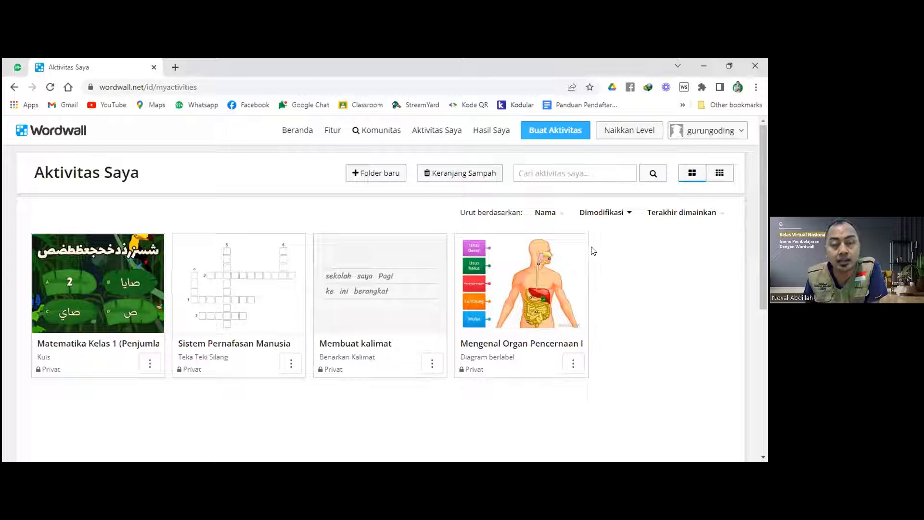
click(548, 138)
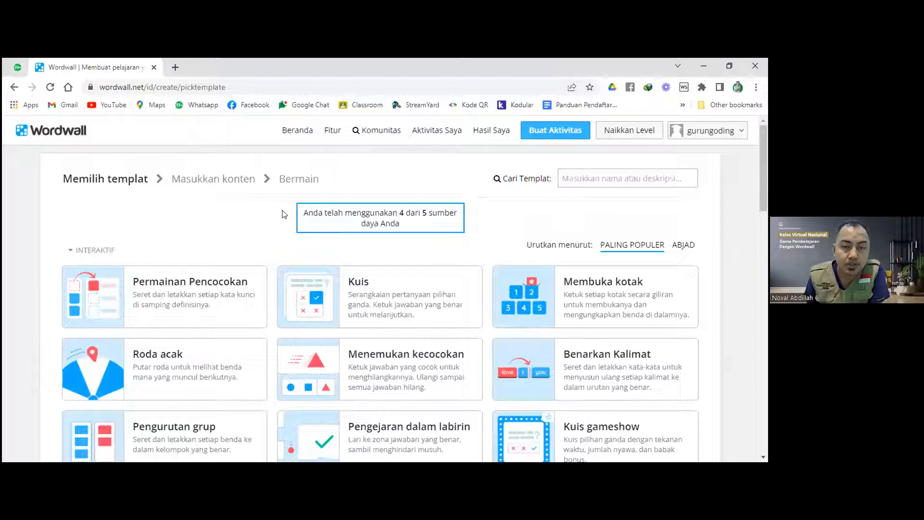
drag(300, 214, 404, 213)
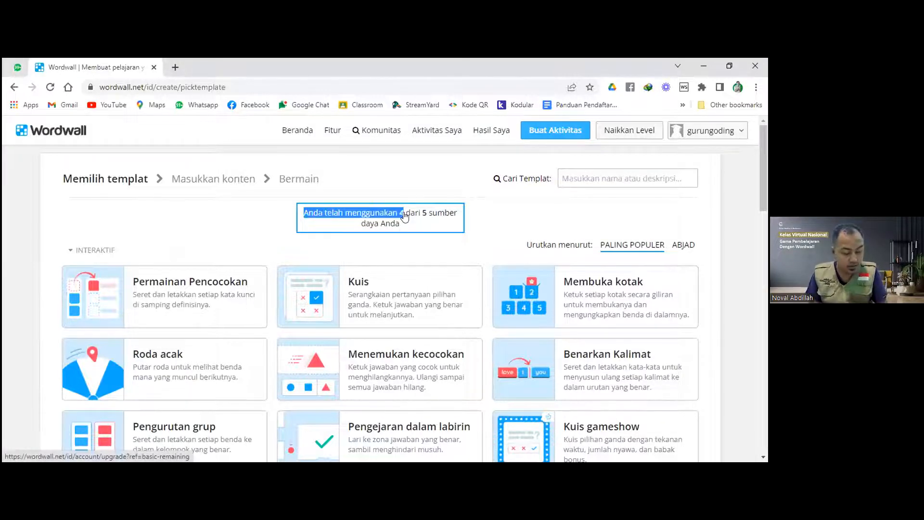
click(417, 226)
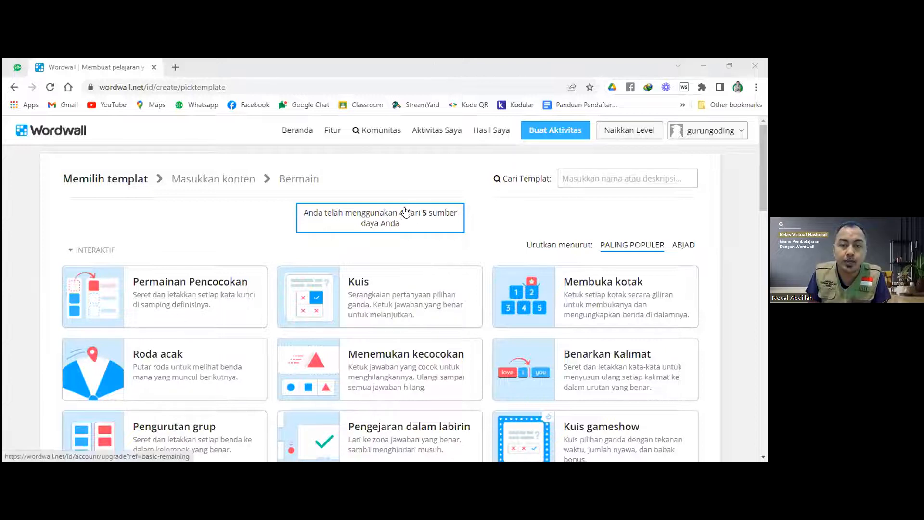
click(434, 134)
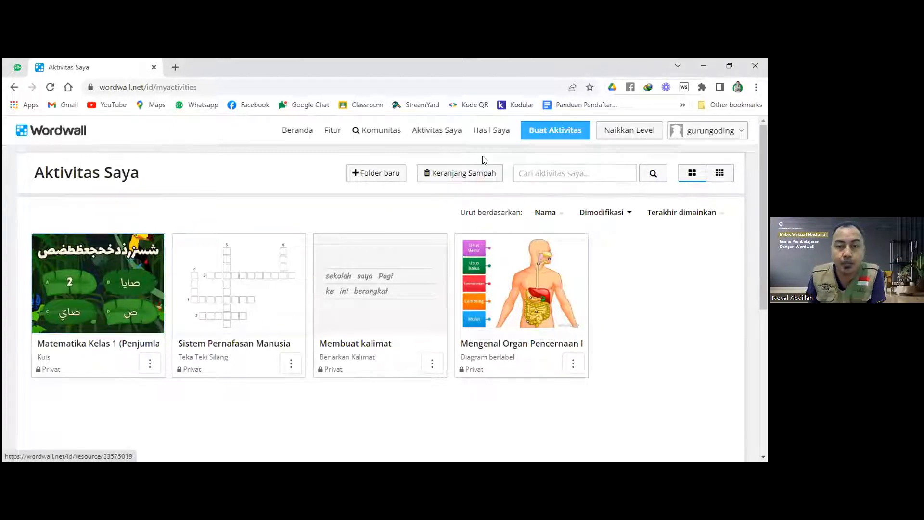
click(489, 132)
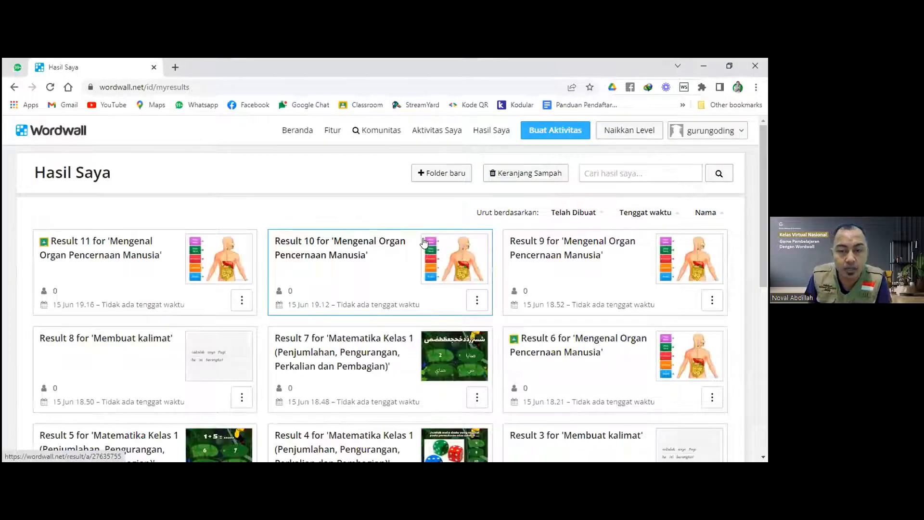
scroll(424, 243, down, 3)
scroll(423, 242, up, 3)
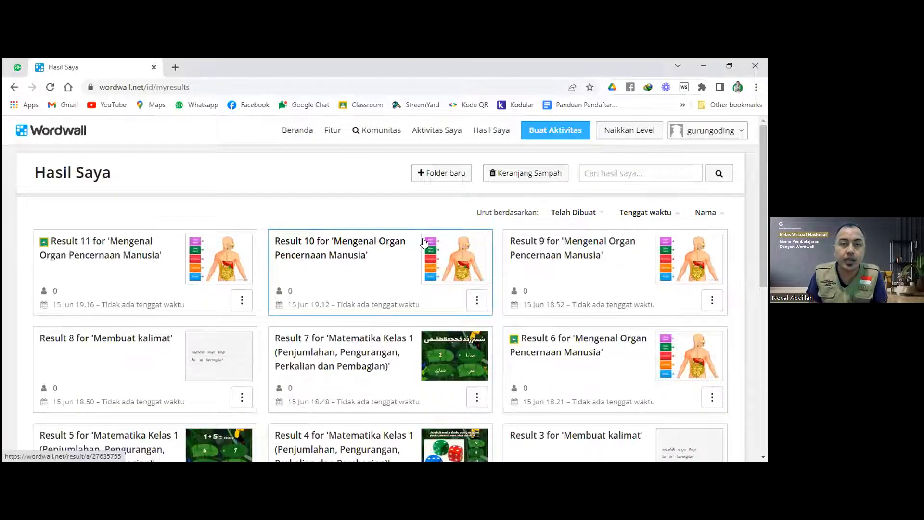
scroll(403, 271, down, 5)
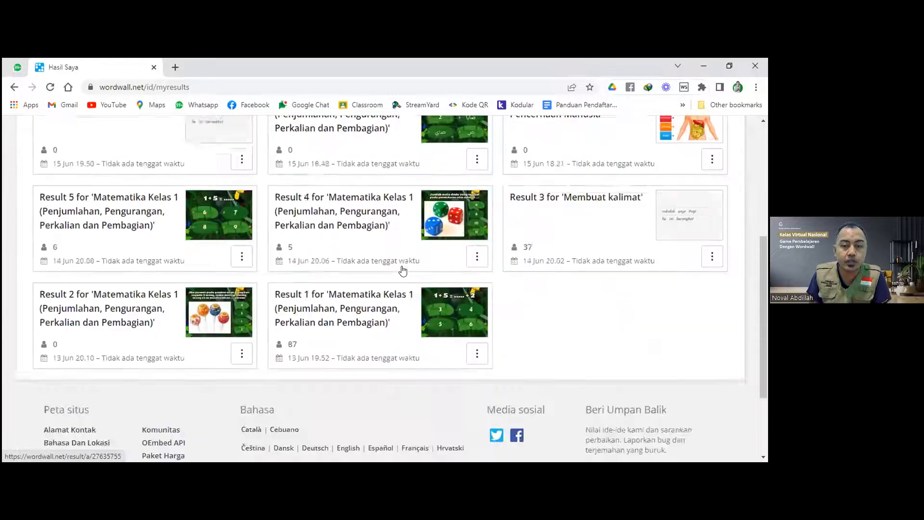
scroll(404, 271, down, 2)
scroll(404, 268, up, 1)
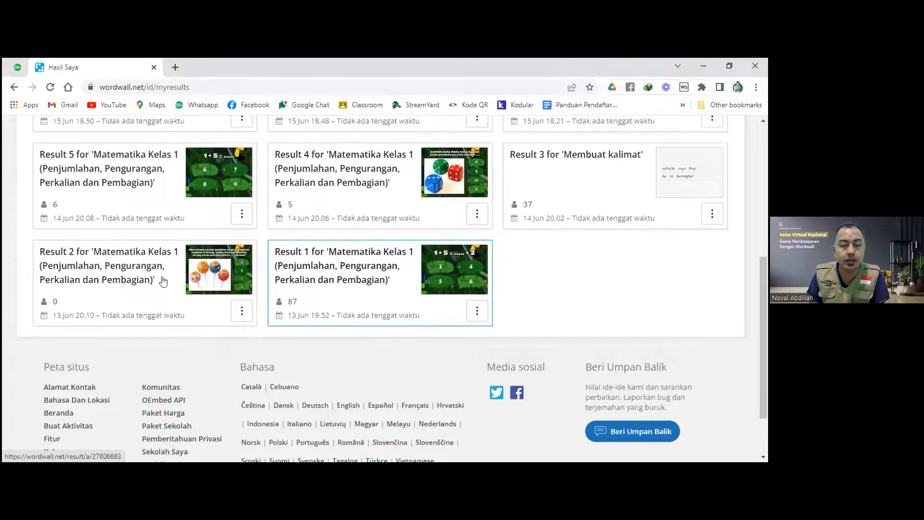
scroll(497, 262, up, 1)
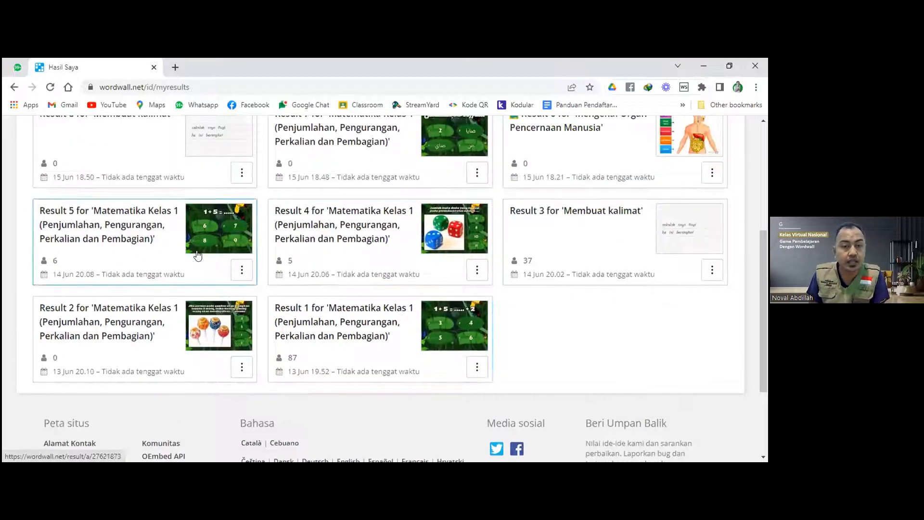
scroll(452, 271, up, 1)
scroll(524, 276, up, 1)
scroll(206, 244, up, 1)
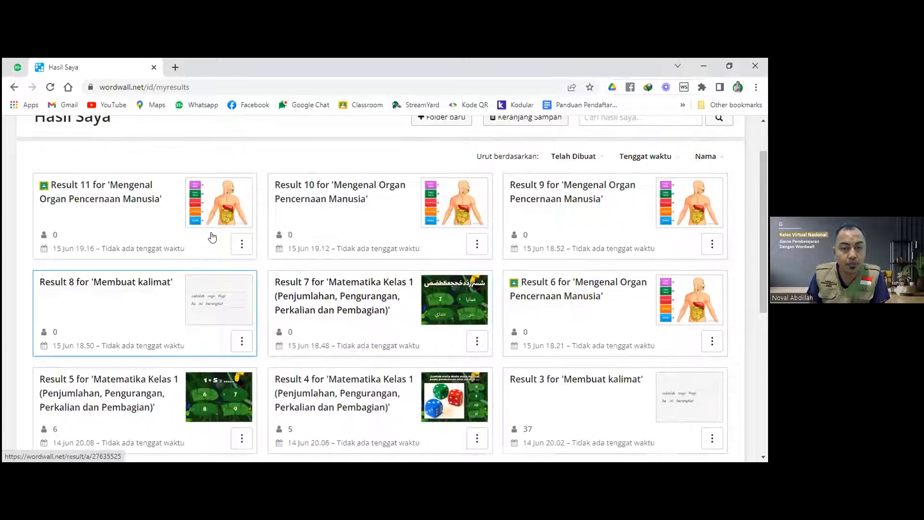
scroll(555, 278, up, 1)
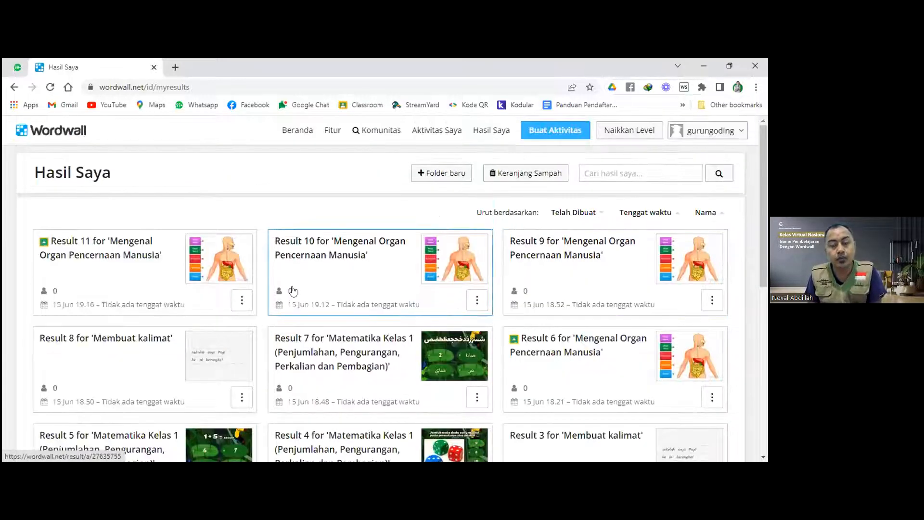
click(447, 140)
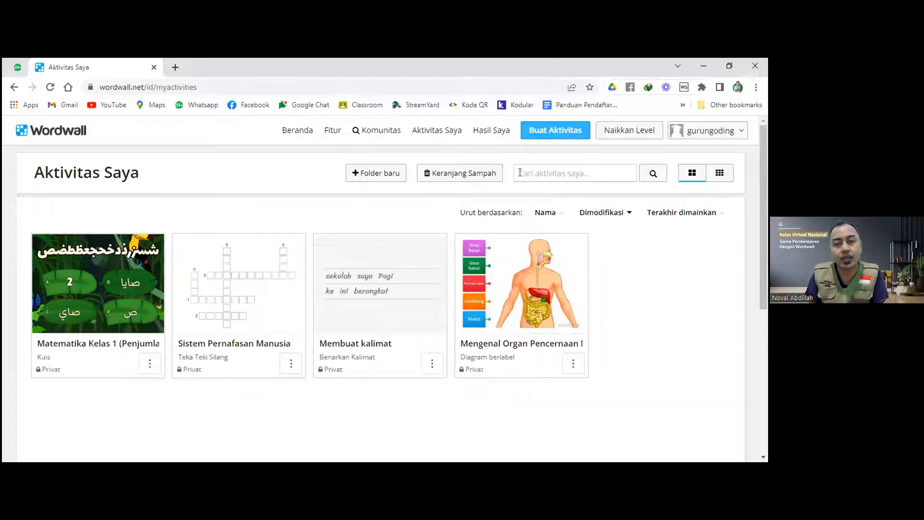
Open Buat Aktivitas and browse the Interaktif activity templates.
click(457, 143)
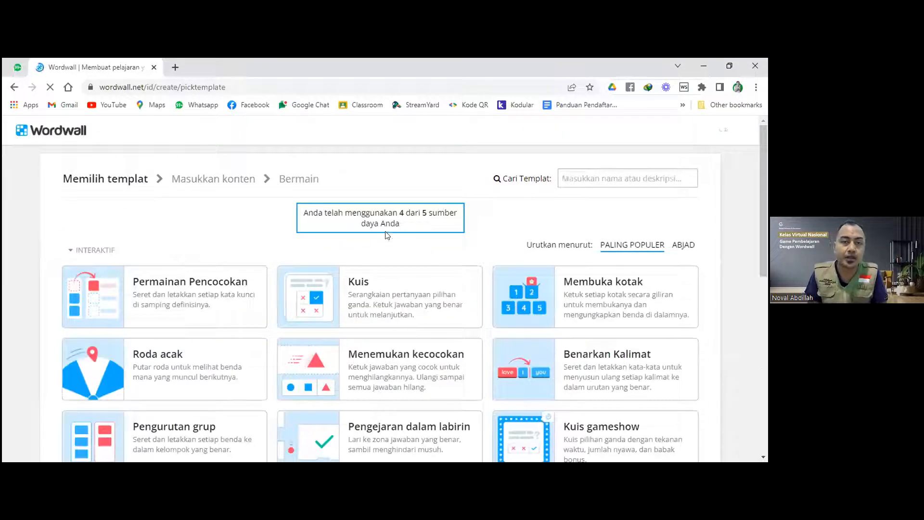
scroll(388, 226, down, 2)
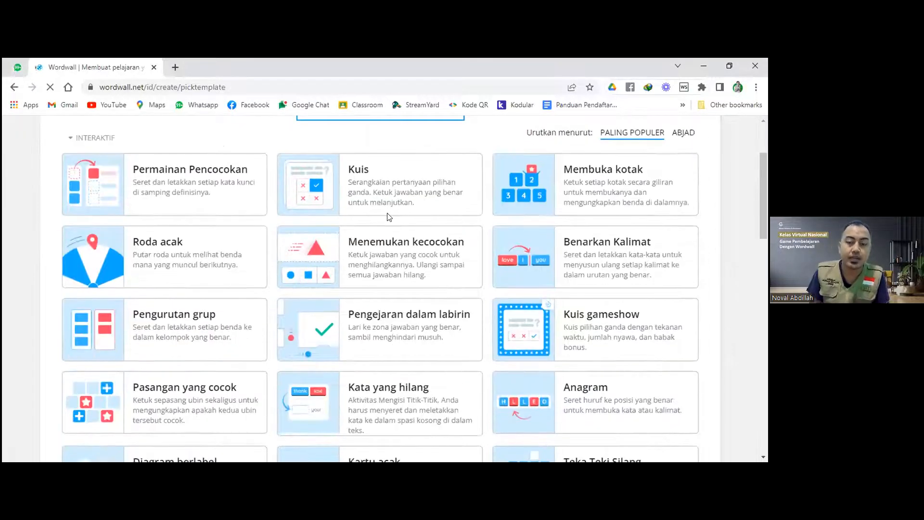
scroll(389, 218, down, 6)
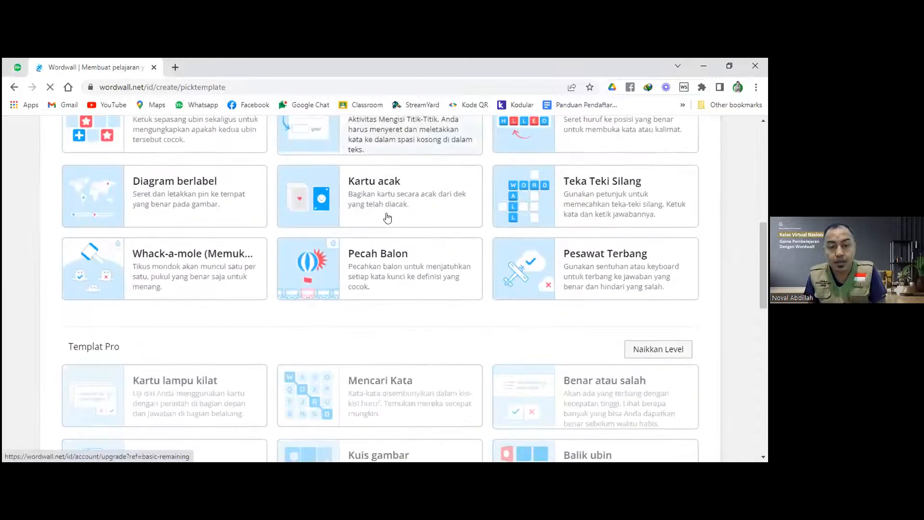
scroll(390, 221, down, 2)
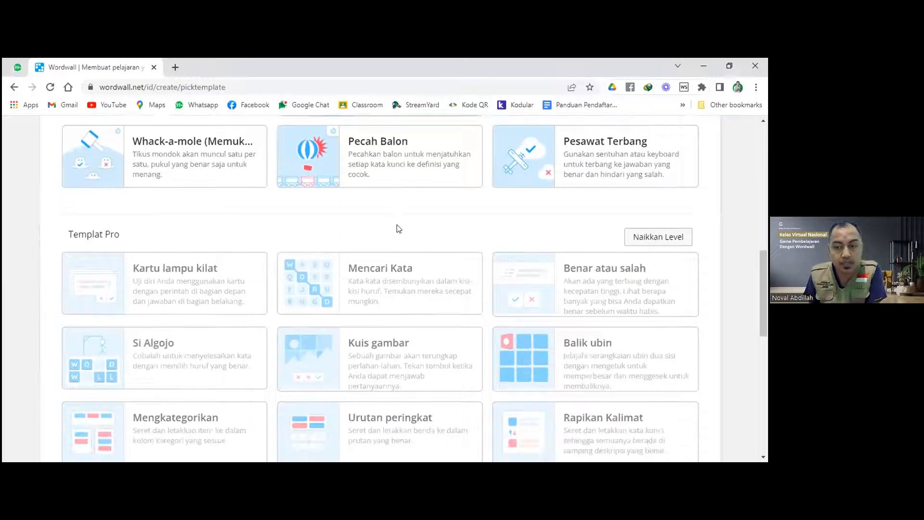
scroll(356, 294, down, 4)
scroll(356, 300, up, 5)
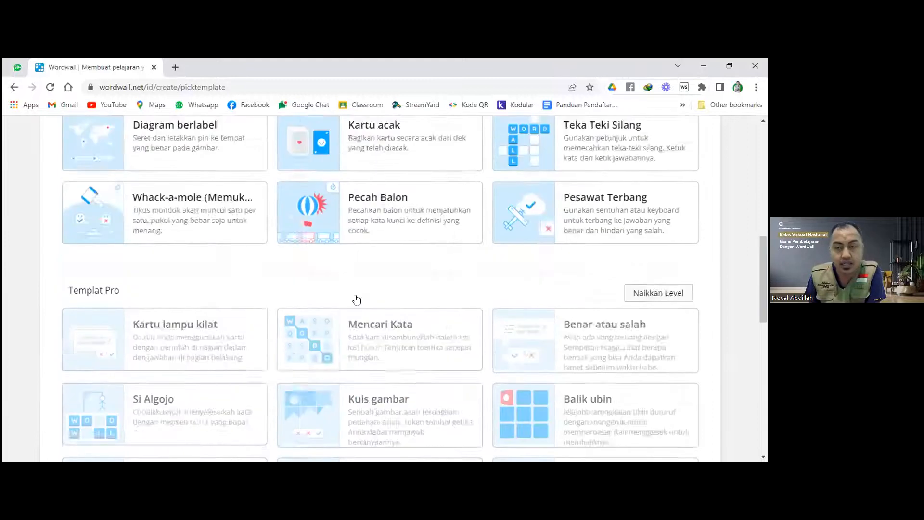
scroll(356, 300, up, 10)
Sort the interactive templates by ABJAD and browse the list from Anagram to Whack-a-mole.
click(682, 245)
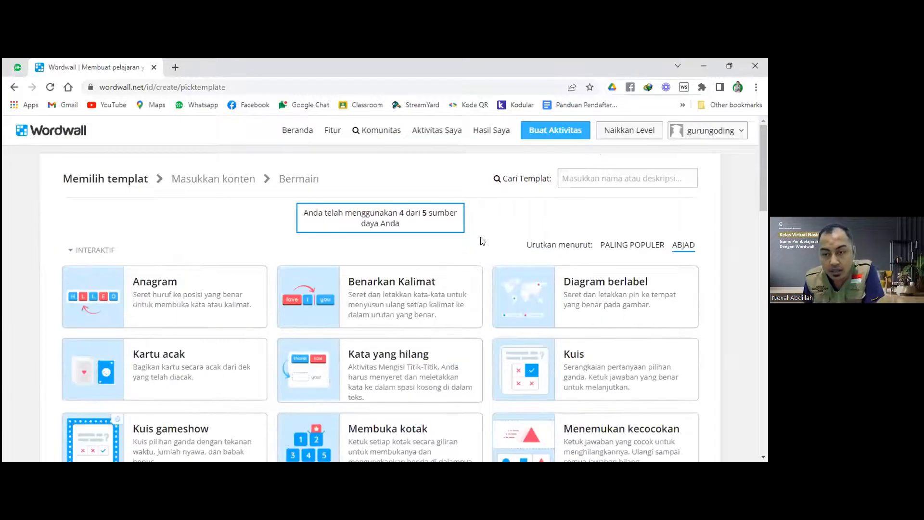
scroll(481, 241, down, 2)
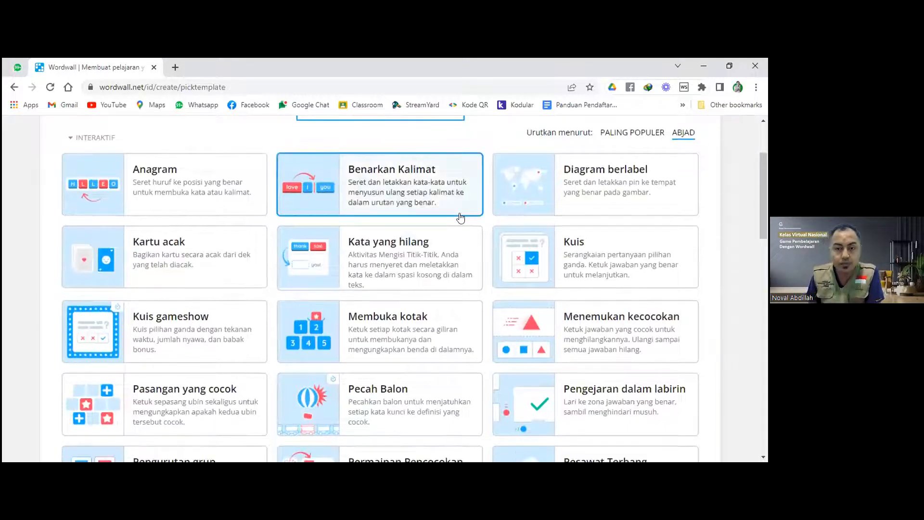
scroll(457, 307, down, 1)
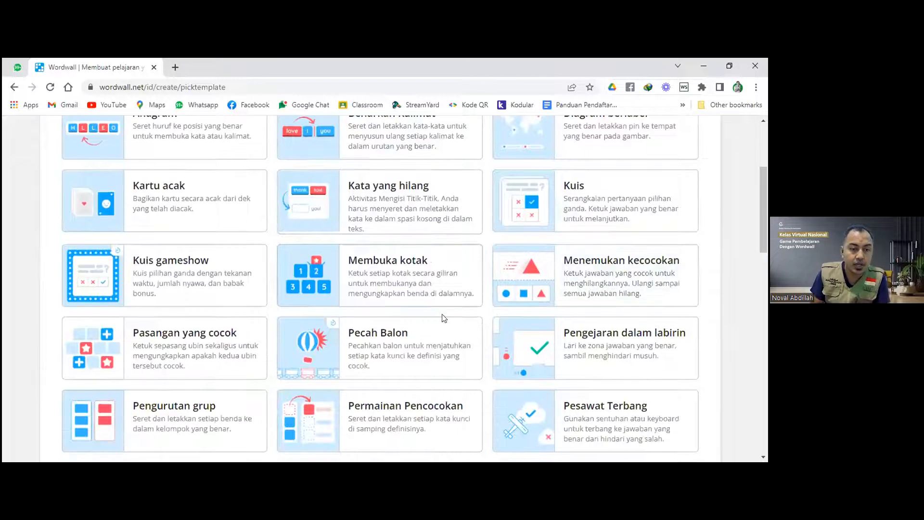
scroll(266, 350, down, 1)
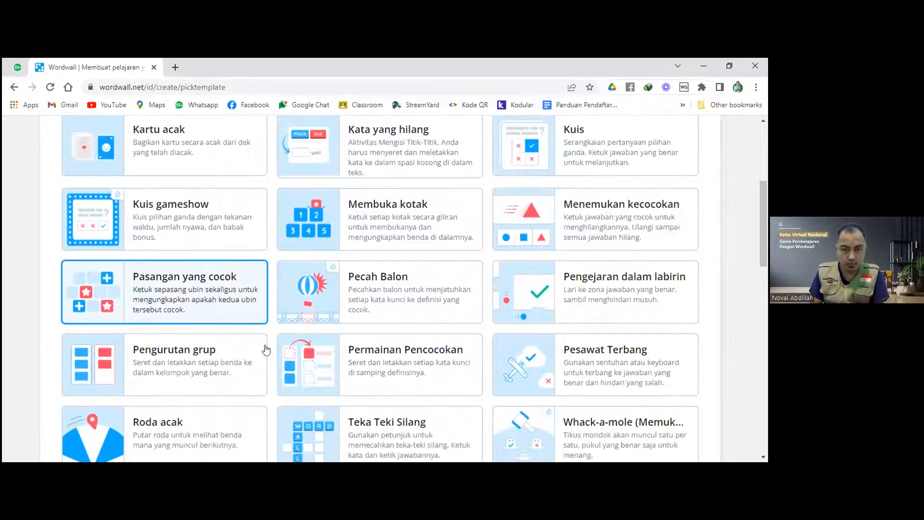
scroll(266, 349, down, 1)
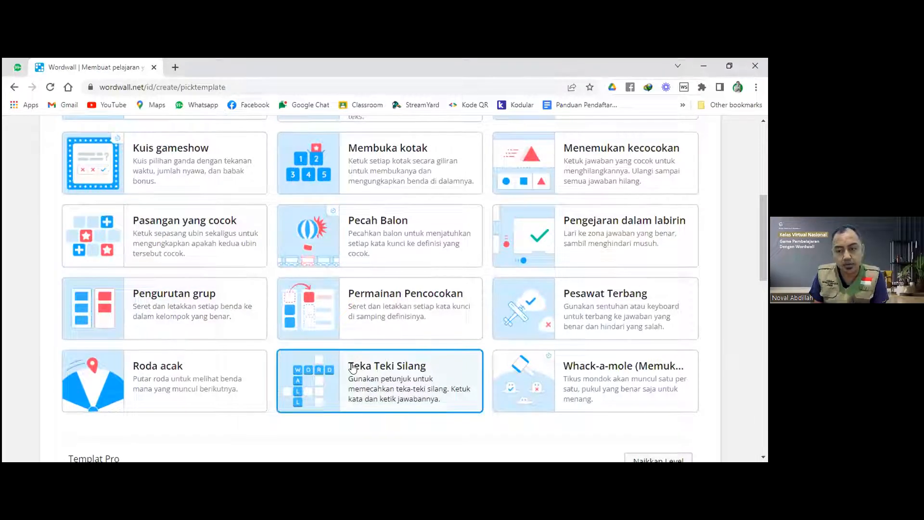
scroll(353, 368, down, 2)
scroll(353, 368, up, 3)
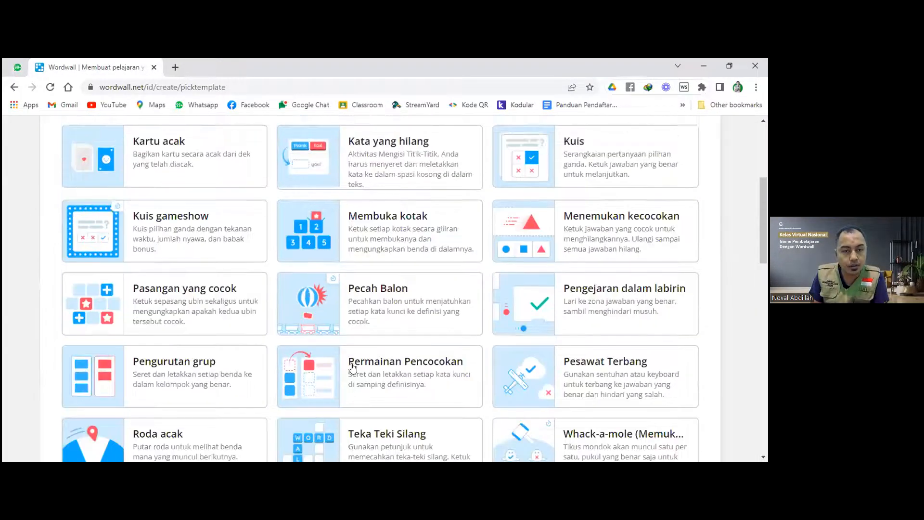
scroll(352, 368, up, 3)
scroll(352, 369, down, 2)
scroll(352, 368, up, 2)
scroll(352, 368, down, 2)
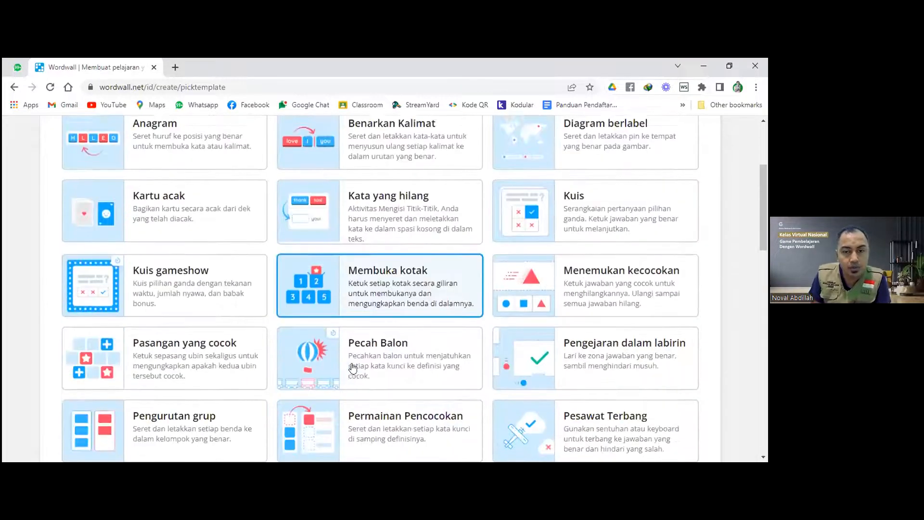
scroll(353, 368, down, 15)
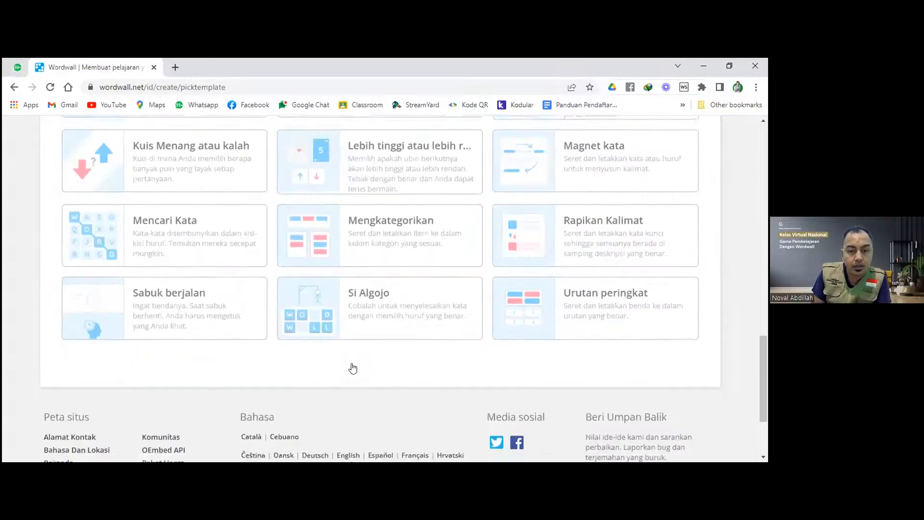
scroll(353, 369, up, 12)
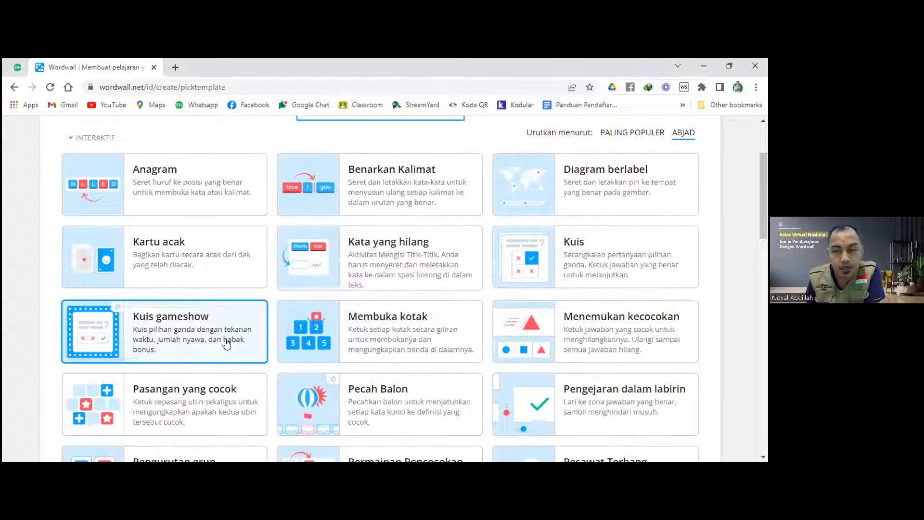
scroll(227, 343, down, 4)
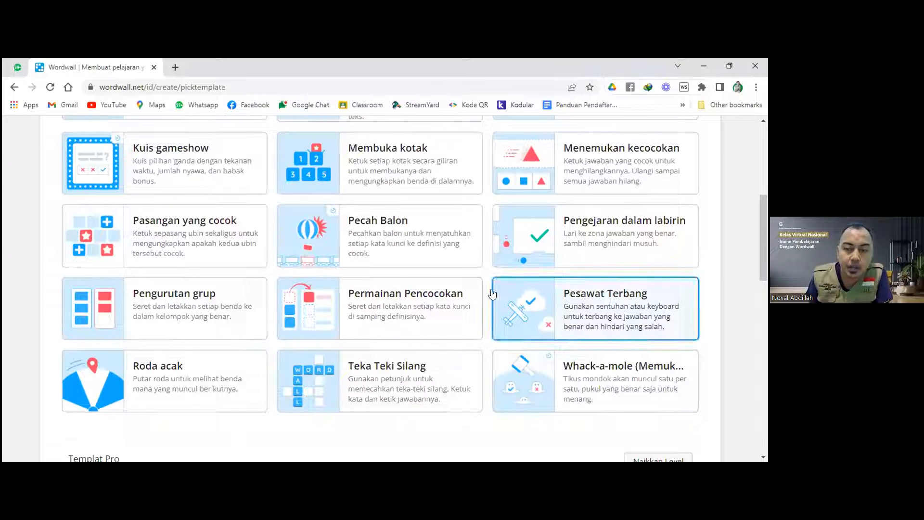
scroll(169, 263, up, 1)
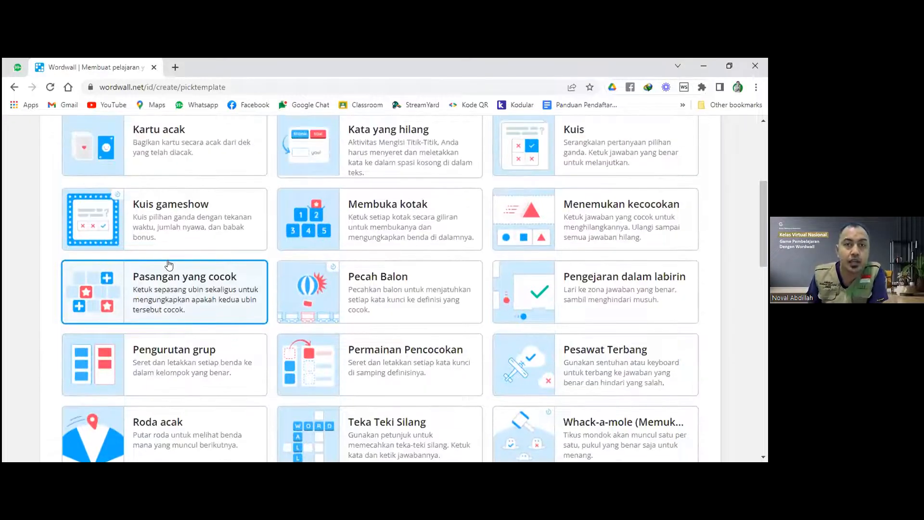
scroll(168, 264, up, 2)
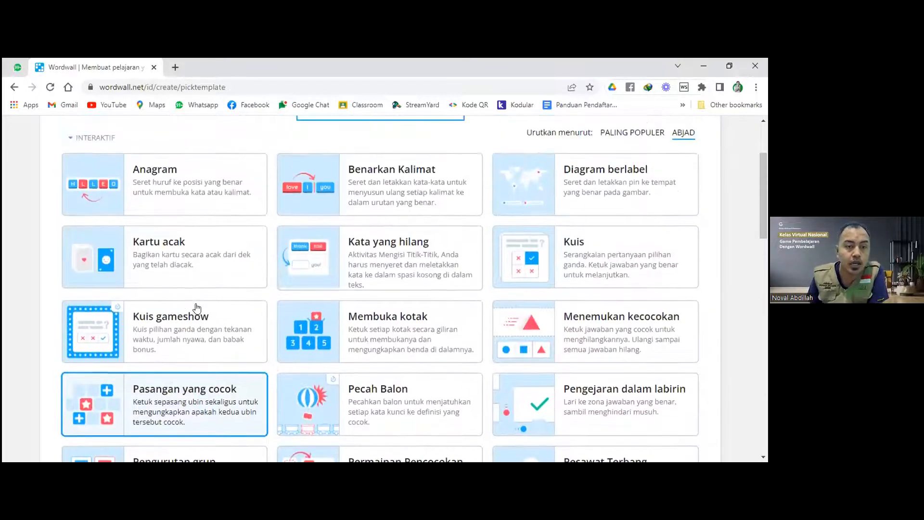
Choose the Kuis gameshow template and title the activity 'Sistem Pernafasan Manusia'.
click(194, 326)
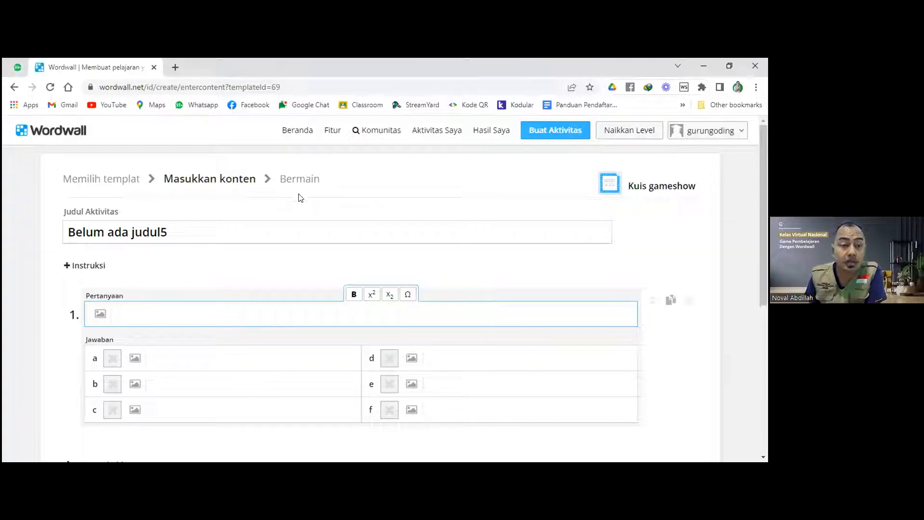
scroll(284, 238, down, 2)
scroll(284, 238, up, 2)
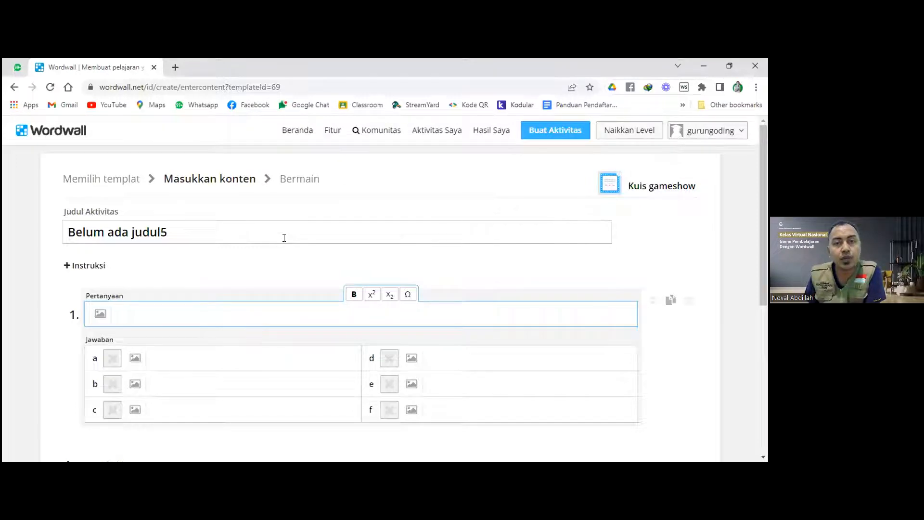
click(247, 232)
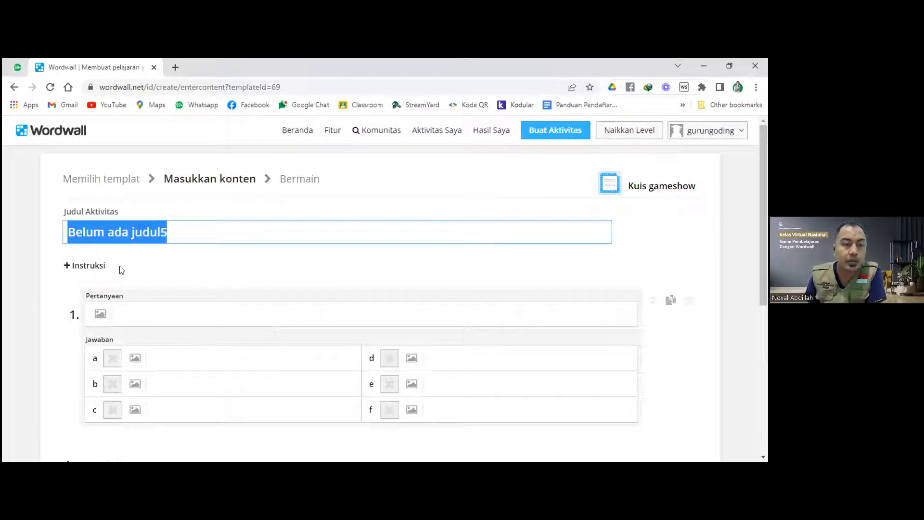
click(117, 268)
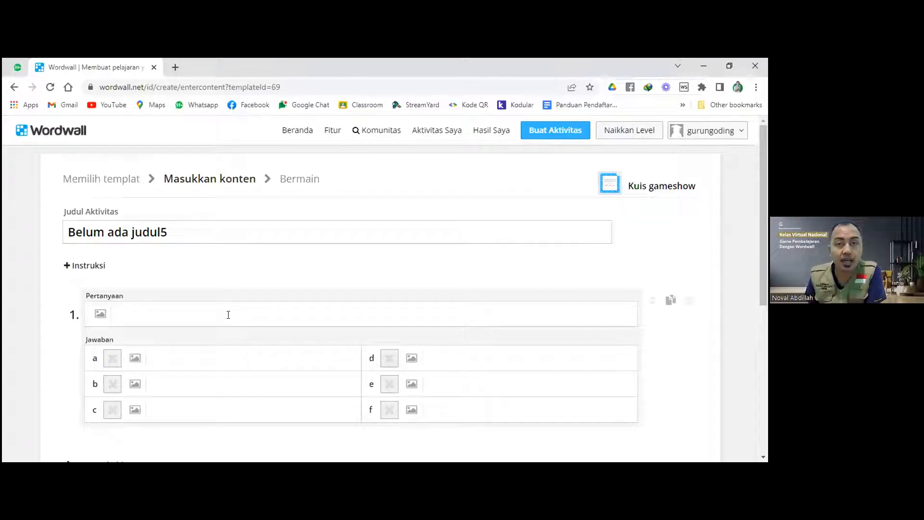
click(206, 229)
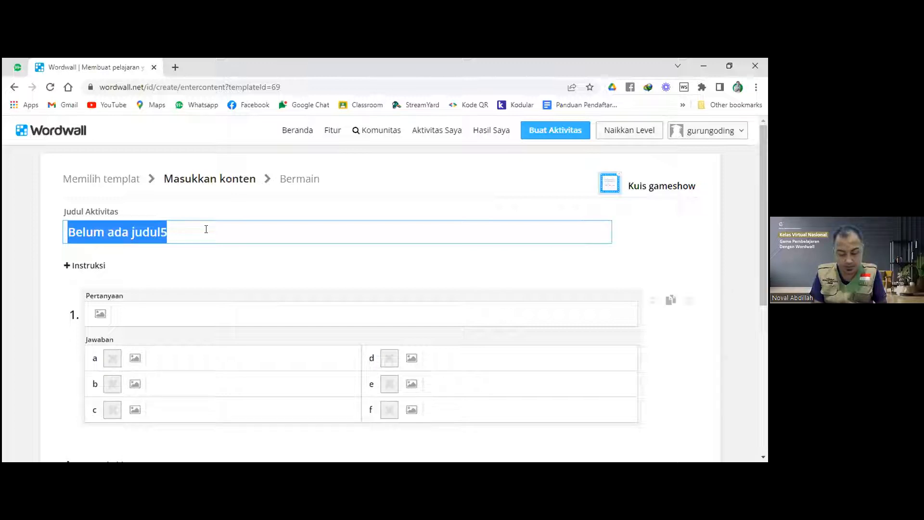
text(Ipa)
key(BackSpace)
key(BackSpace)
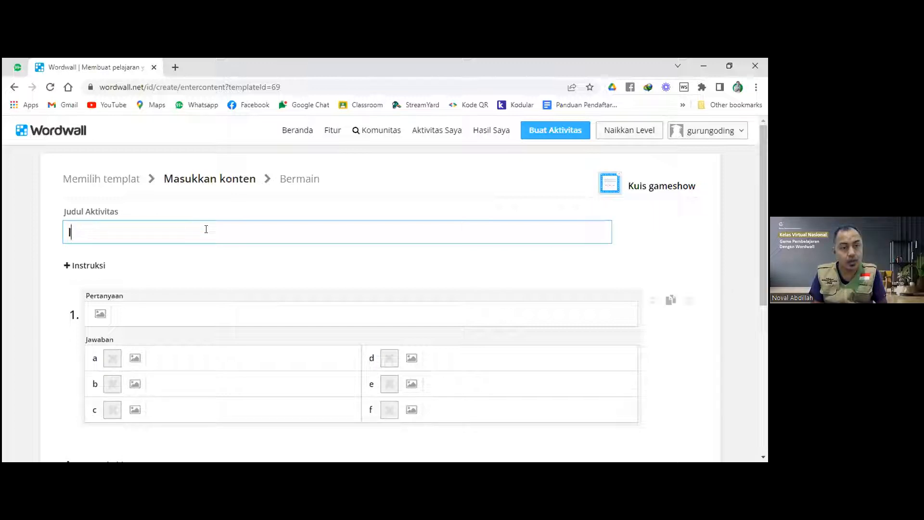
text(Pa)
key(BackSpace)
key(BackSpace)
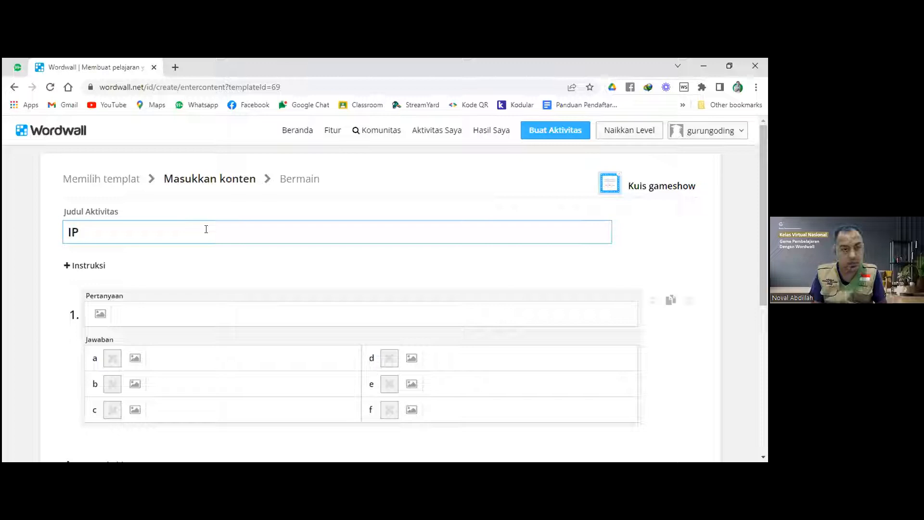
key(BackSpace)
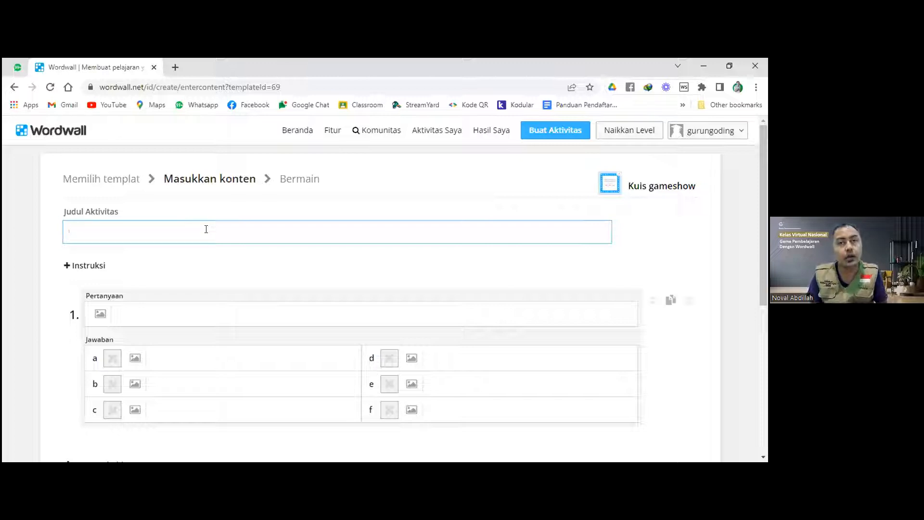
text(Siste)
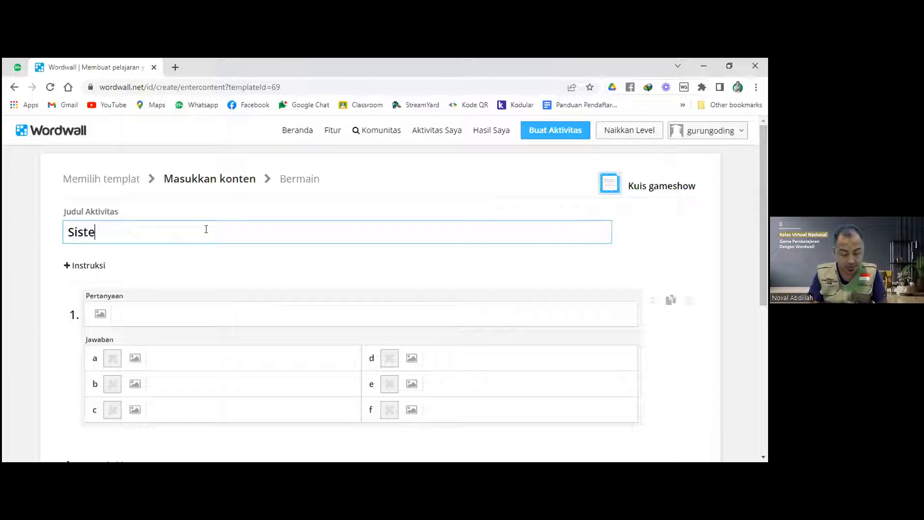
text(m Perna)
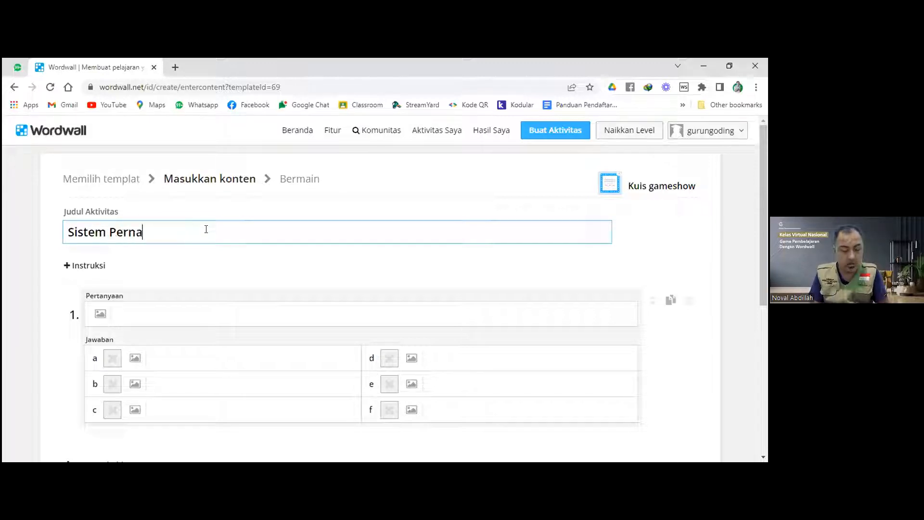
text(fasan )
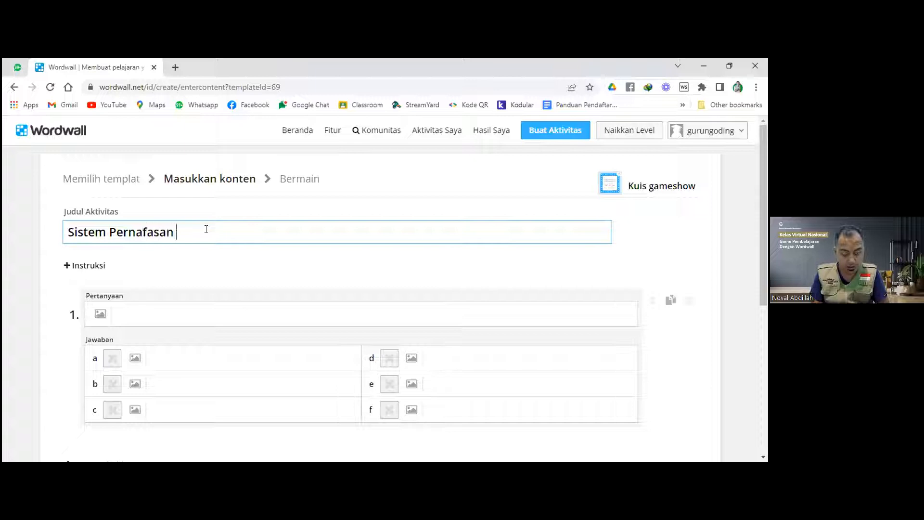
text(Manusia)
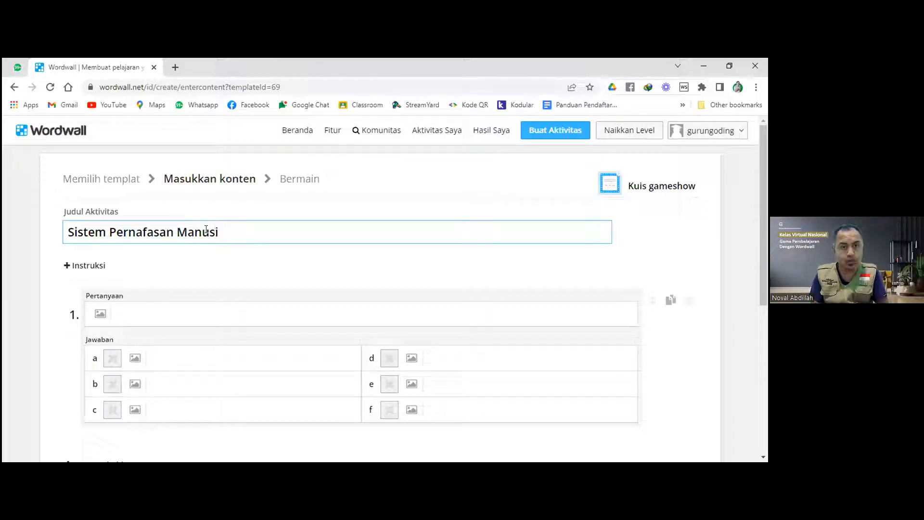
Add the instruction 'Kerjakan soal dibawah ini dengan memilih jawaban yang benar!'.
click(77, 265)
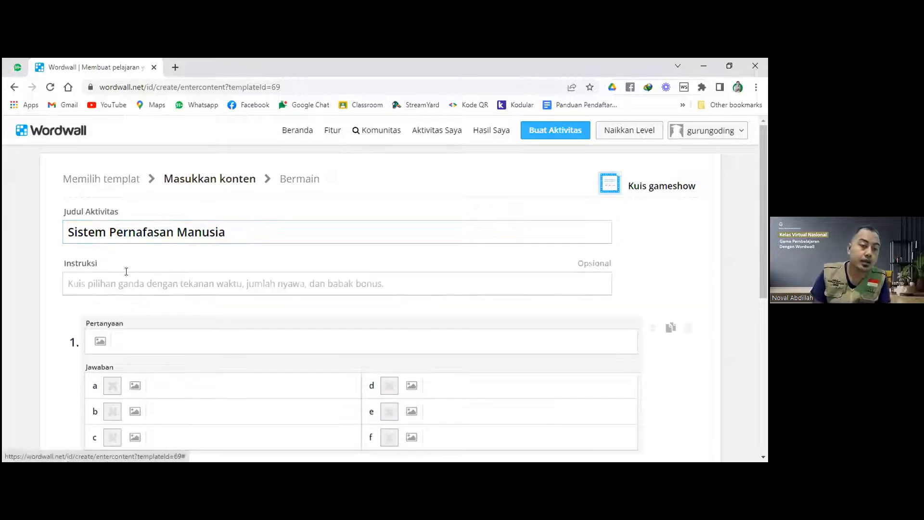
click(172, 280)
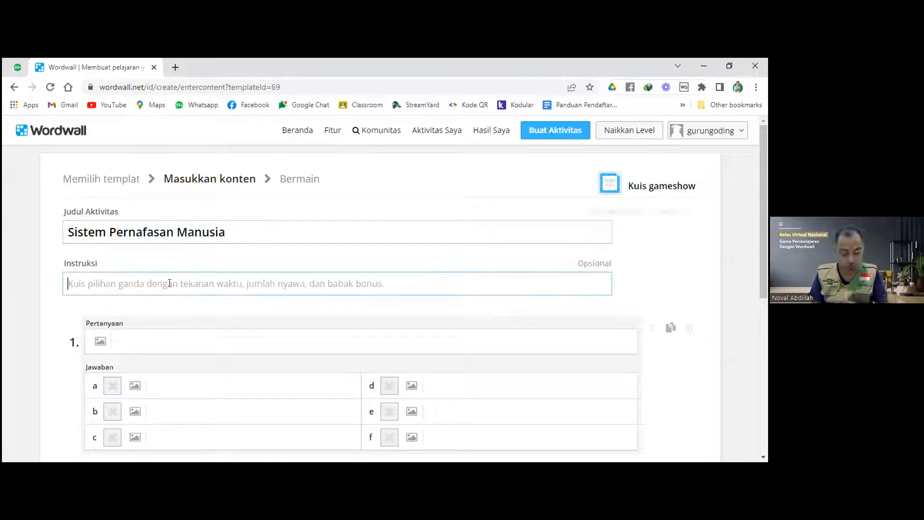
text(Kerjakan s)
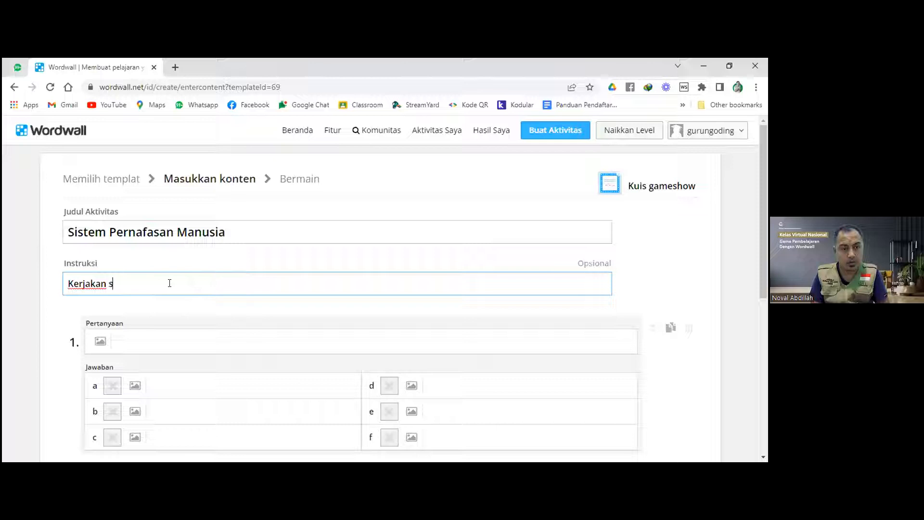
text(oal dibawa)
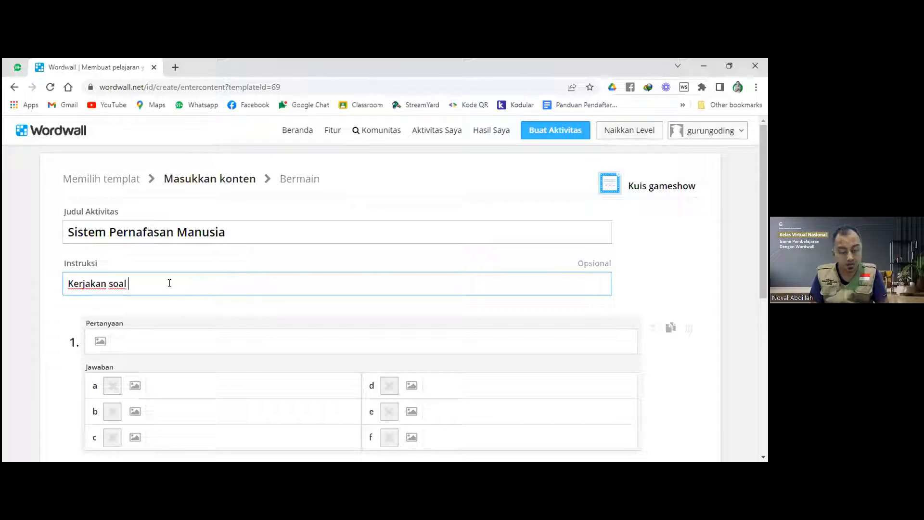
text(h ini deng)
key(BackSpace)
key(BackSpace)
text(ngan m)
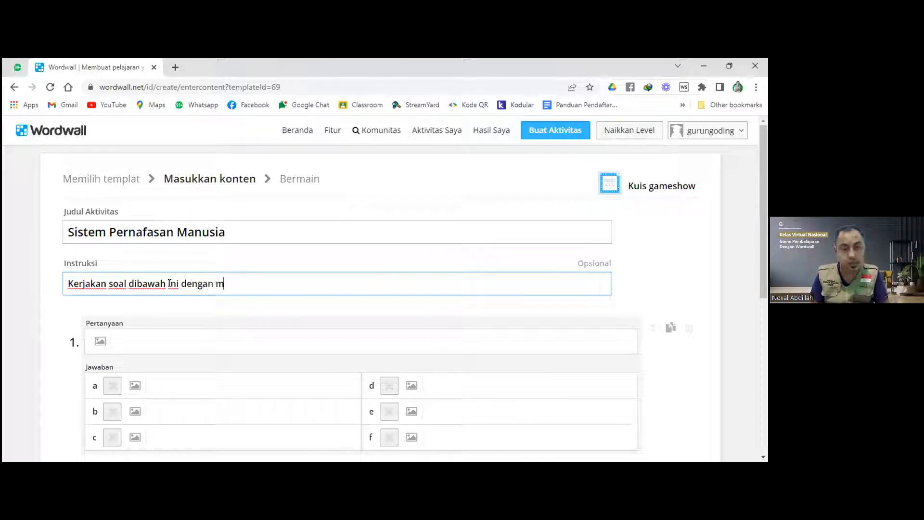
text(emilih jawaban yang)
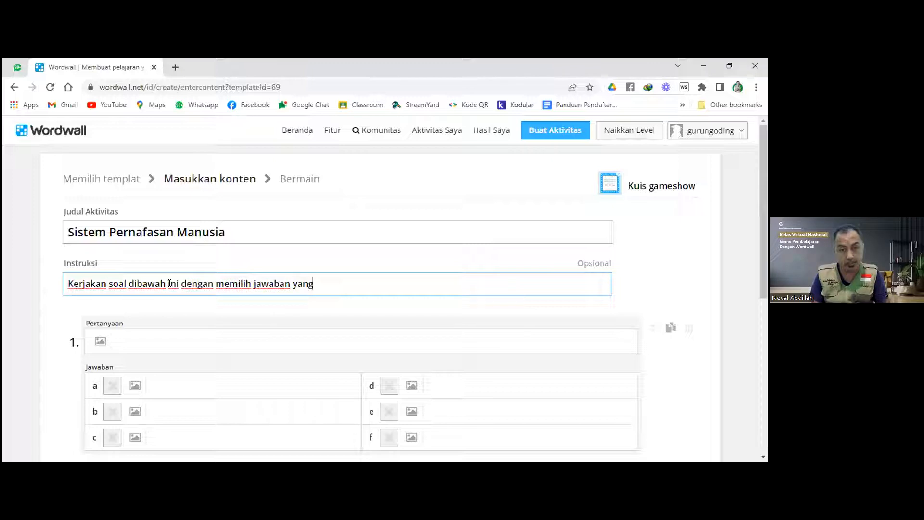
text( benar!)
scroll(188, 315, down, 1)
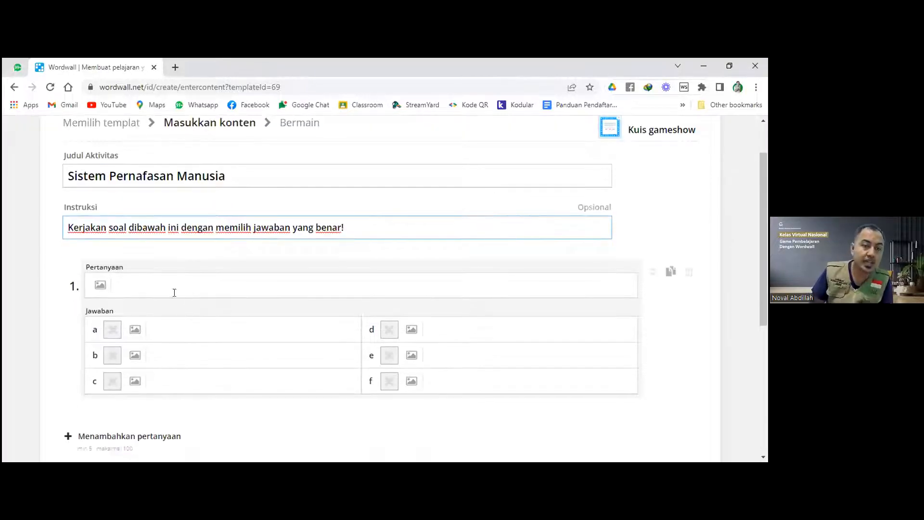
Search images for 'Alveolus' and attach the first result to question 1.
click(102, 284)
click(235, 208)
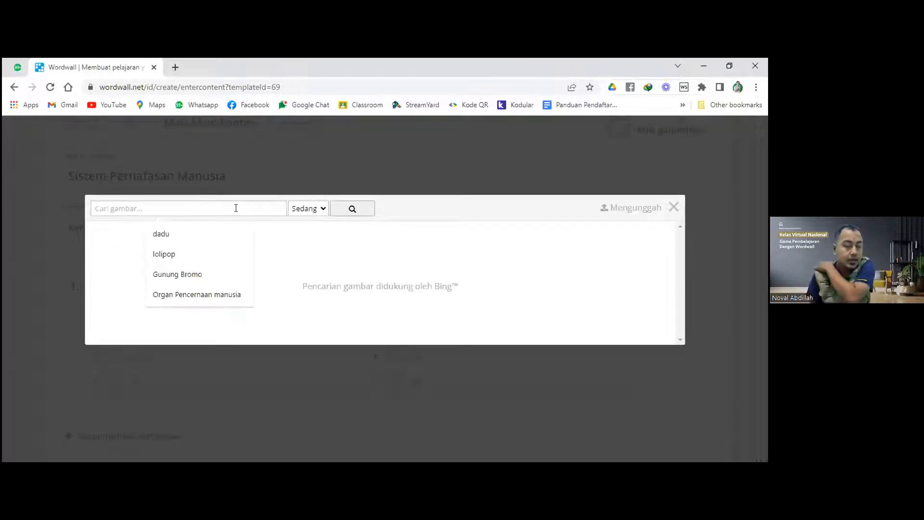
text(S)
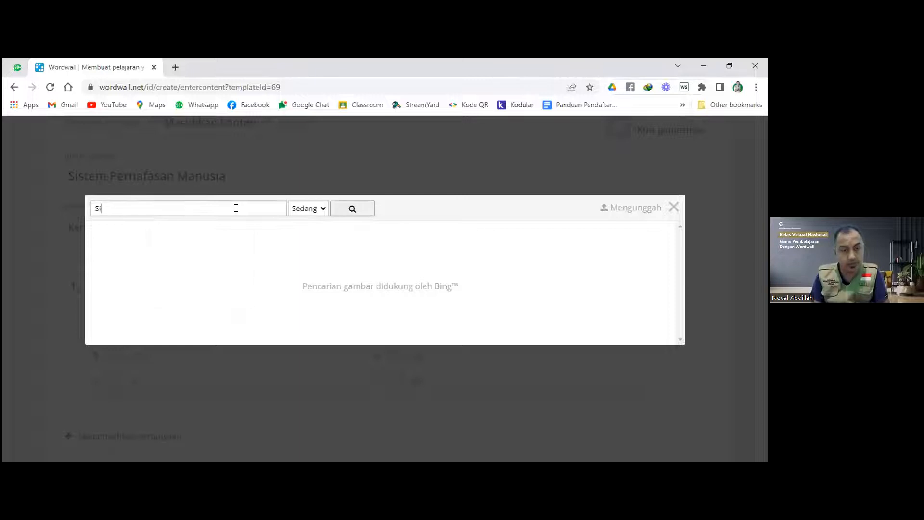
text(i)
key(BackSpace)
key(BackSpace)
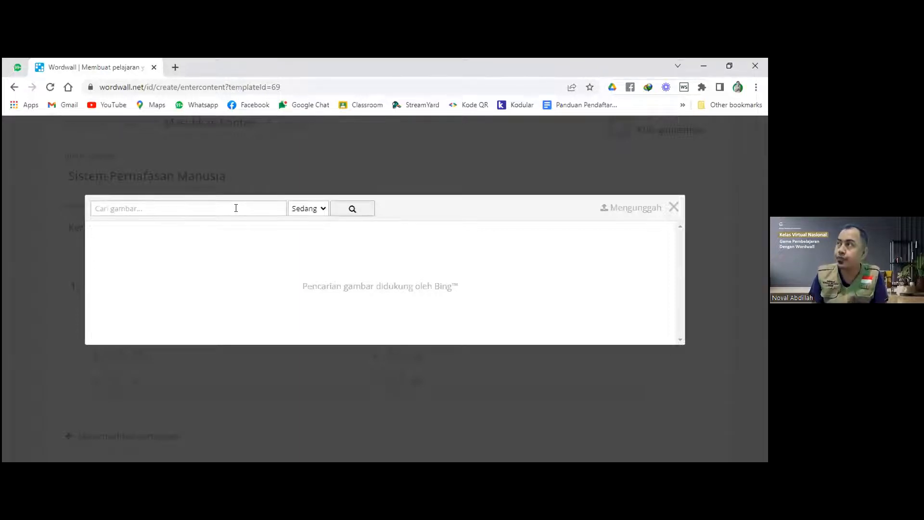
text(Al)
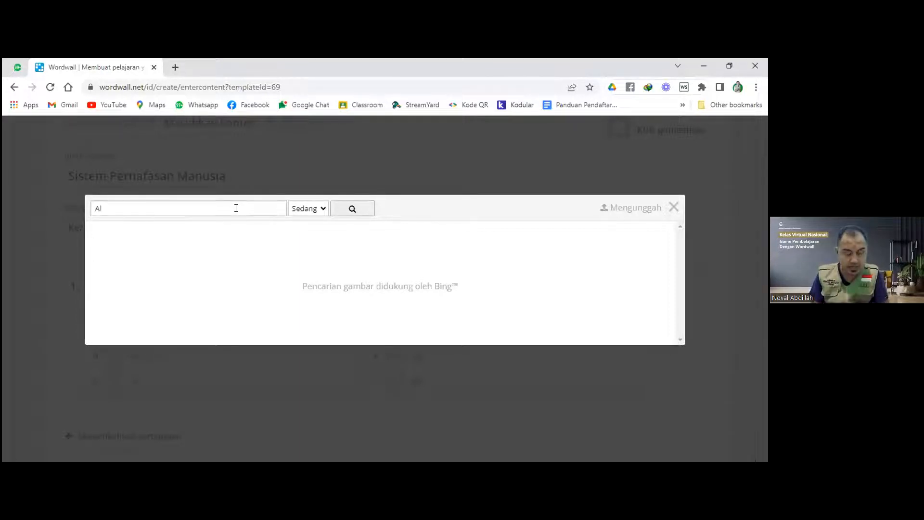
text(veolus)
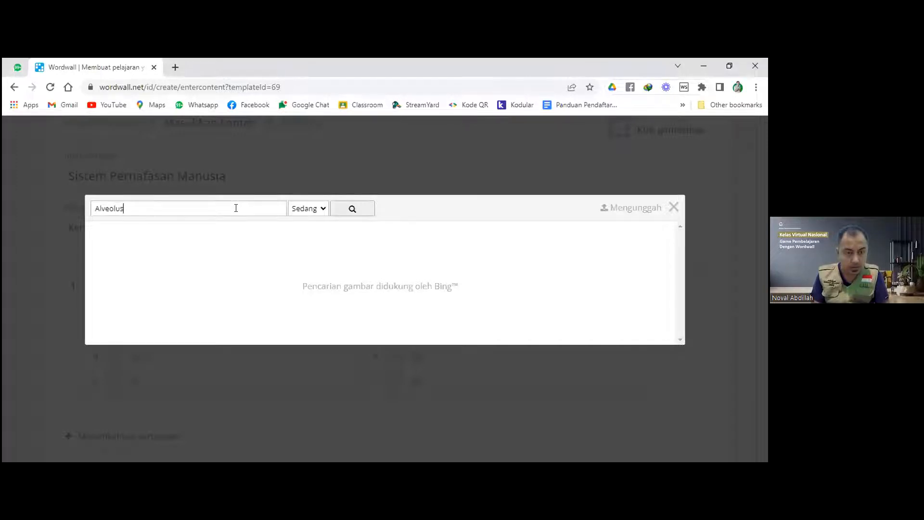
key(Return)
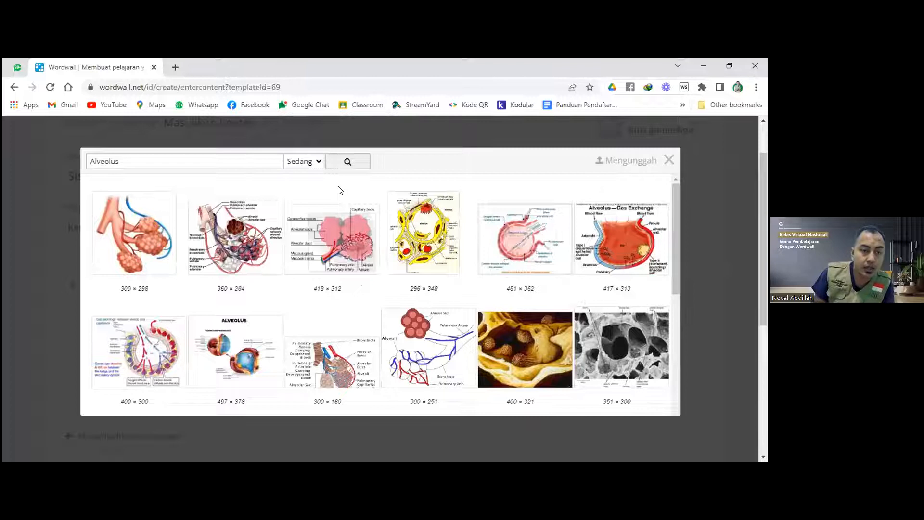
click(146, 238)
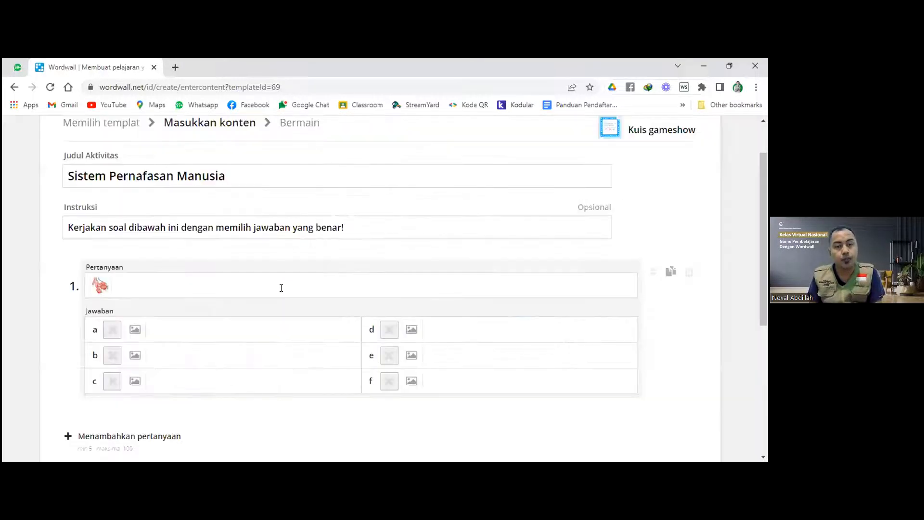
Enter question 1's text: 'Bagian dari organ pernafasan yang dengan gambar adalah ....'.
click(225, 282)
text(B)
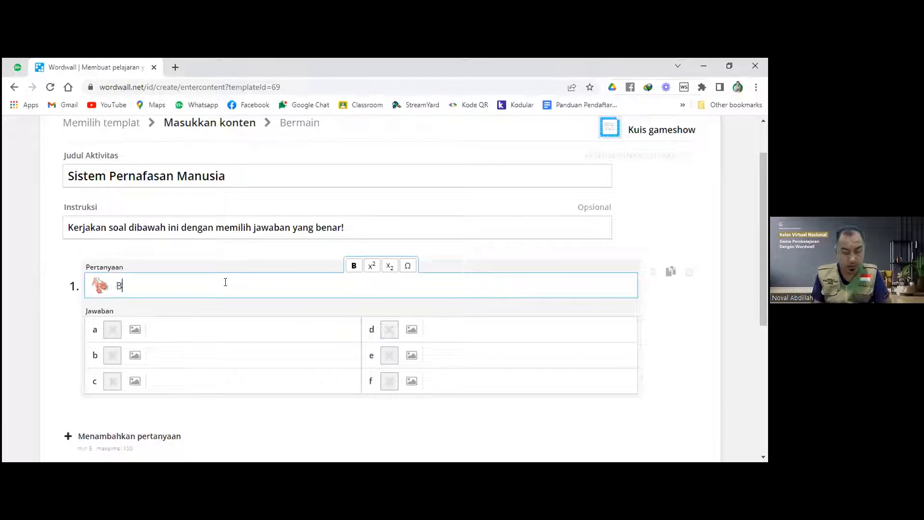
text(agian da)
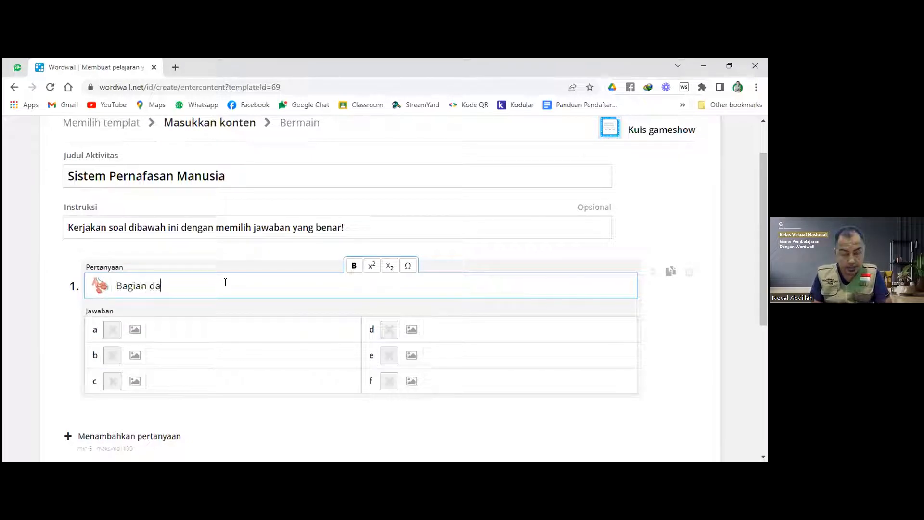
text(ri organ perna)
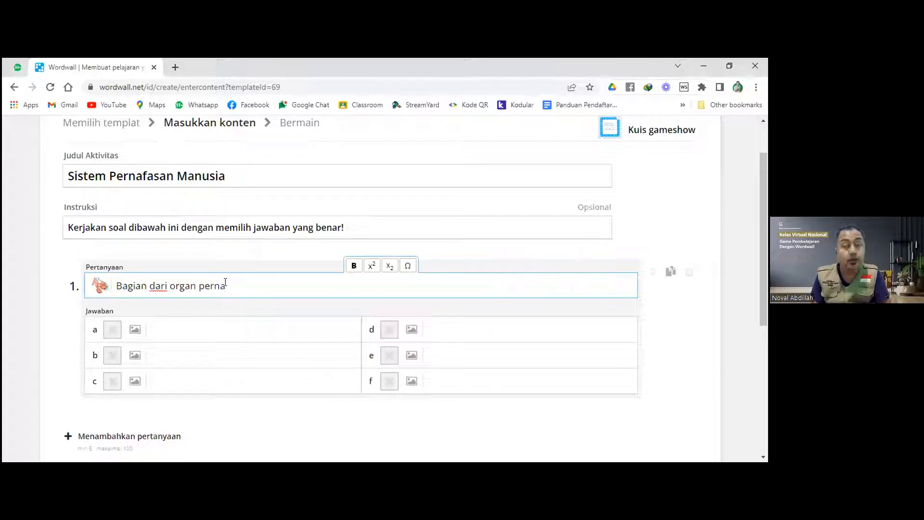
text(fasan )
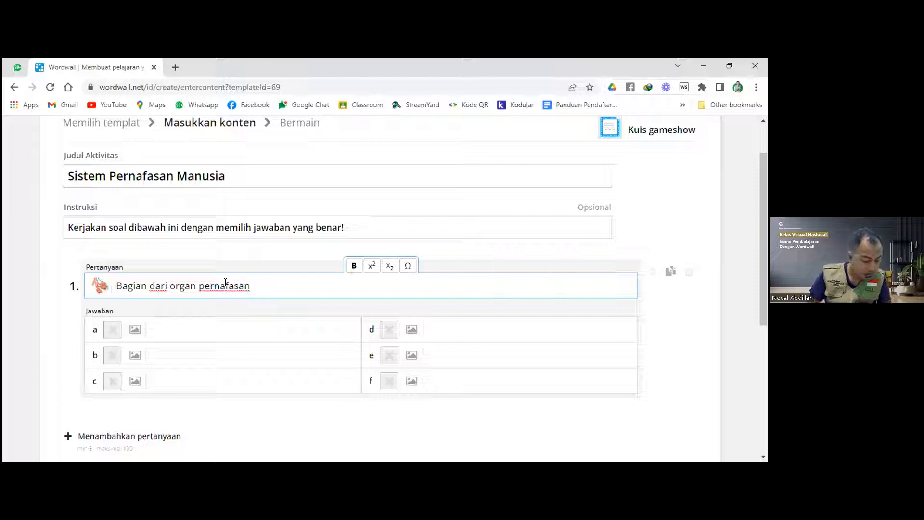
text(y)
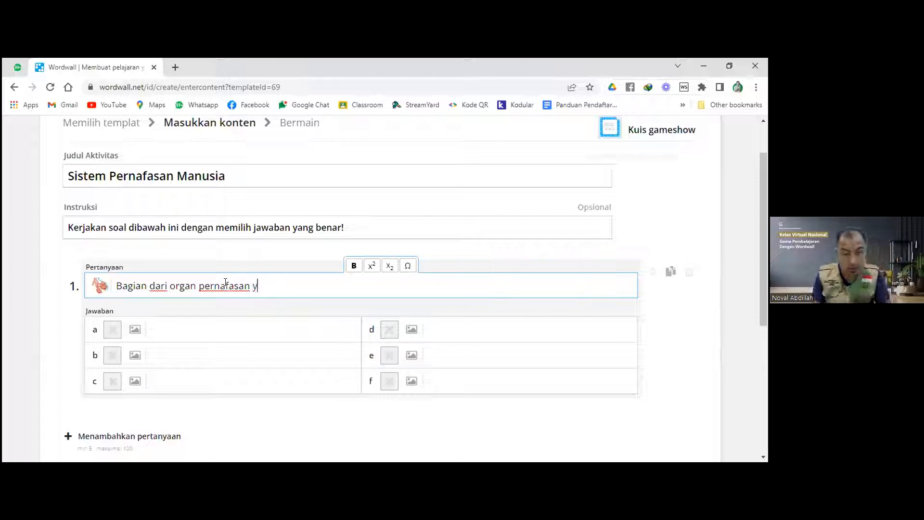
text(ang dengan)
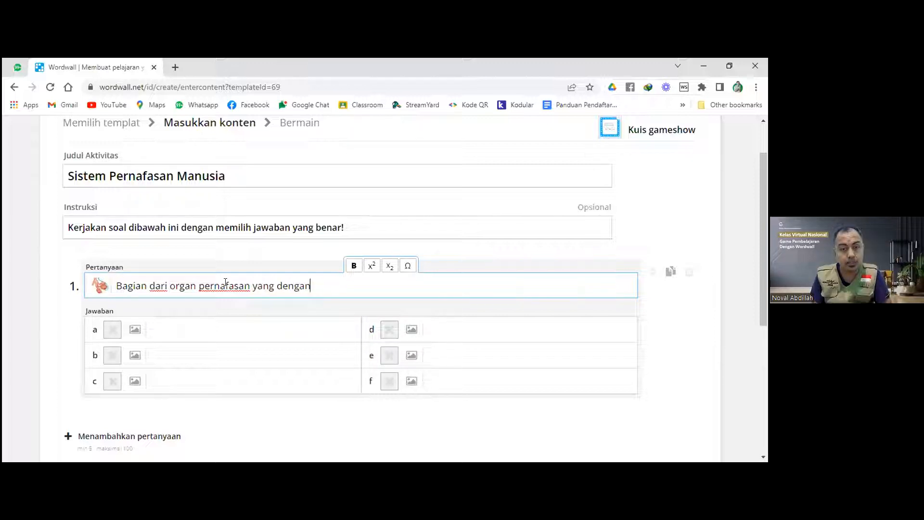
text( gambar)
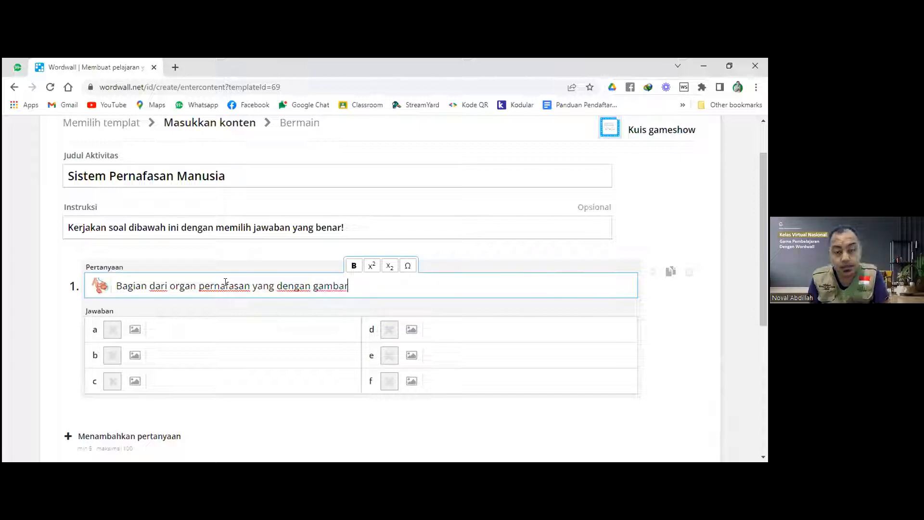
text( a)
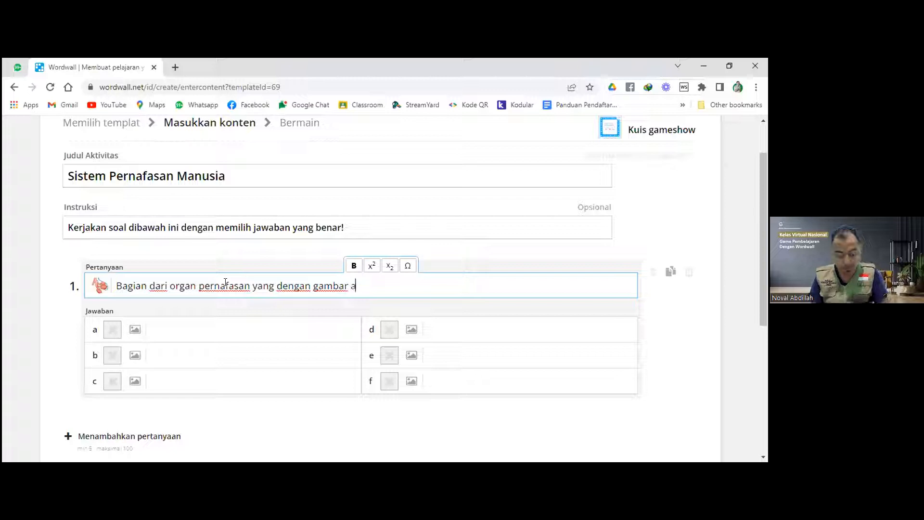
key(BackSpace)
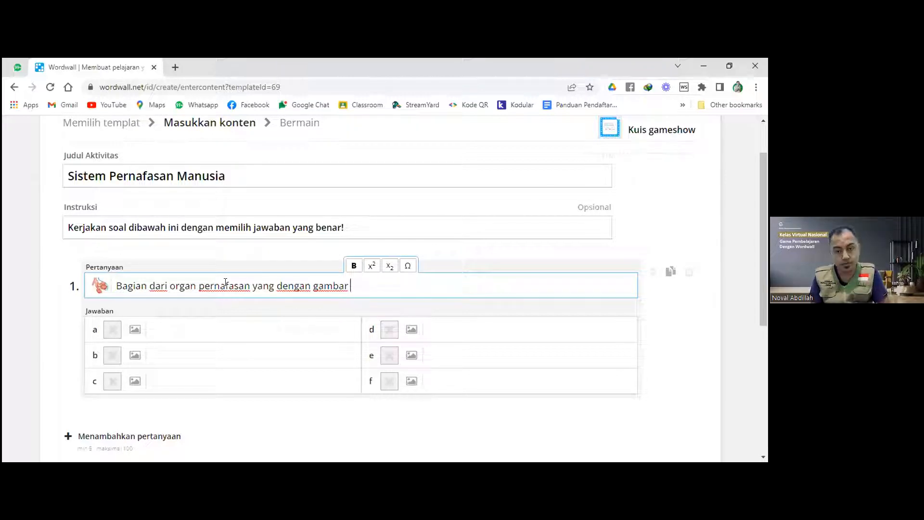
text(a)
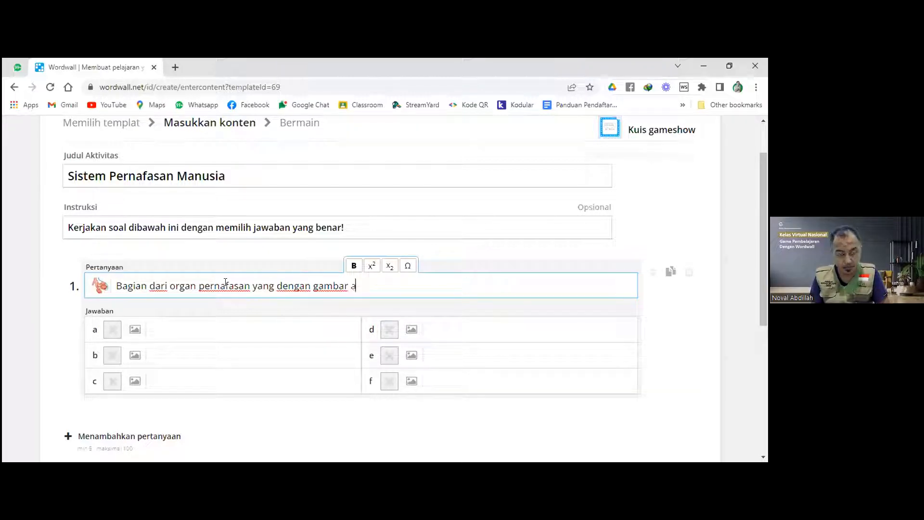
text(dalah ....)
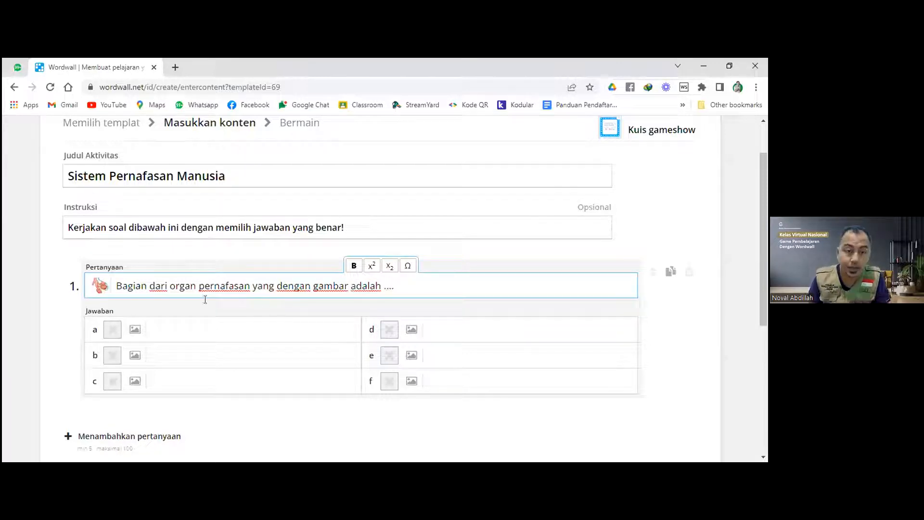
Enter answers Tenggorokan and Alveolus for question 1, marking Alveolus correct.
click(180, 330)
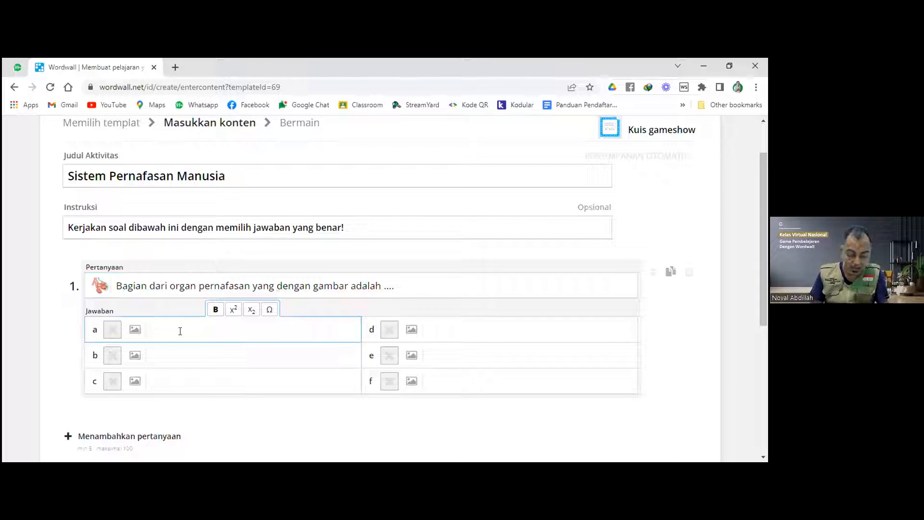
text(Kro)
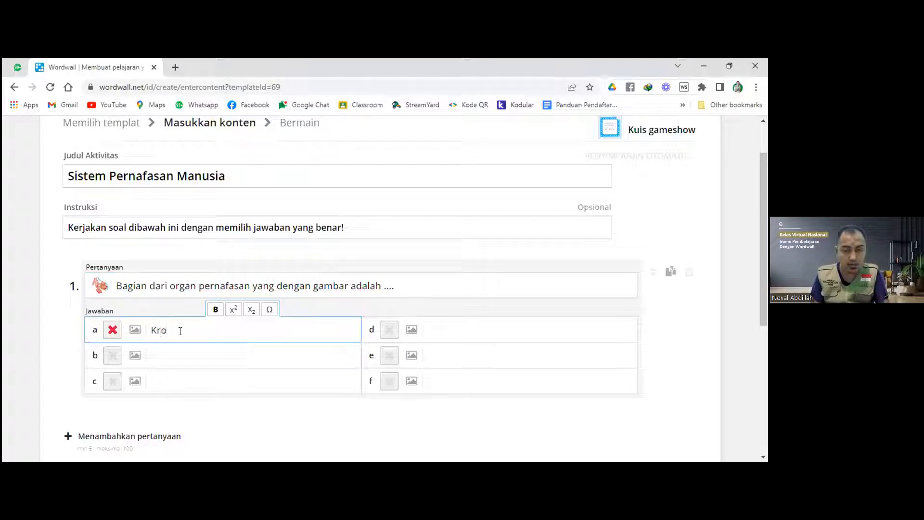
key(BackSpace)
key(BackSpace)
key(BackSpace)
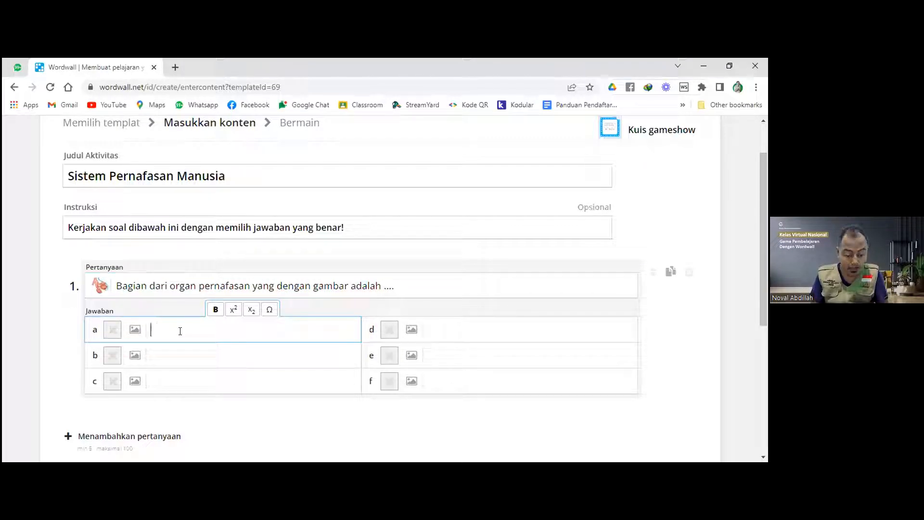
text(Tenggorokan)
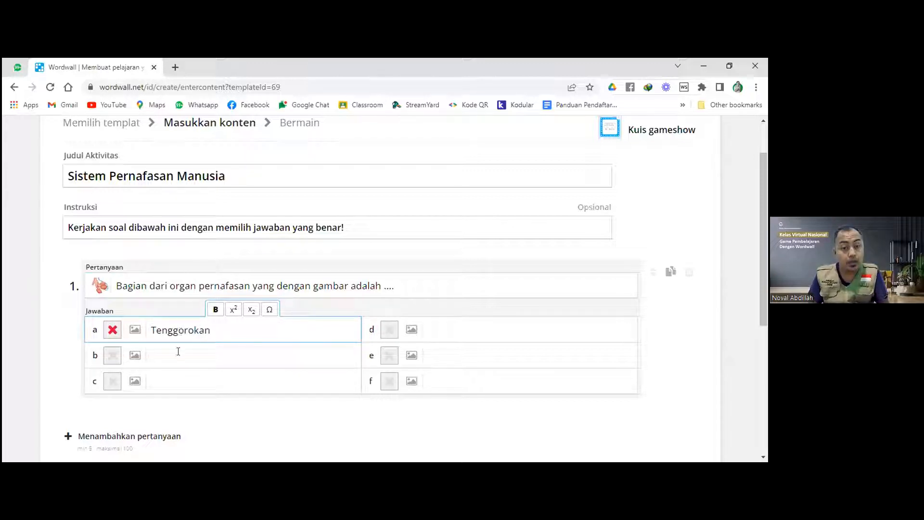
click(178, 356)
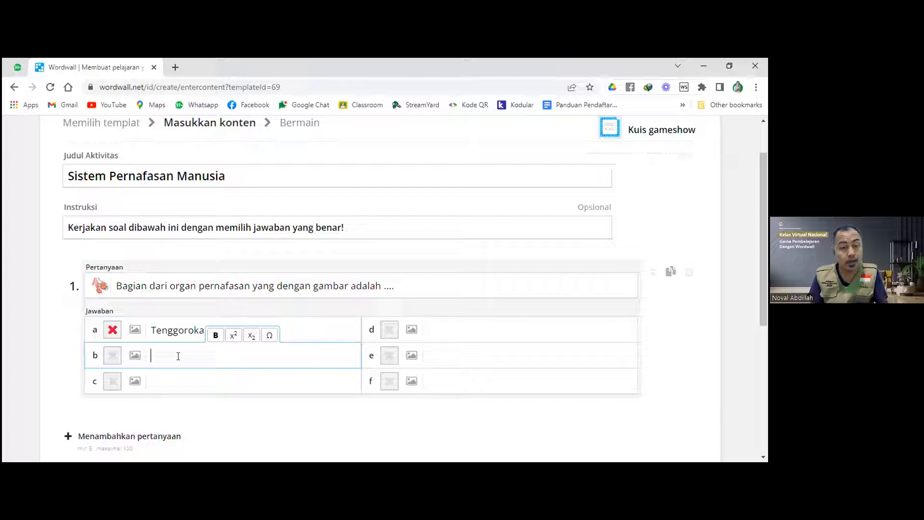
text(Lave)
key(BackSpace)
key(BackSpace)
key(BackSpace)
key(BackSpace)
text(Alveolus)
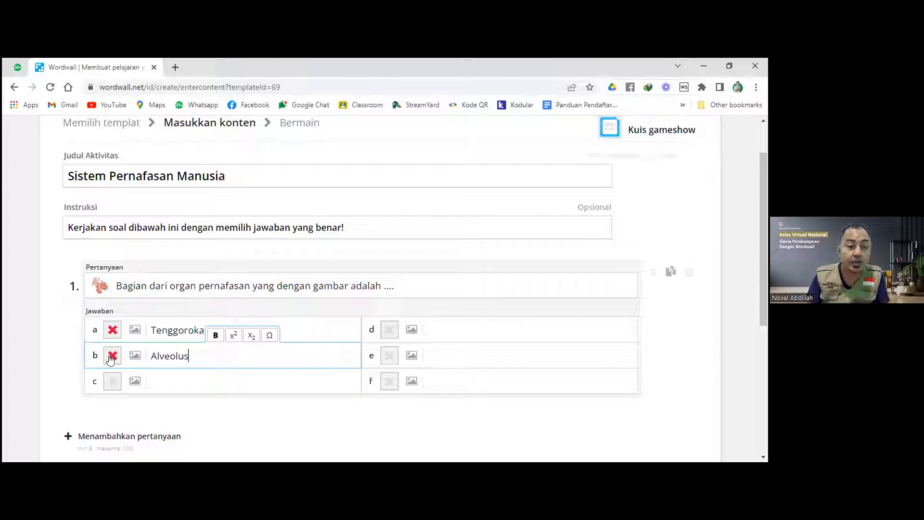
click(112, 356)
Enter Bronkus and Bronkeolus as question 1's remaining answers.
click(170, 379)
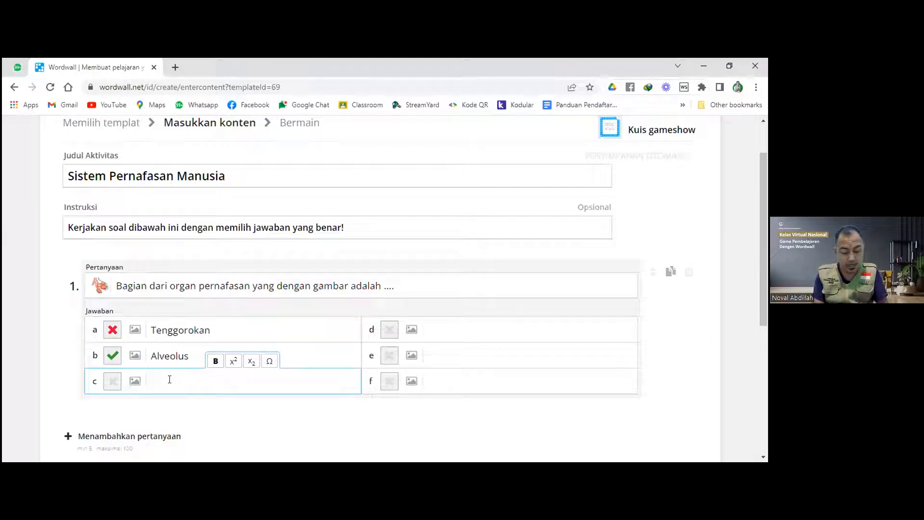
text(Bronm)
key(BackSpace)
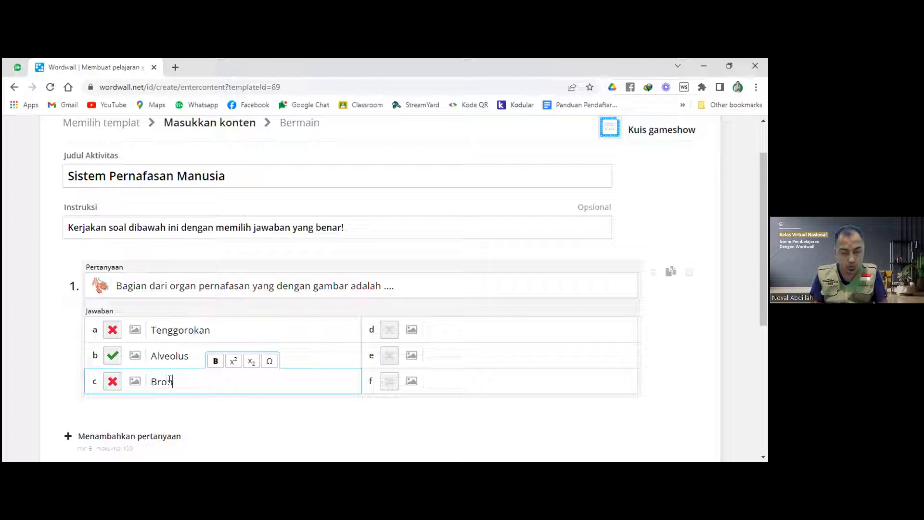
text(kus)
click(432, 327)
text(Bro)
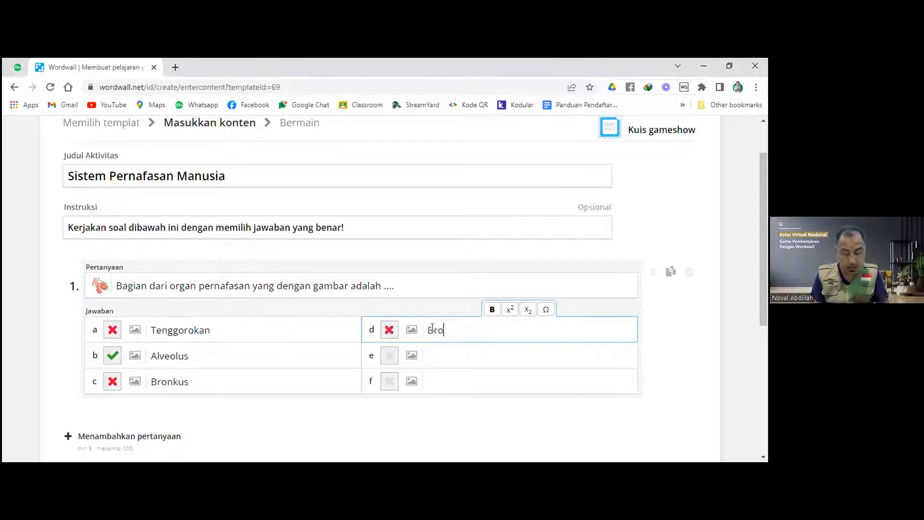
text(nkeolus)
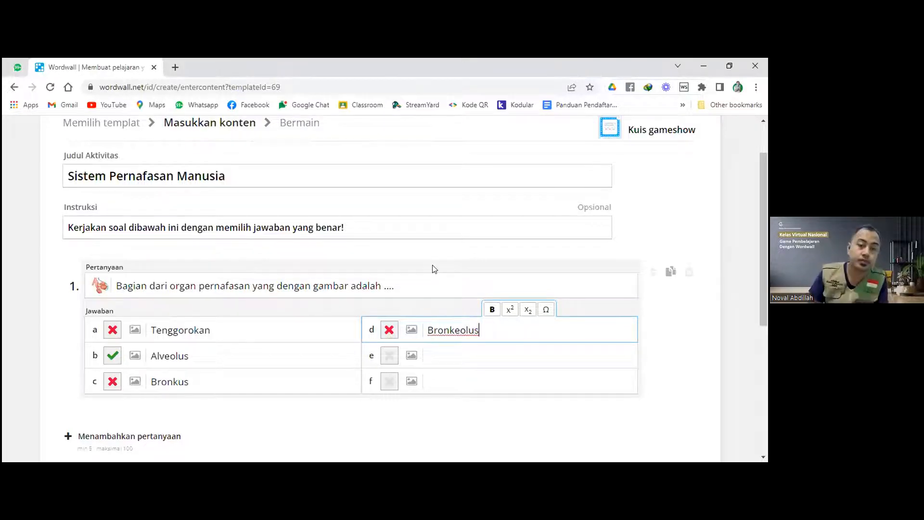
scroll(409, 279, down, 1)
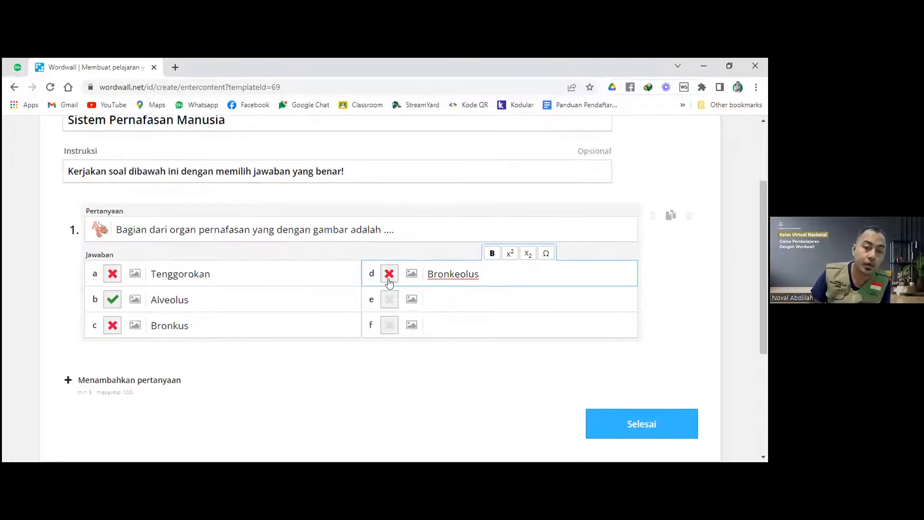
click(294, 357)
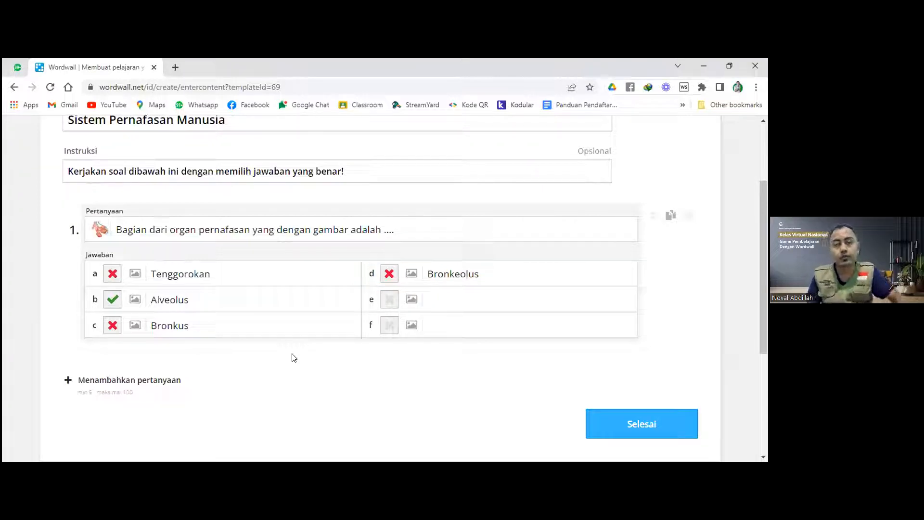
Add a new question with the text 'Organ pernafasan yang berfungsi sebagai penyaring udara adalah ....'.
click(176, 379)
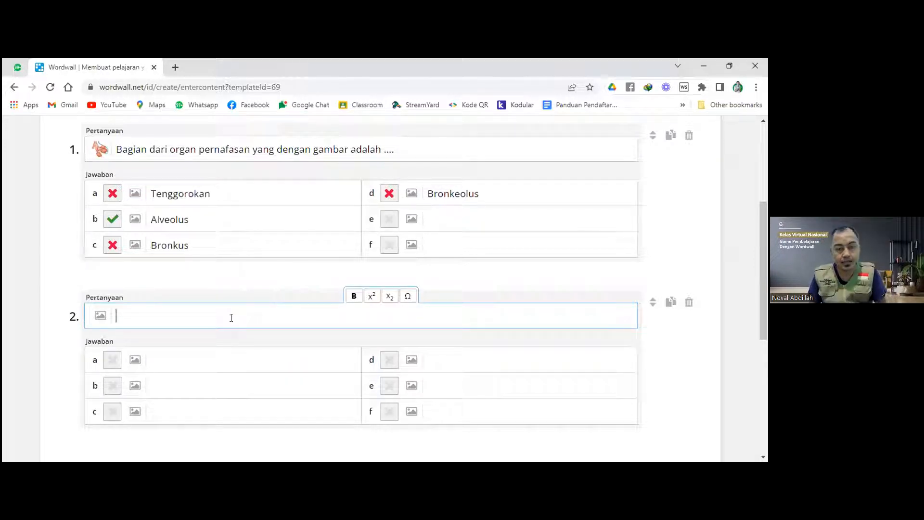
text(Org)
text(an pernafasan)
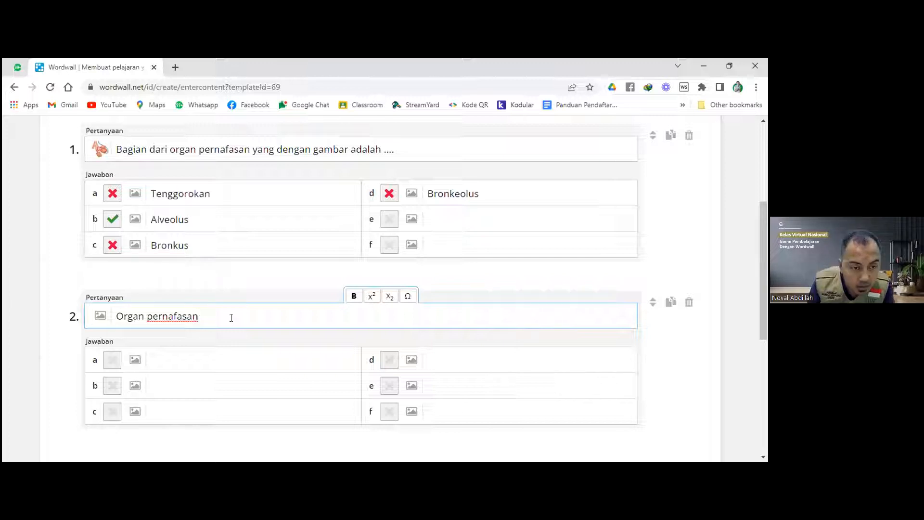
text( yang)
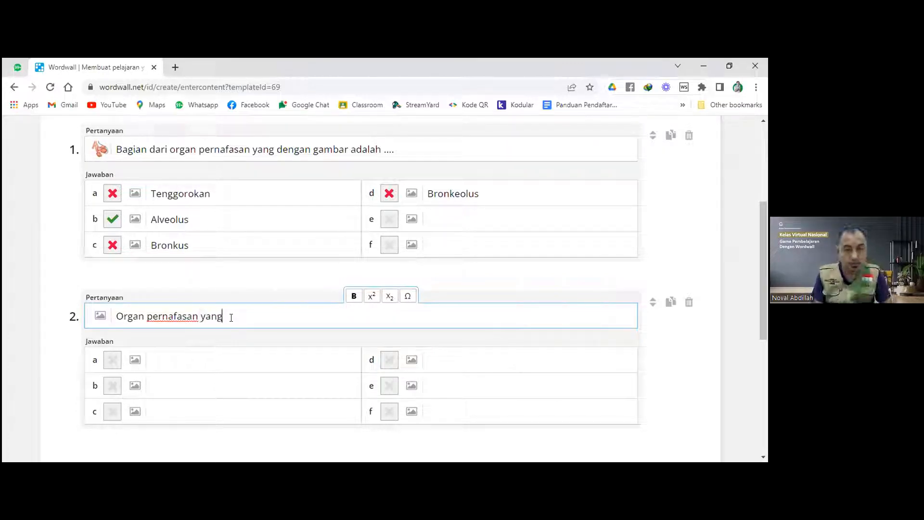
text( berfung)
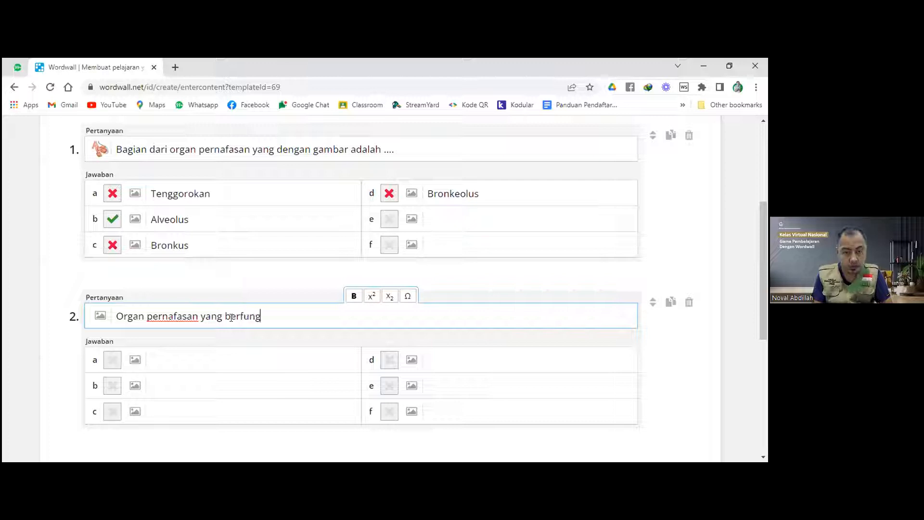
text(si sebagai )
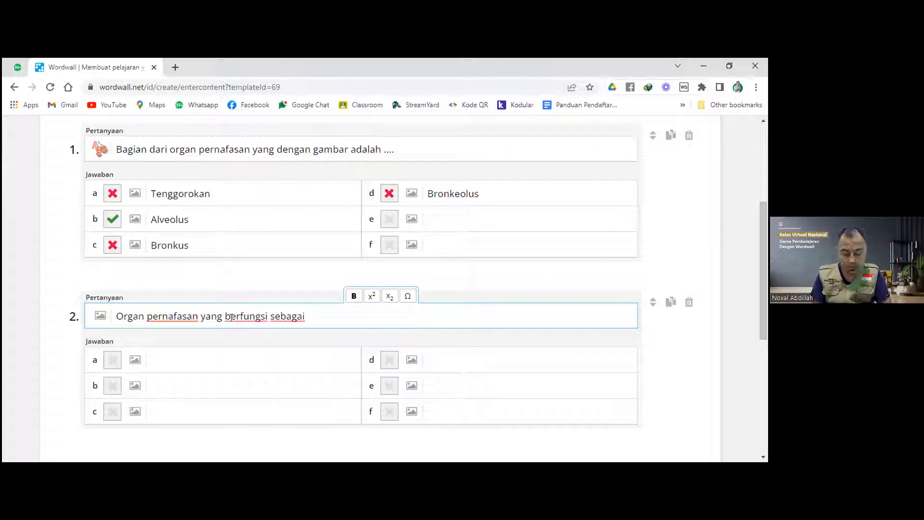
text(penyaring uda)
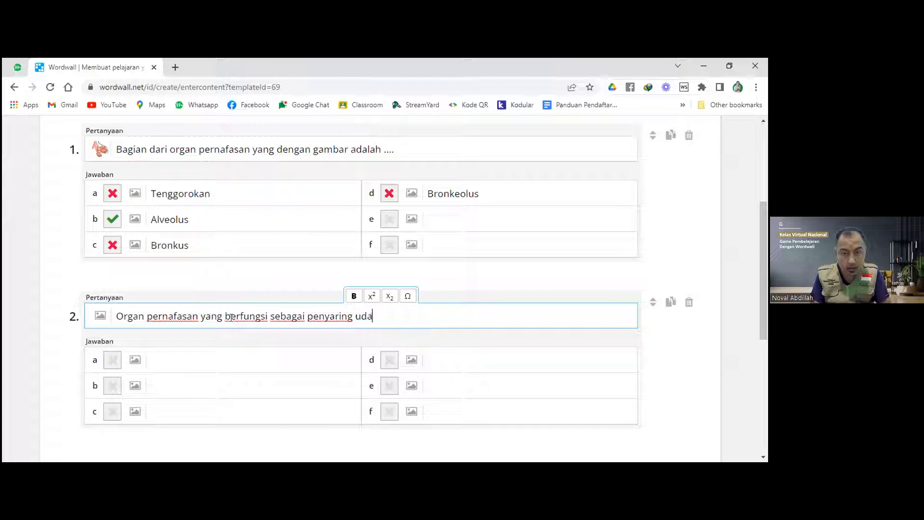
text(ra adalah ....)
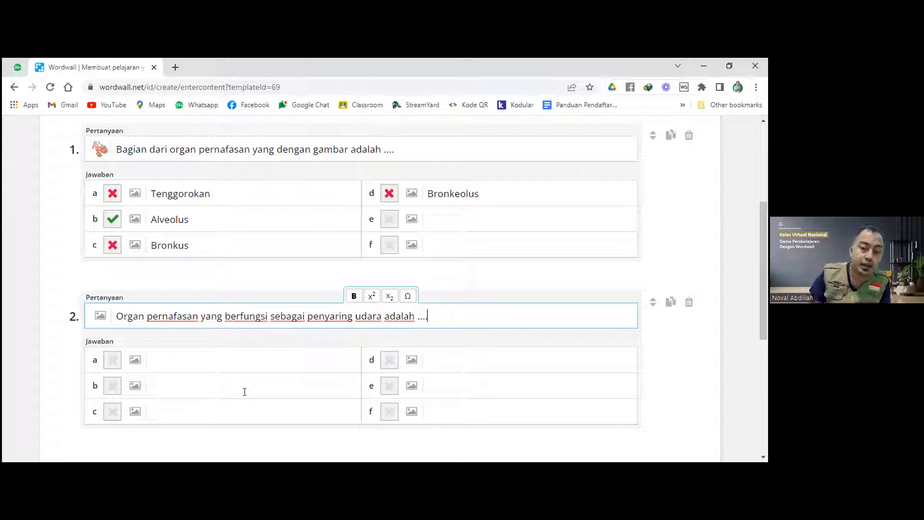
Enter 'hidung' as question 2's answer d and mark it correct.
click(479, 352)
text(hidung)
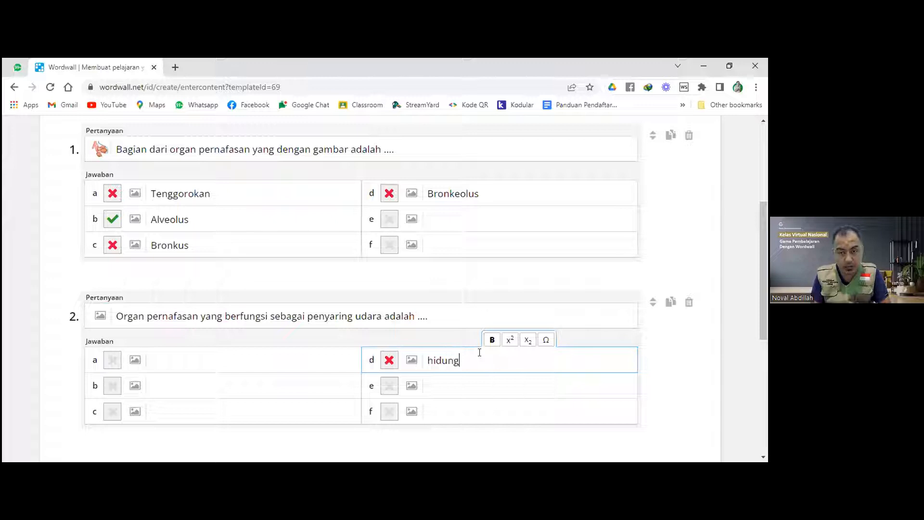
click(389, 360)
Fill question 2's answers a–c with paru-paru, alveolus and bronkus.
click(223, 361)
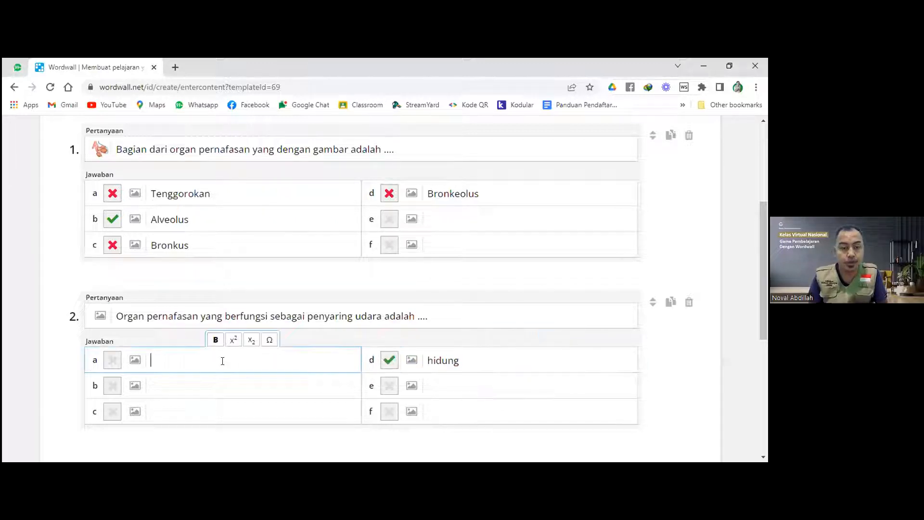
text(paru)
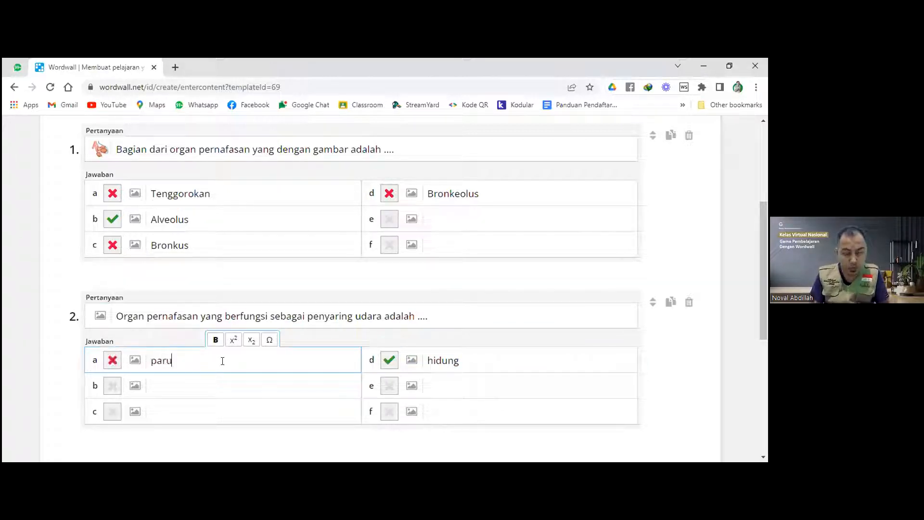
text(-paru)
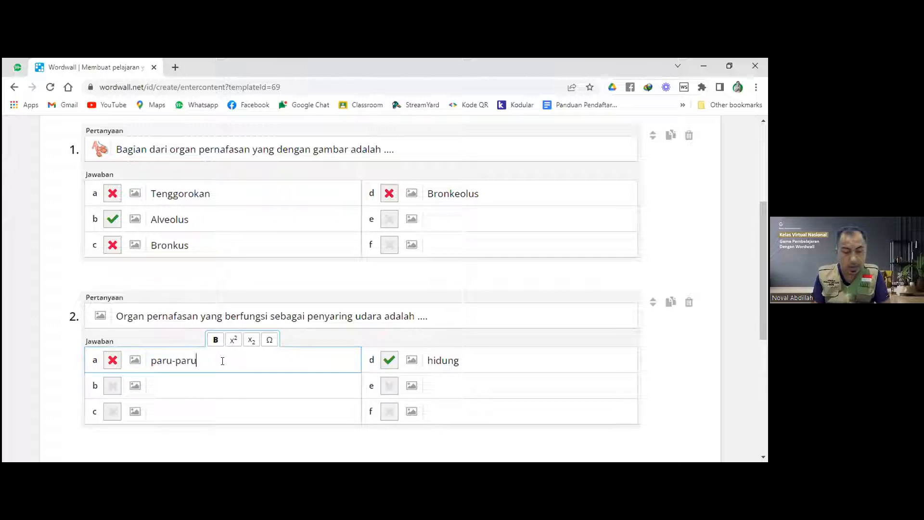
click(217, 383)
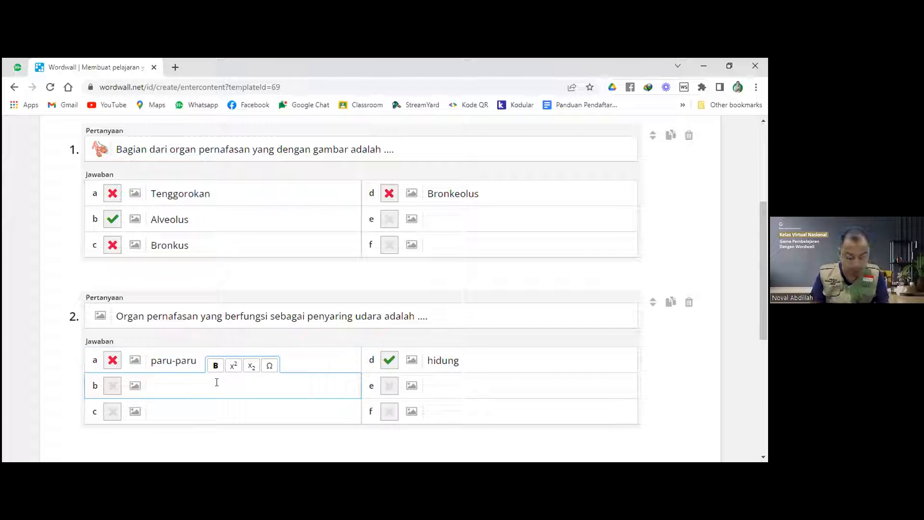
text(alveolus)
click(205, 407)
text(bronkus)
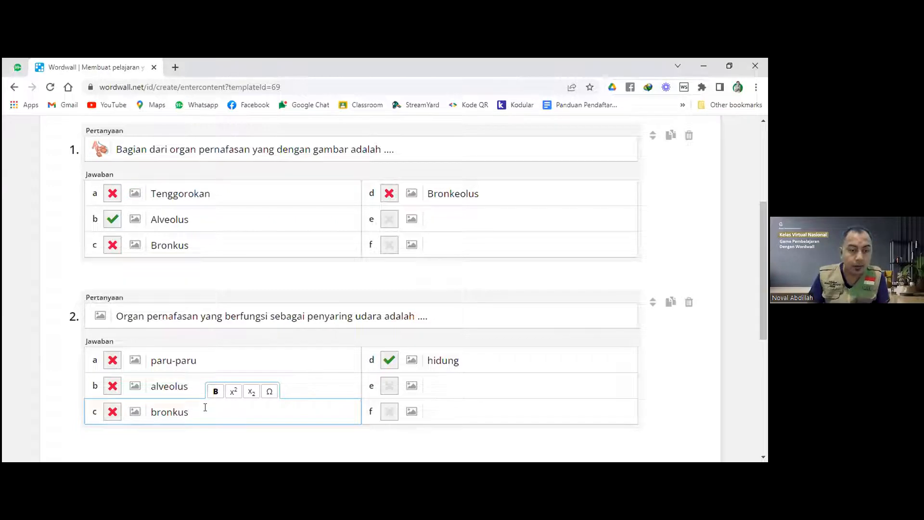
scroll(205, 408, down, 1)
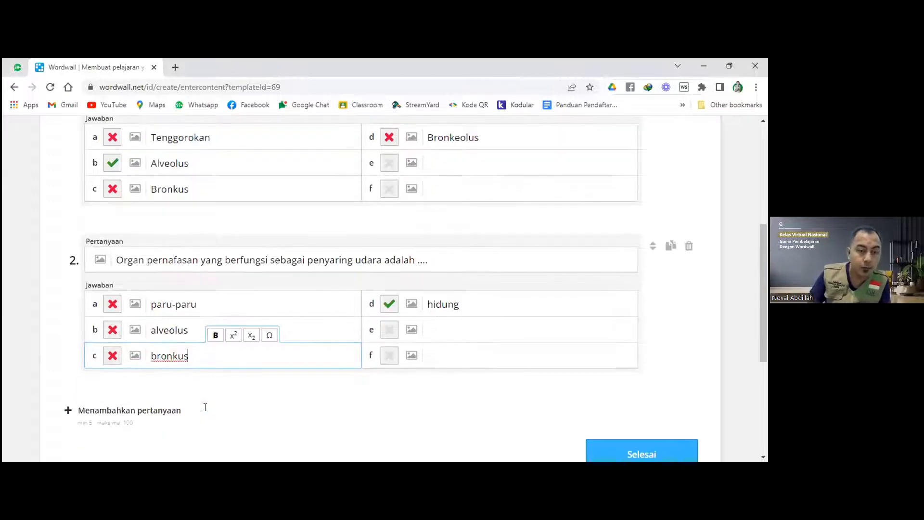
scroll(216, 371, up, 1)
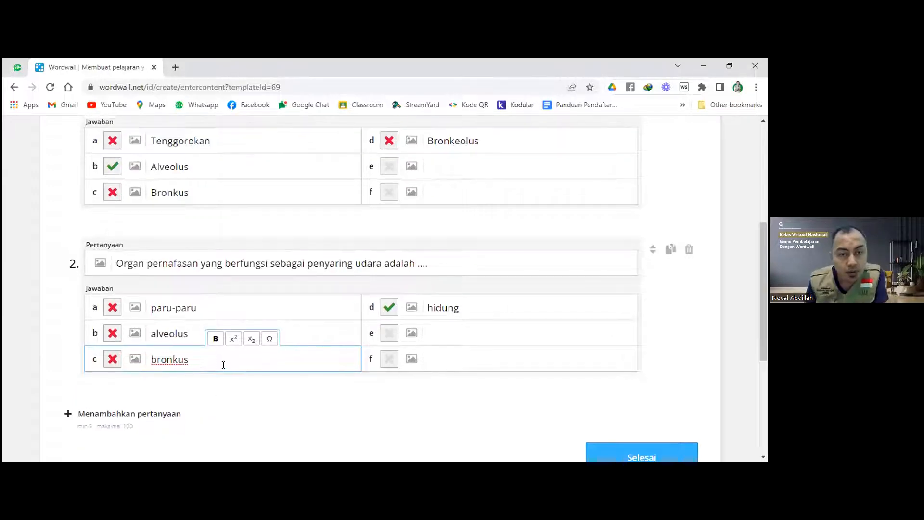
click(155, 193)
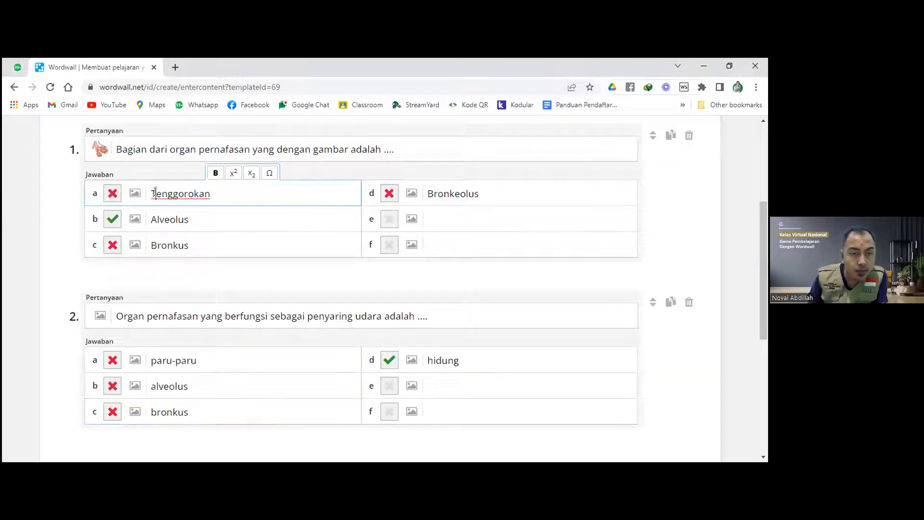
scroll(155, 194, down, 2)
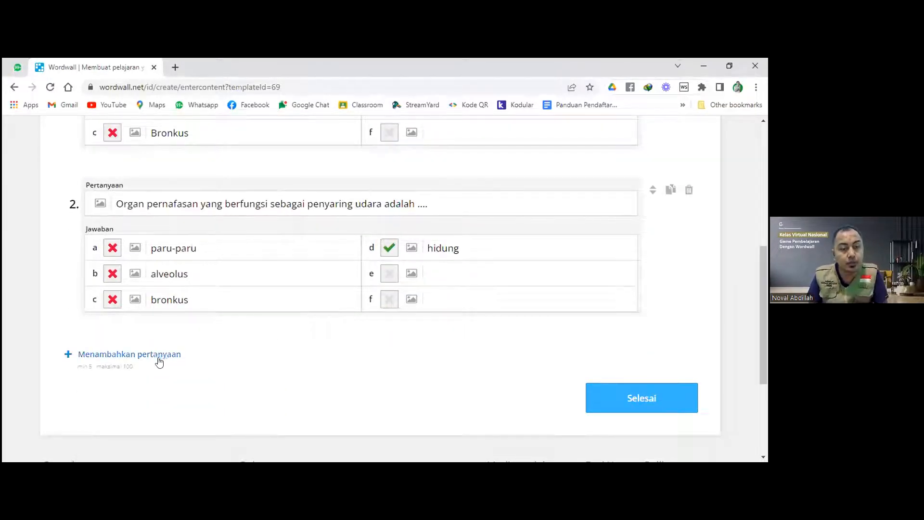
Add a new question with the text 'Berikut yang merupakan penyakit pernafasan adalah ....'.
click(156, 356)
scroll(235, 299, down, 2)
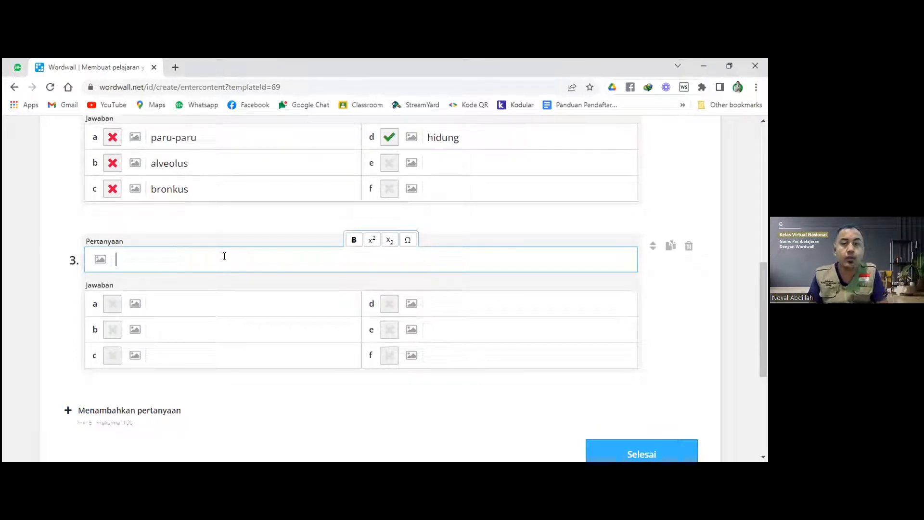
text(Penyakit perna)
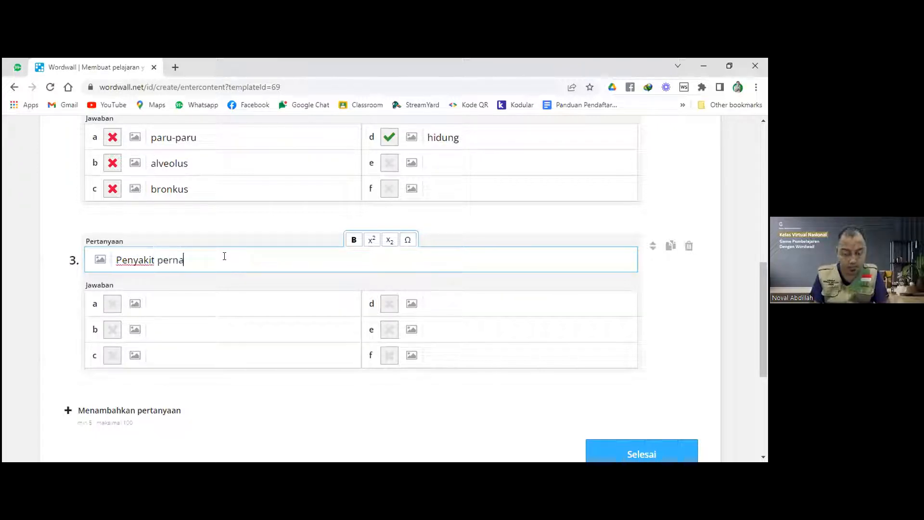
key(BackSpace)
key(BackSpace)
key(BackSpace)
key(BackSpace)
key(BackSpace)
key(BackSpace)
key(BackSpace)
key(BackSpace)
key(BackSpace)
key(BackSpace)
key(BackSpace)
key(BackSpace)
key(BackSpace)
key(BackSpace)
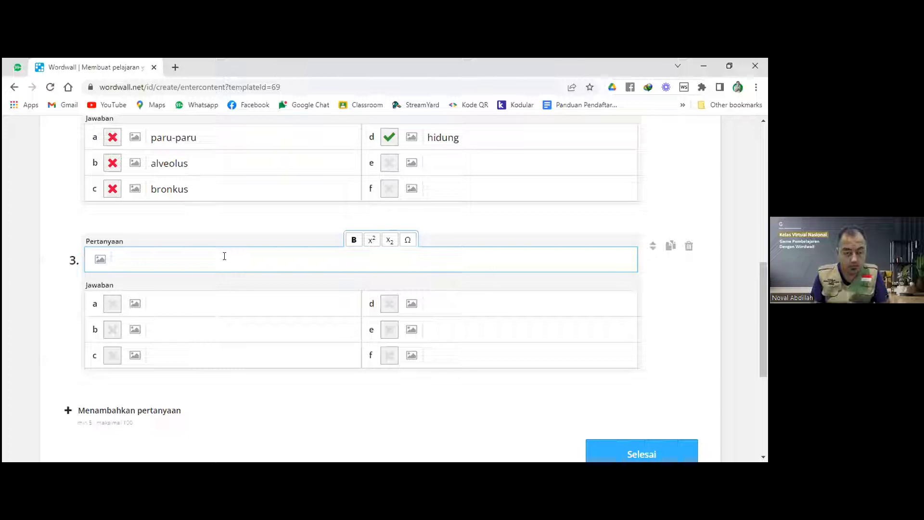
text(Berikut)
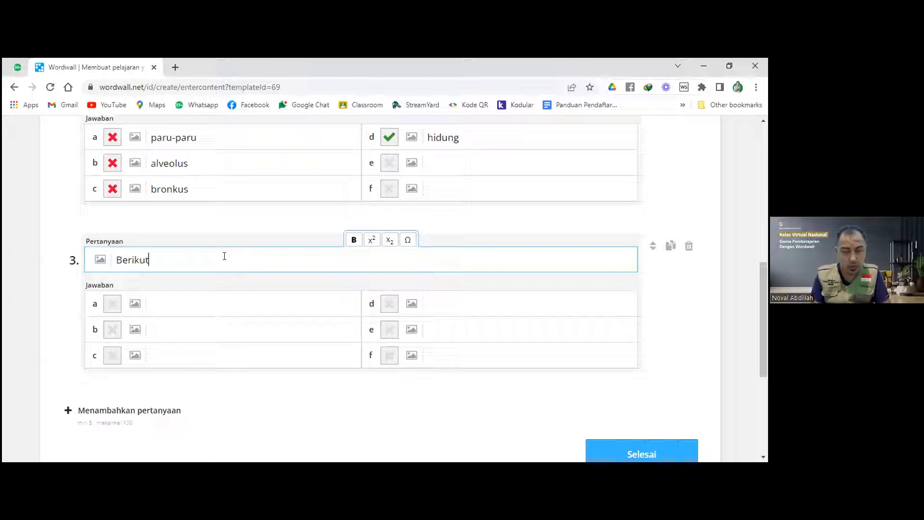
text( yang meru)
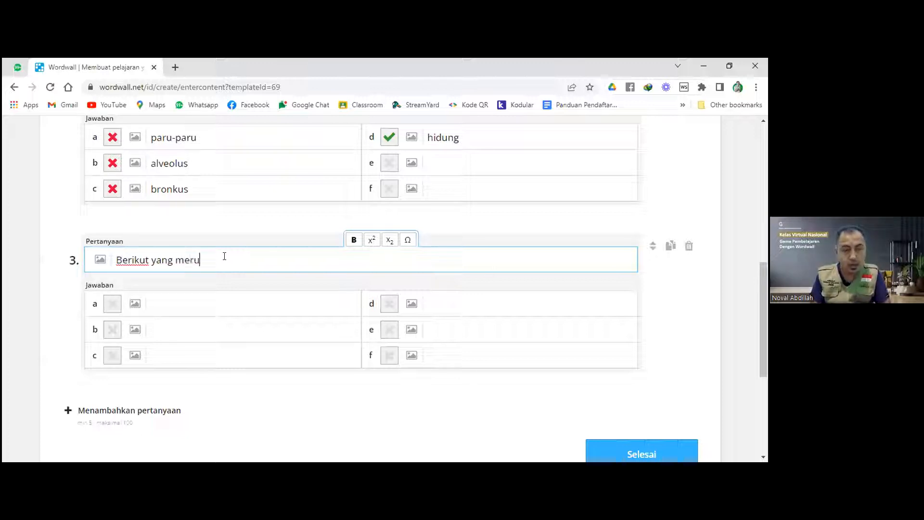
text(pakan penya)
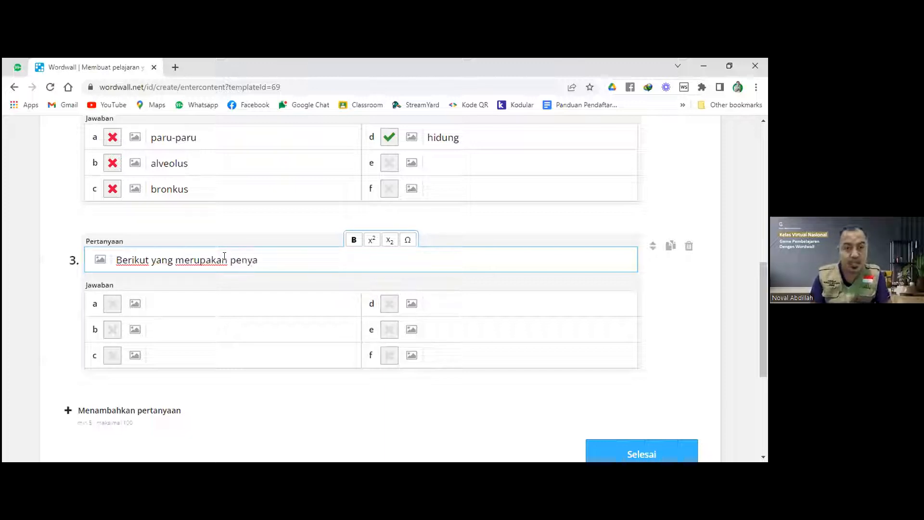
text(ki)
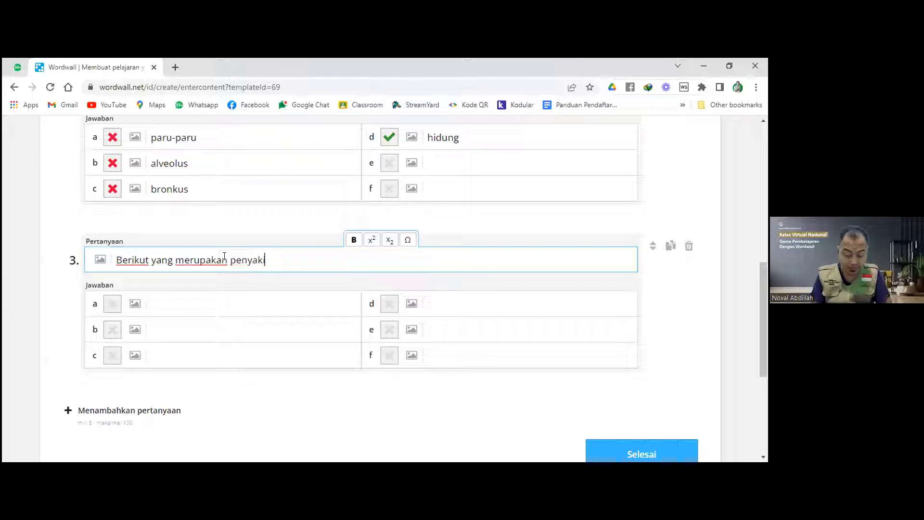
text(t pern)
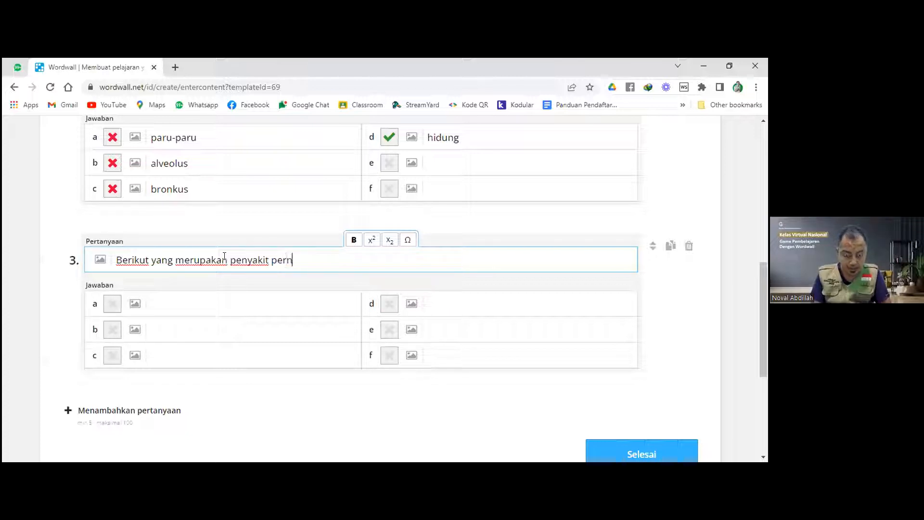
text(afasan adalah ....)
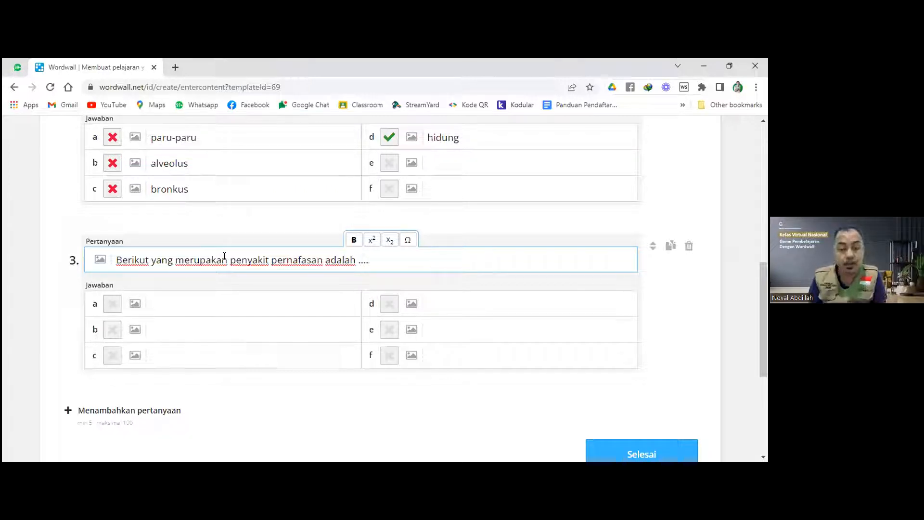
Enter answers TBC, Maag, Asma and Sakit Kepala for question 3.
click(167, 301)
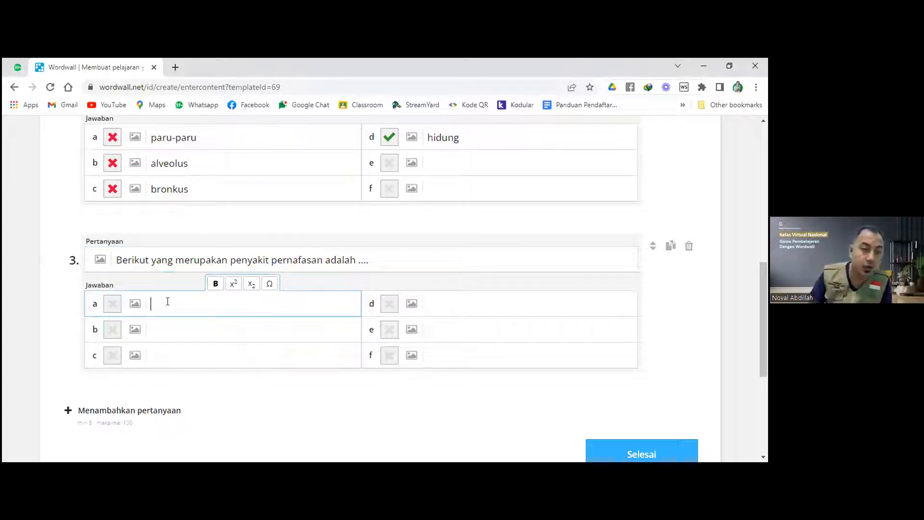
text(T)
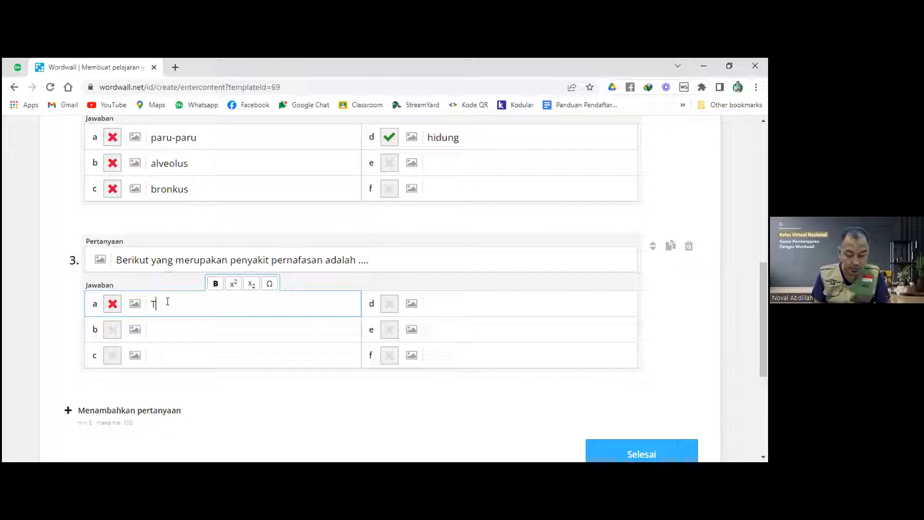
text(BC)
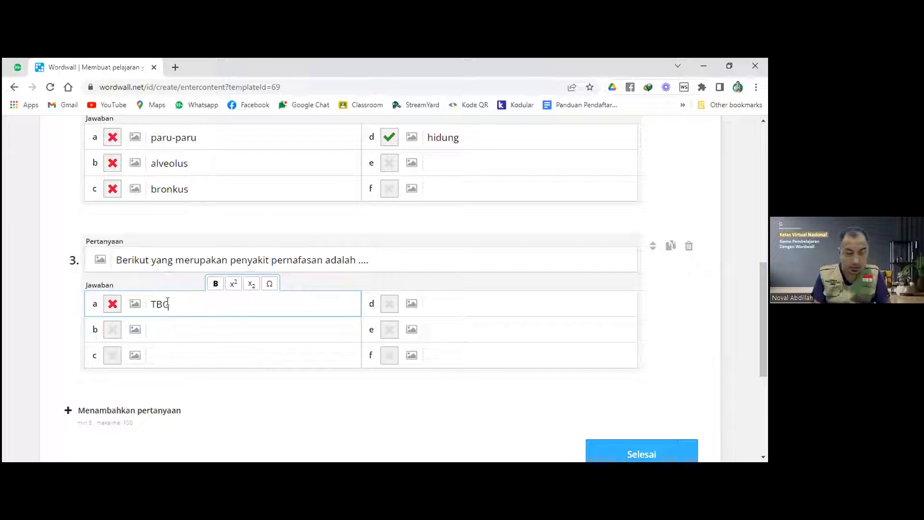
click(177, 329)
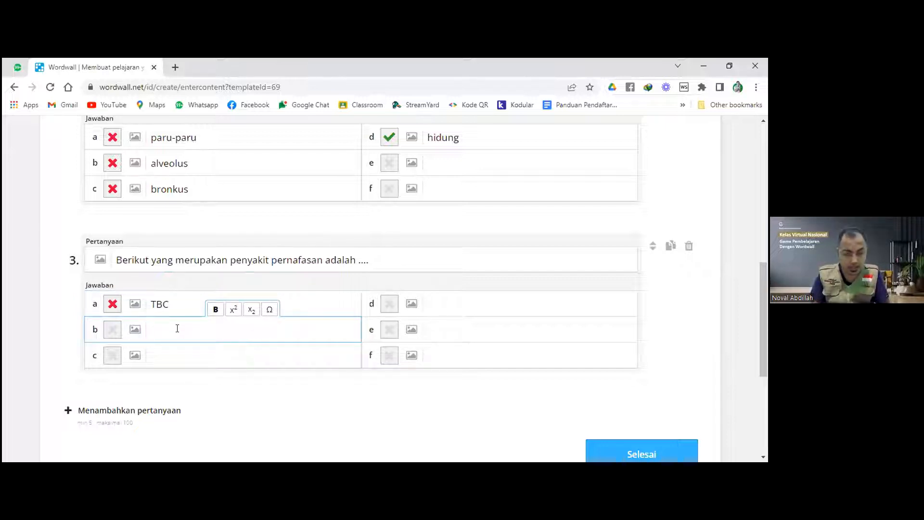
text(Maag)
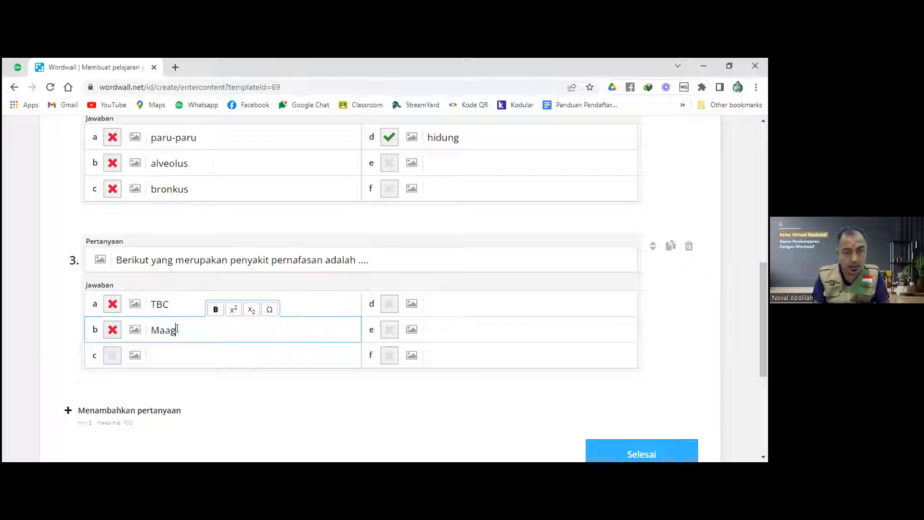
click(180, 354)
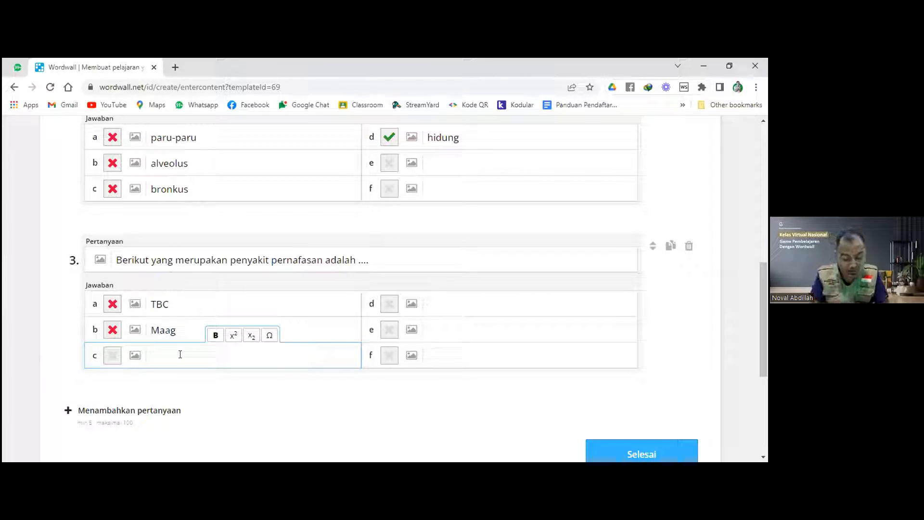
text(Asma)
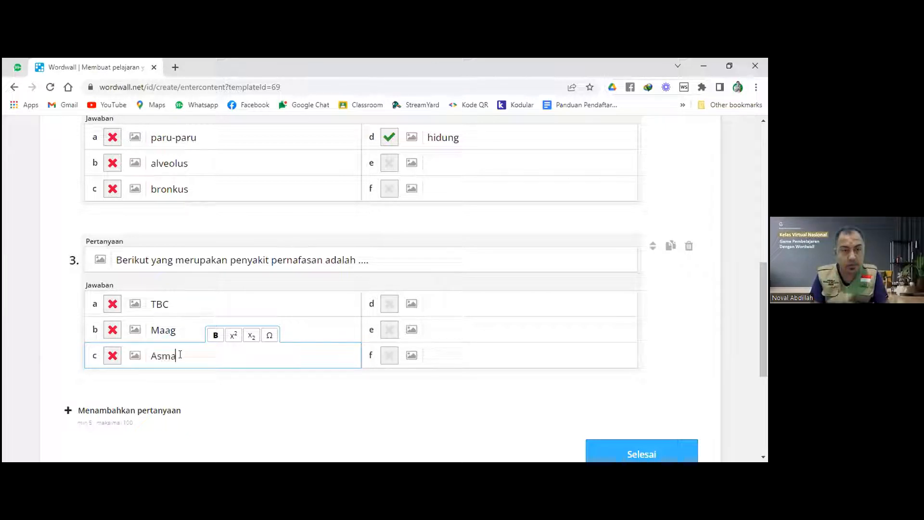
click(439, 300)
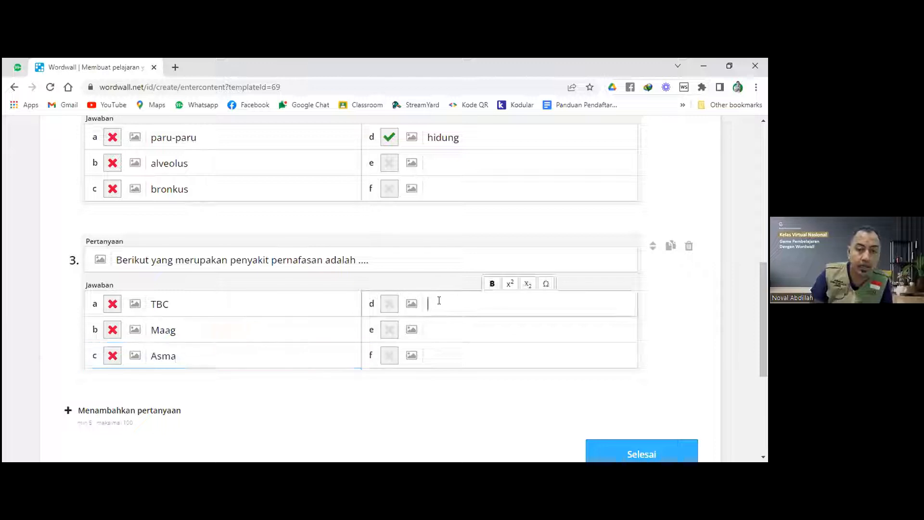
text(Sakit)
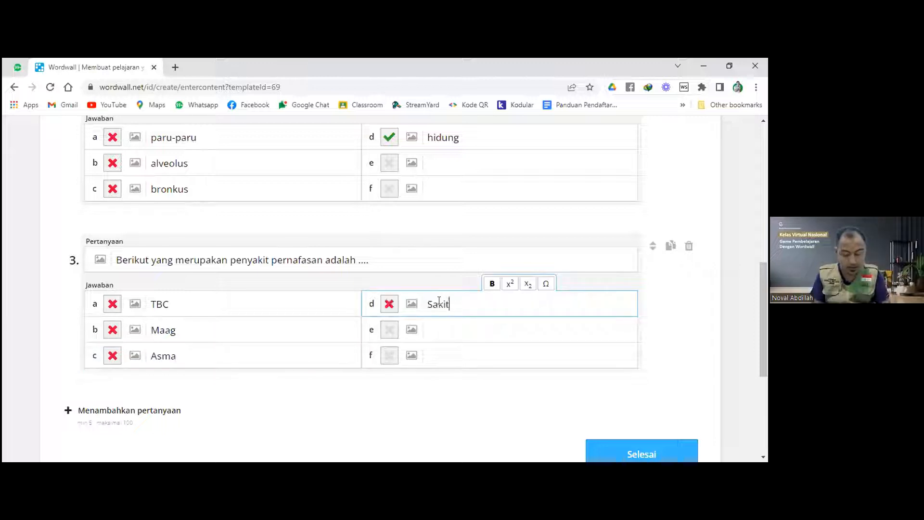
text( Kepala)
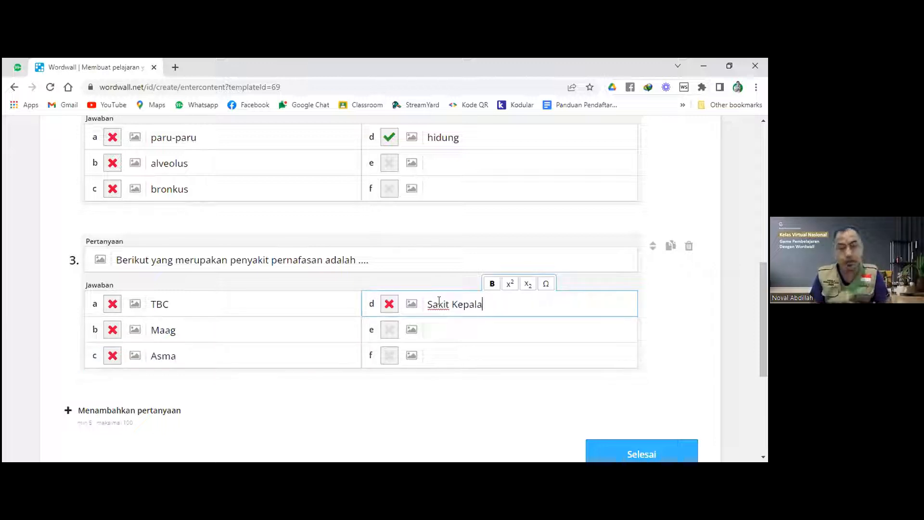
Mark Asma as question 3's correct answer and add a fourth blank question.
click(112, 304)
click(113, 355)
scroll(275, 361, down, 1)
click(161, 357)
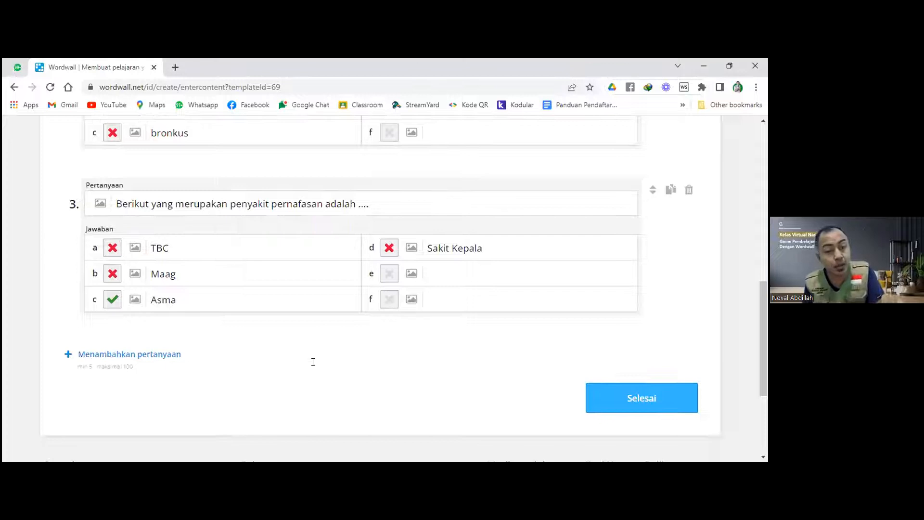
scroll(303, 376, up, 2)
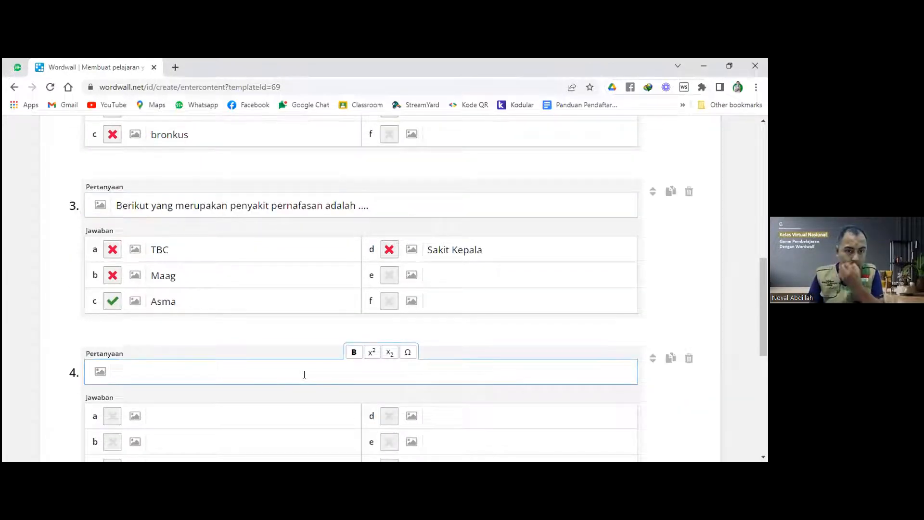
scroll(304, 375, up, 1)
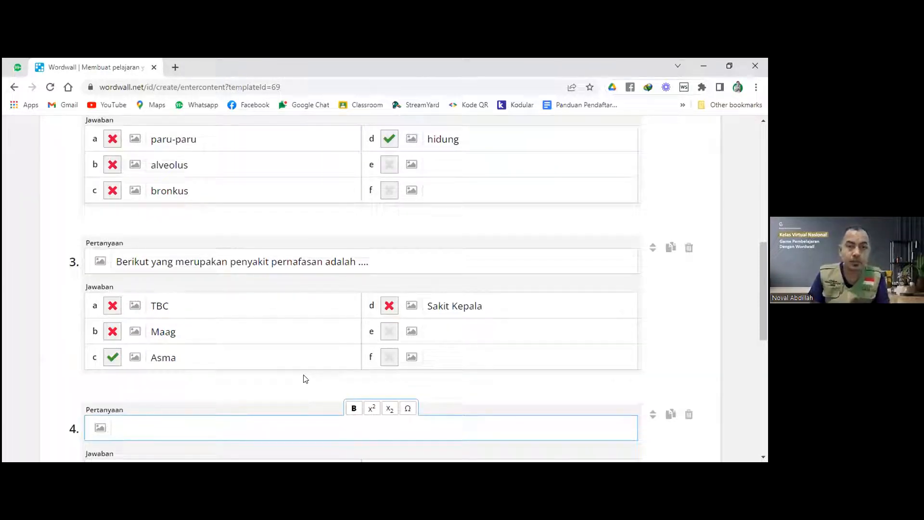
scroll(304, 378, down, 2)
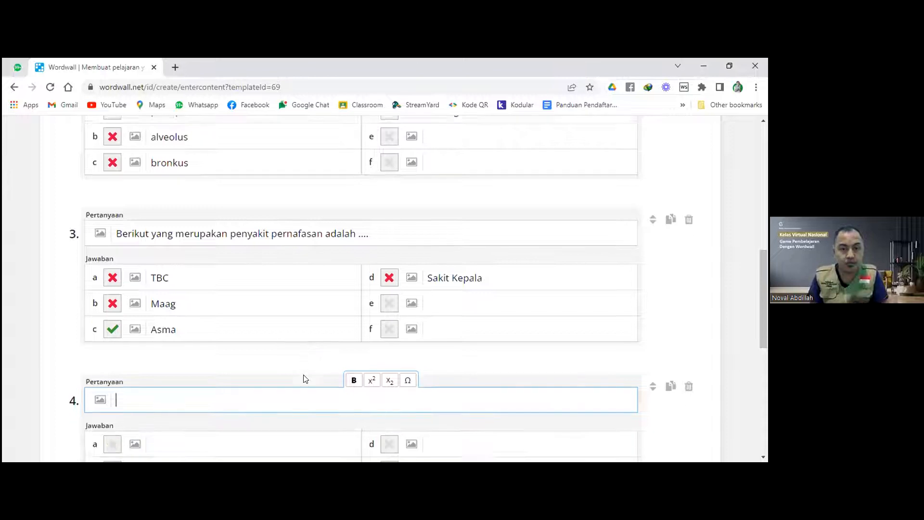
scroll(304, 375, up, 2)
scroll(304, 374, up, 7)
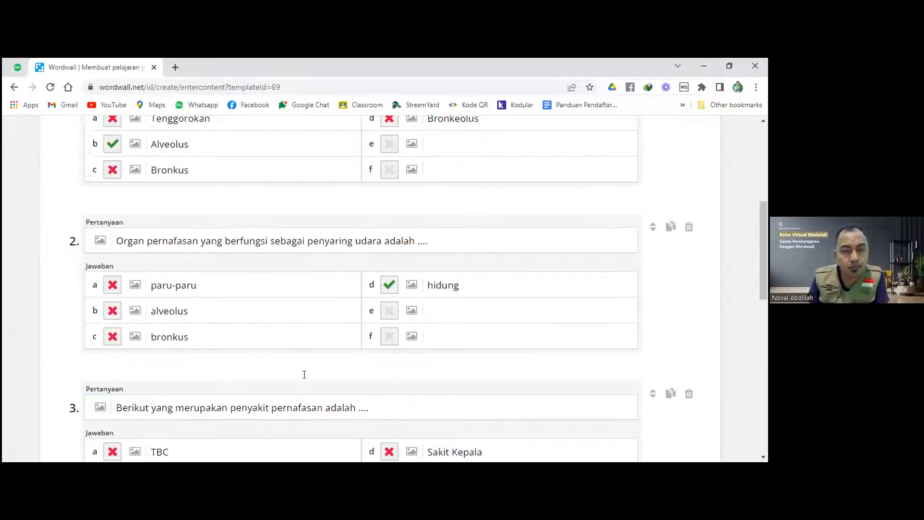
Enter question 4's text: 'Percabanan dari brokus disebut ....'.
scroll(305, 375, down, 3)
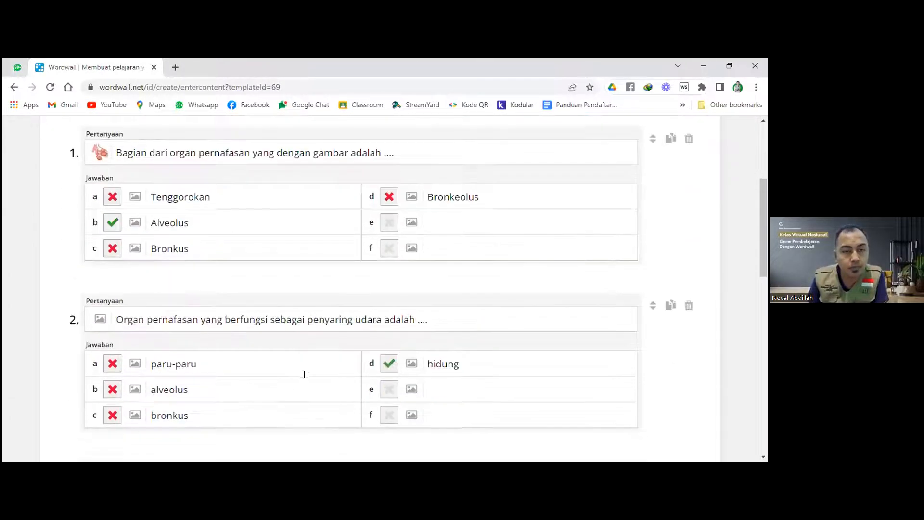
scroll(304, 374, down, 3)
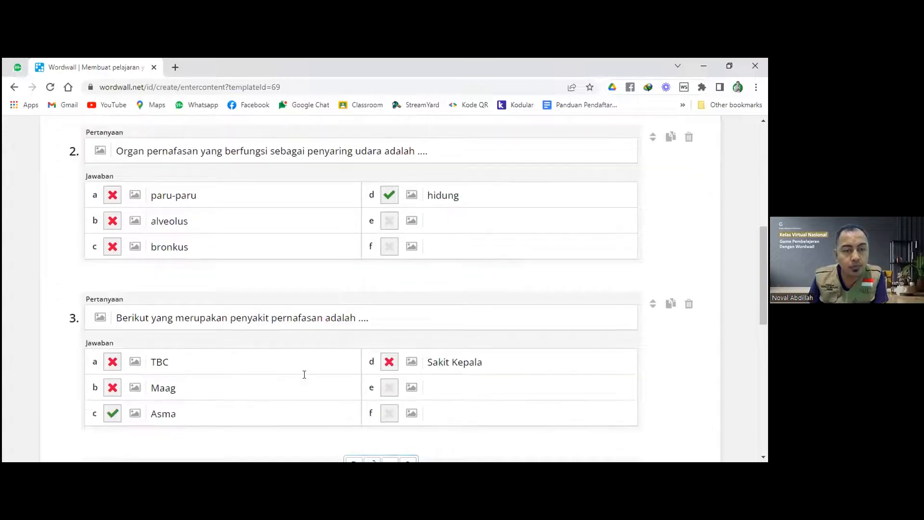
scroll(305, 374, down, 6)
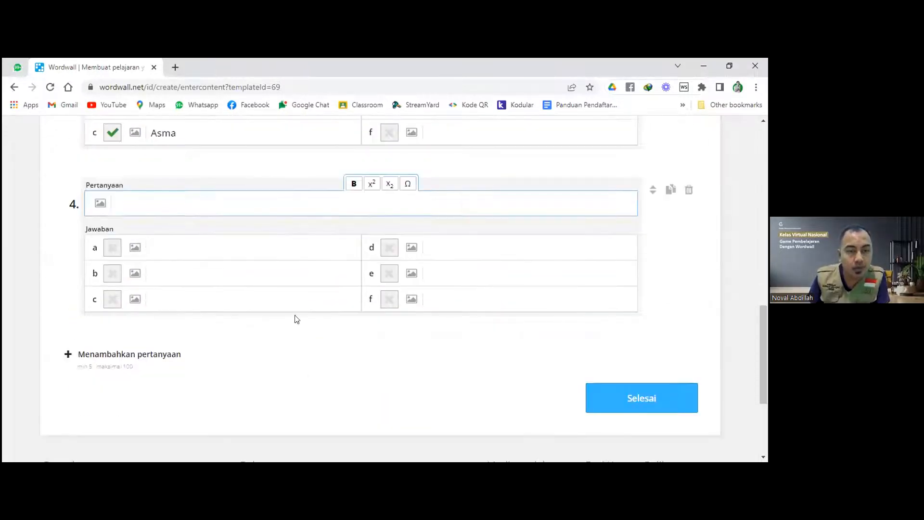
text(Carang)
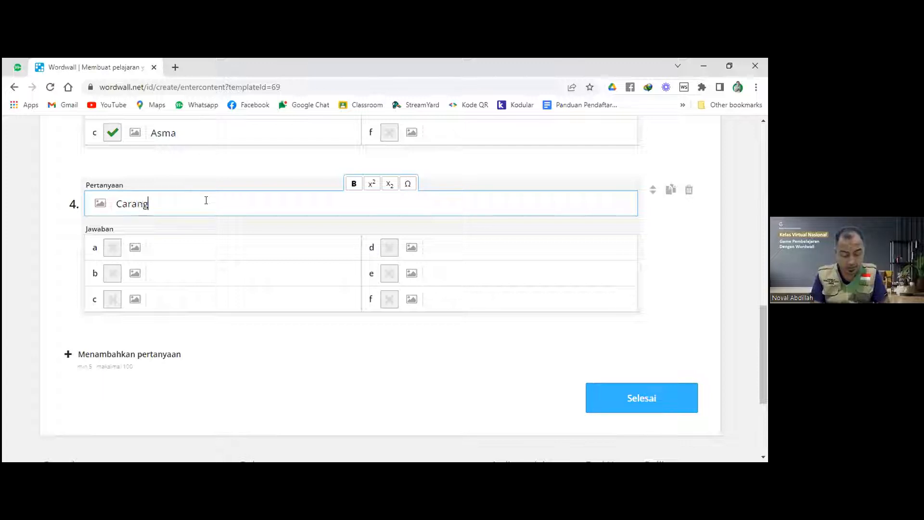
key(BackSpace)
key(BackSpace)
key(BackSpace)
key(BackSpace)
key(BackSpace)
key(BackSpace)
text(Pern)
key(BackSpace)
text(ca)
text(banan )
text(Ka)
key(BackSpace)
key(BackSpace)
text(da)
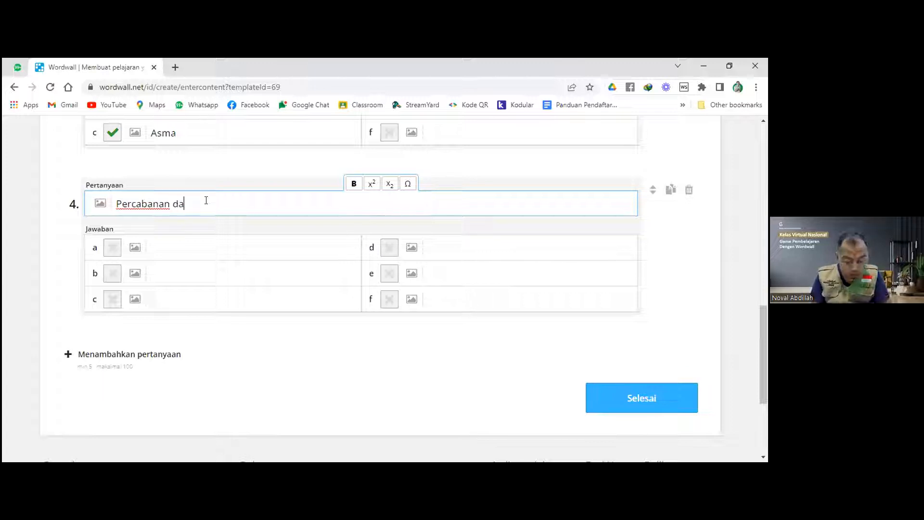
text(ri brokus di)
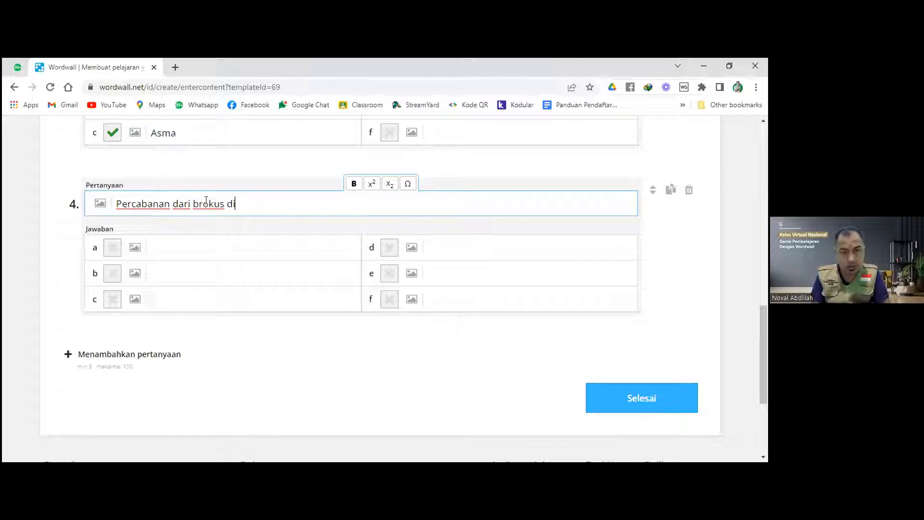
text(seb)
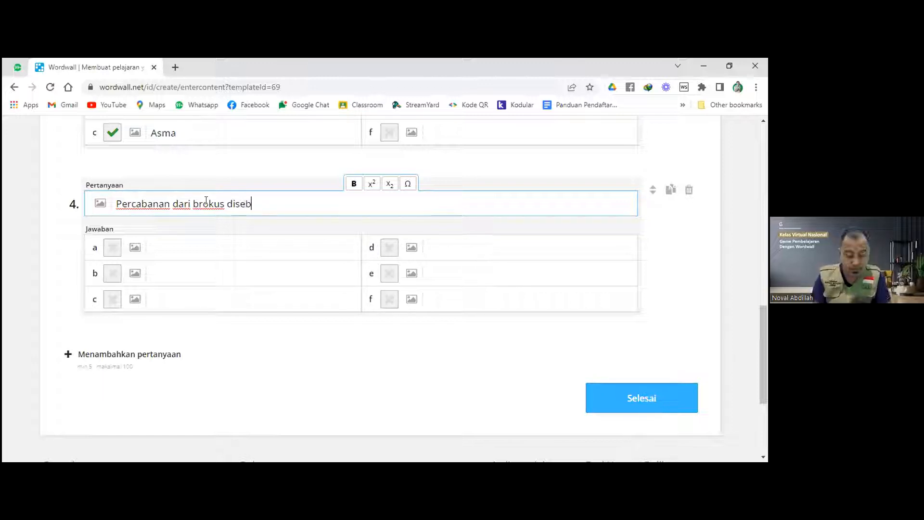
text(ut ....)
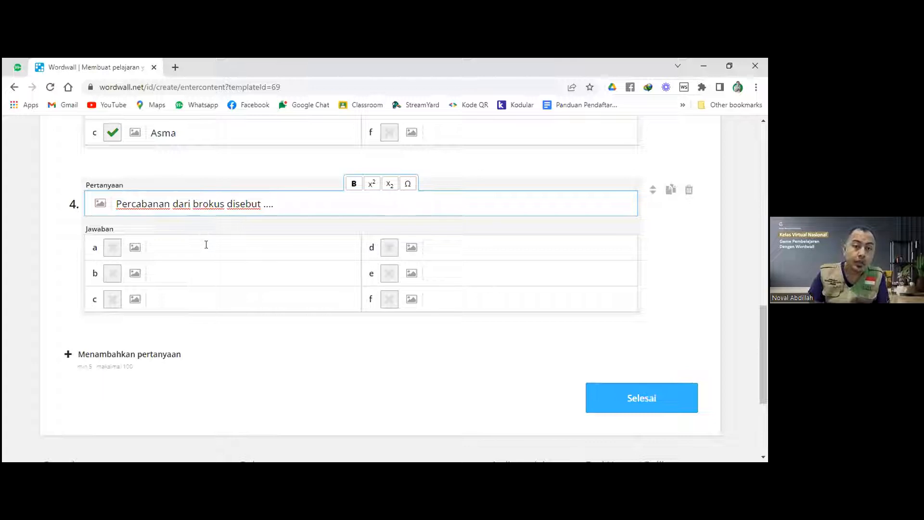
Enter Faring and Bronkeplus as answers a and b of question 4.
click(184, 274)
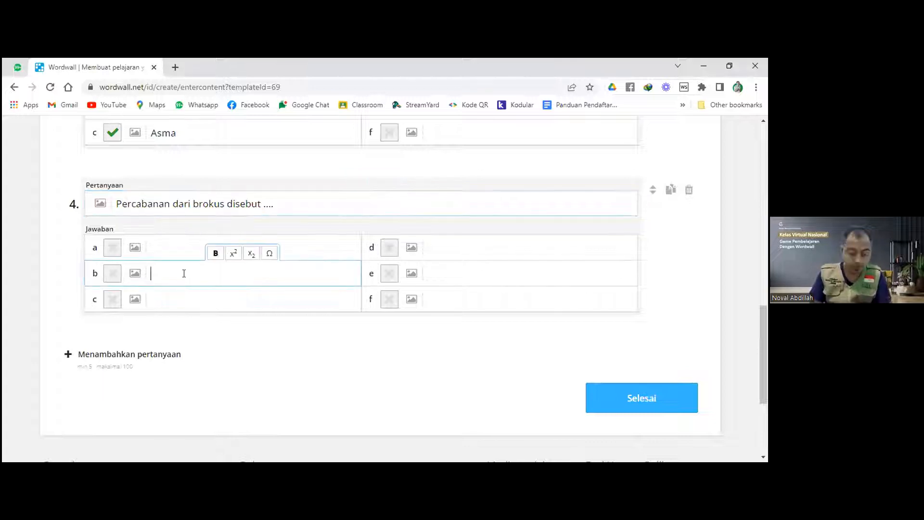
text(bronke)
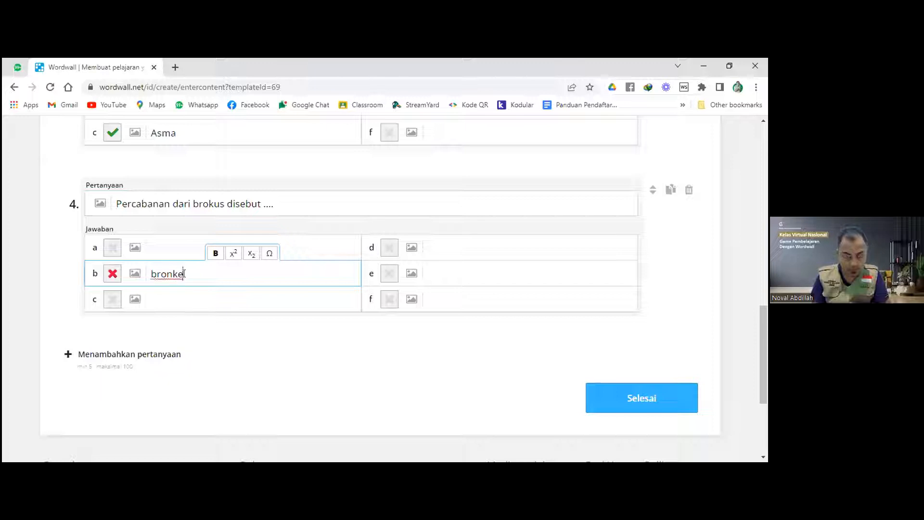
text(blus)
click(181, 252)
text(T)
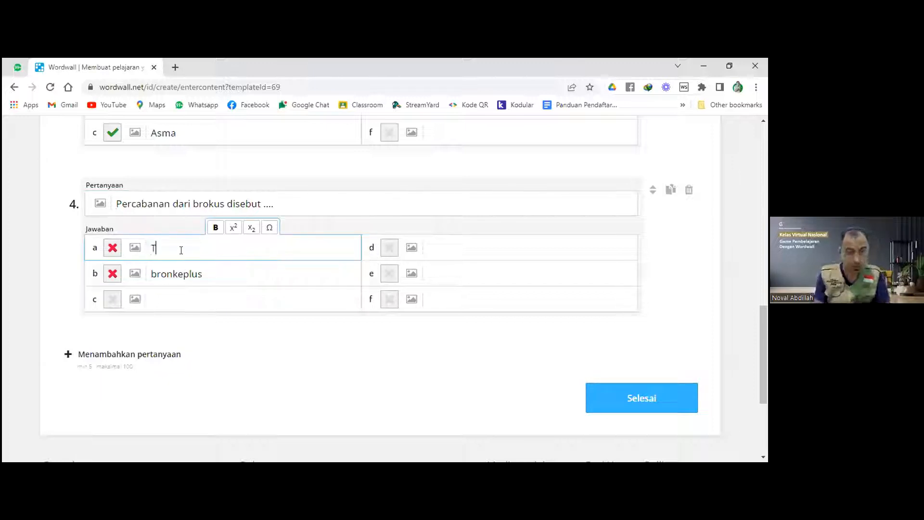
key(BackSpace)
text(Faring)
click(171, 296)
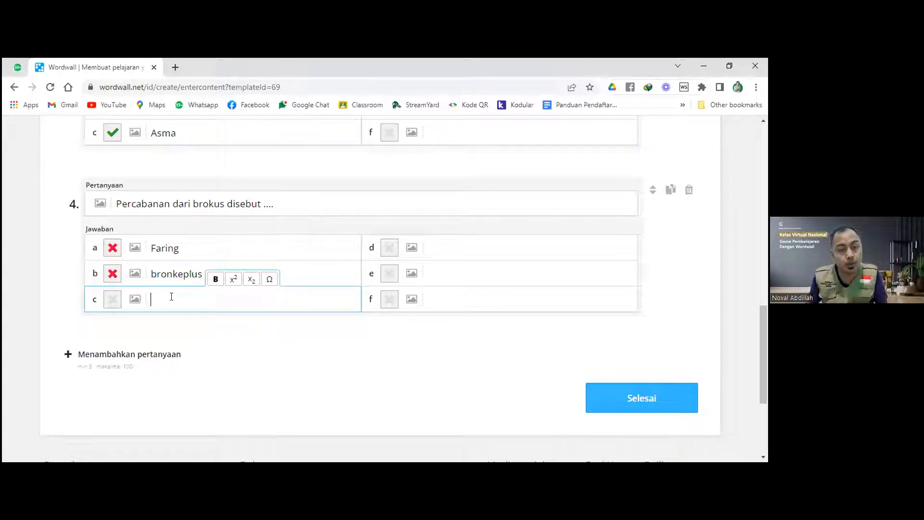
click(151, 274)
key(Delete)
text(B)
Add Paru-paru and Alveolus as answers c and d, marking Bronkeplus correct.
click(160, 298)
text(Paru )
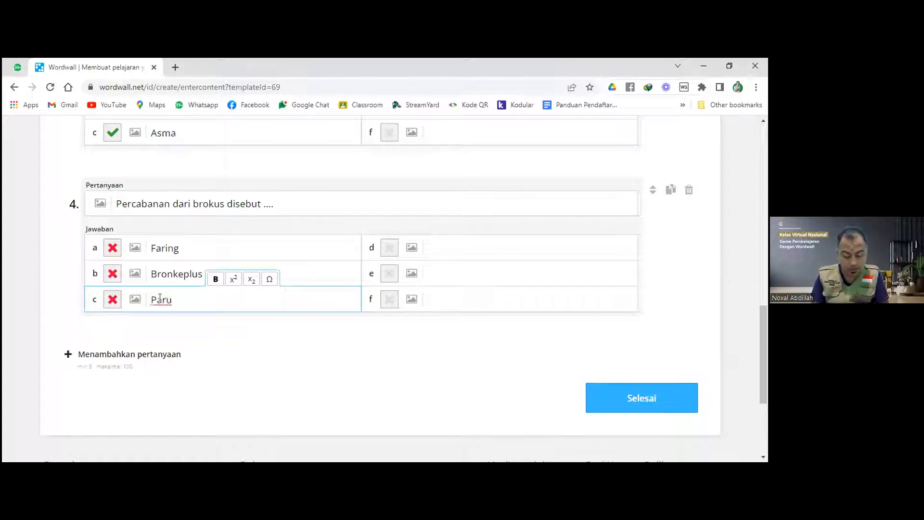
text(-paru)
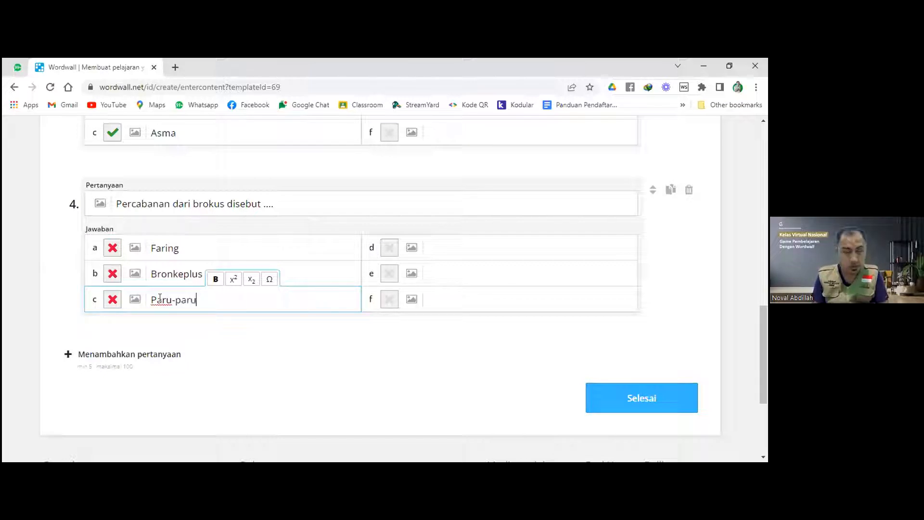
click(113, 273)
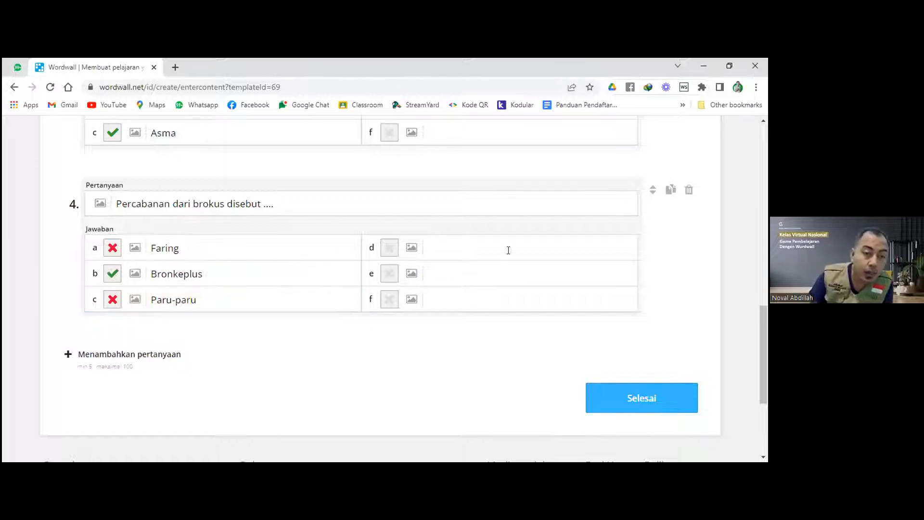
click(468, 248)
text(Al)
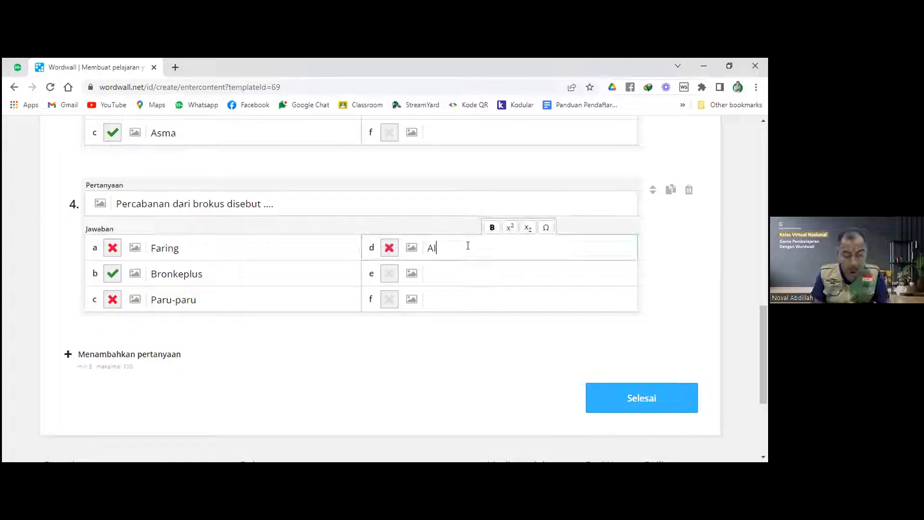
text(veolus)
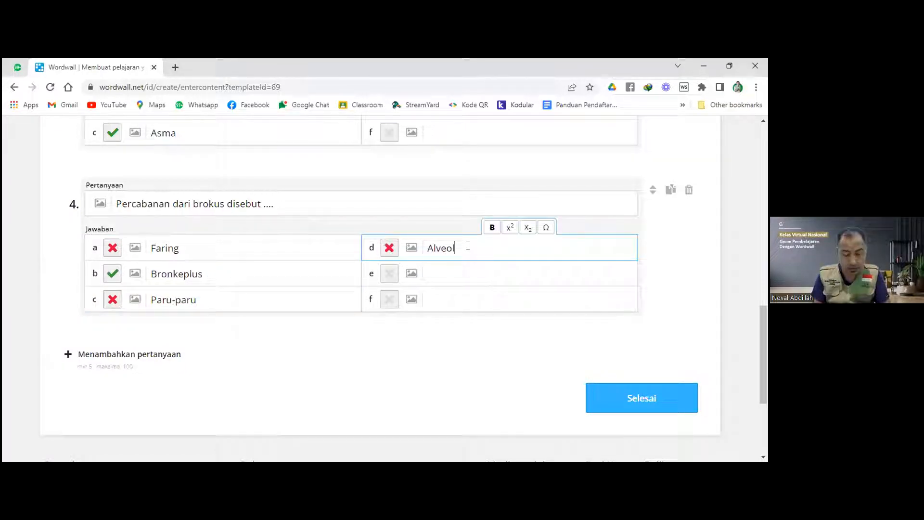
click(239, 326)
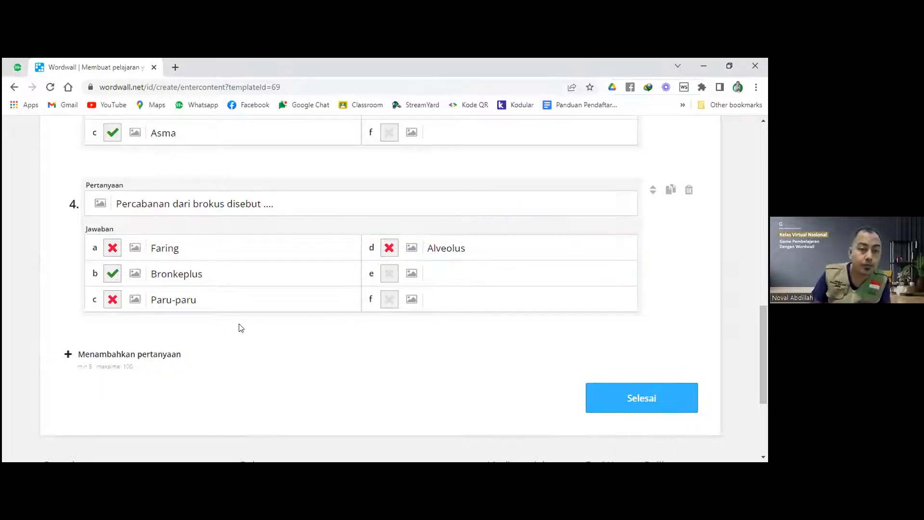
scroll(242, 324, down, 1)
Add question 5: 'Organ pernafasan yang berfungsi sebagai tempat bertukarnya gas O2 dengan CO2 adalah ....'.
click(194, 300)
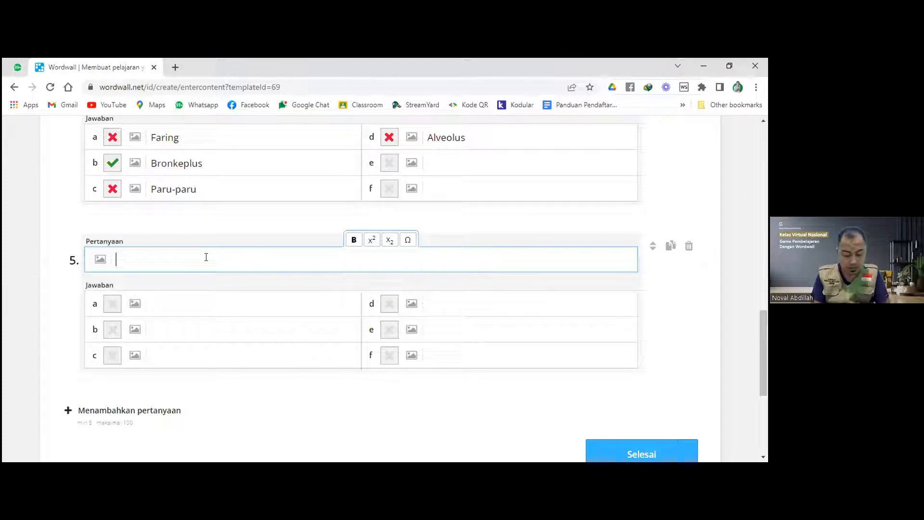
text(Organ pern)
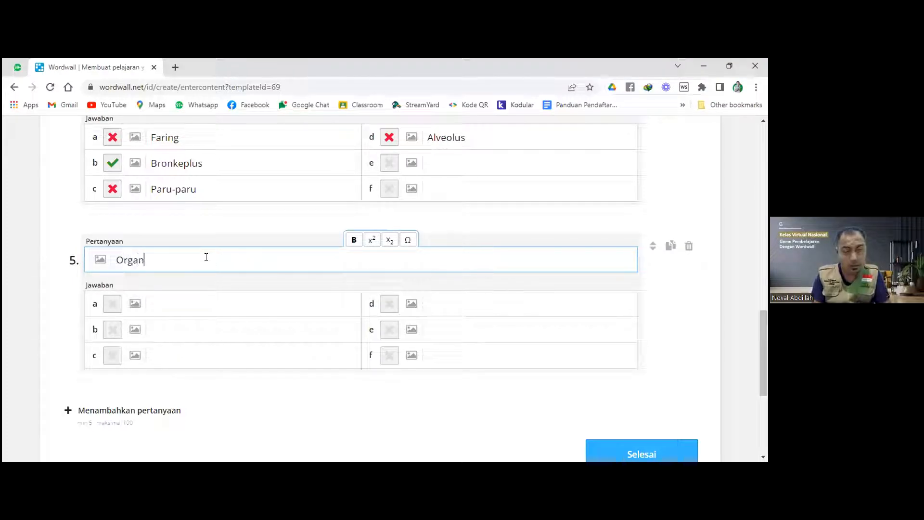
text(asan yang berfungsi seb)
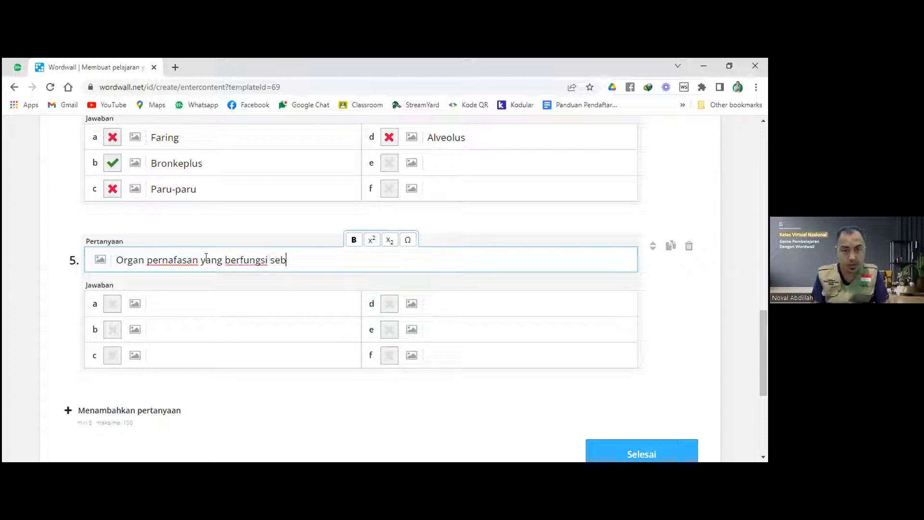
text(agai tem)
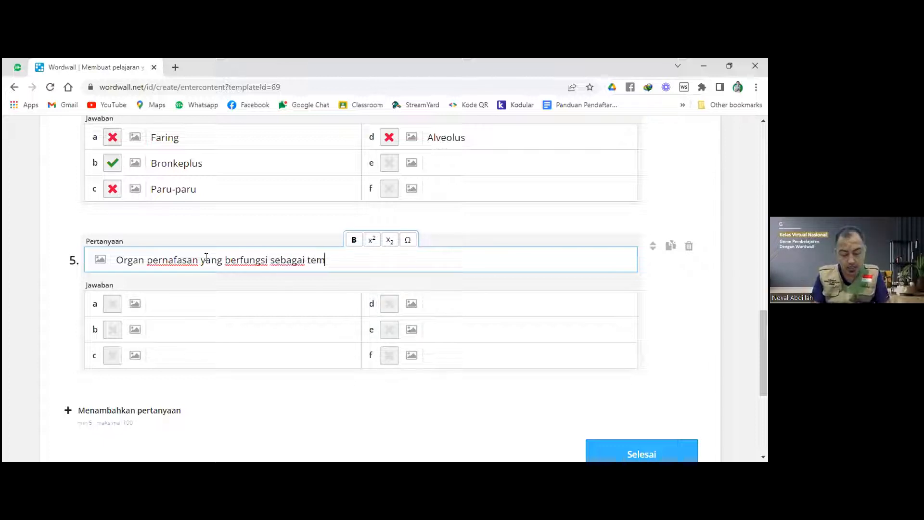
text(pat ber)
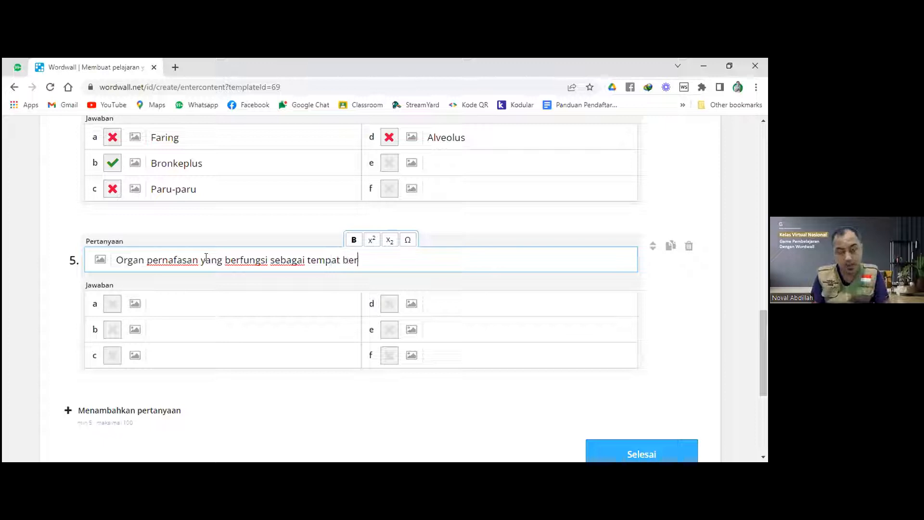
text(tukarny)
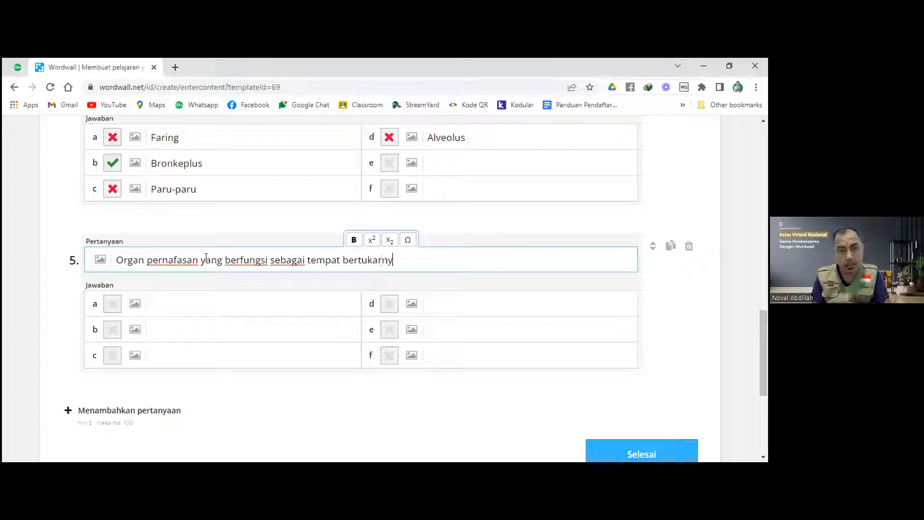
text(a gas)
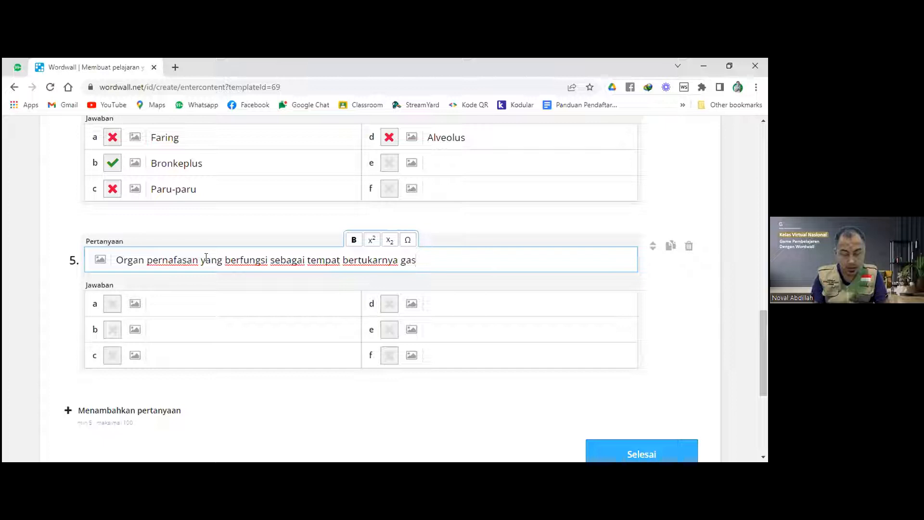
text( O)
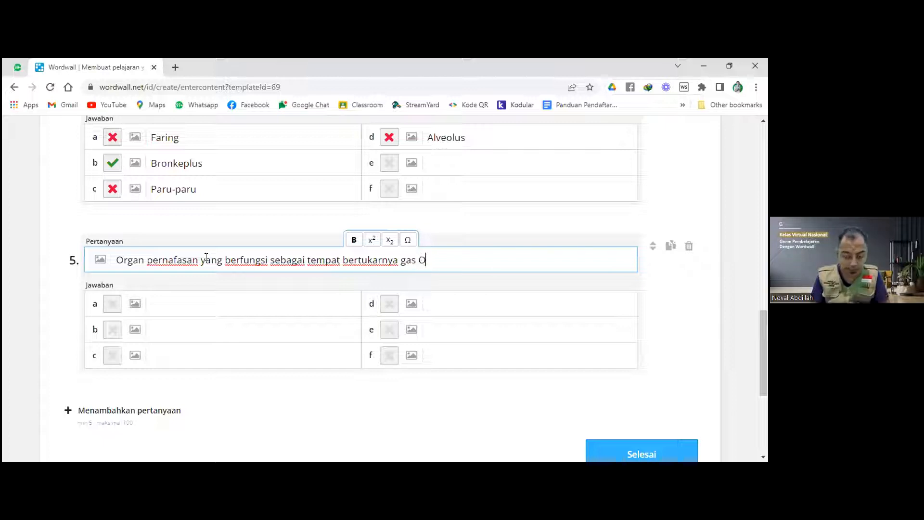
text(2 deng)
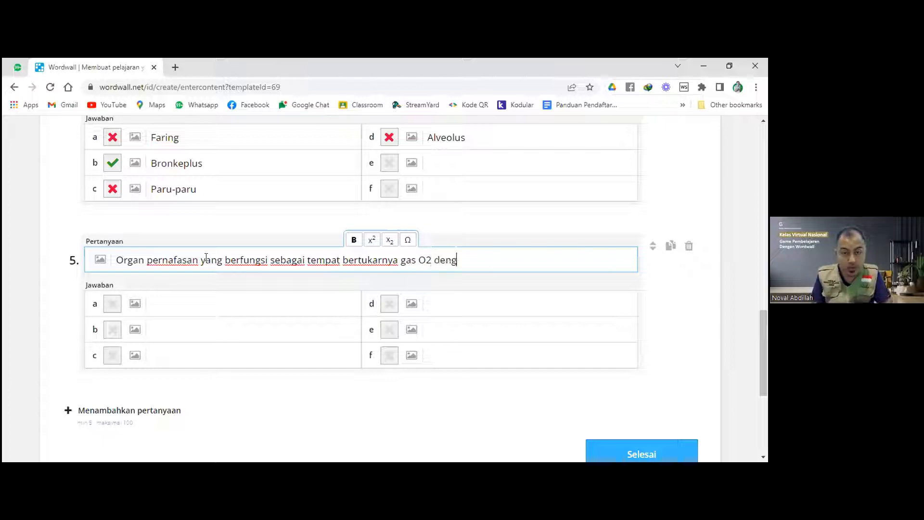
text(an CO2 adalah)
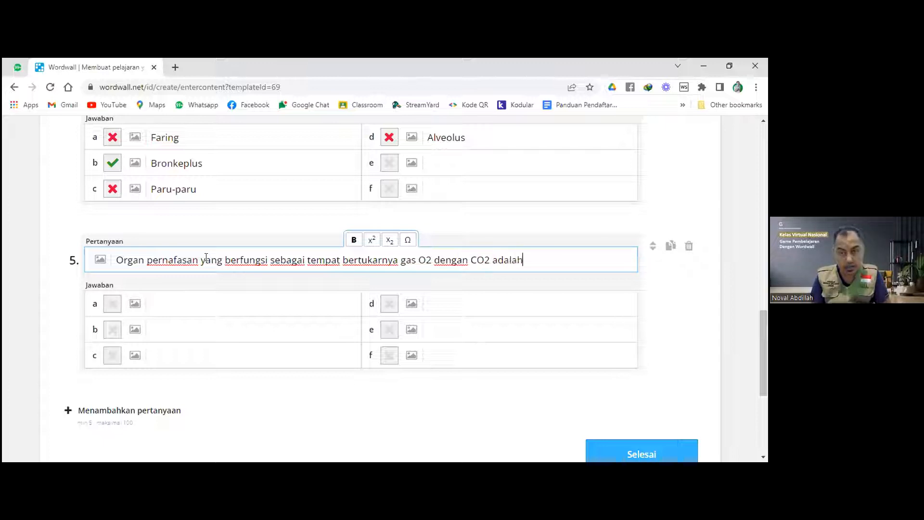
text( ....)
Subscript the 2s so question 5 reads 'gas O₂ dengan CO₂ adalah ....'.
click(431, 260)
key(shift+Left)
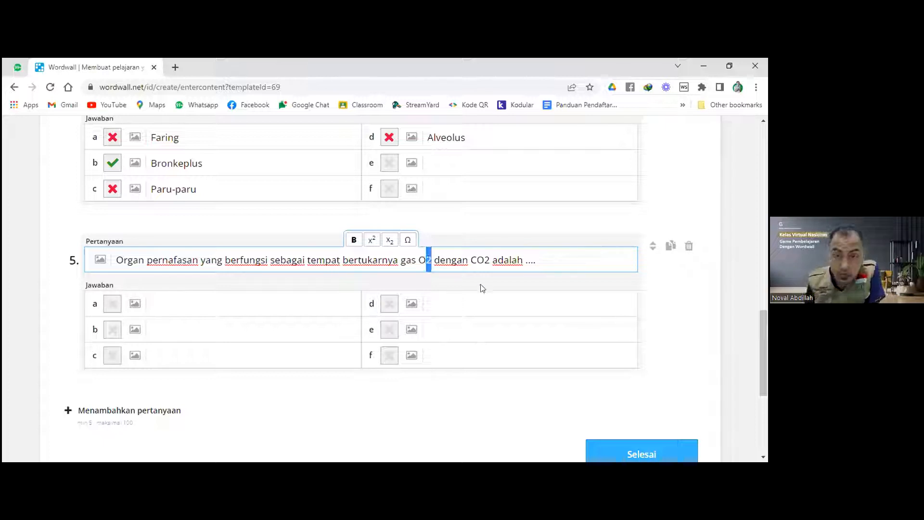
click(390, 240)
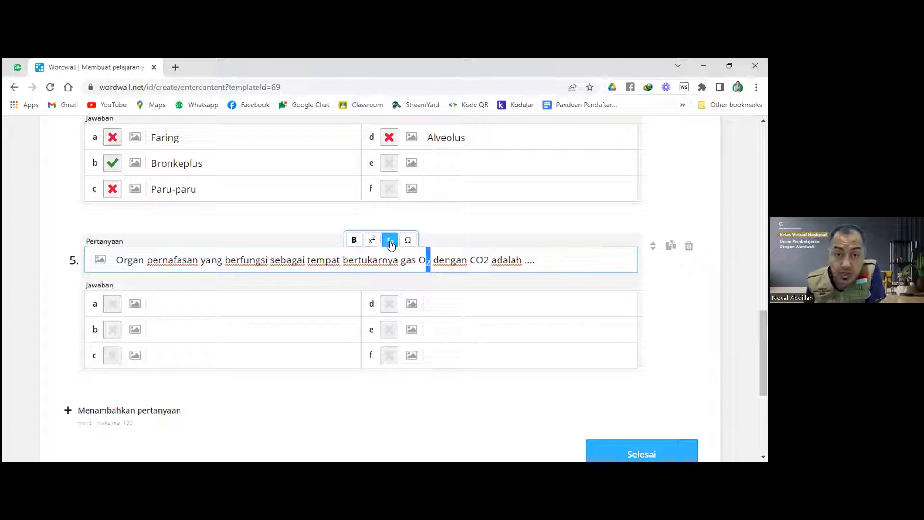
click(484, 263)
key(shift+Left)
click(390, 240)
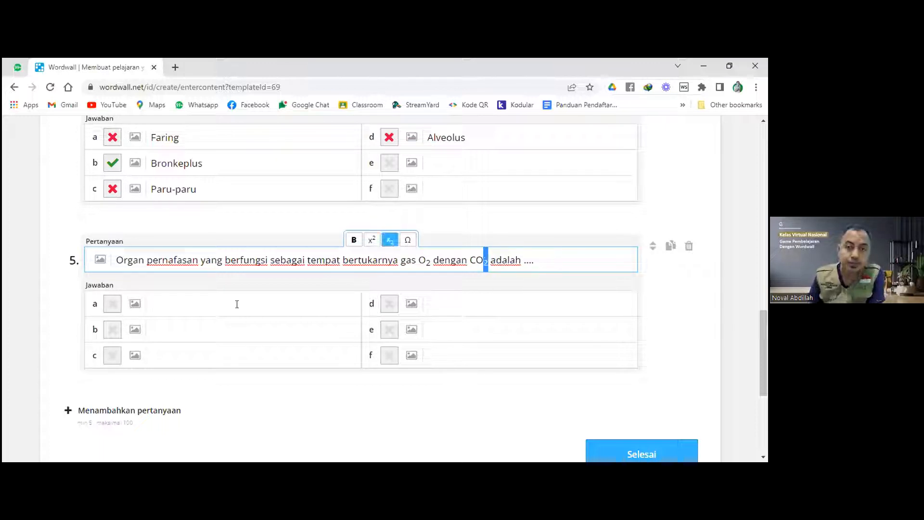
Fill in Alveolus, Bronkus and Hidung as answers c, b and a of question 5.
click(173, 353)
text(Alveolus)
key(Up)
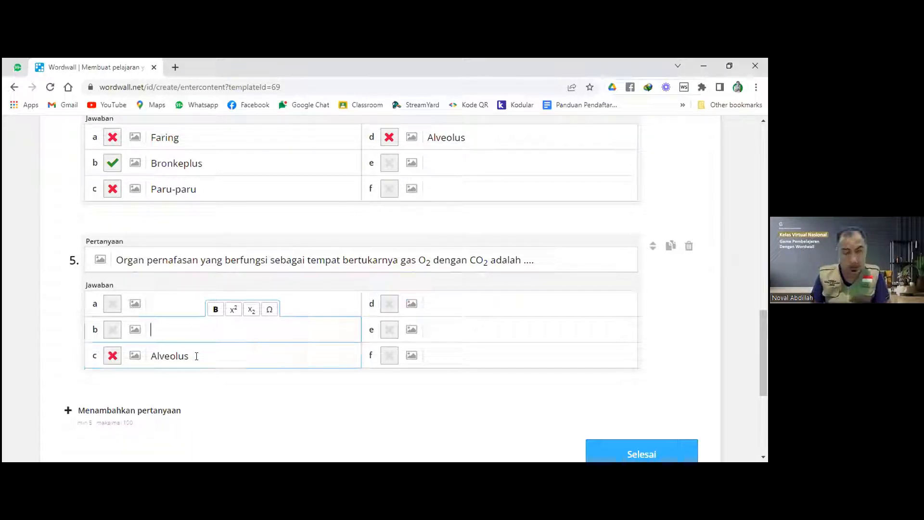
text(Bron)
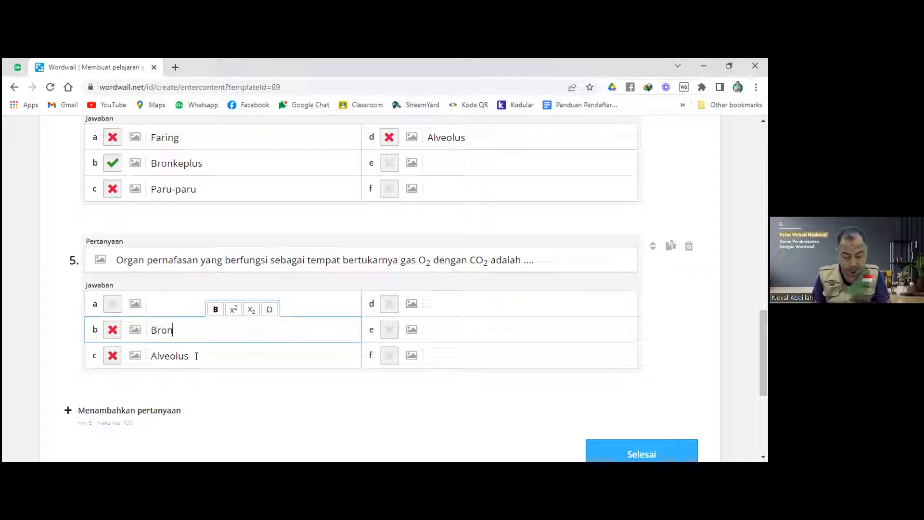
text(kus)
click(186, 300)
text(Hidung)
Add Tenggorokan as answer d and mark Alveolus as the correct answer.
click(438, 306)
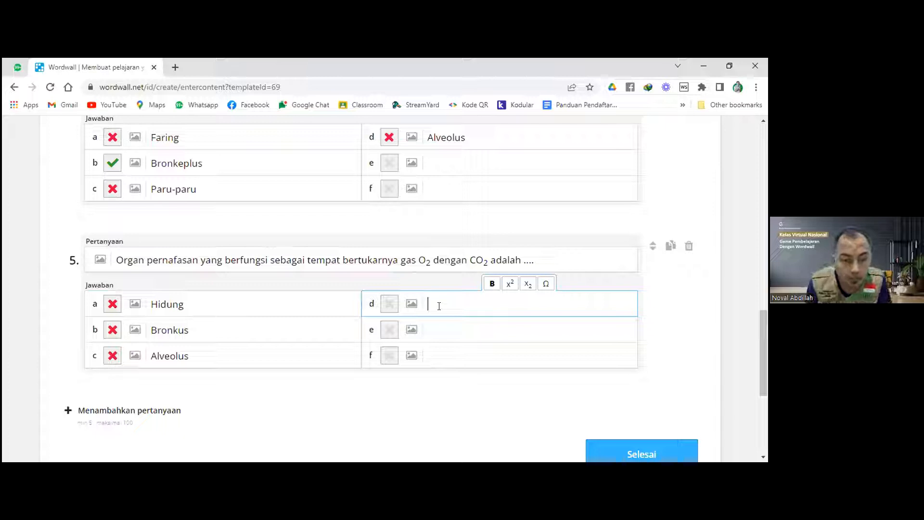
text(Tepn)
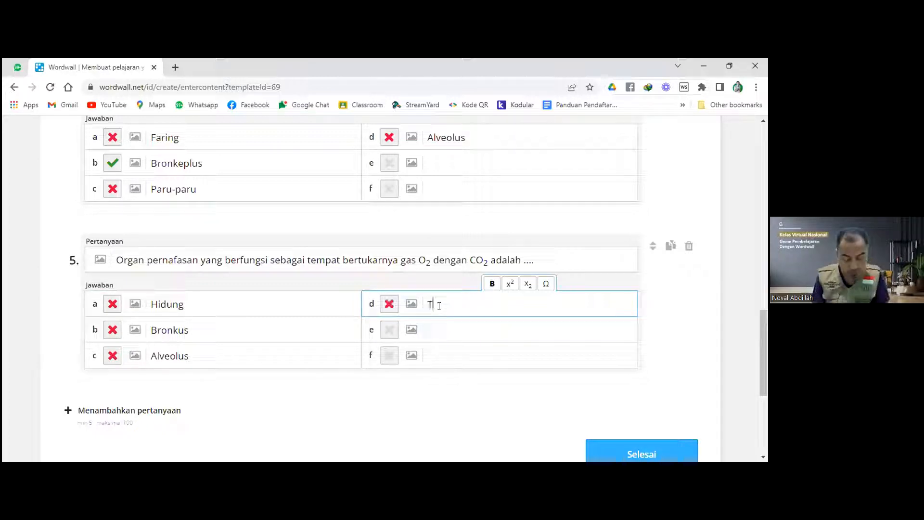
key(BackSpace)
text(ng)
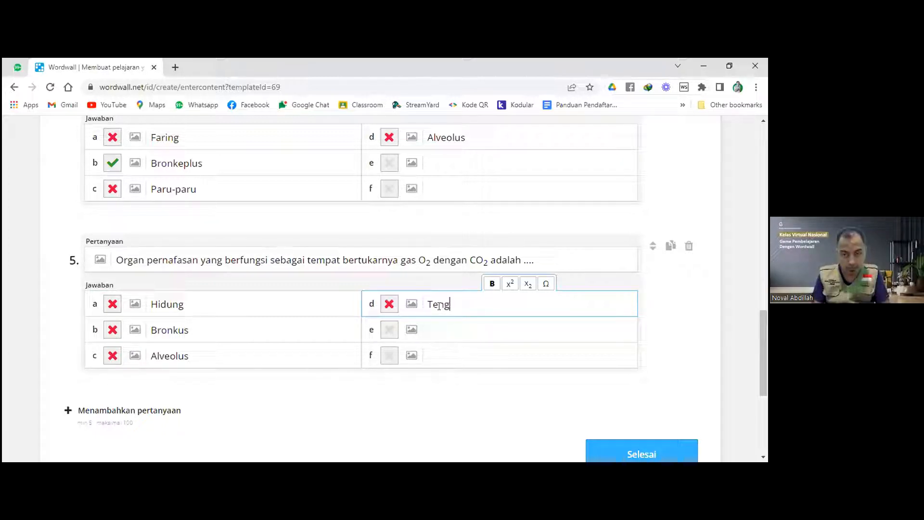
text(gorokan)
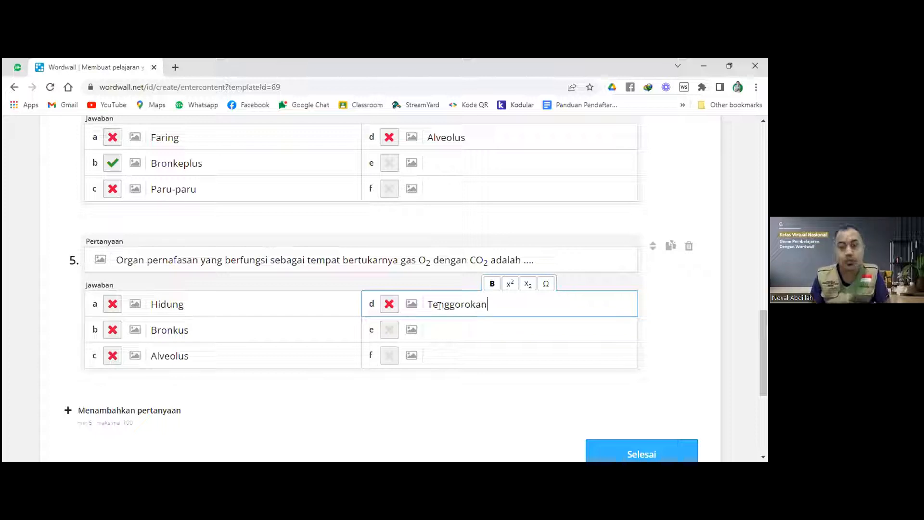
click(113, 356)
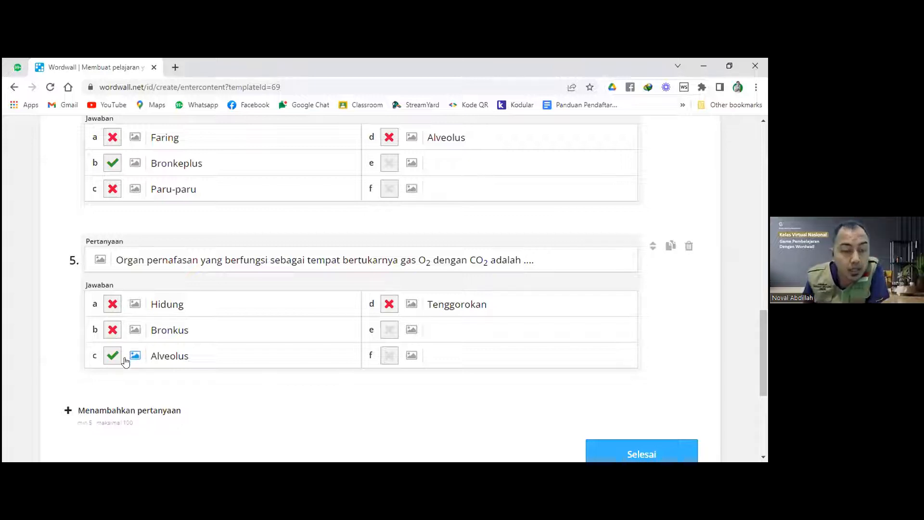
scroll(124, 357, up, 1)
scroll(121, 235, up, 5)
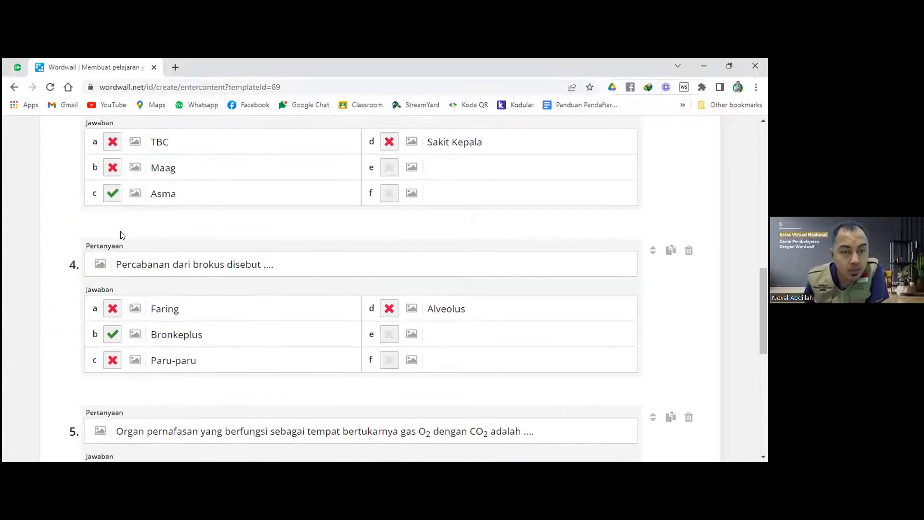
scroll(121, 235, up, 6)
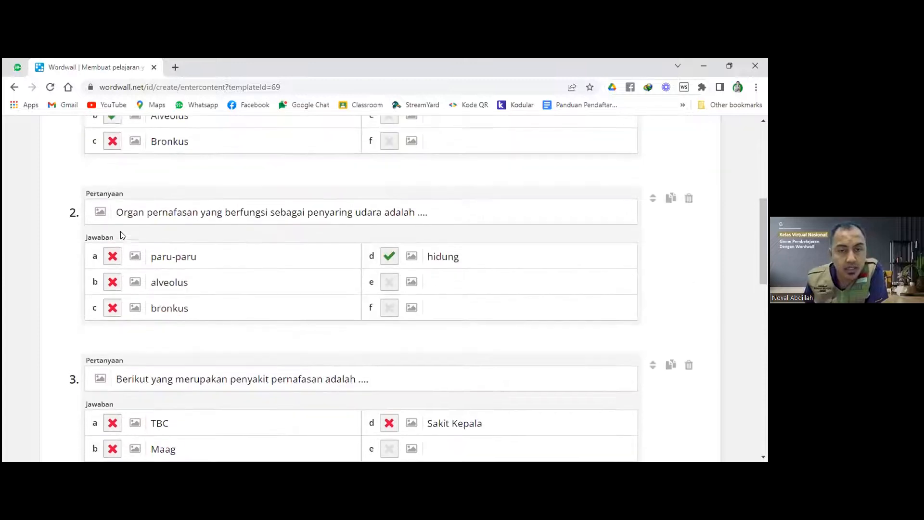
Save the finished quiz with Selesai to open its Kuis gameshow page.
scroll(121, 235, down, 11)
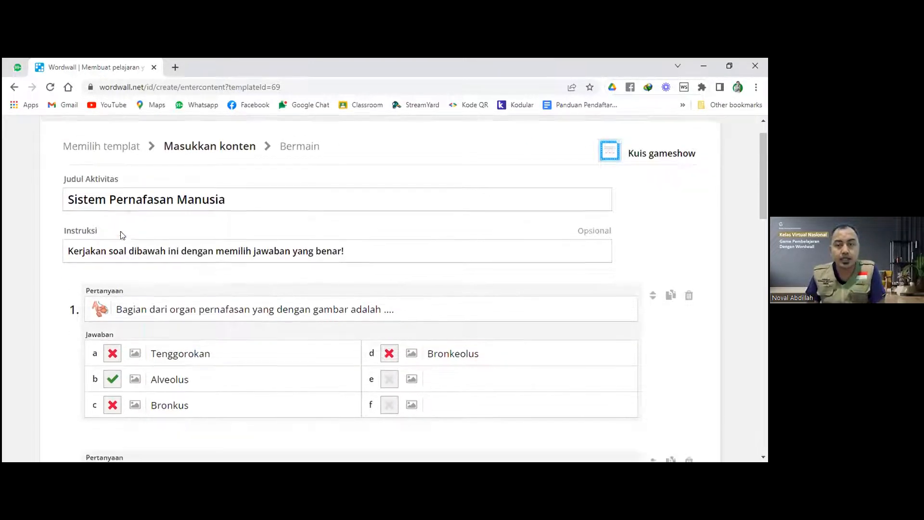
scroll(121, 235, down, 4)
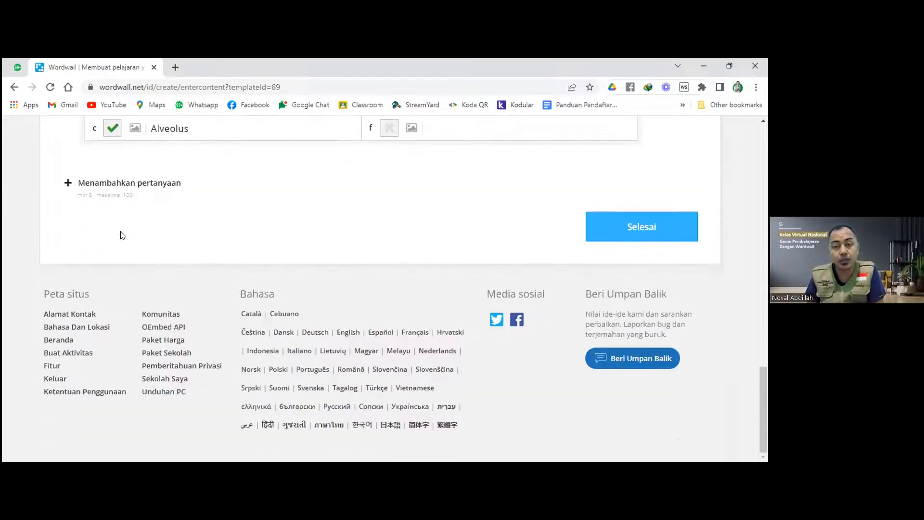
click(641, 233)
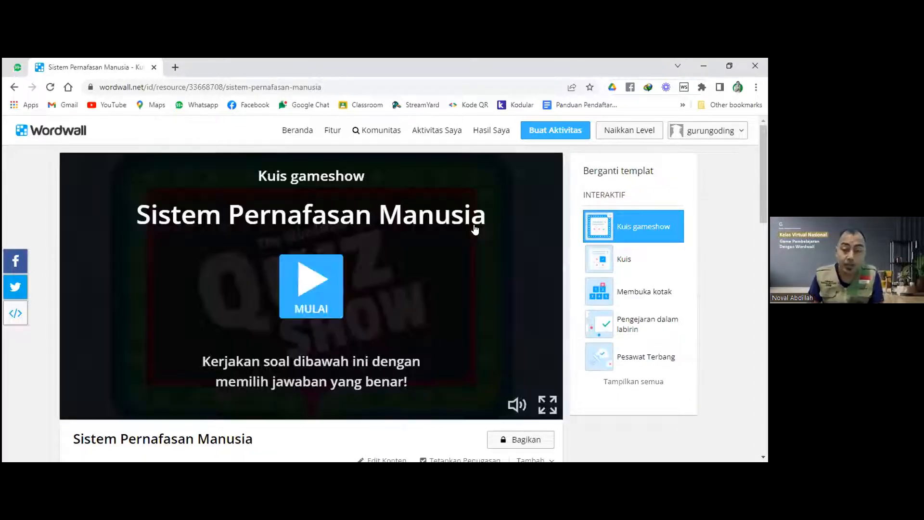
scroll(362, 207, down, 3)
scroll(365, 198, down, 3)
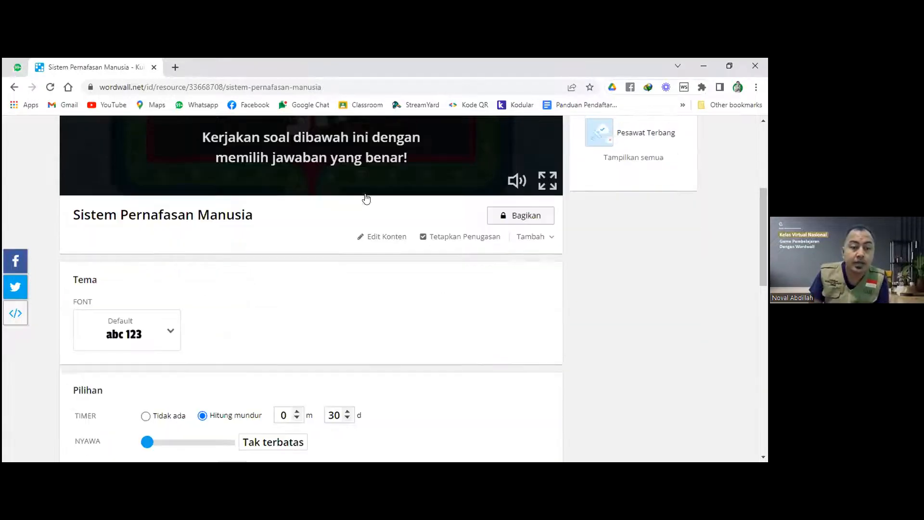
scroll(375, 214, up, 5)
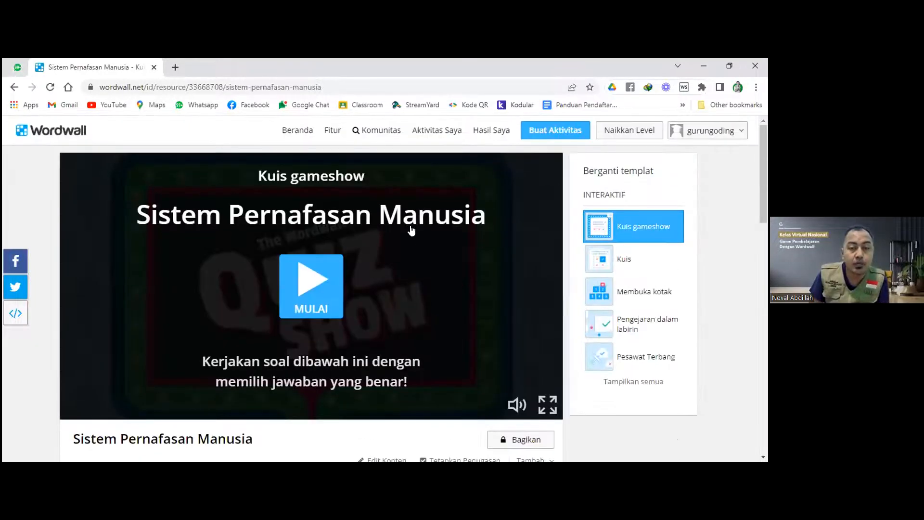
scroll(361, 219, down, 5)
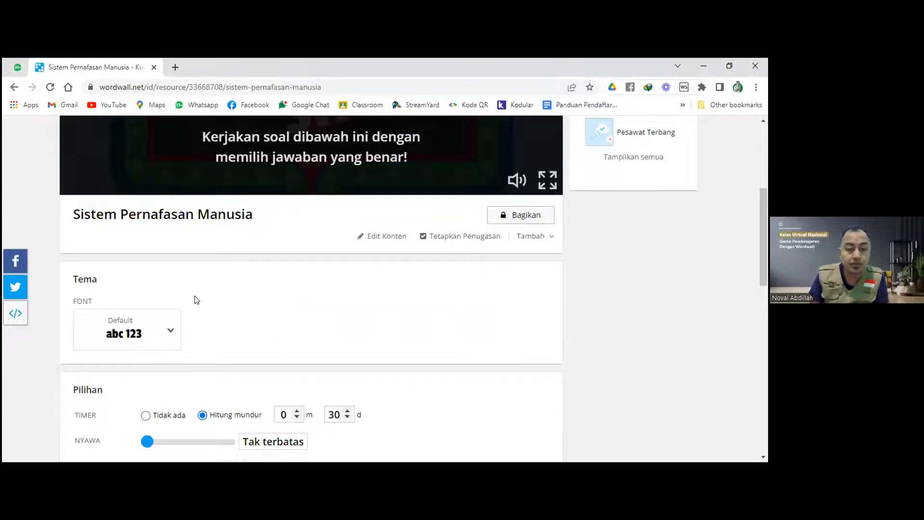
scroll(228, 298, up, 4)
scroll(227, 296, down, 6)
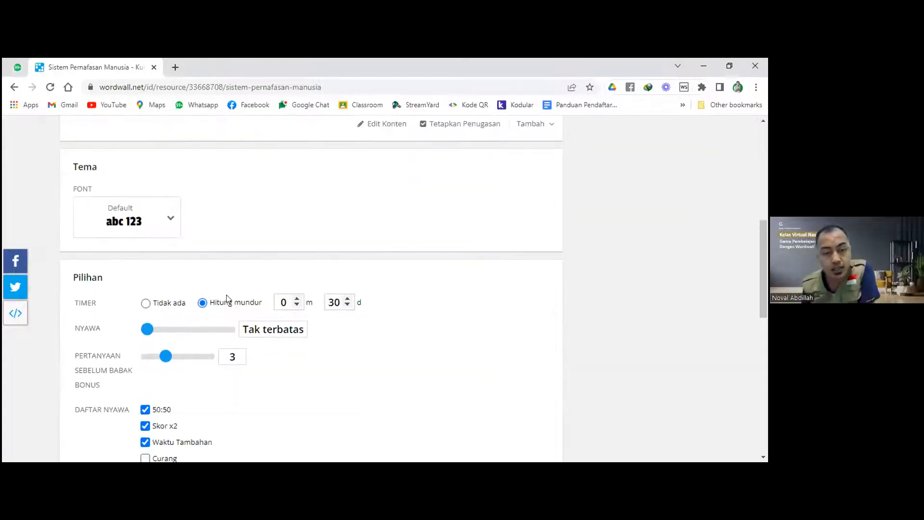
scroll(133, 302, down, 1)
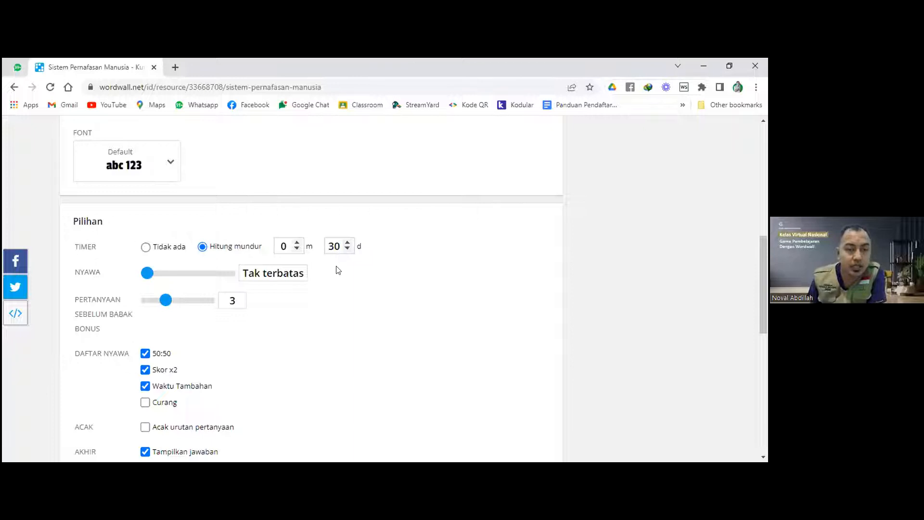
scroll(332, 262, up, 5)
scroll(260, 250, up, 2)
scroll(264, 252, down, 7)
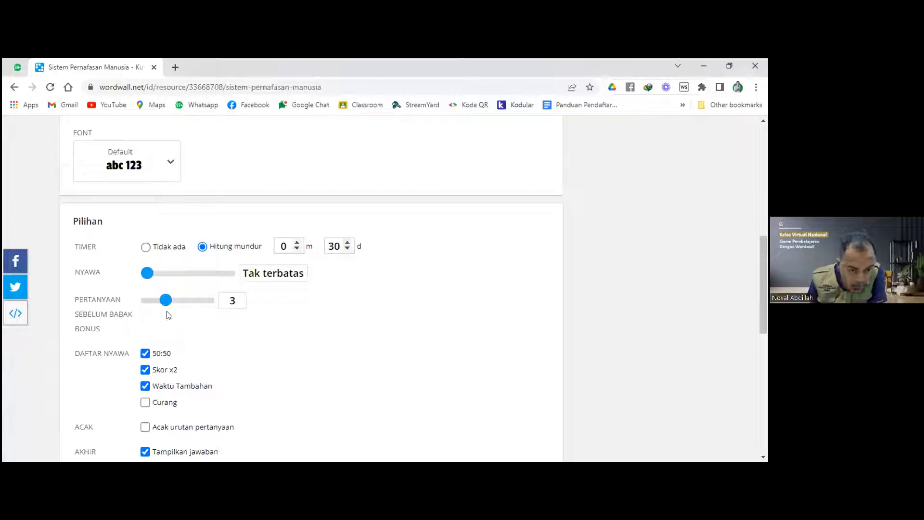
scroll(162, 318, down, 2)
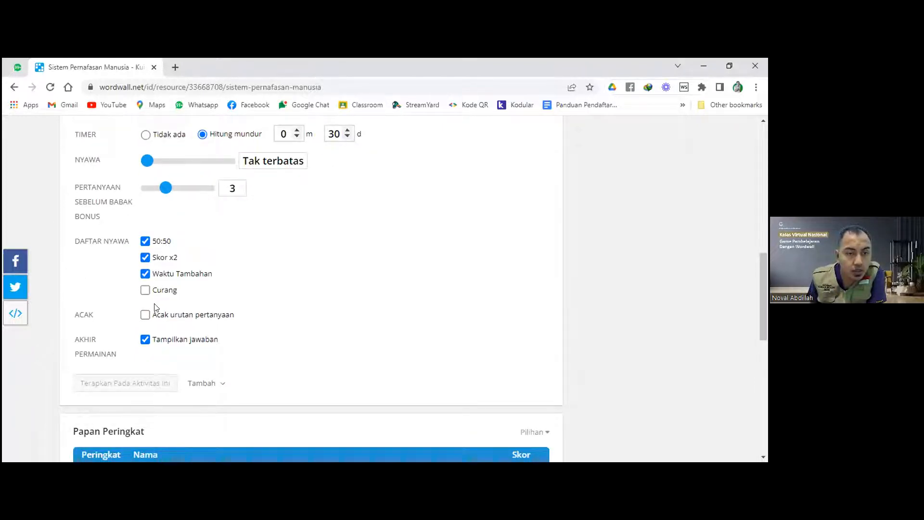
Turn on shuffling of the question order.
click(145, 314)
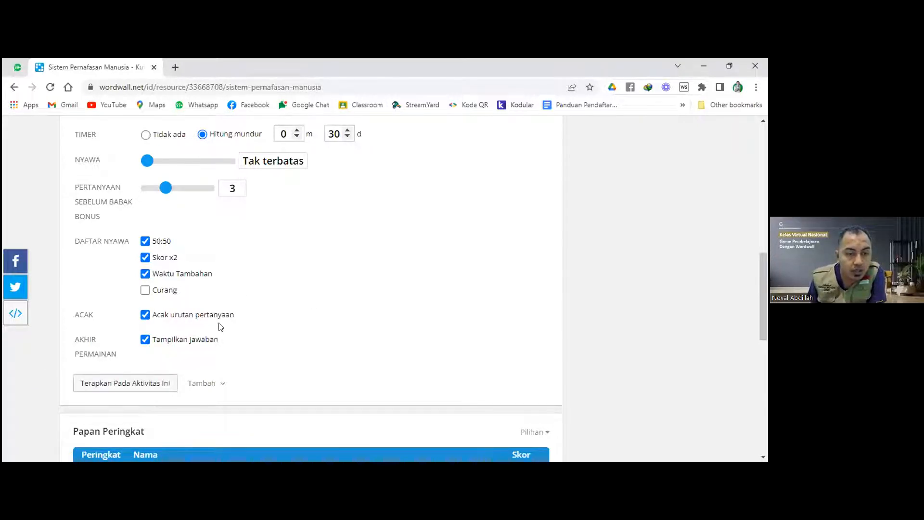
scroll(226, 337, down, 7)
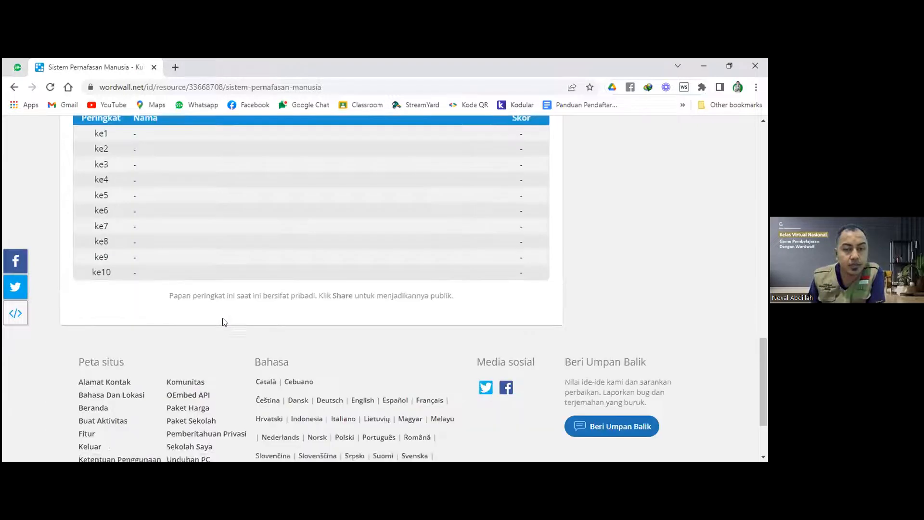
scroll(223, 321, up, 1)
scroll(223, 321, up, 1)
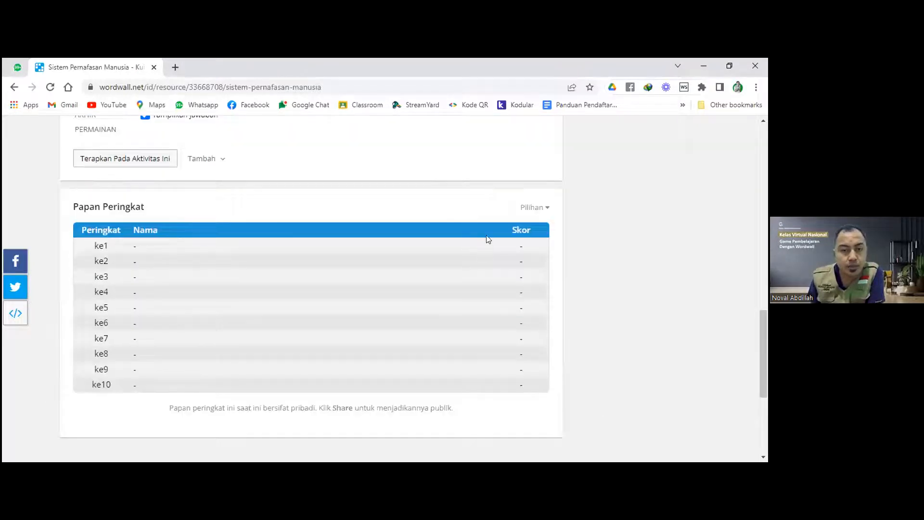
Set the leaderboard to keep the top 40 scores and apply it to this activity.
click(534, 208)
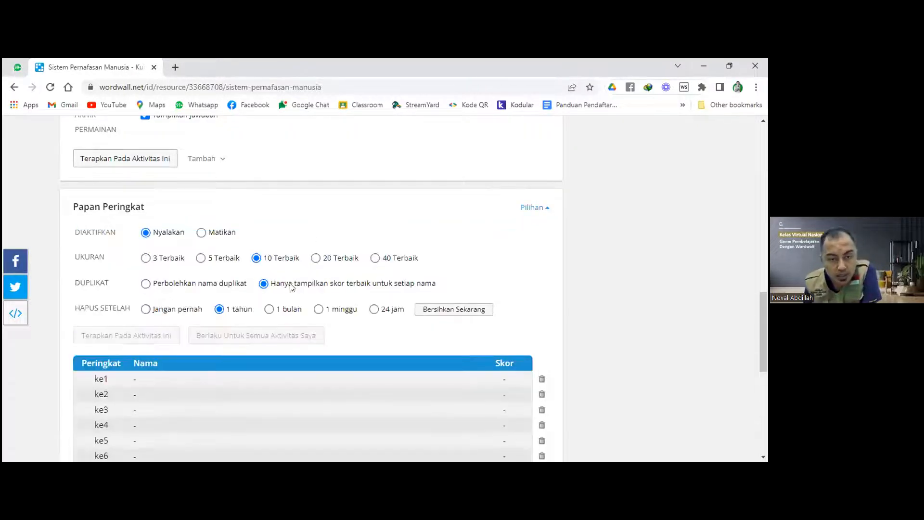
click(388, 259)
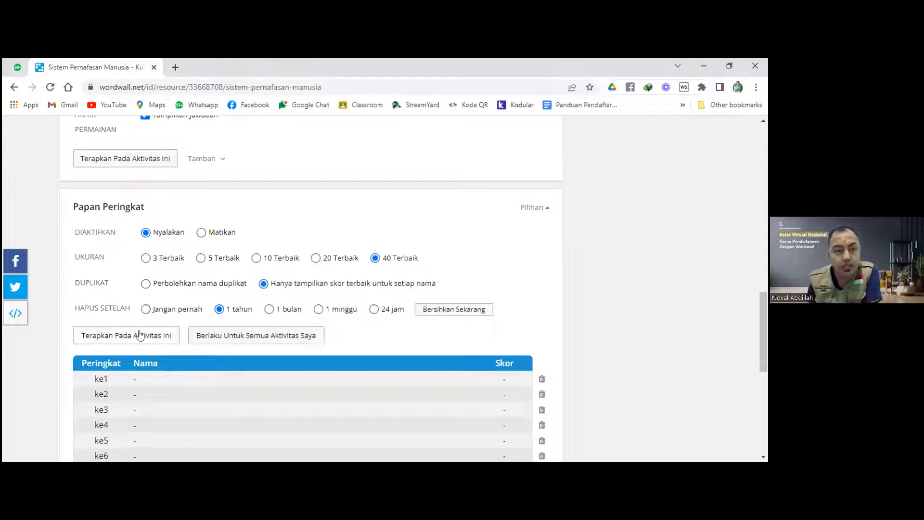
scroll(165, 243, up, 1)
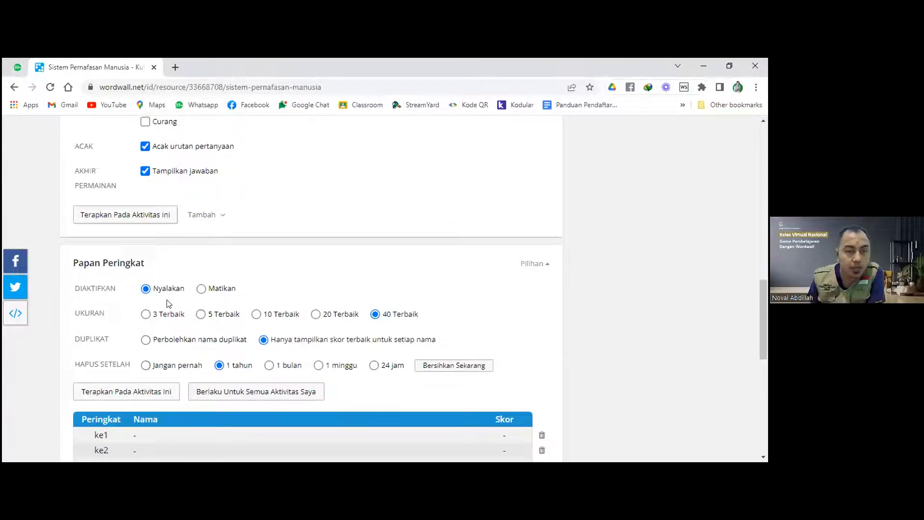
scroll(167, 328, up, 12)
scroll(278, 360, down, 5)
scroll(151, 341, down, 8)
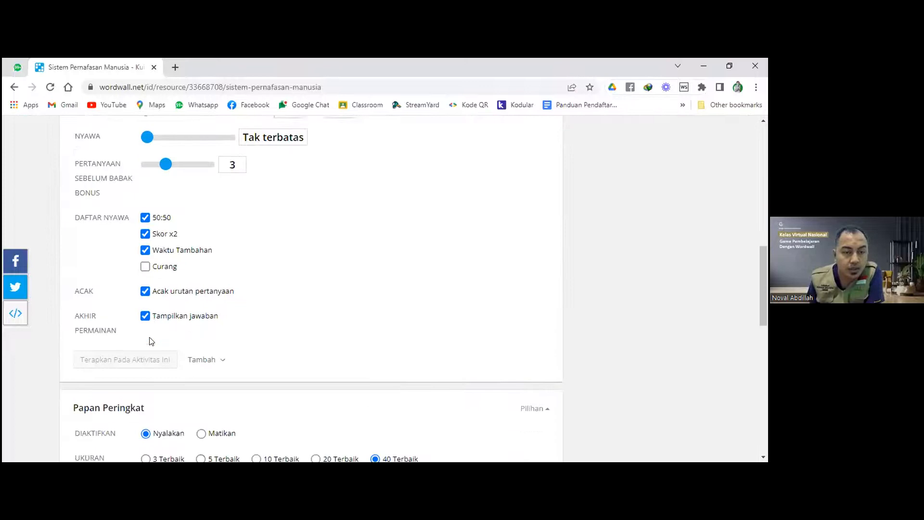
click(159, 335)
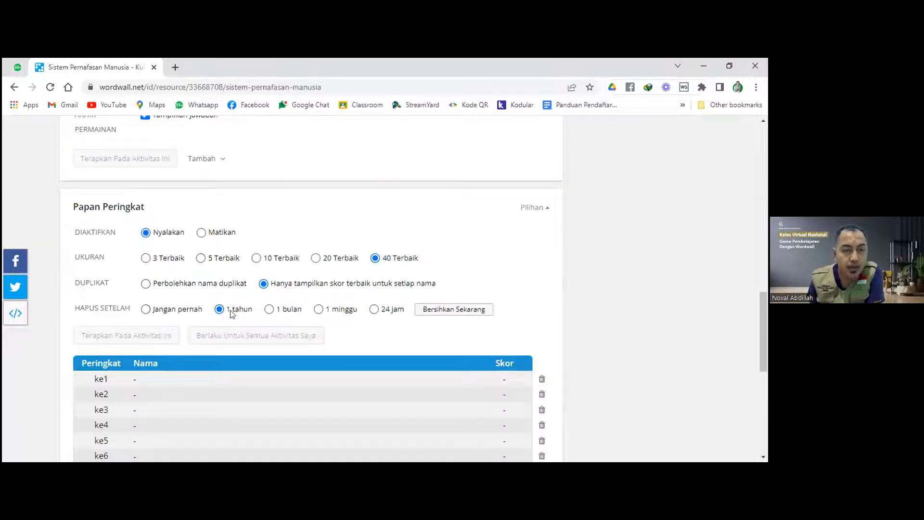
scroll(289, 302, up, 15)
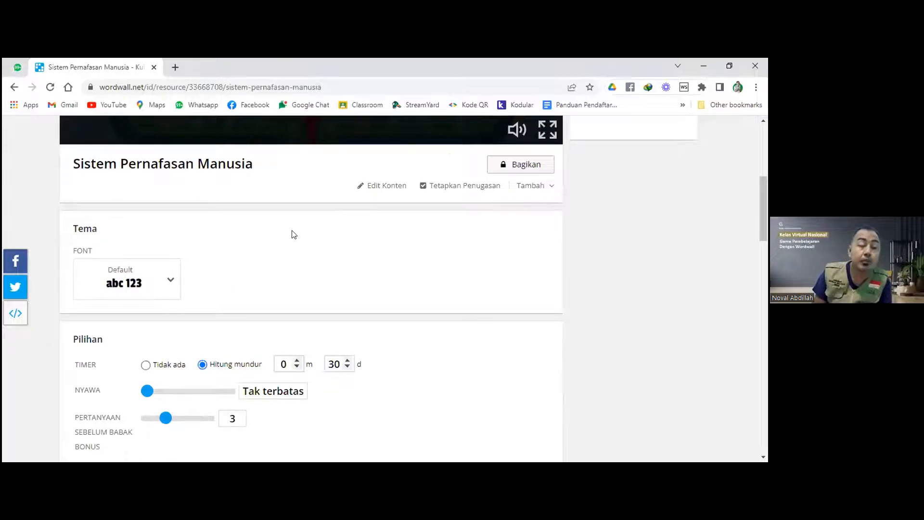
scroll(305, 254, up, 2)
scroll(305, 253, down, 2)
scroll(309, 254, up, 5)
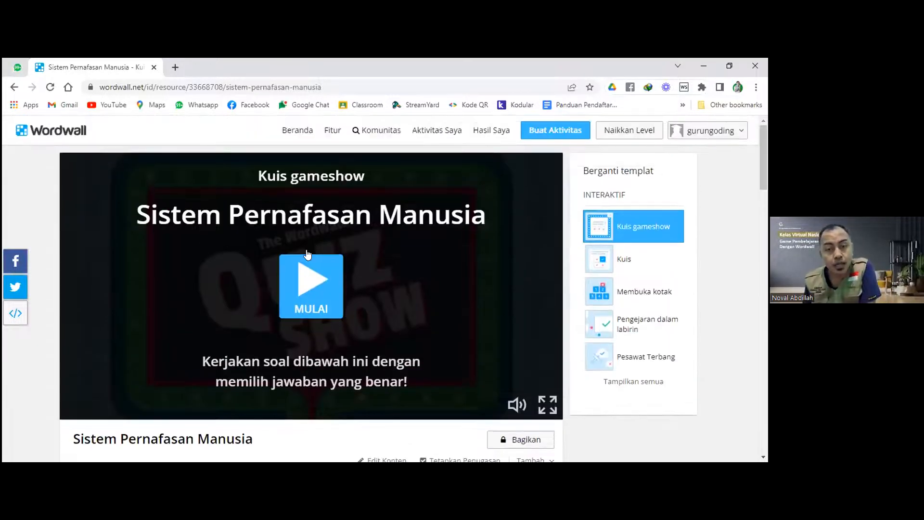
scroll(312, 332, down, 1)
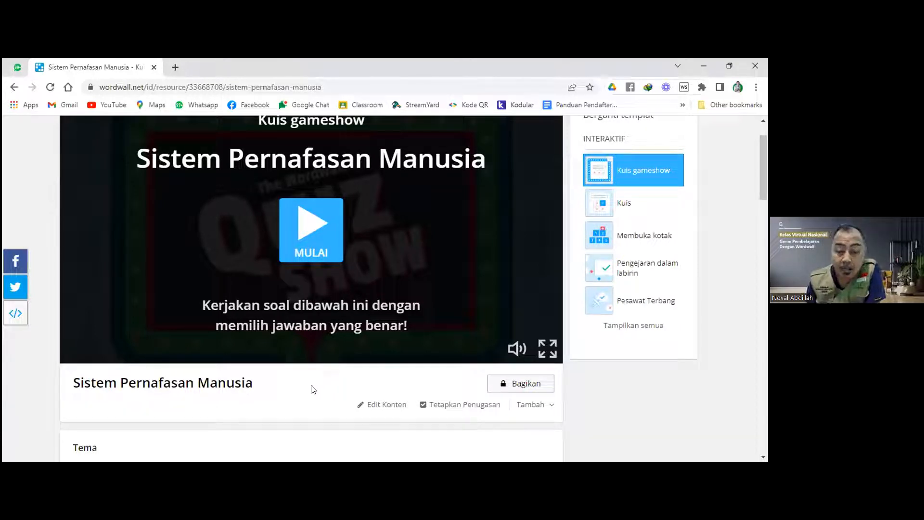
scroll(312, 389, up, 2)
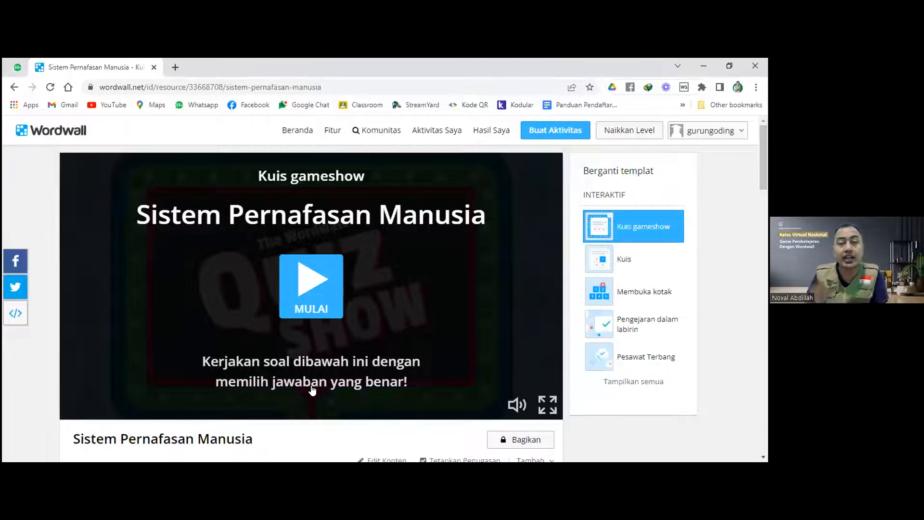
scroll(311, 390, down, 1)
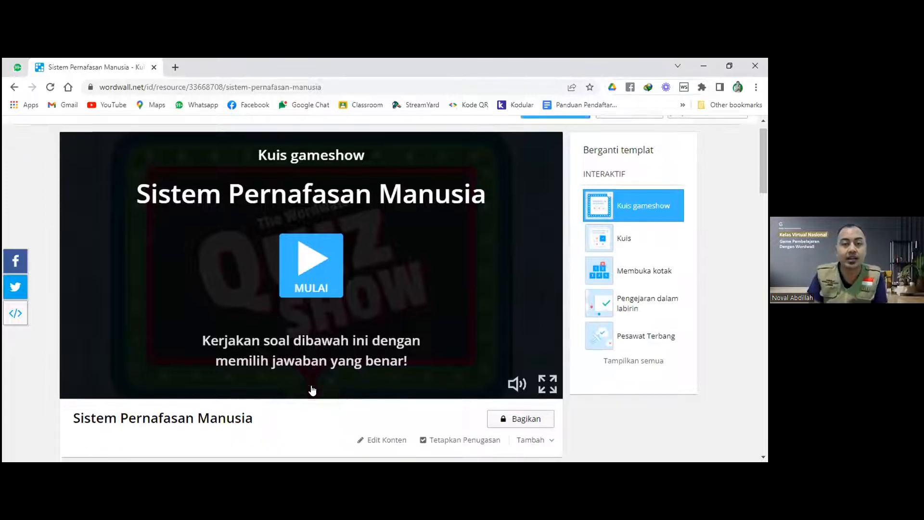
scroll(314, 387, down, 2)
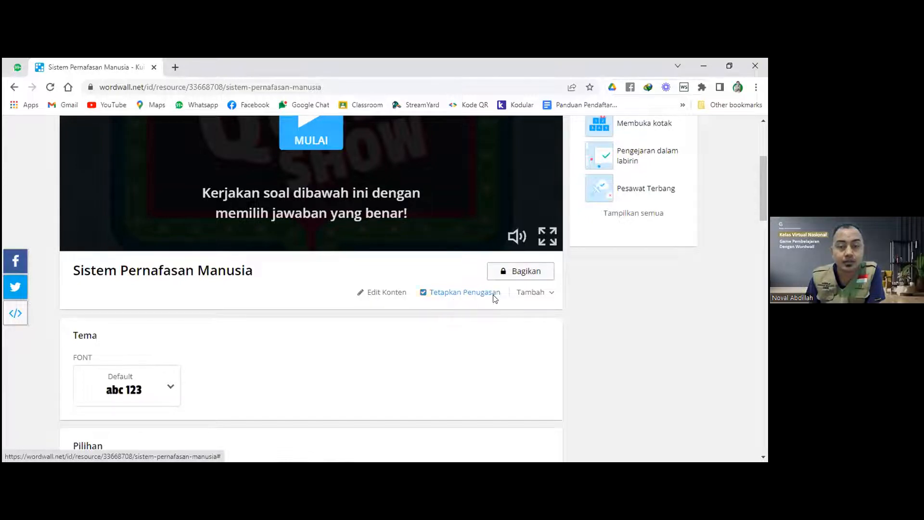
Start an assignment and trim the result title to Sistem Pernafasan Manusia.
click(455, 294)
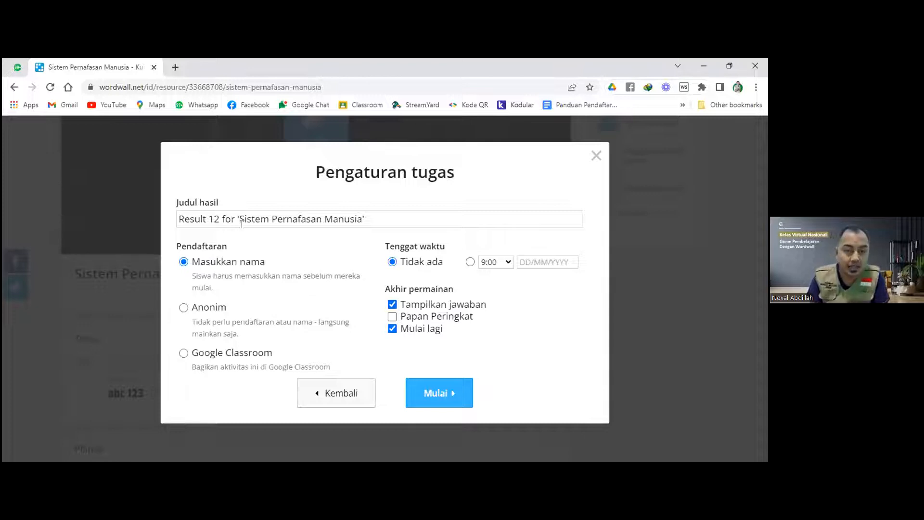
drag(240, 219, 178, 219)
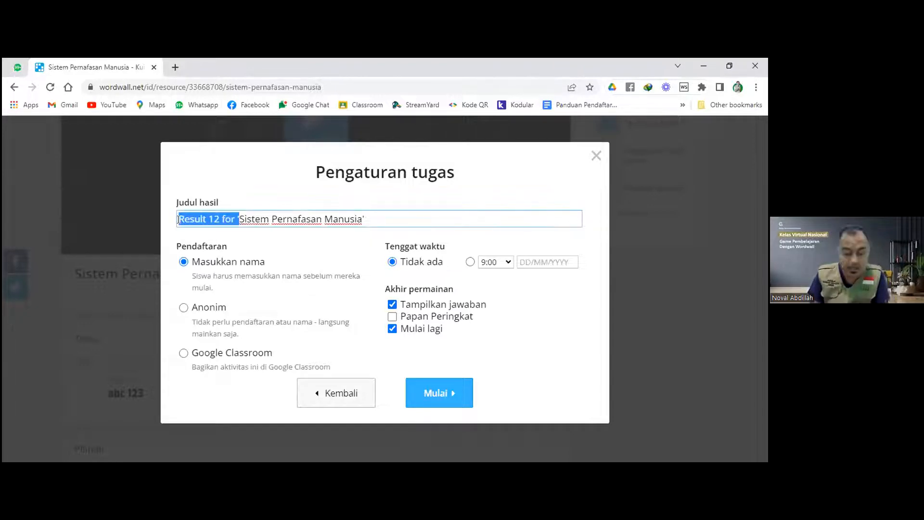
key(BackSpace)
click(305, 219)
key(BackSpace)
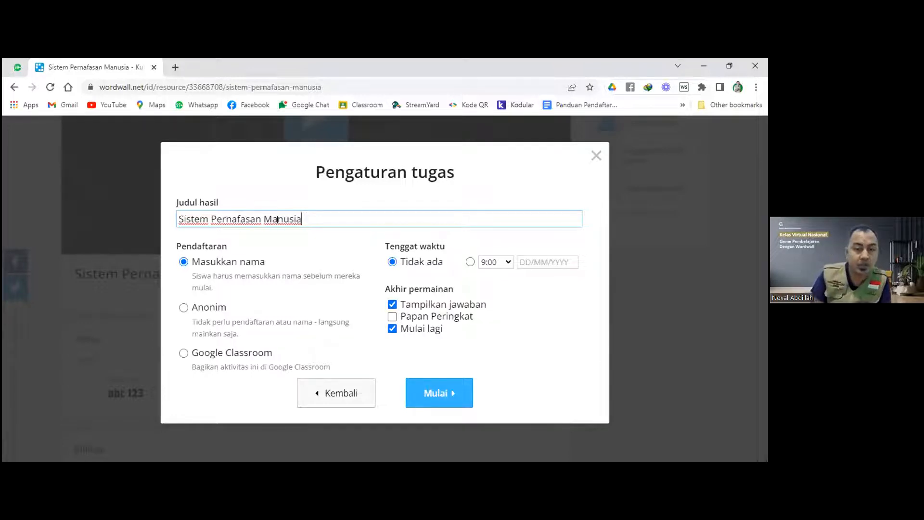
click(200, 262)
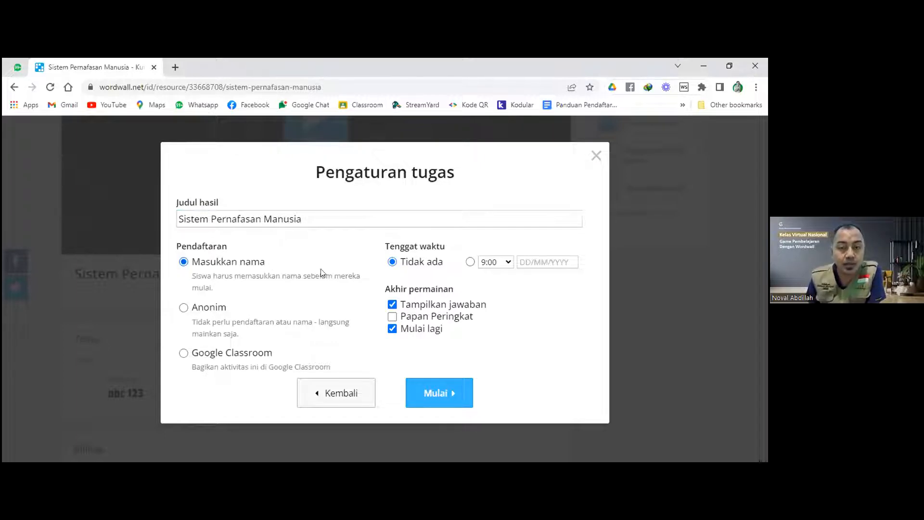
Show the leaderboard at game end, keep no deadline, and create the assignment.
click(392, 316)
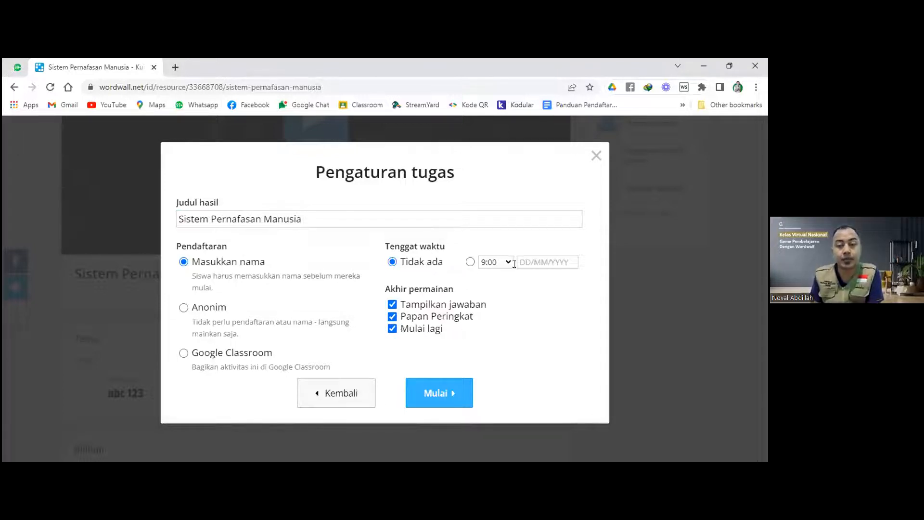
click(470, 263)
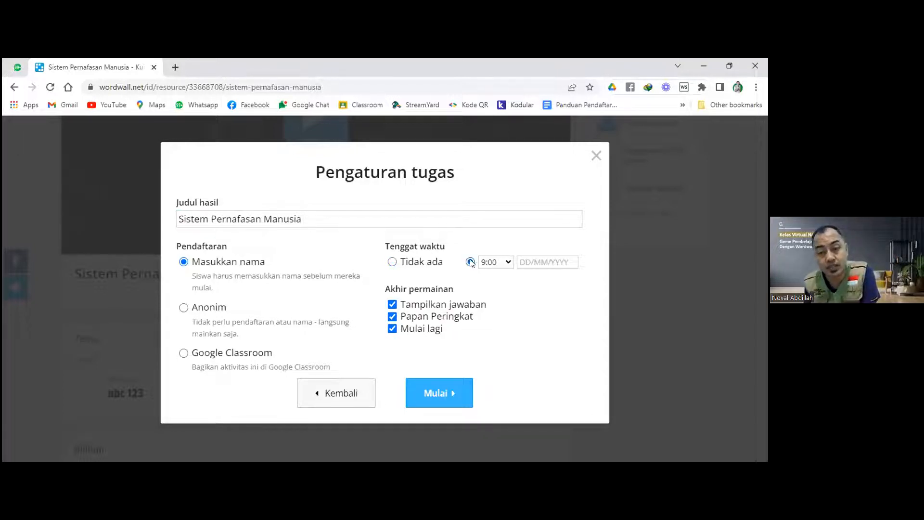
click(557, 262)
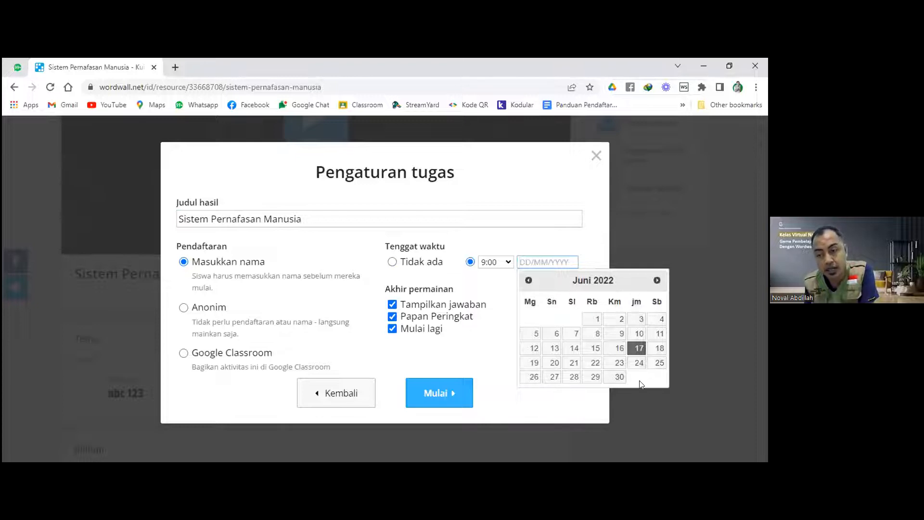
click(392, 263)
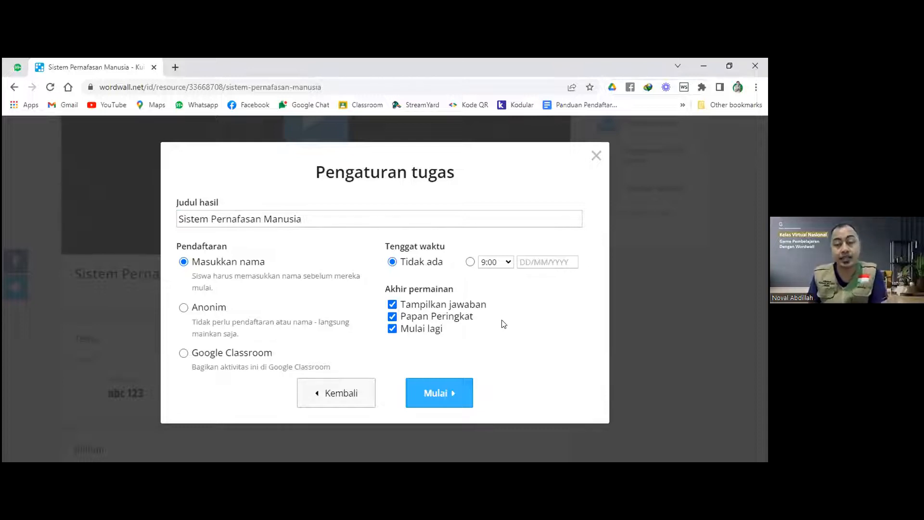
click(445, 395)
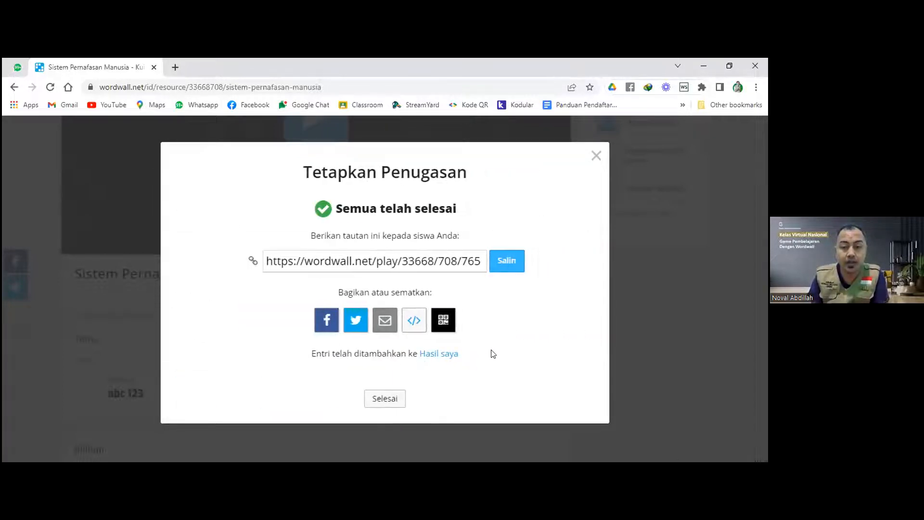
Copy the assignment's student link and close the confirmation window.
click(507, 261)
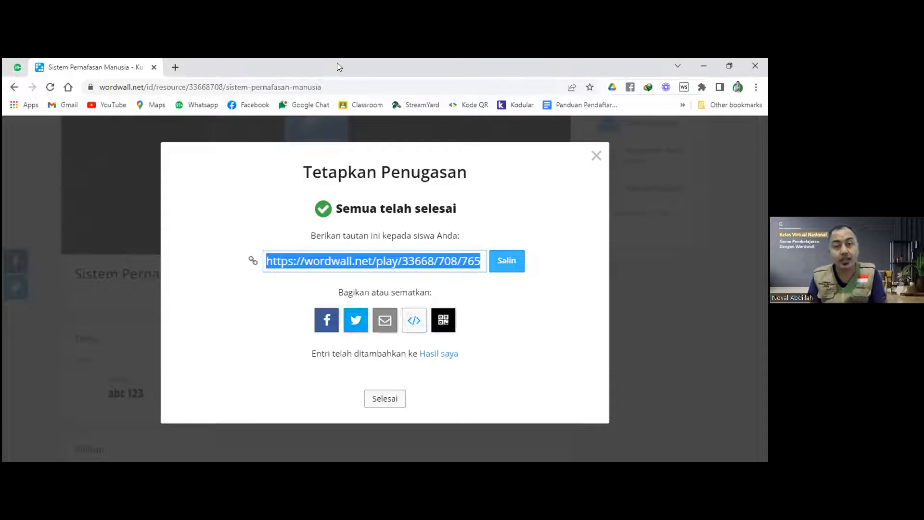
key(Escape)
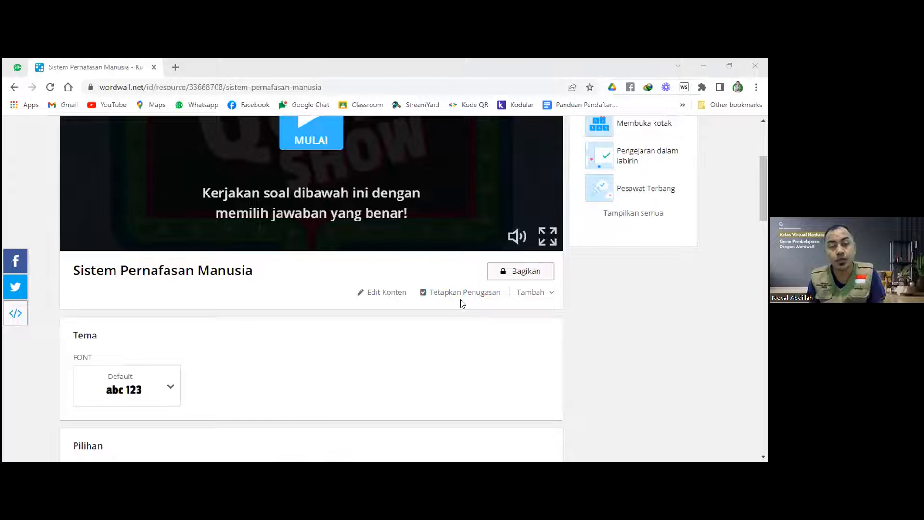
Start the quiz game and answer question 1 with Alveolus.
scroll(461, 302, up, 4)
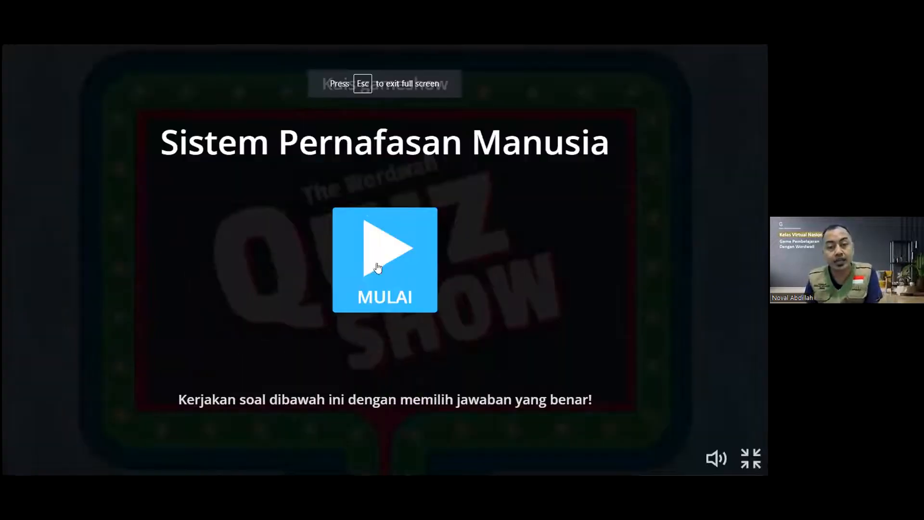
click(377, 267)
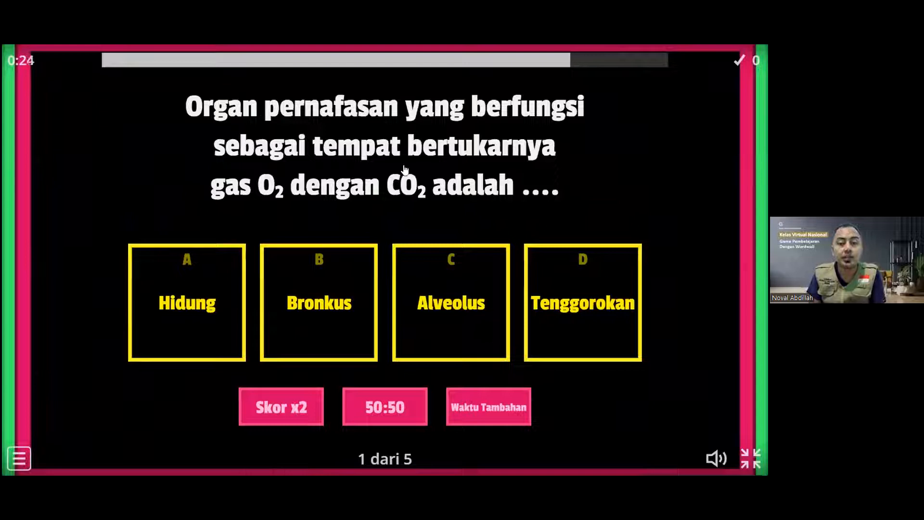
click(446, 310)
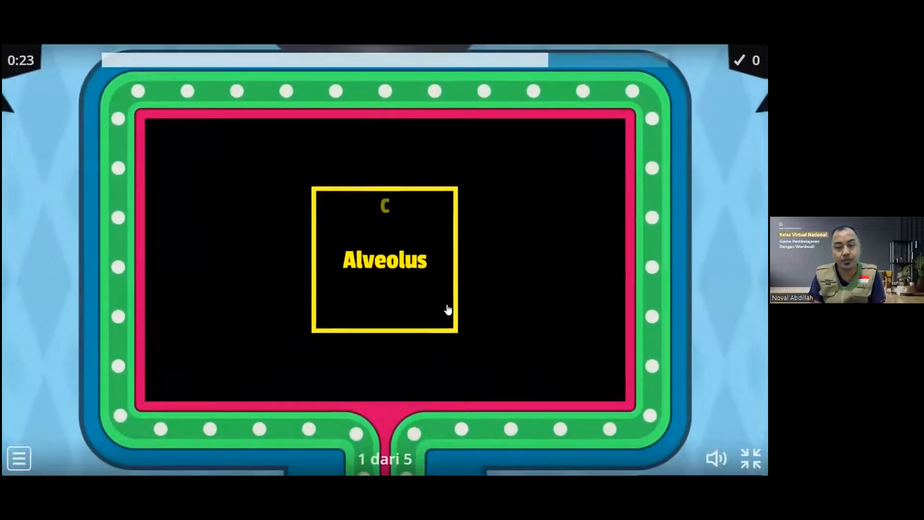
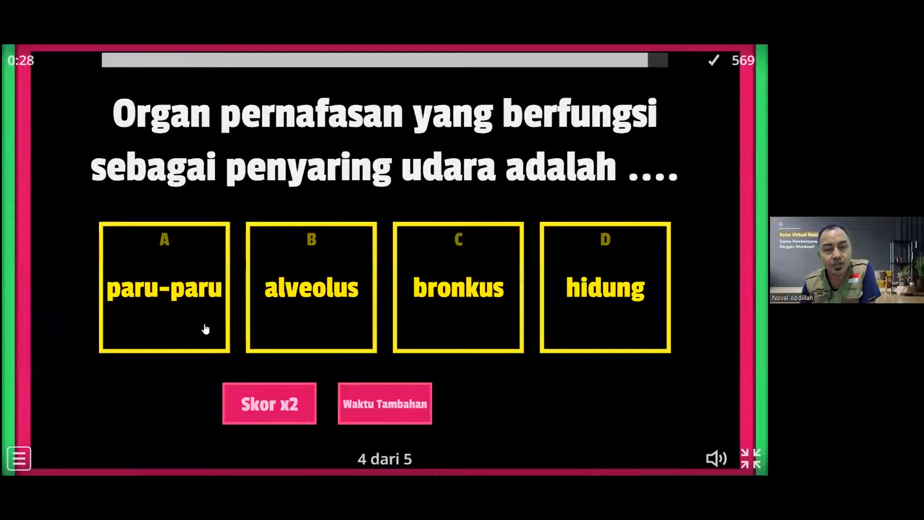
Answer question 4 with hidung and question 5 with Bronkeplus, finishing on 816 points.
click(629, 301)
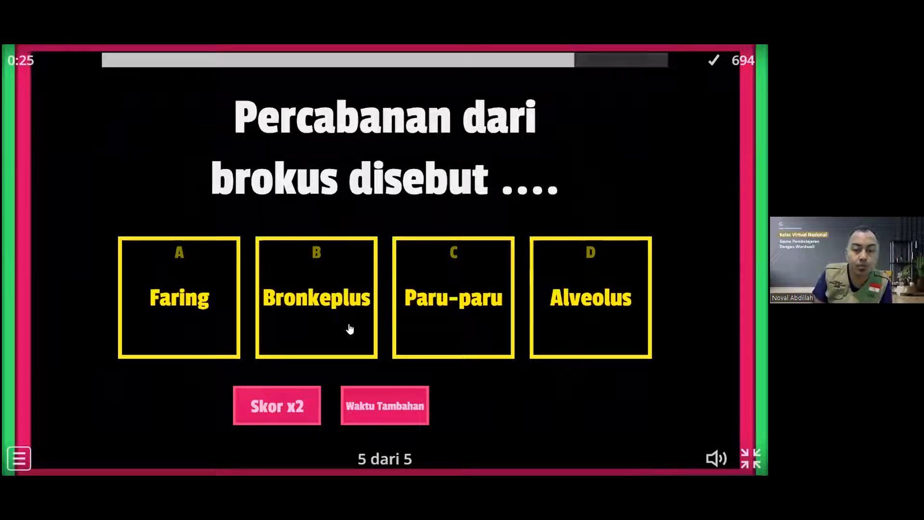
click(313, 302)
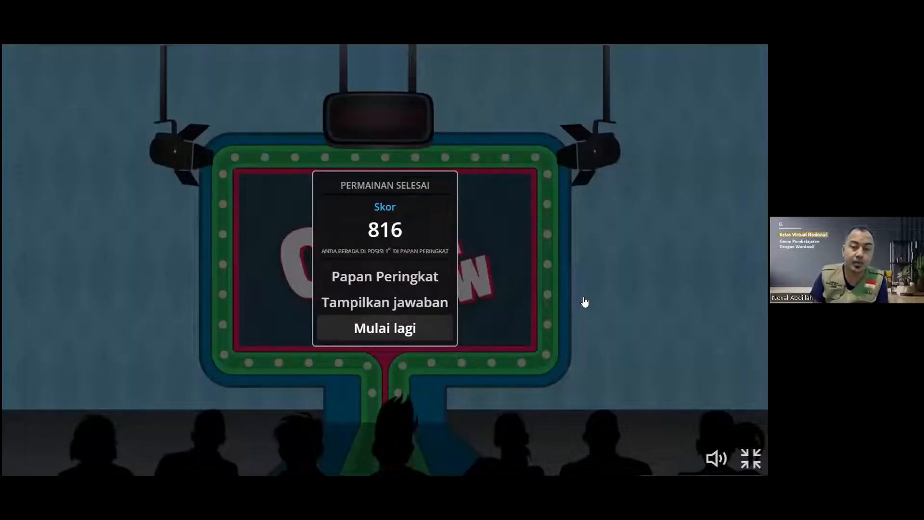
Enter the player's full name on the on-screen keyboard for 1st place at 816 points.
click(440, 303)
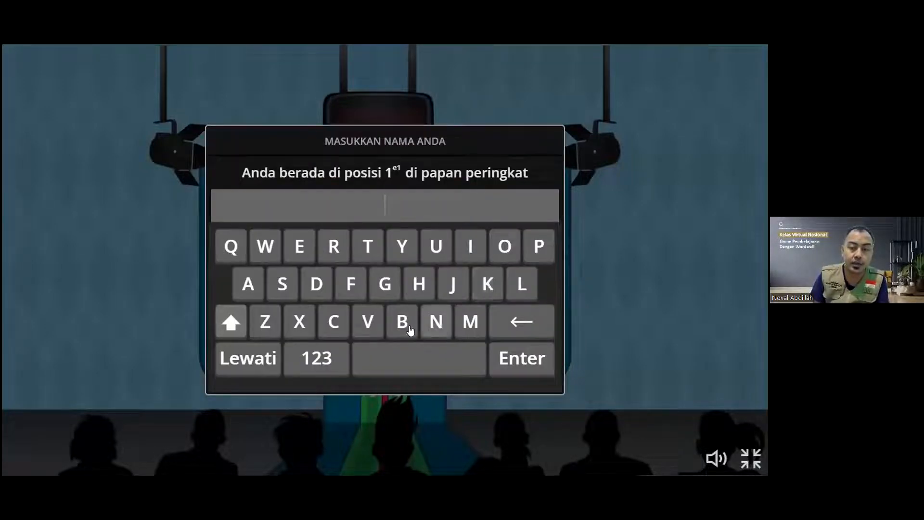
click(437, 326)
text(oval)
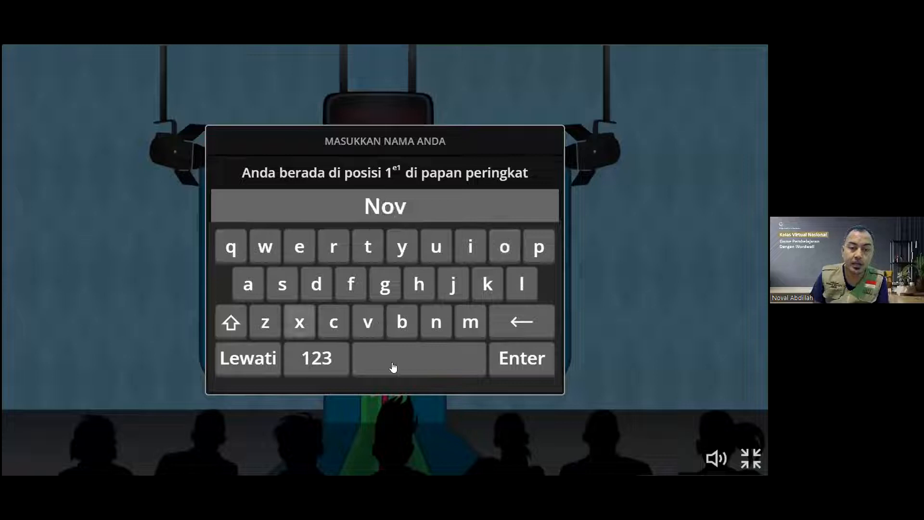
click(233, 322)
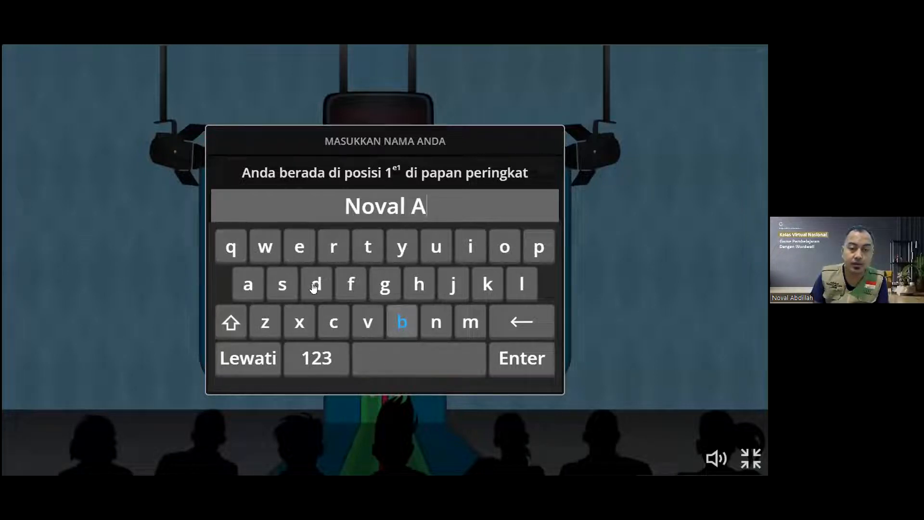
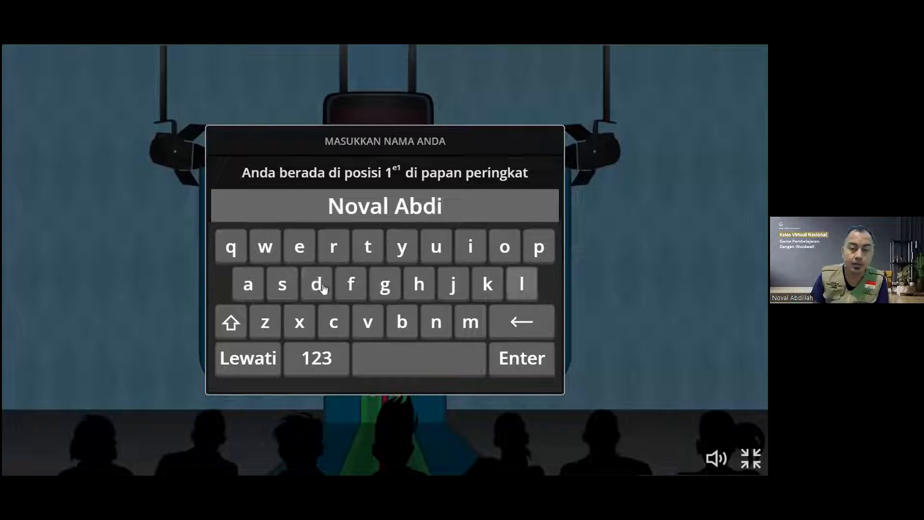
click(525, 358)
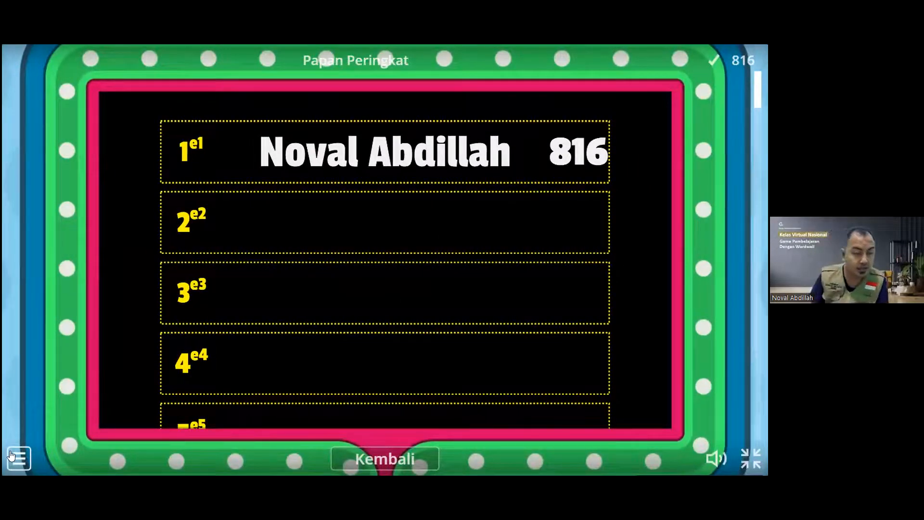
Restart the quiz, exit fullscreen and open the Buat Aktivitas template picker.
click(18, 458)
click(82, 421)
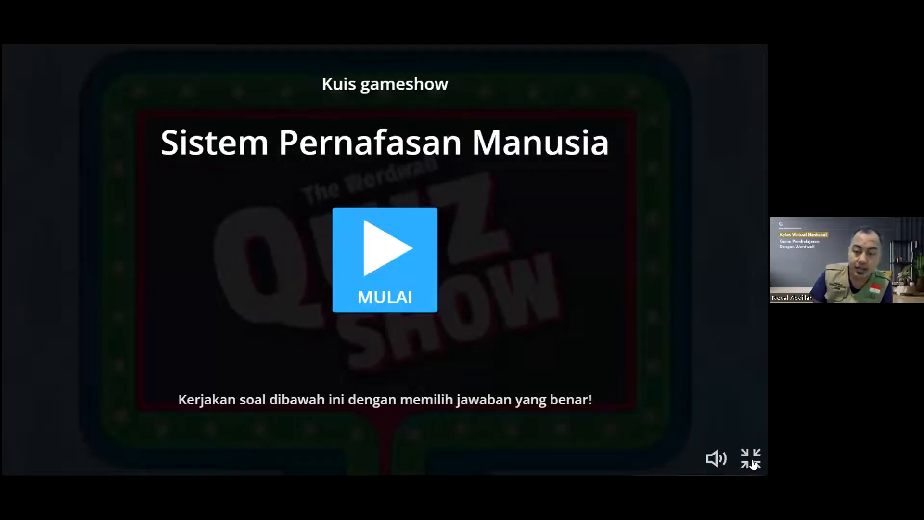
click(751, 460)
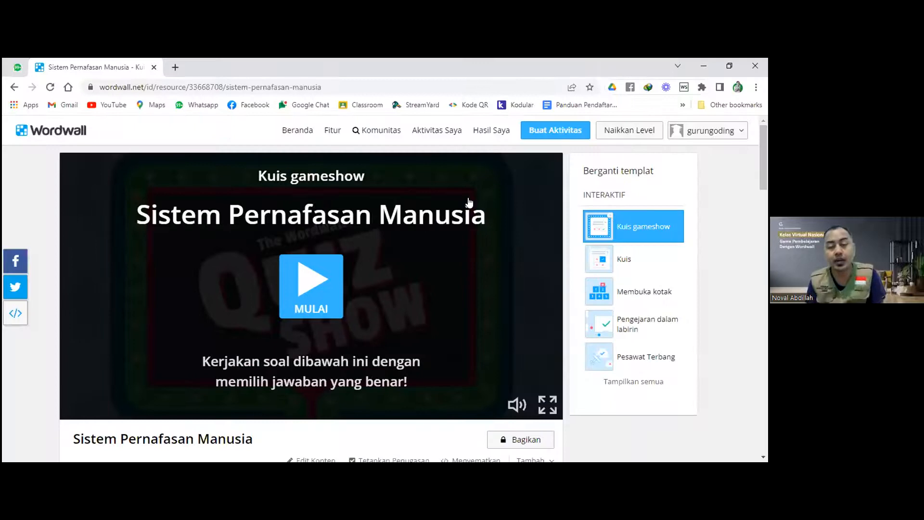
click(531, 134)
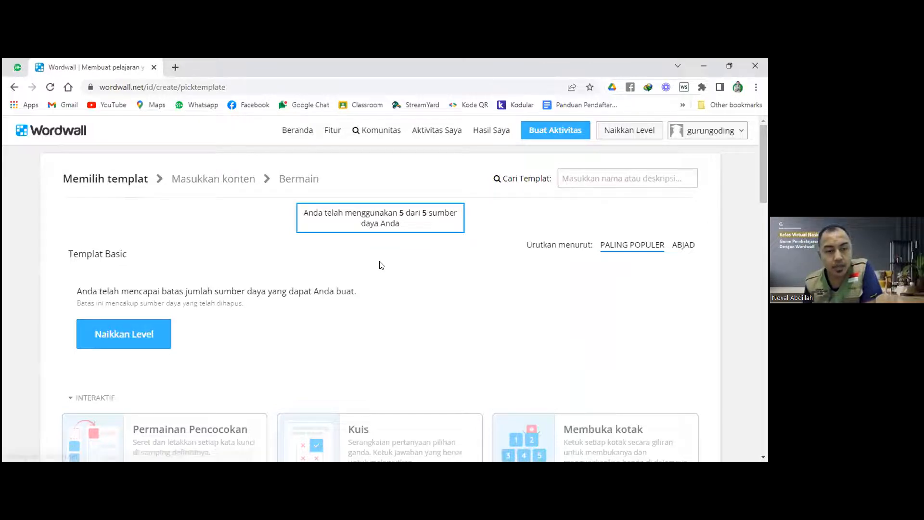
scroll(381, 267, down, 3)
scroll(382, 265, up, 3)
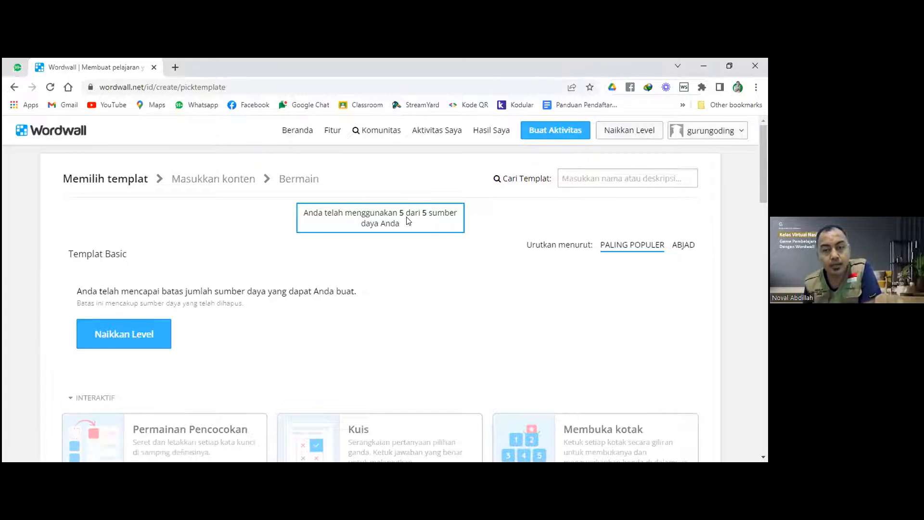
scroll(419, 221, down, 1)
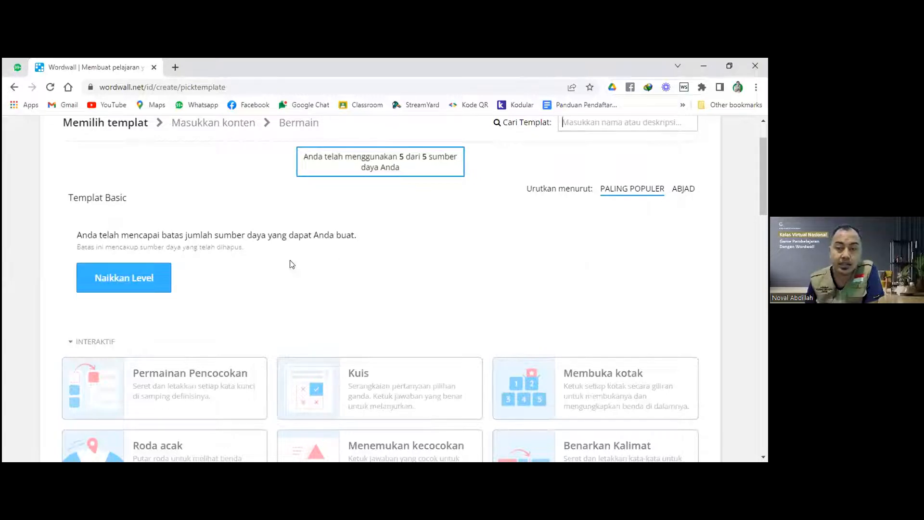
scroll(486, 276, down, 1)
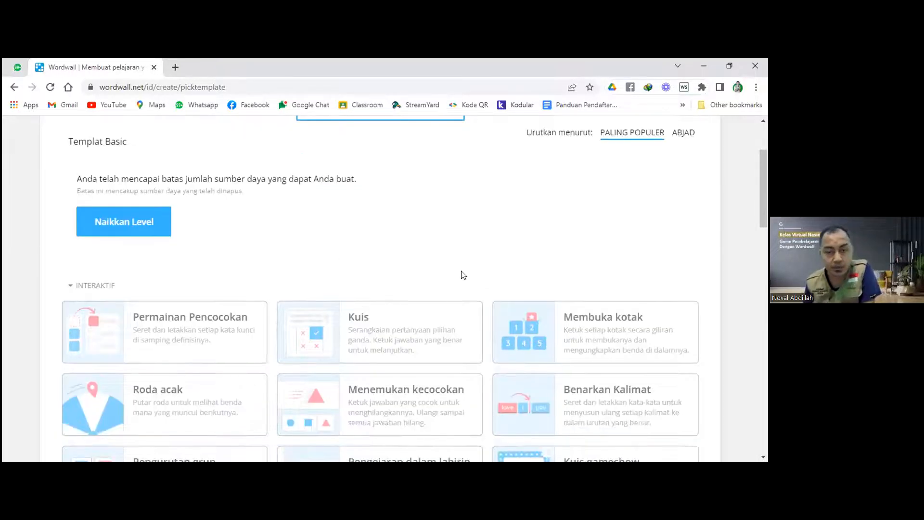
scroll(345, 277, up, 1)
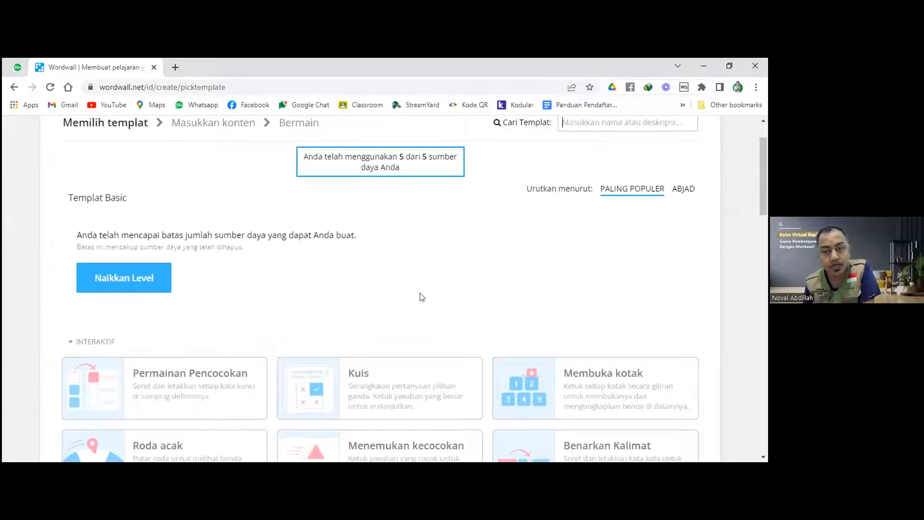
Review the Naikkan Level paid plans, then return to the template picker.
click(142, 285)
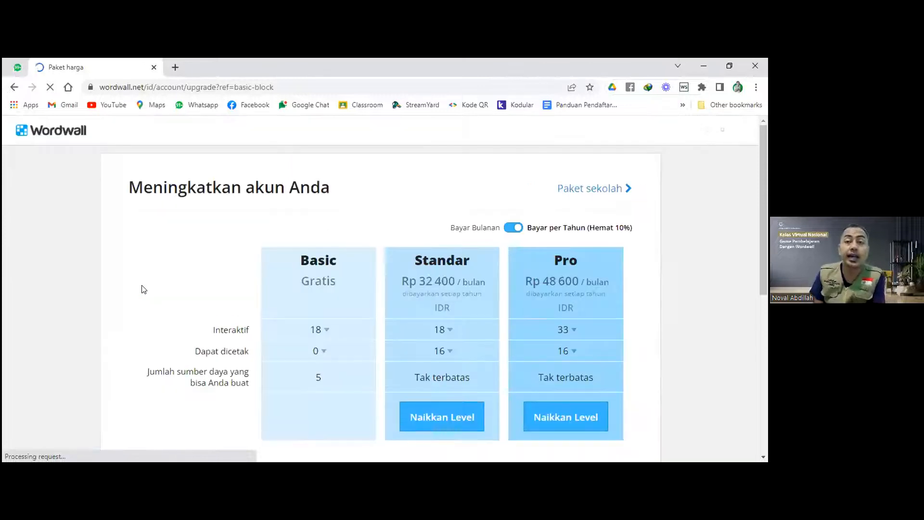
scroll(336, 250, down, 1)
scroll(336, 251, down, 1)
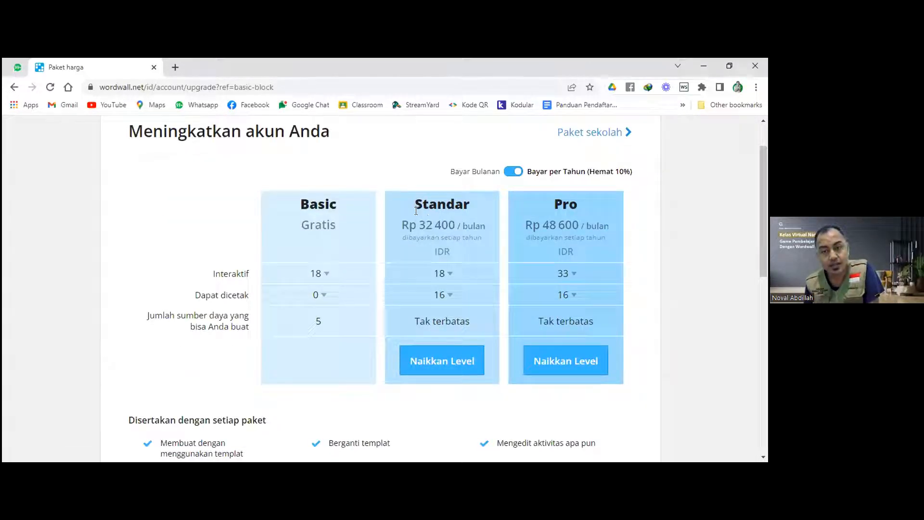
scroll(455, 328, up, 1)
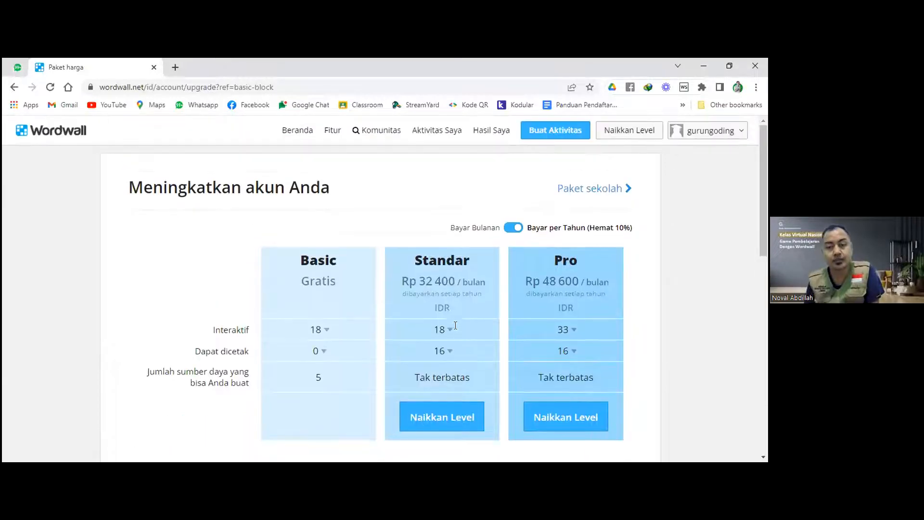
click(555, 131)
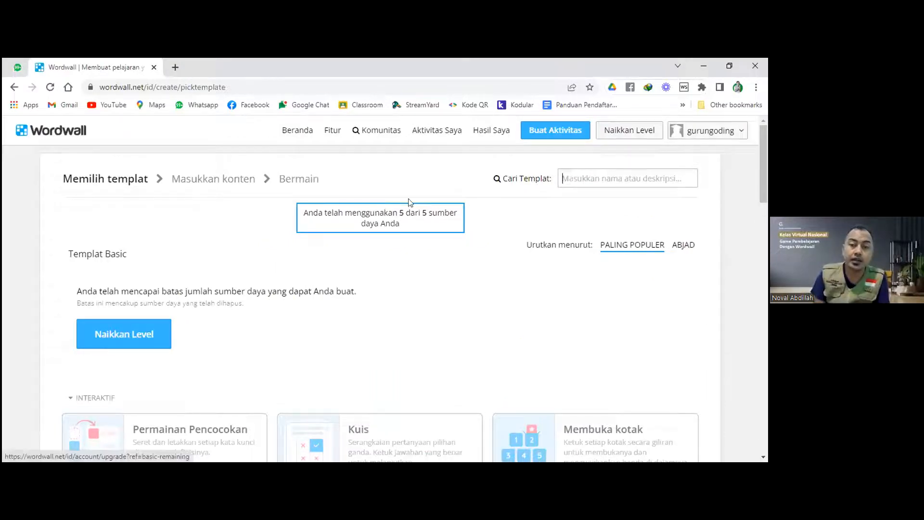
Open the Sistem Pernafasan Manusia gameshow quiz from Aktivitas Saya and switch it to Pesawat Terbang.
click(494, 135)
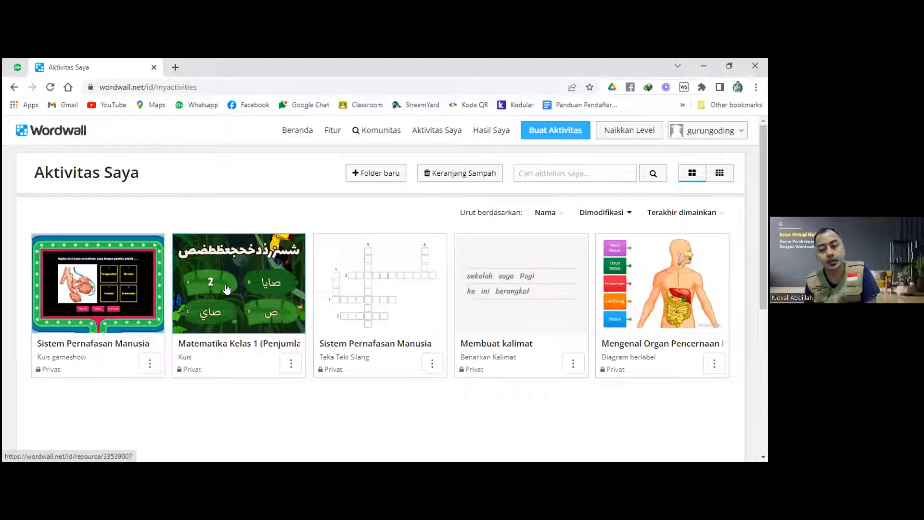
click(93, 282)
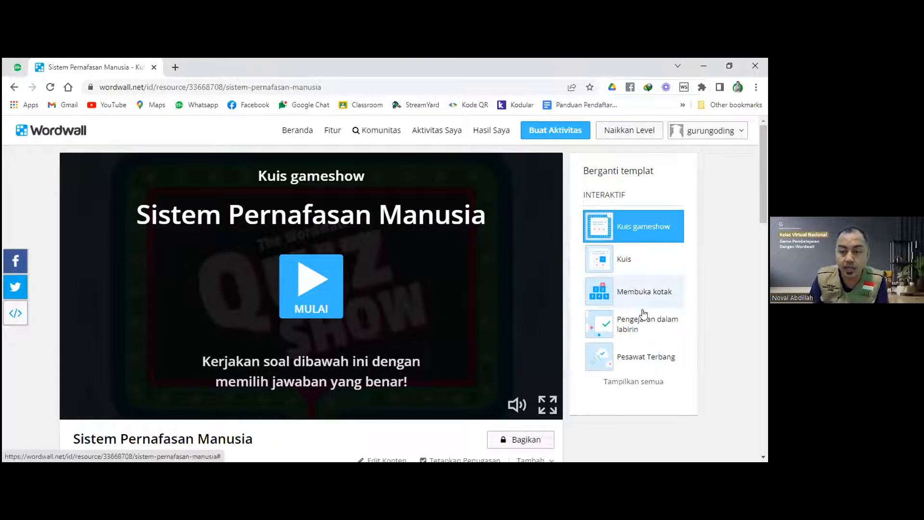
scroll(643, 312, down, 1)
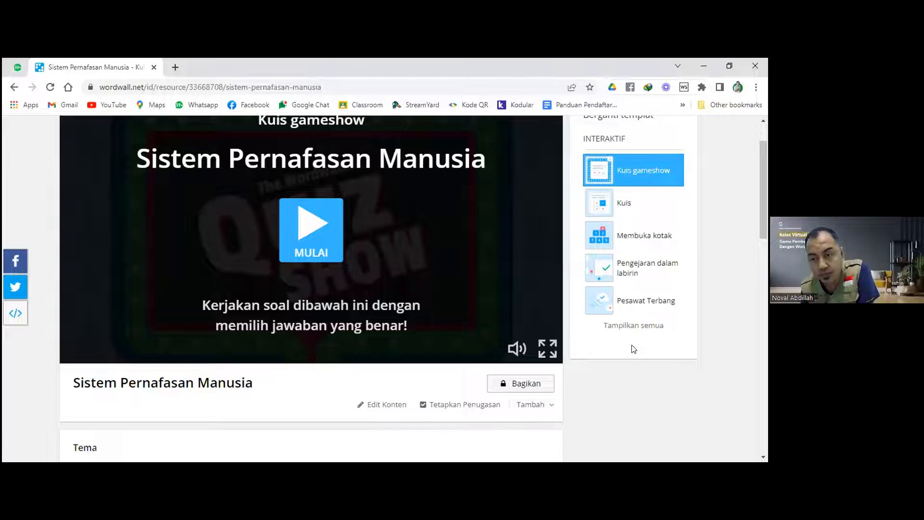
click(644, 301)
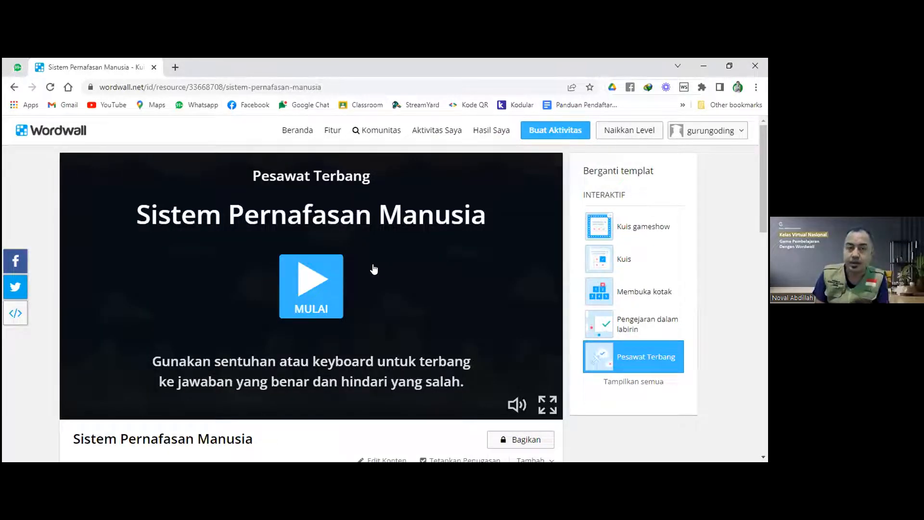
scroll(375, 270, down, 2)
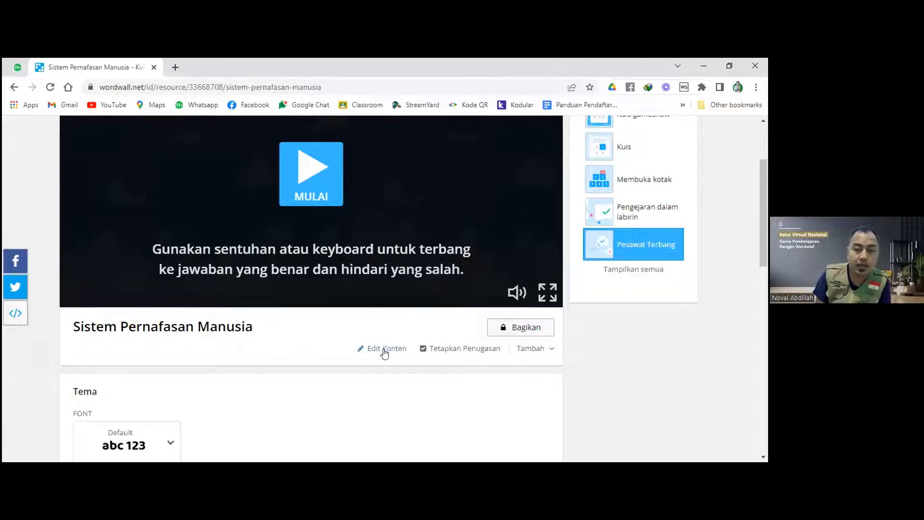
Open the quiz's content editor, keeping the gameshow template.
click(385, 349)
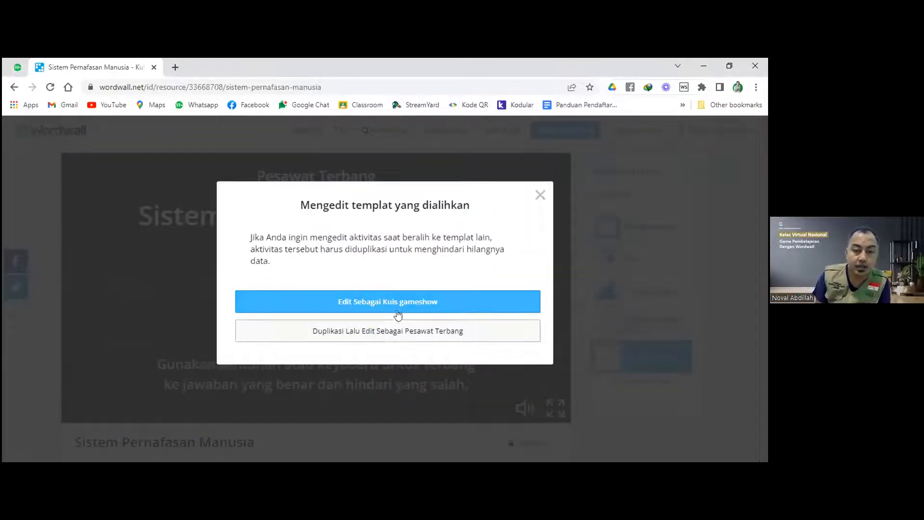
click(398, 304)
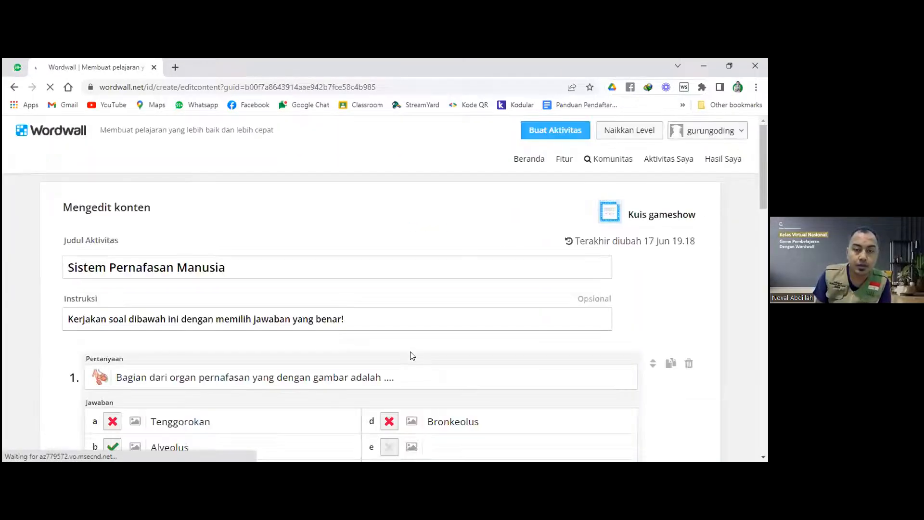
scroll(410, 352, down, 9)
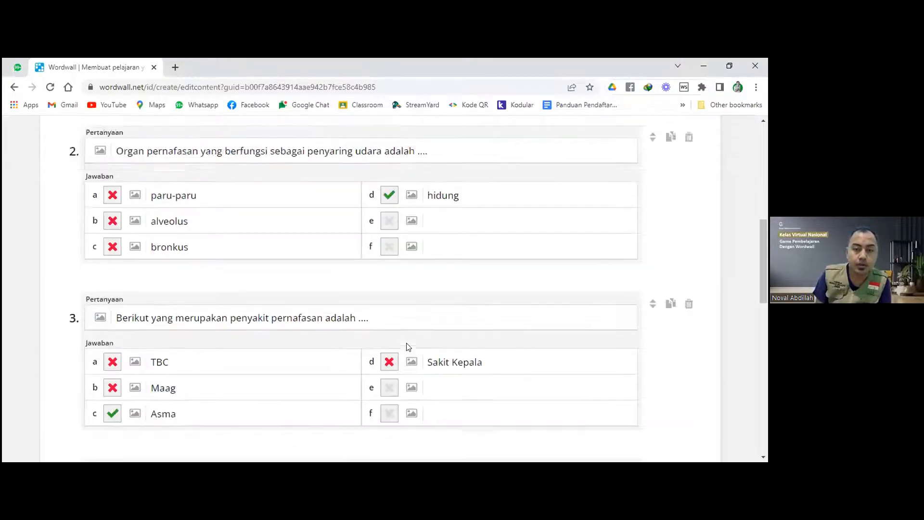
scroll(407, 346, down, 10)
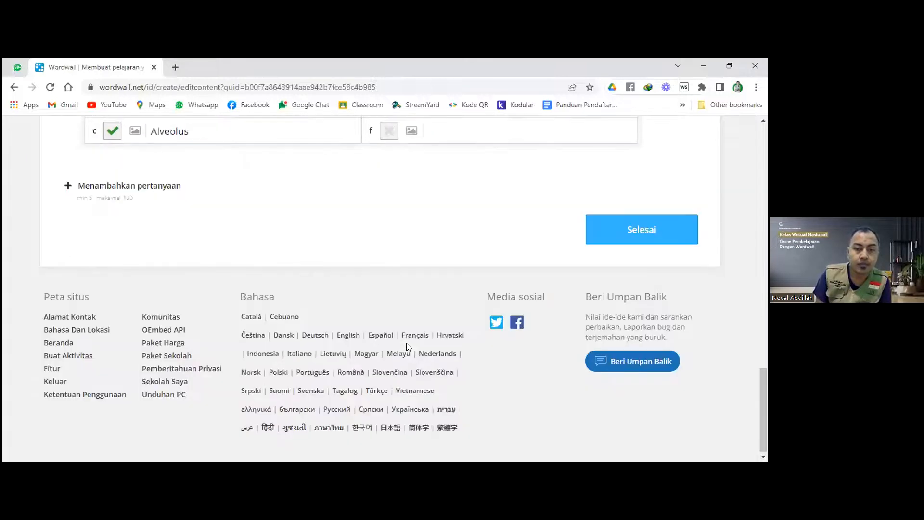
scroll(406, 343, up, 2)
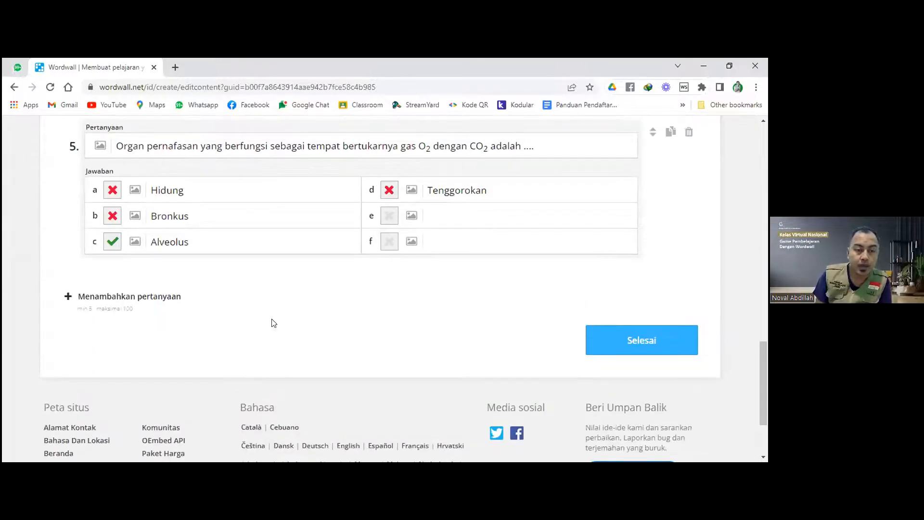
Add question 6: 'Urutan yang bernar dari organ pernafasan adalah ....'.
click(163, 303)
scroll(298, 332, up, 2)
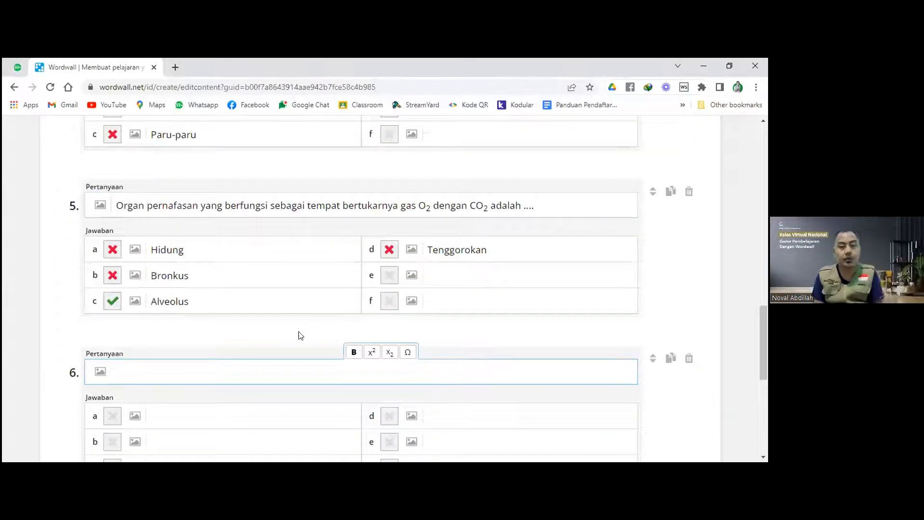
scroll(301, 335, down, 1)
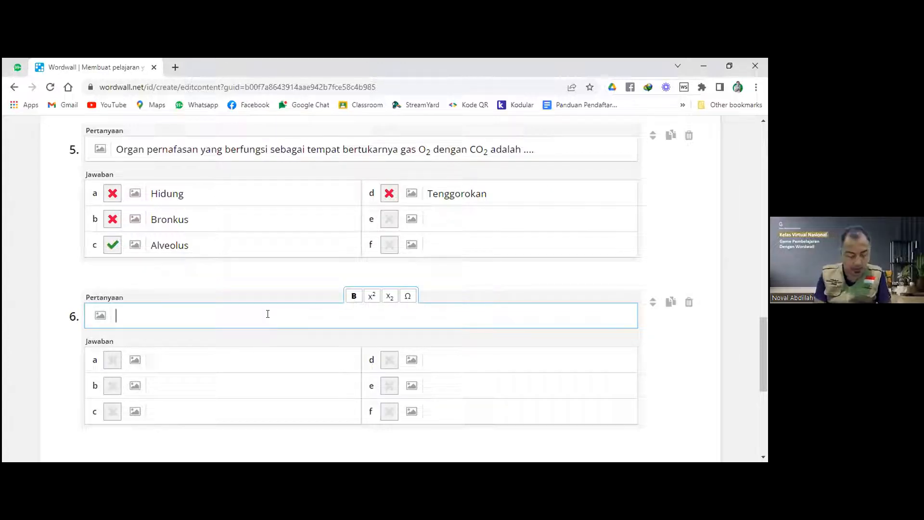
text(Uru)
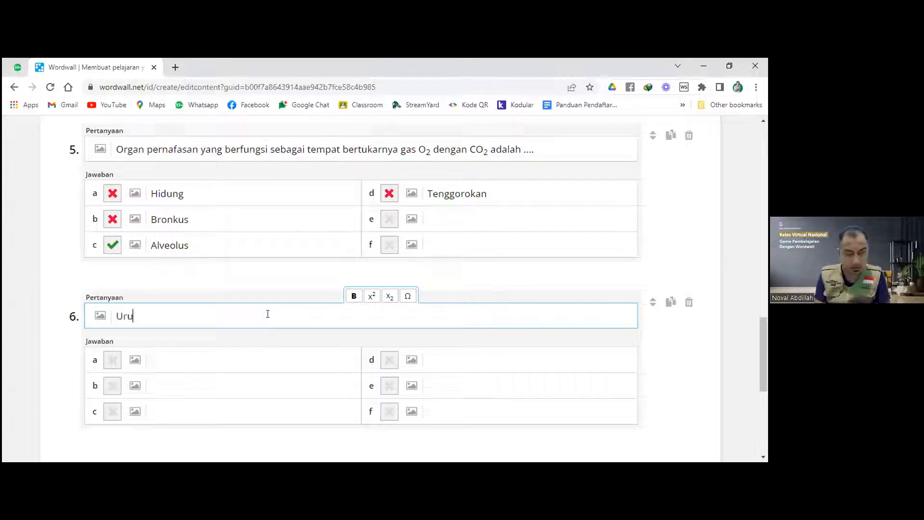
text(tan ya)
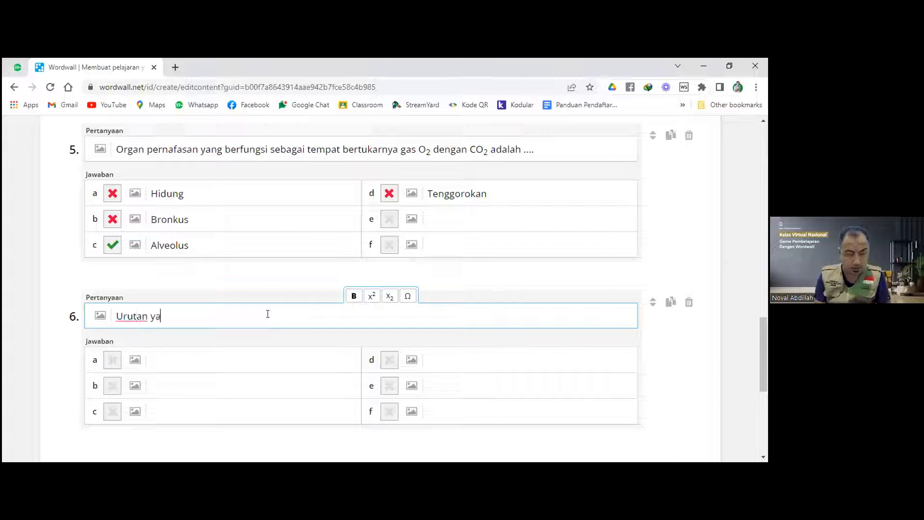
text(ng bernar)
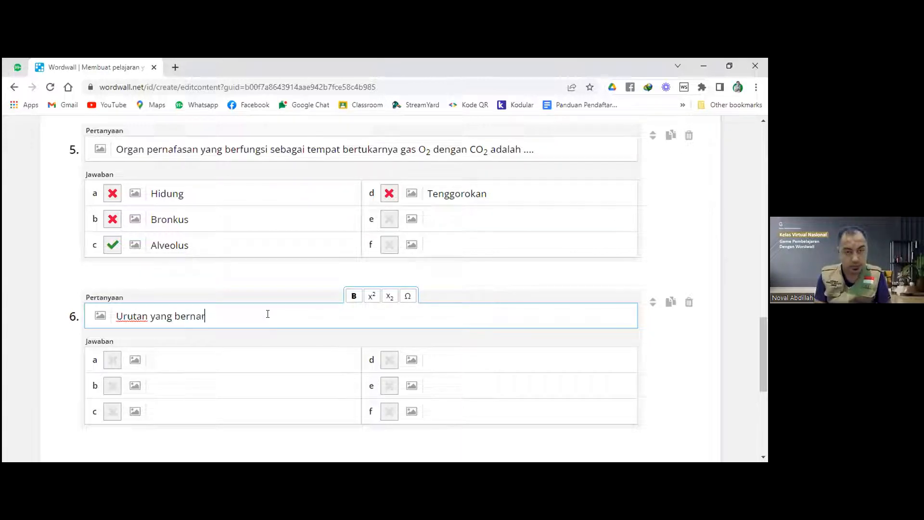
text( dar)
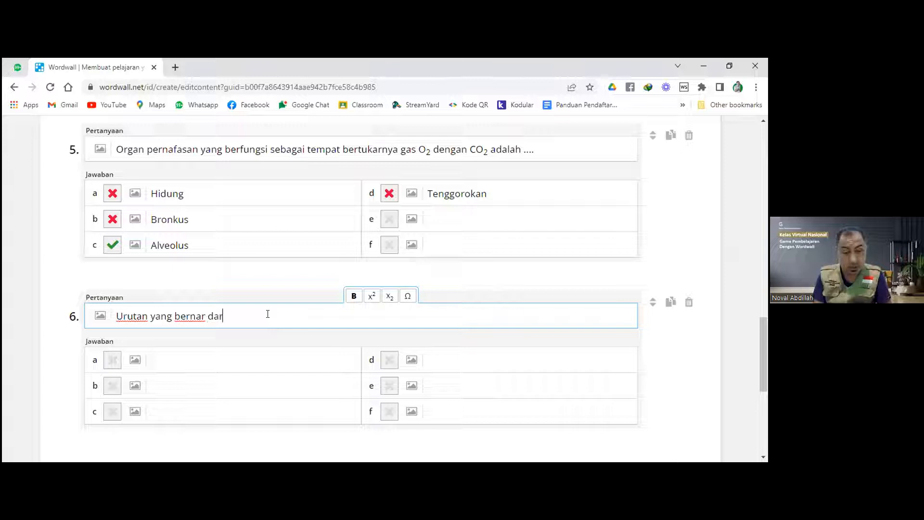
text(i organ )
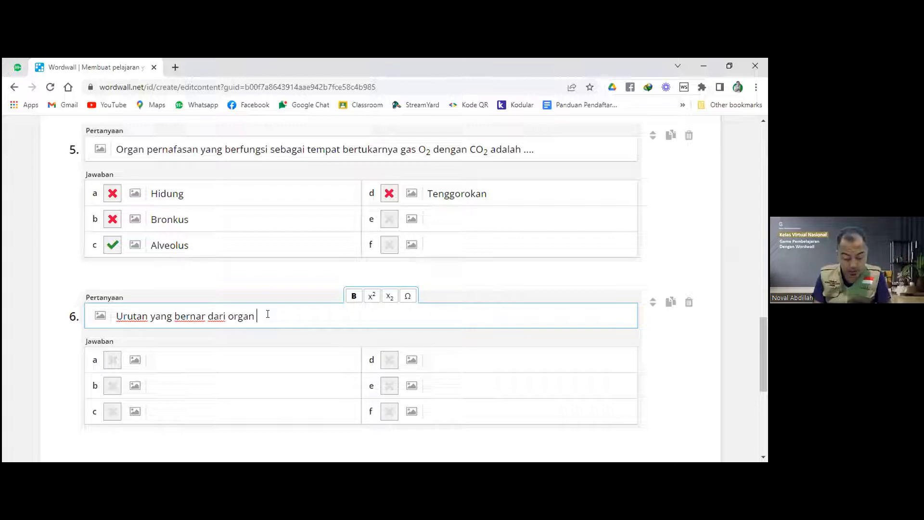
text(pernafasa)
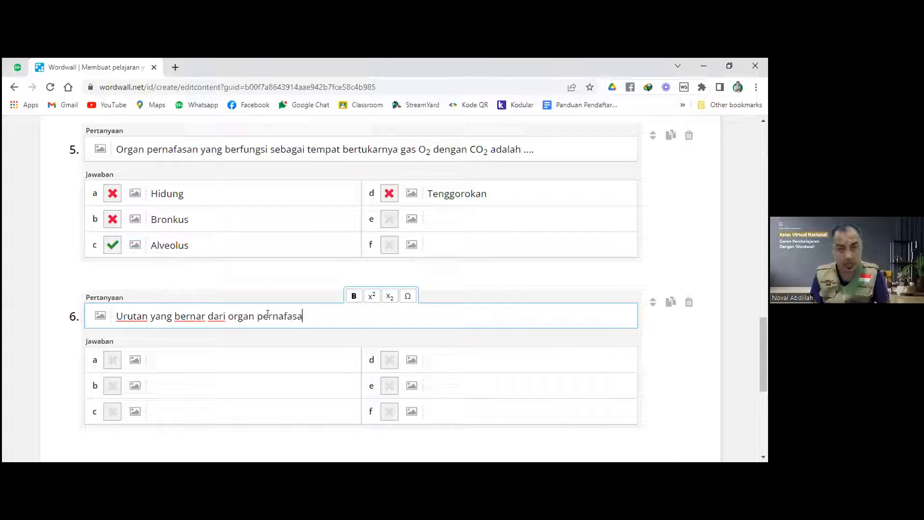
text(n ada)
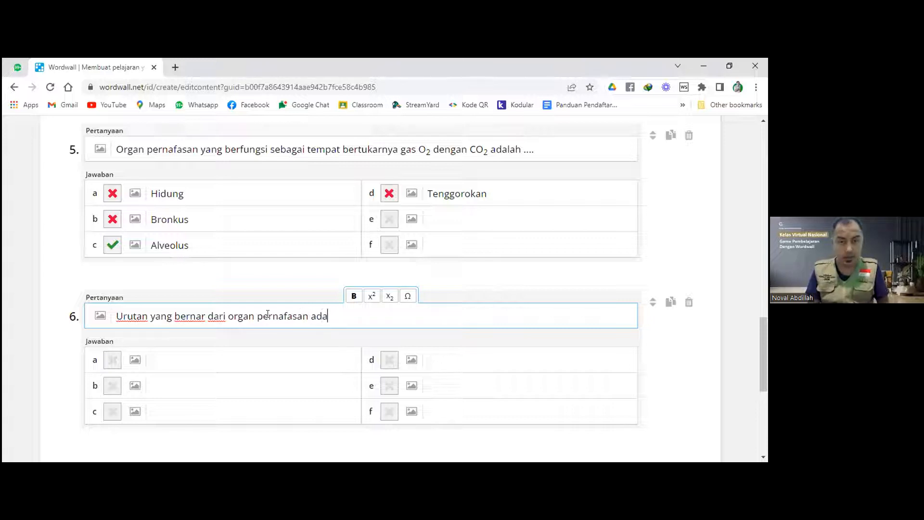
text(lah ....)
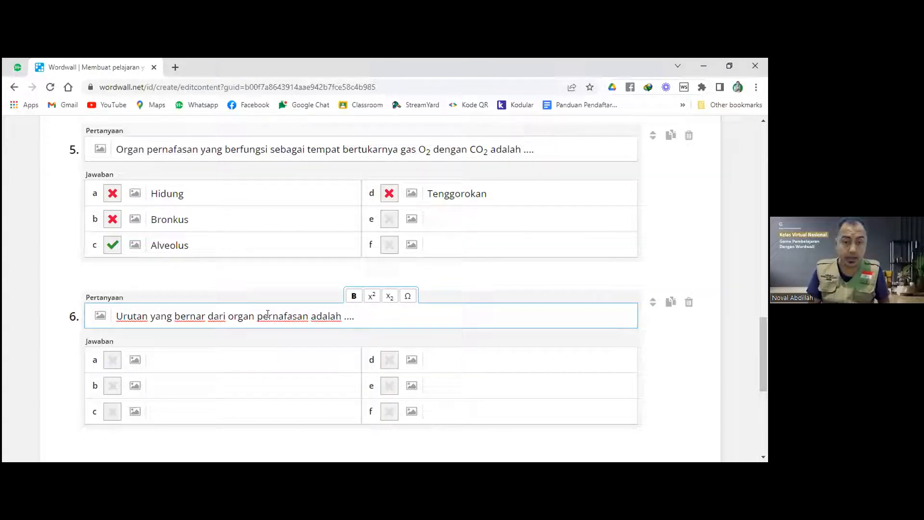
Fill answers a–c: 'hidung - bronkus - alveolus', 'Bronkeolus - alveolus - hidung', 'tenggorokan - bronkeolus - alveolus'.
click(228, 361)
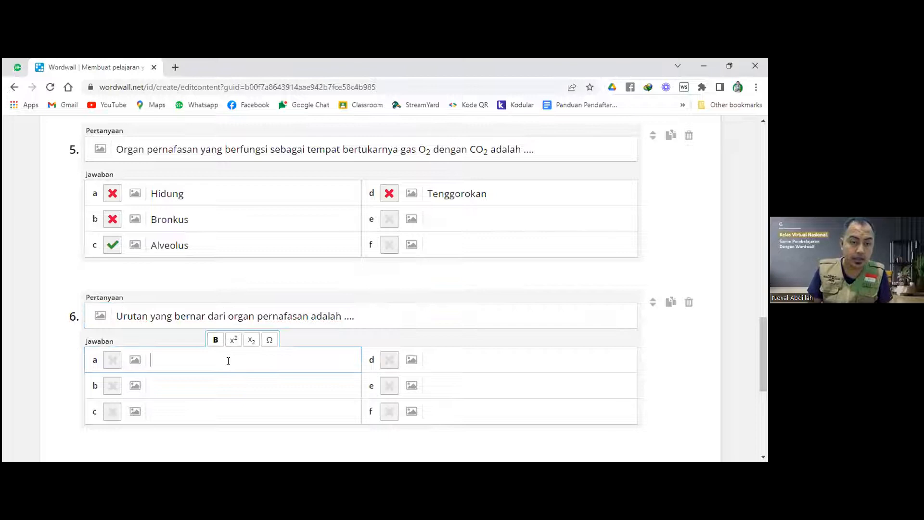
text(hidung)
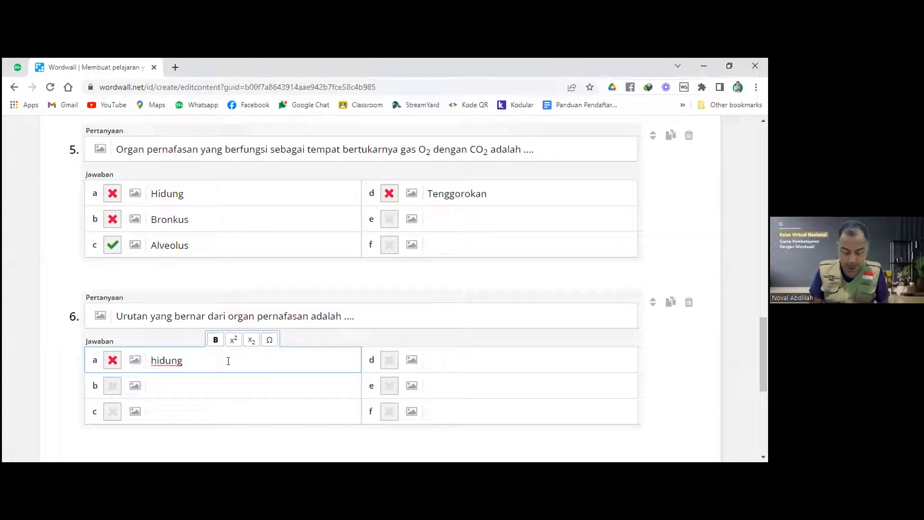
text( -)
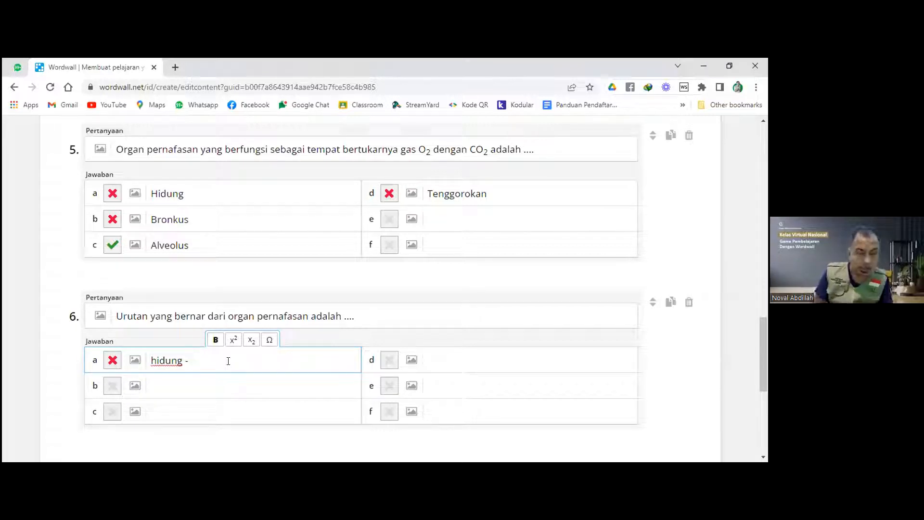
text( bro)
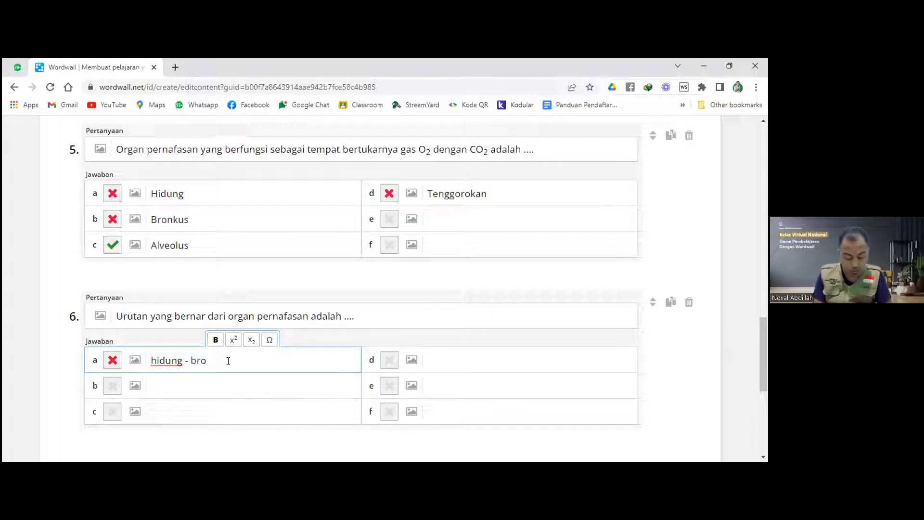
text(nkus)
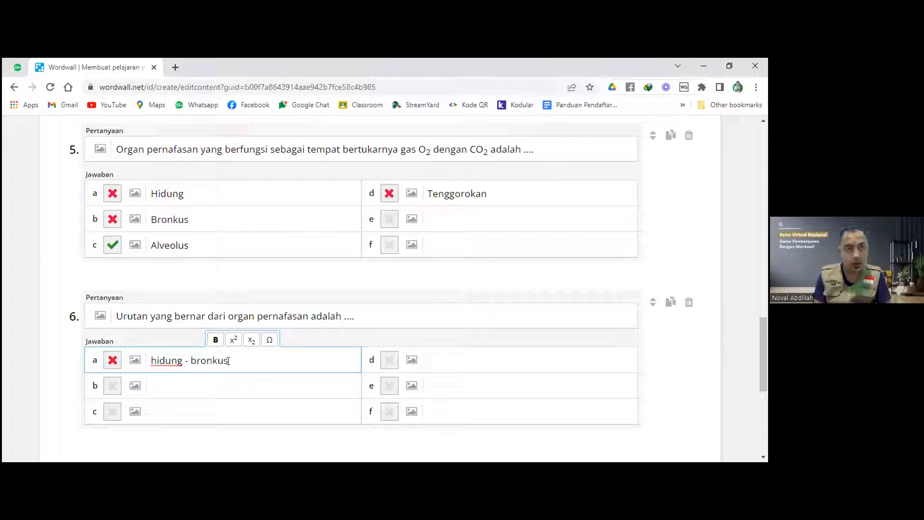
text( -)
text( alv)
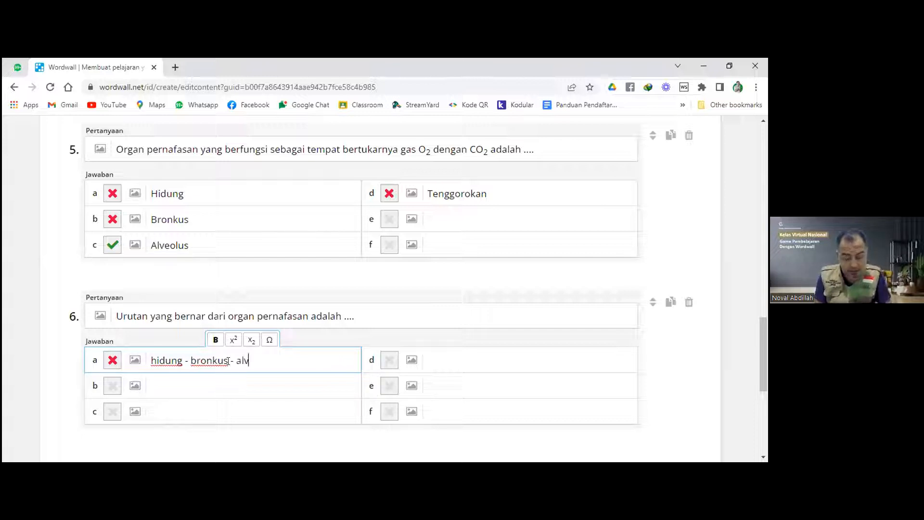
text(eolus)
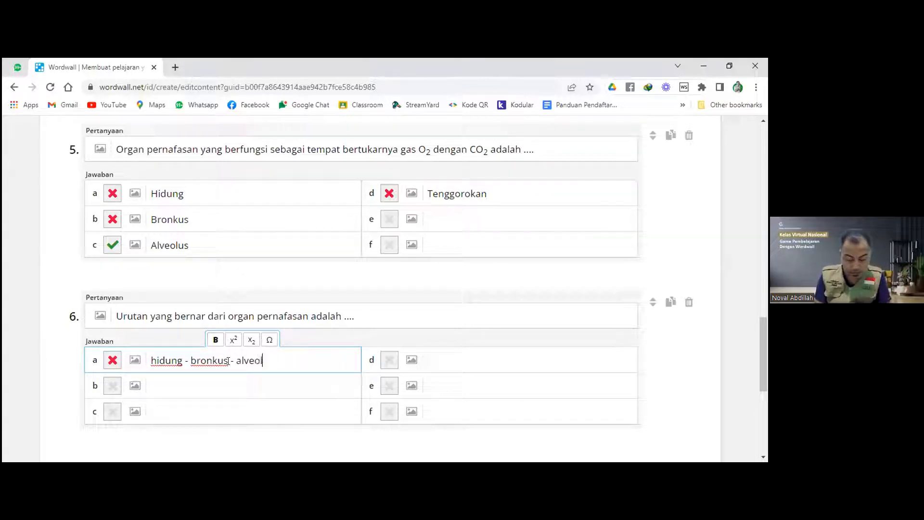
click(237, 385)
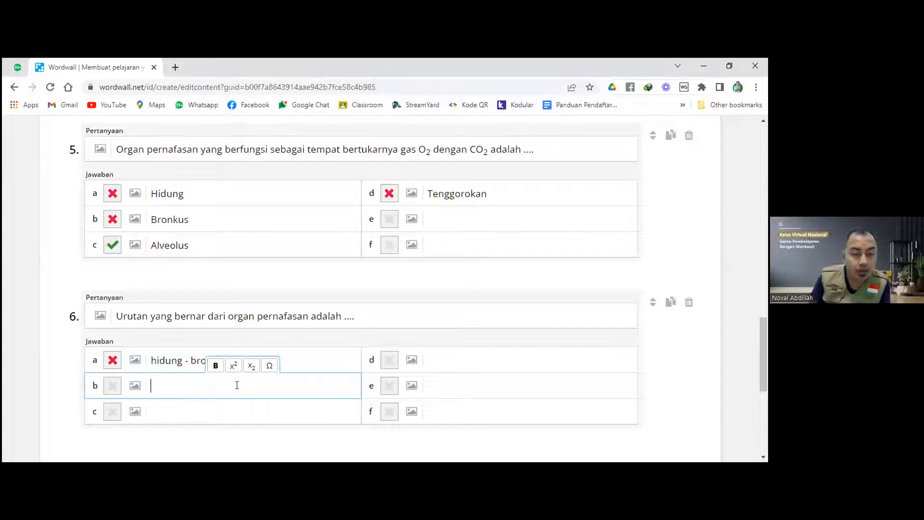
text(Bronkeolus -)
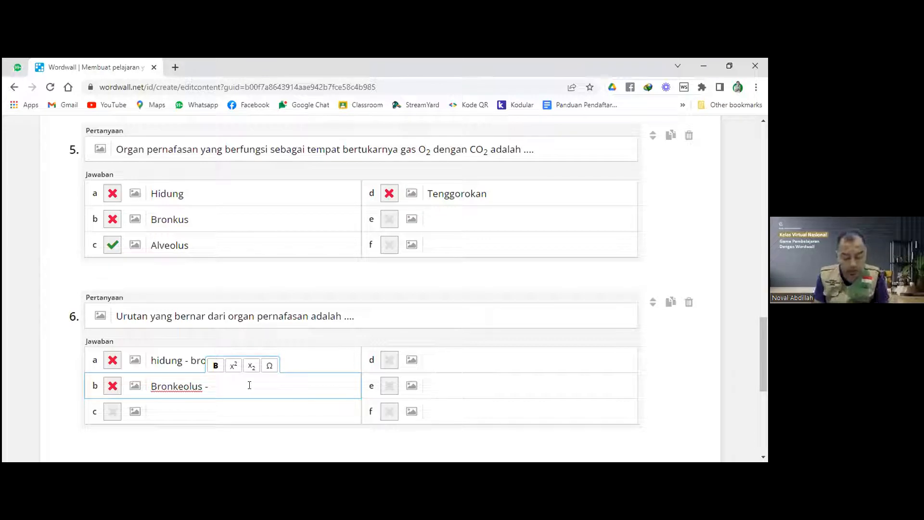
text( alveolus - hidung)
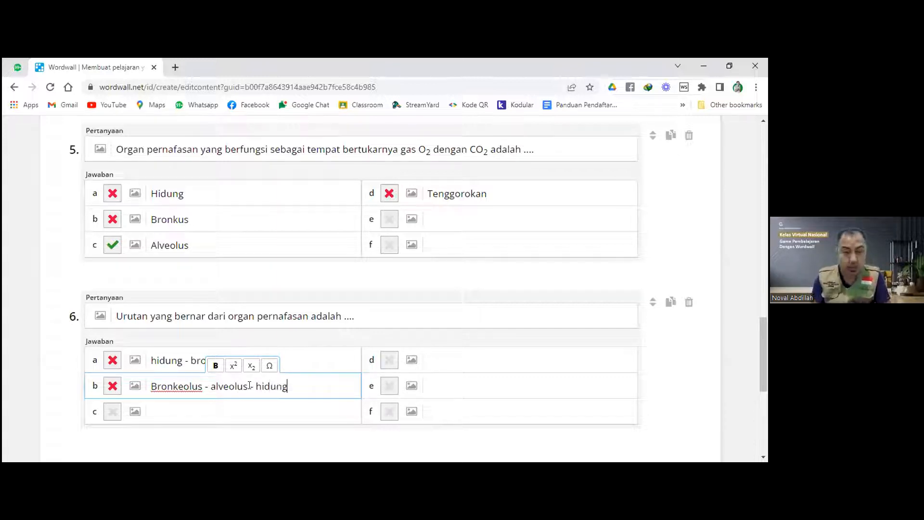
click(245, 409)
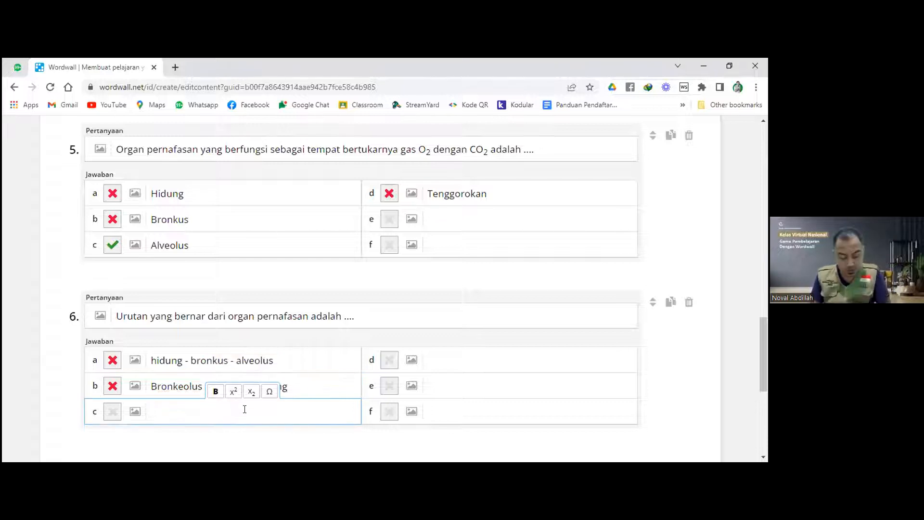
text(ten)
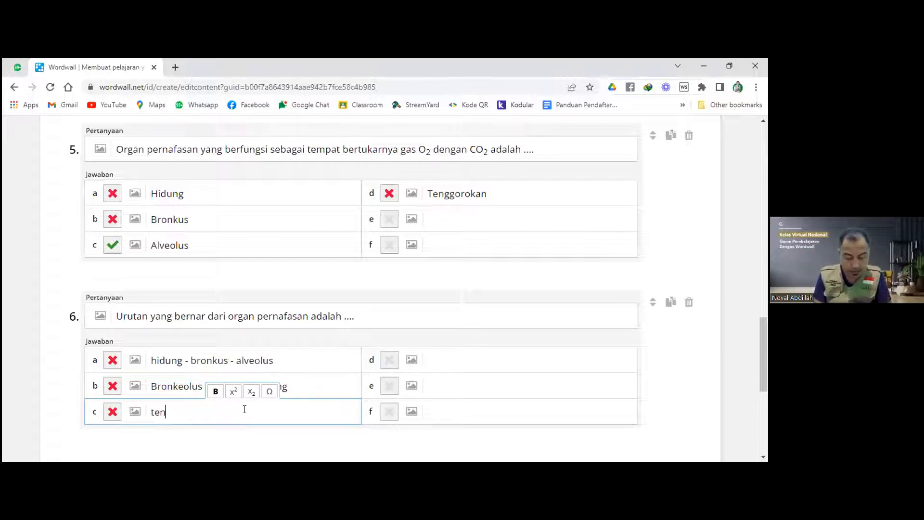
text(ggorokan -)
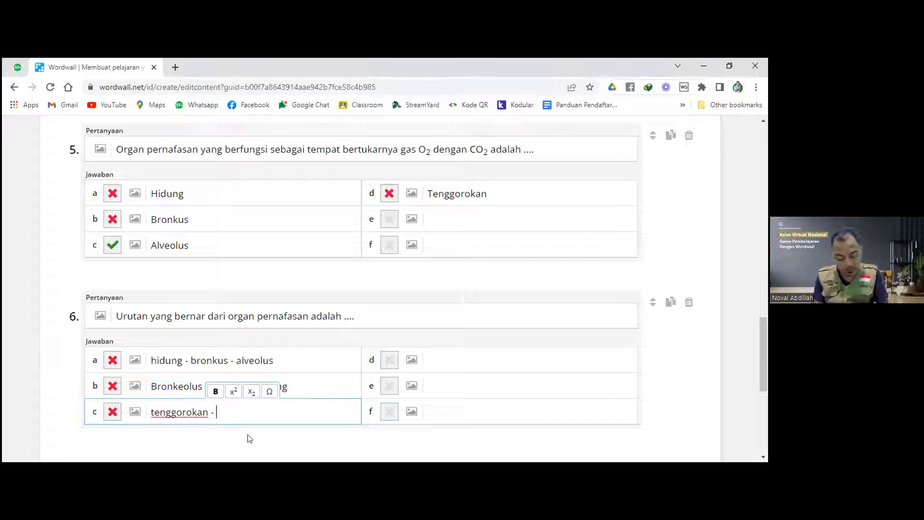
text( bronkeolus)
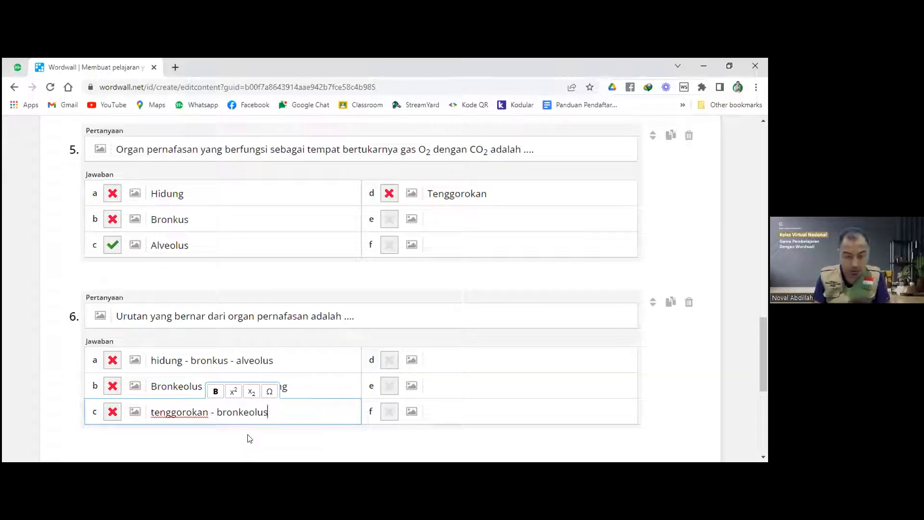
text( -)
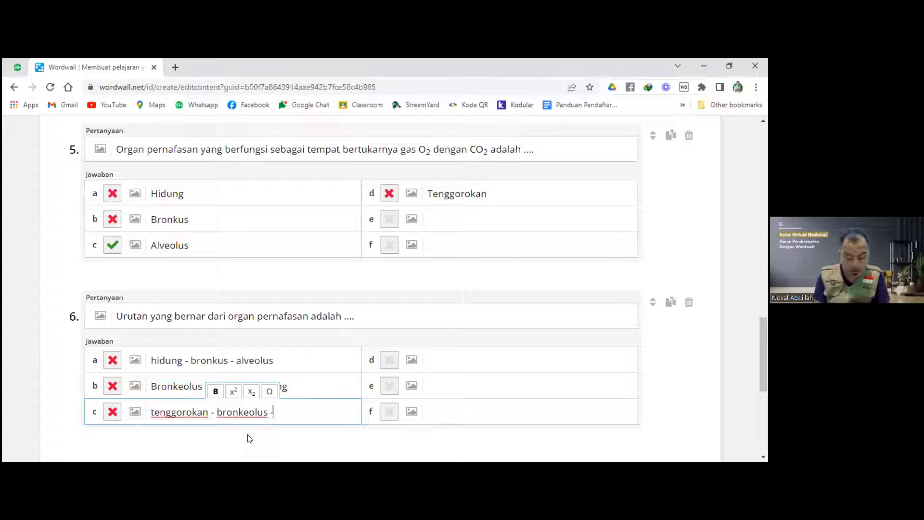
text( al)
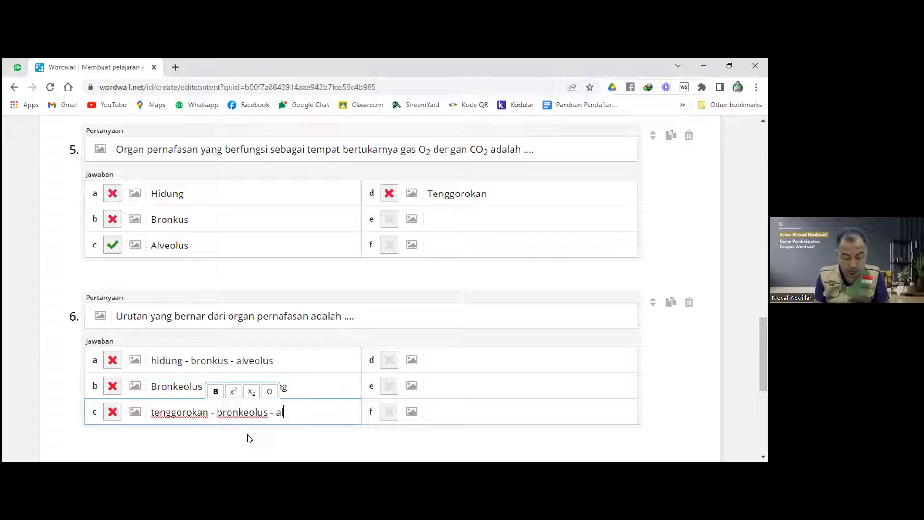
text(veolus)
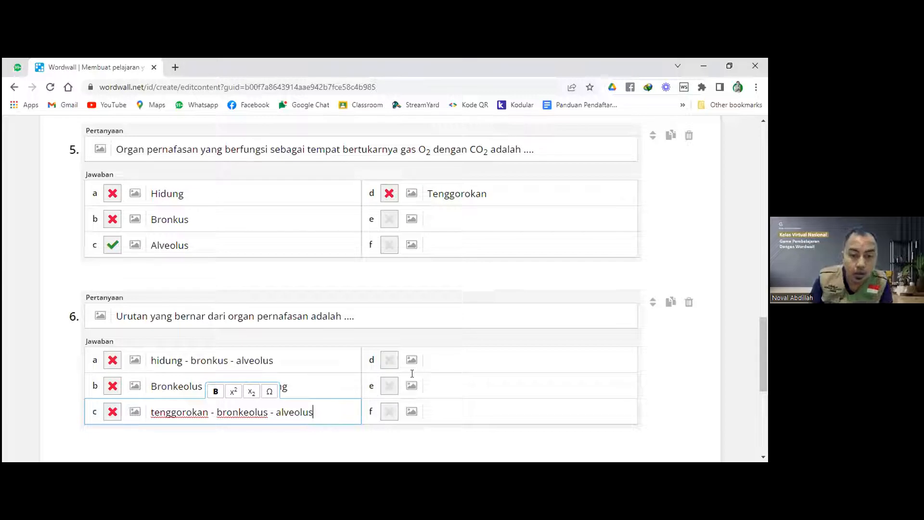
click(412, 373)
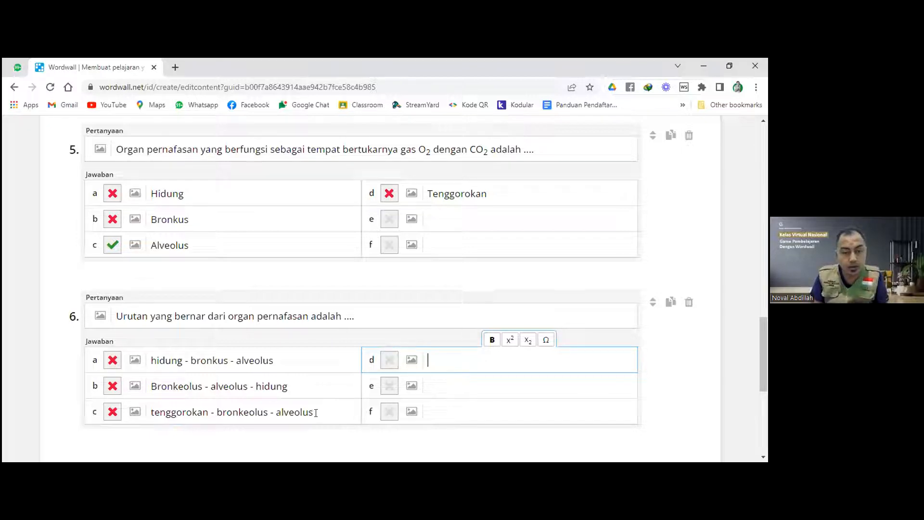
Fill answer d with 'tenggorokan - hidung - alveolus' by copying answer c and swapping in hidung.
drag(314, 412, 305, 413)
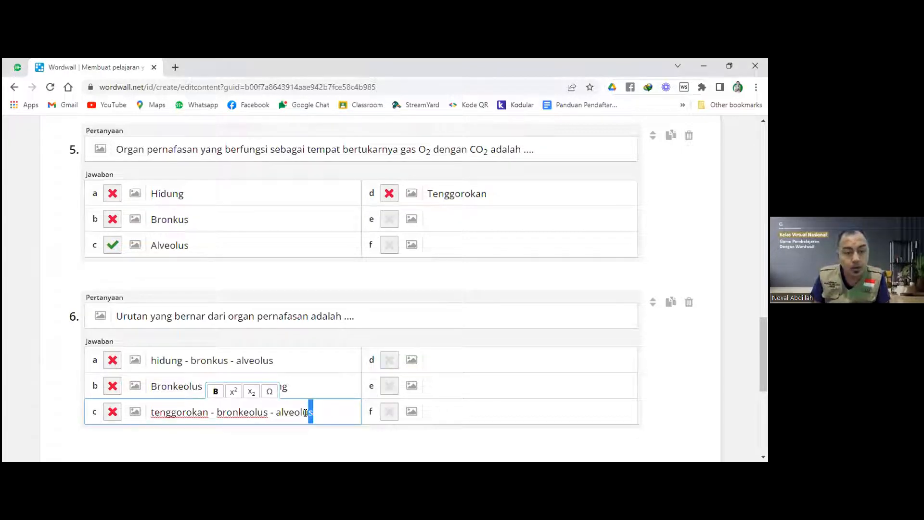
key(ctrl+a)
key(ctrl+c)
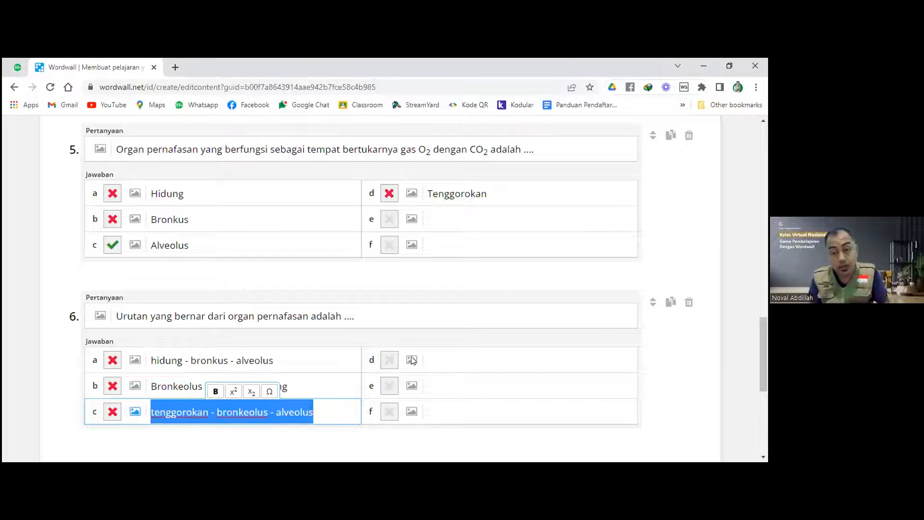
click(477, 355)
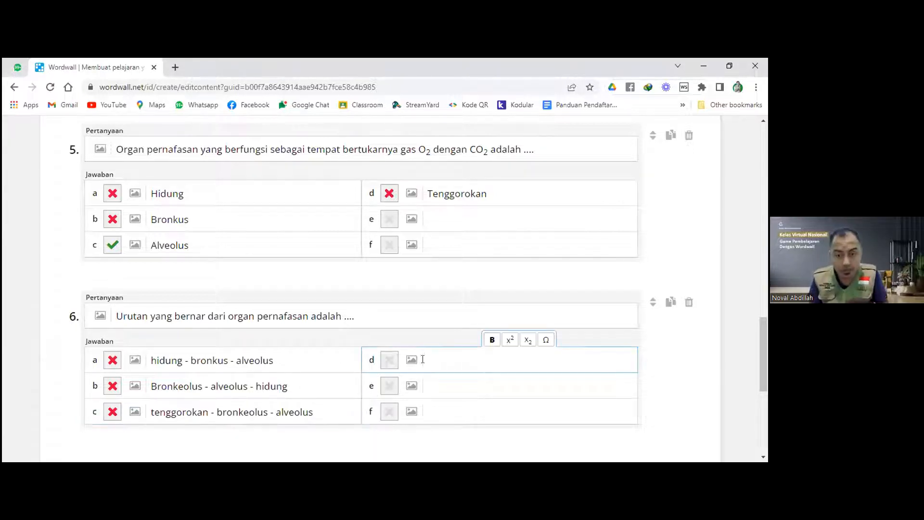
key(ctrl+v)
drag(495, 361, 541, 363)
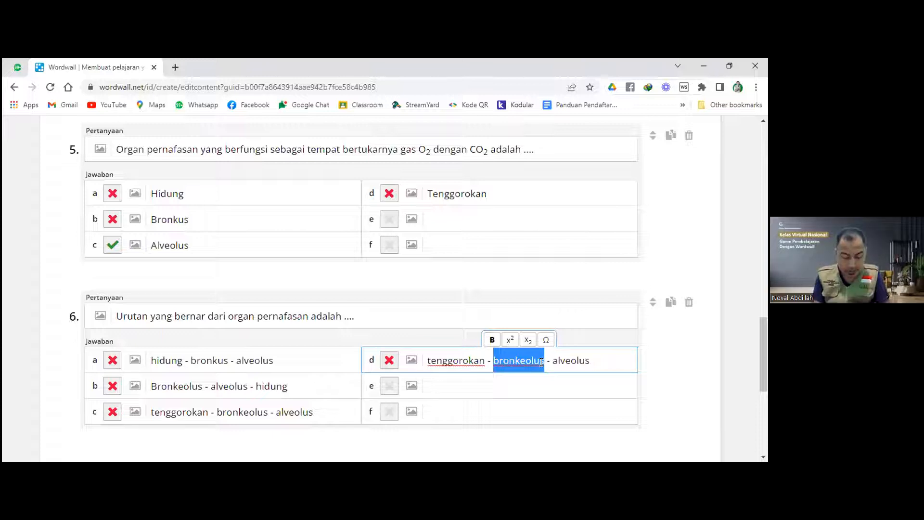
text(hiud)
key(BackSpace)
key(BackSpace)
text(dung)
Set answer c as question 6's correct answer, keeping Alveolus correct for question 5.
click(387, 361)
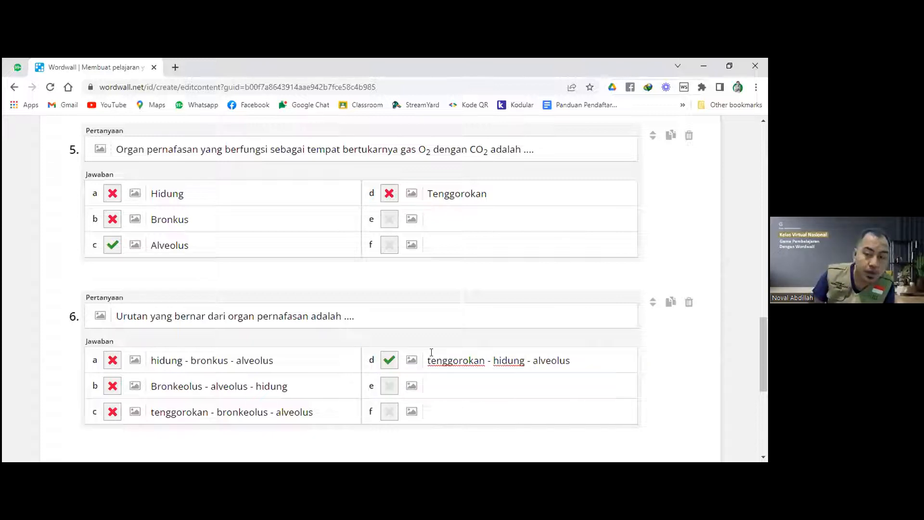
click(112, 360)
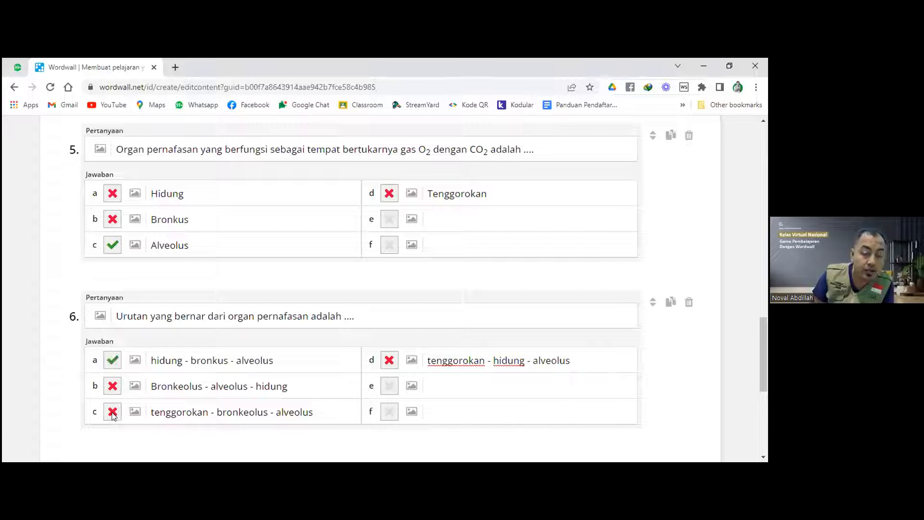
click(112, 413)
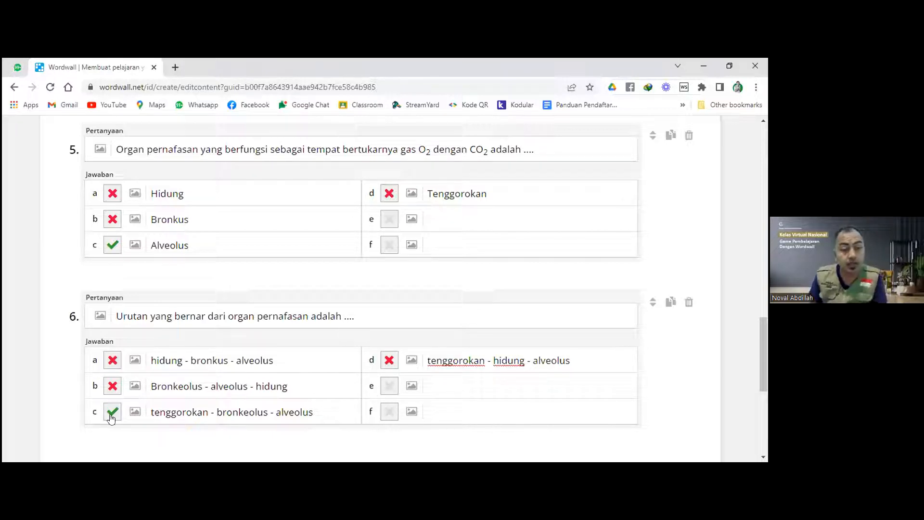
click(113, 360)
click(112, 413)
click(113, 360)
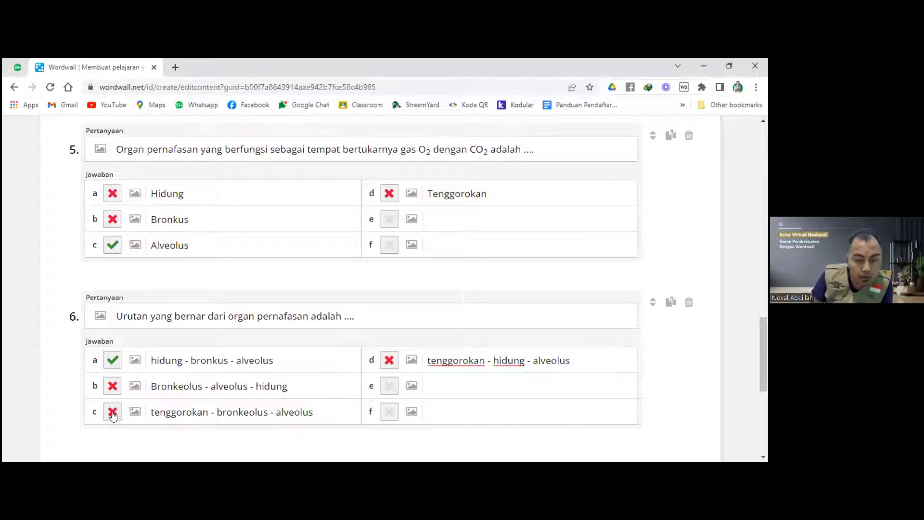
click(119, 361)
click(119, 361)
click(399, 317)
click(114, 219)
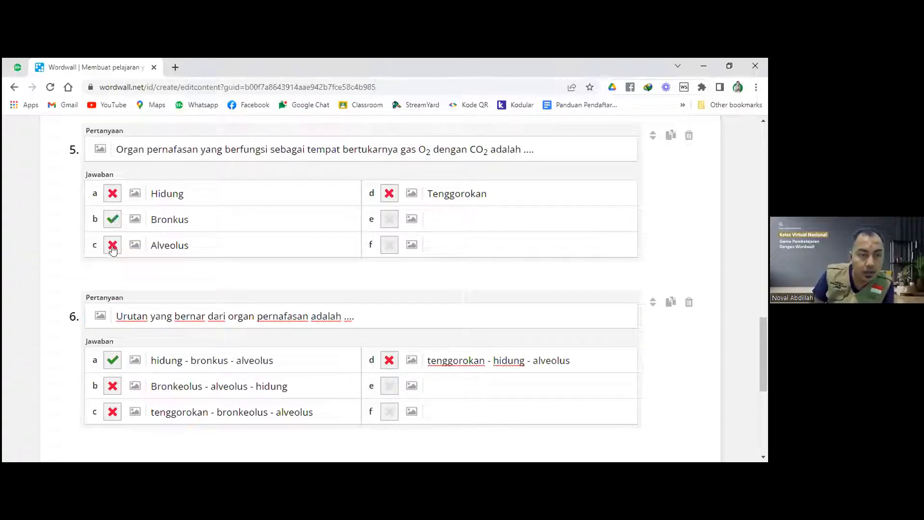
click(113, 247)
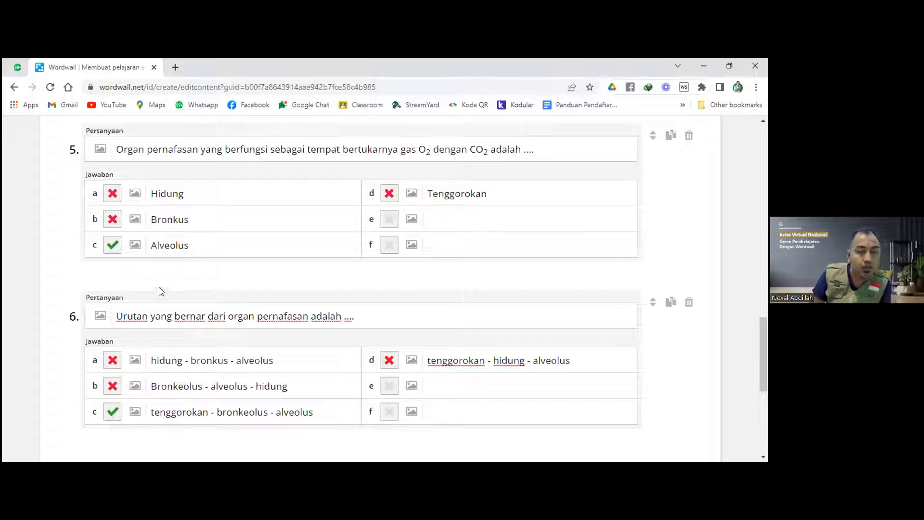
Review earlier questions, keeping Asma as question 3's correct answer.
scroll(161, 290, up, 3)
scroll(162, 290, up, 1)
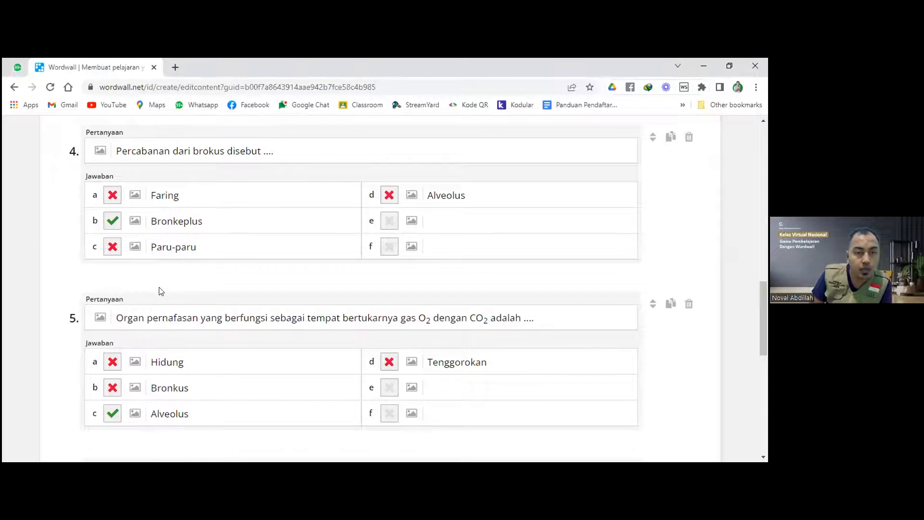
scroll(161, 291, up, 1)
scroll(161, 290, up, 3)
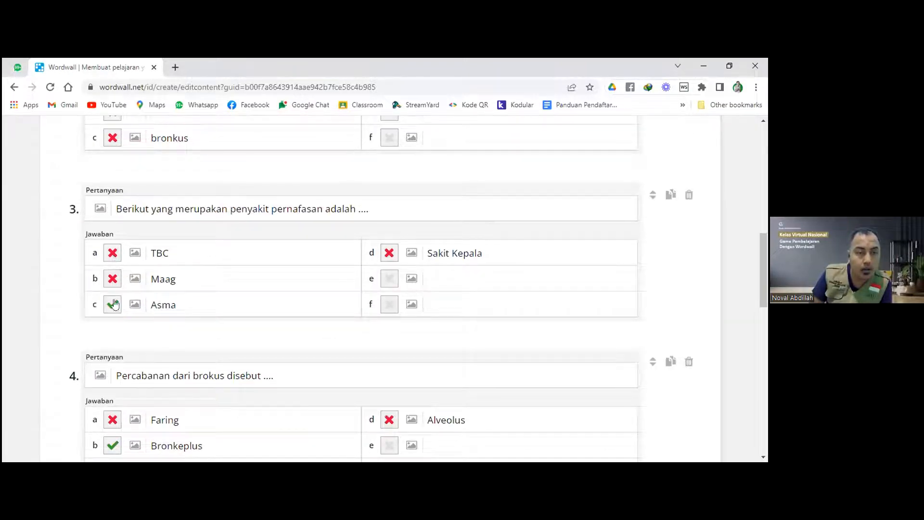
click(111, 255)
click(113, 304)
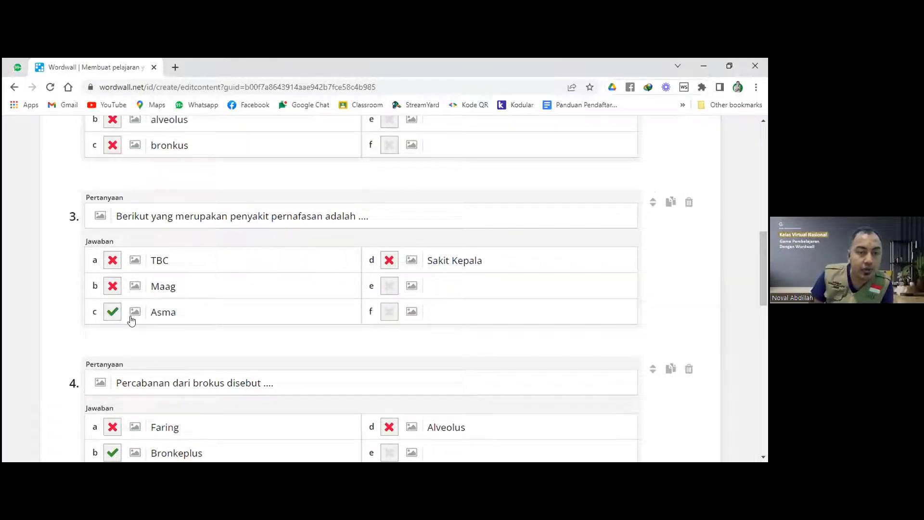
Mark hidung - bronkus - alveolus as question 6's correct answer and save with Selesai.
scroll(131, 320, up, 5)
scroll(131, 320, up, 5)
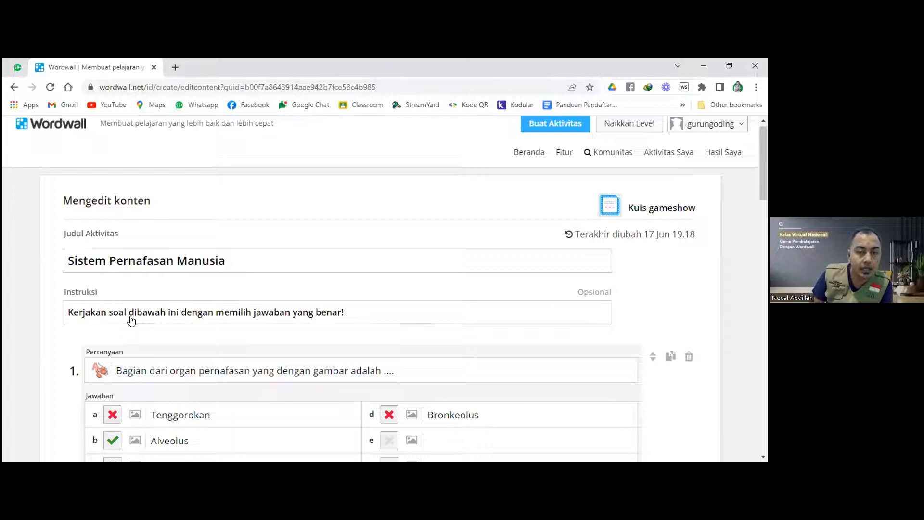
scroll(131, 320, down, 15)
scroll(130, 308, down, 3)
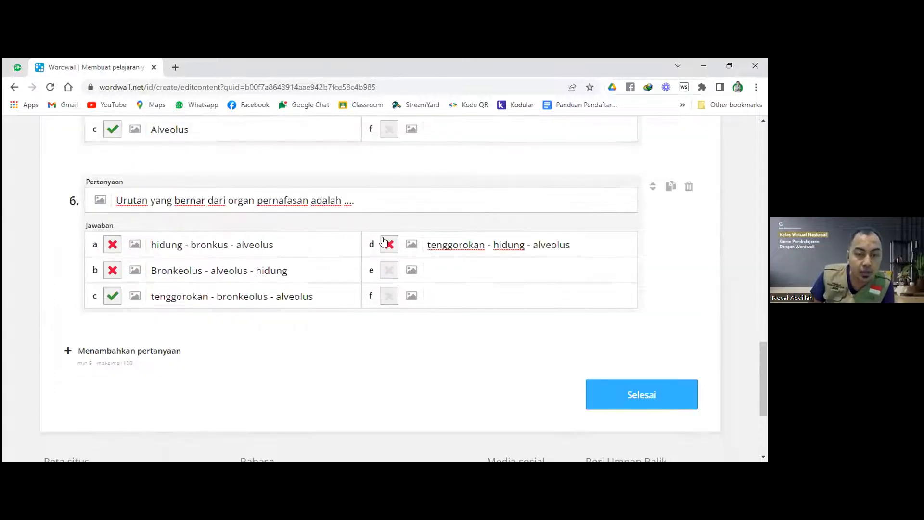
click(385, 242)
click(113, 296)
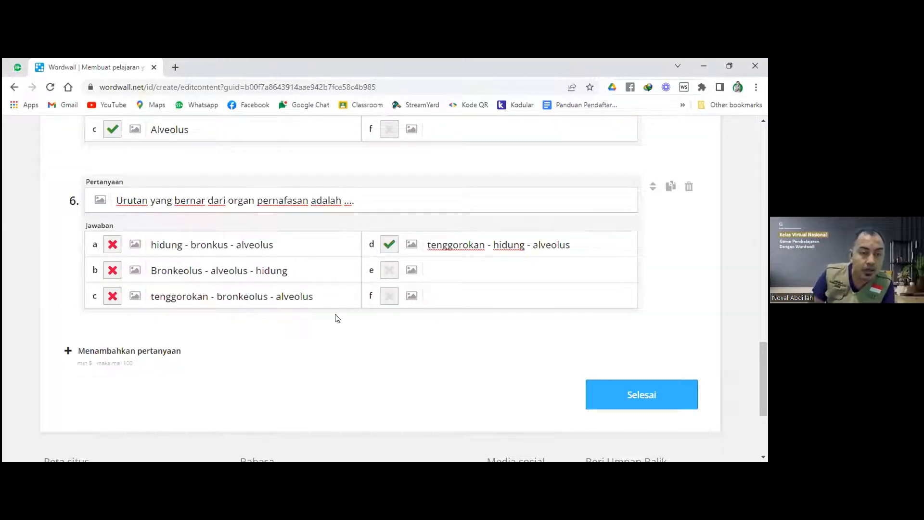
click(330, 295)
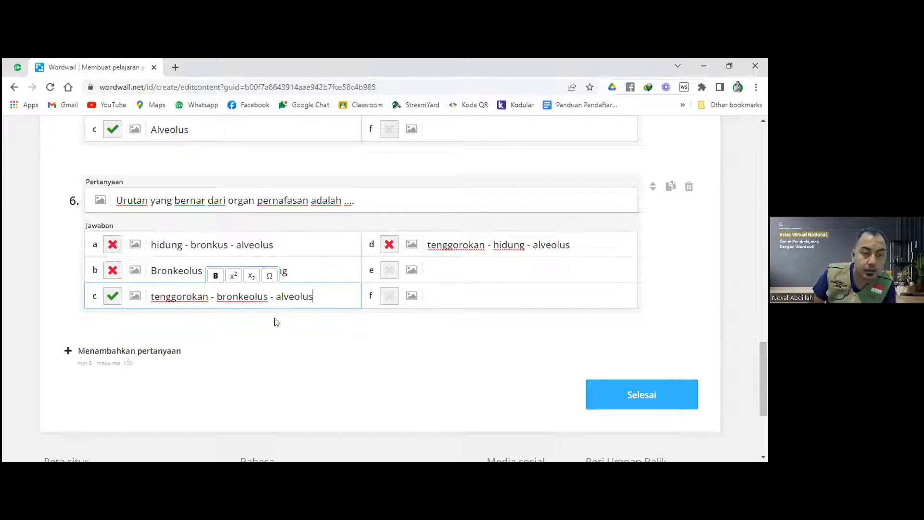
click(113, 245)
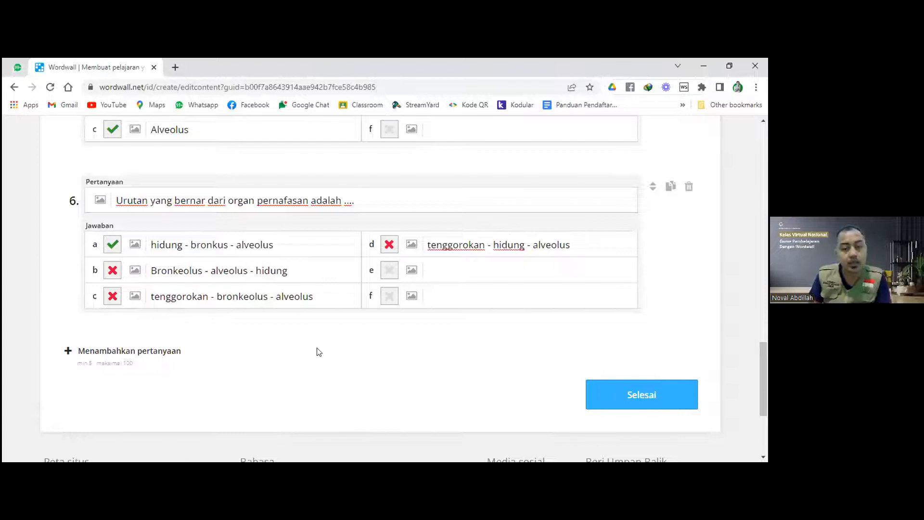
scroll(316, 349, up, 1)
scroll(316, 348, down, 1)
click(629, 406)
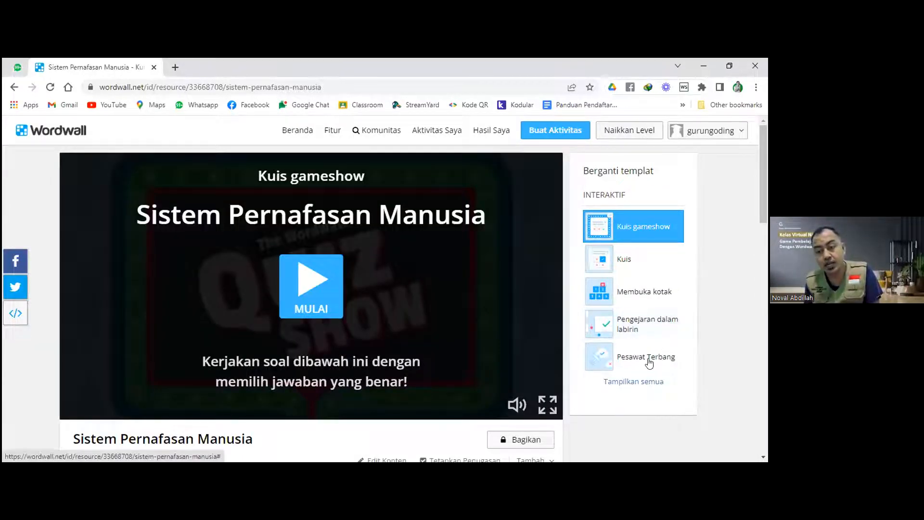
Switch the quiz to Pesawat Terbang and assign it with Papan Peringkat enabled.
click(649, 363)
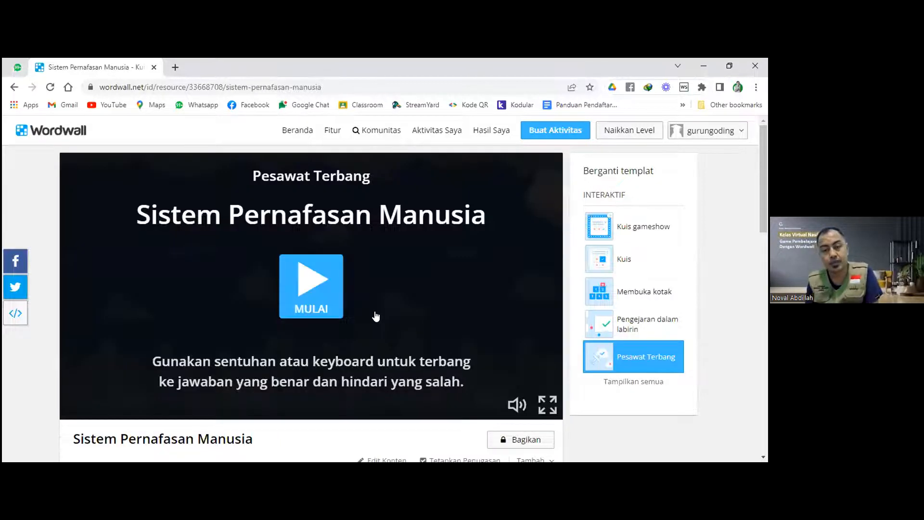
scroll(375, 316, down, 3)
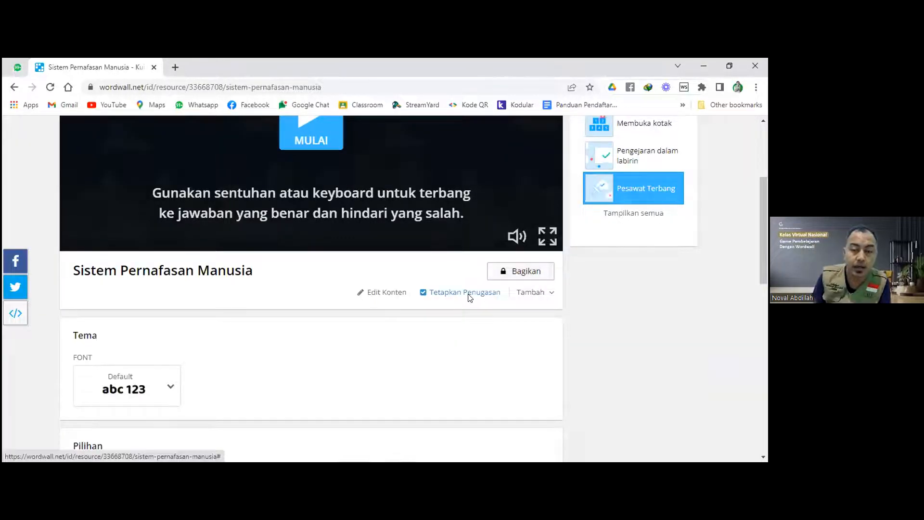
click(470, 292)
click(392, 316)
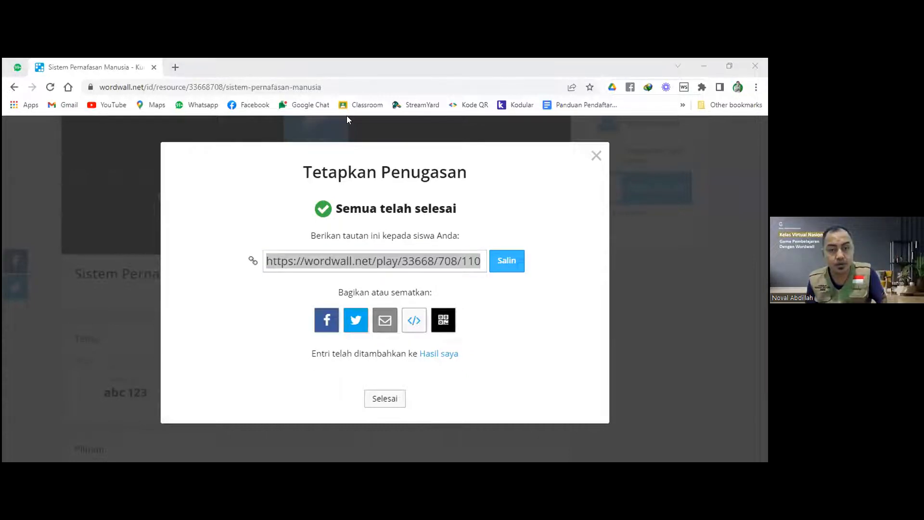
Open the Sistem Pernafasan Manusia student assignment link in a new tab.
click(390, 345)
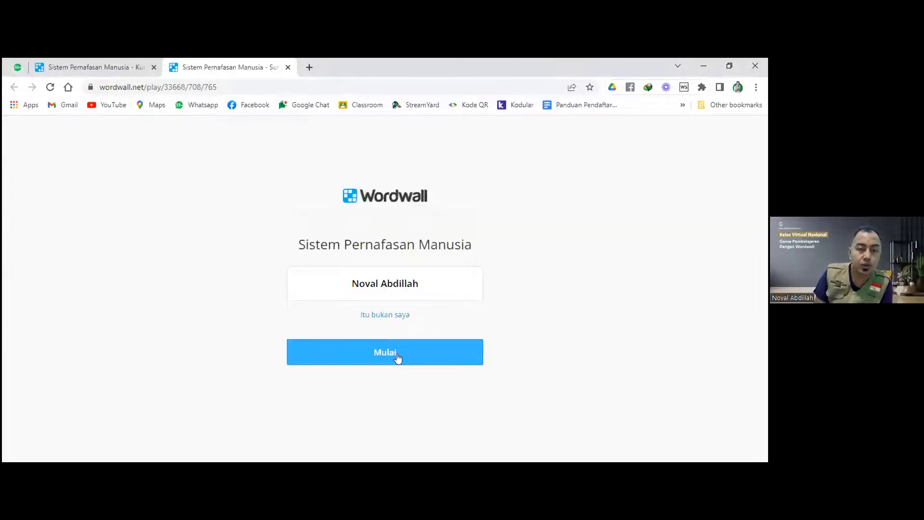
Start the Sistem Pernafasan Manusia assignment as a student with Mulai.
click(390, 347)
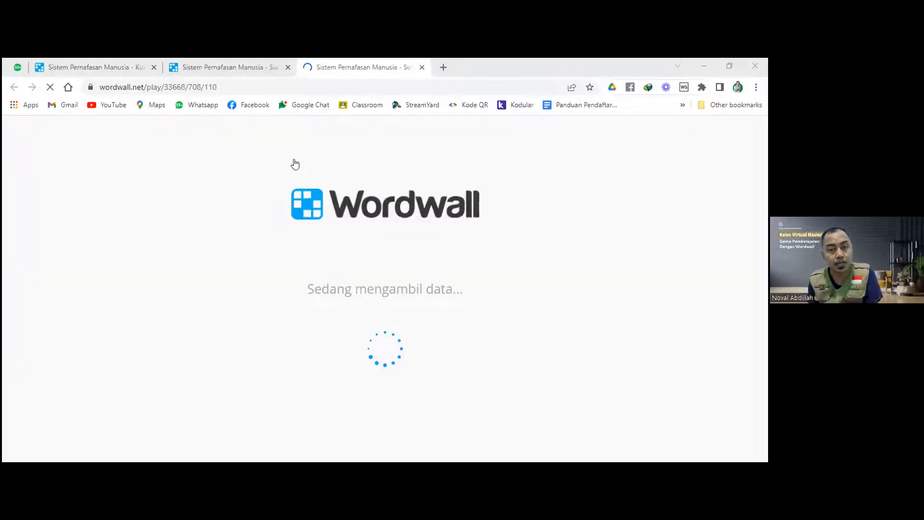
Play the Pesawat Terbang game, then return to the top of the Sistem Pernafasan Manusia activity page.
click(397, 356)
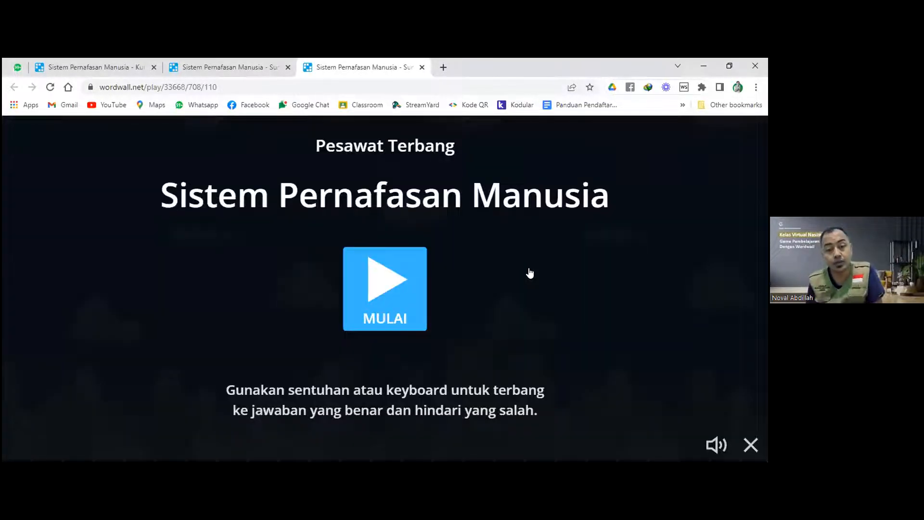
click(509, 262)
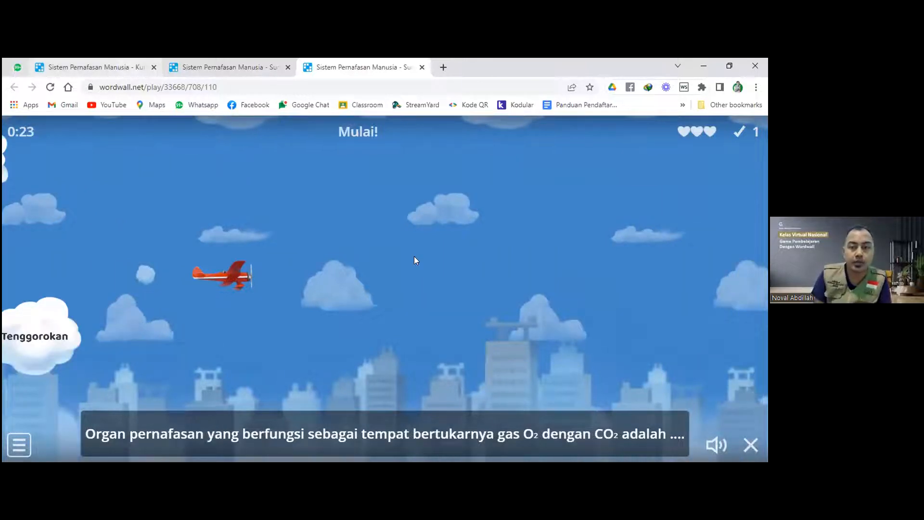
click(97, 67)
scroll(577, 338, up, 1)
scroll(644, 340, up, 3)
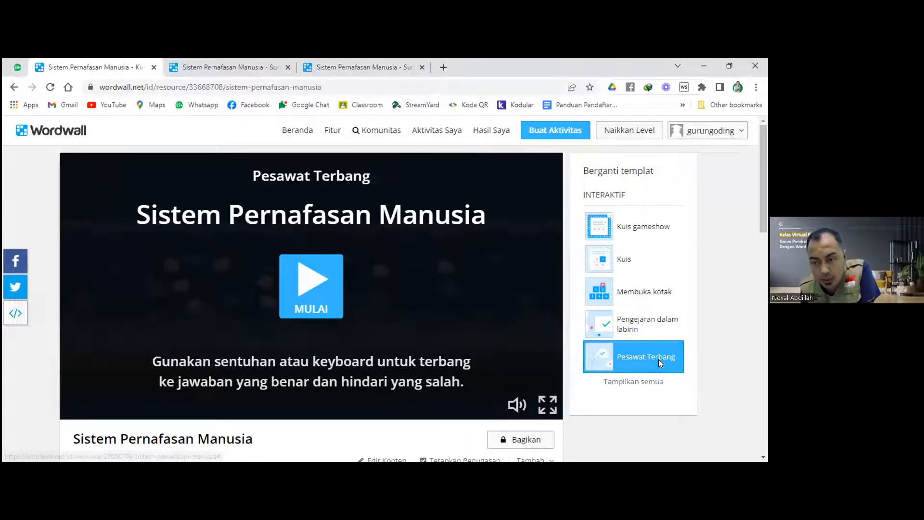
Expand the full template list under Berganti templat for the breathing quiz.
scroll(643, 332, down, 1)
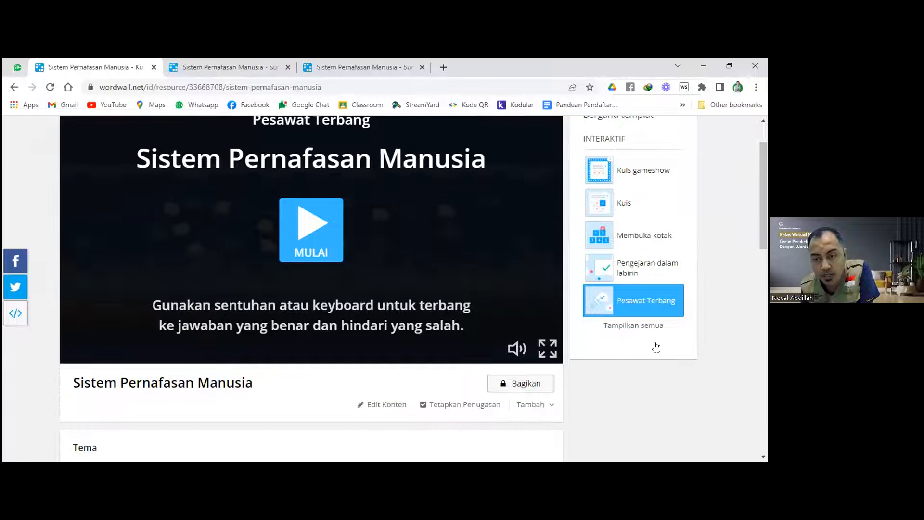
click(655, 346)
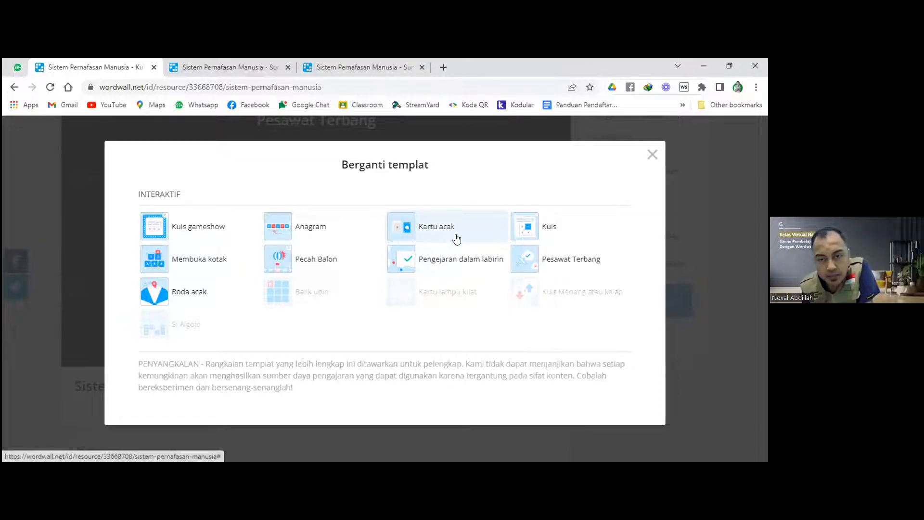
Switch the quiz to Pengejaran dalam labirin and duplicate it for editing as a maze chase.
click(457, 265)
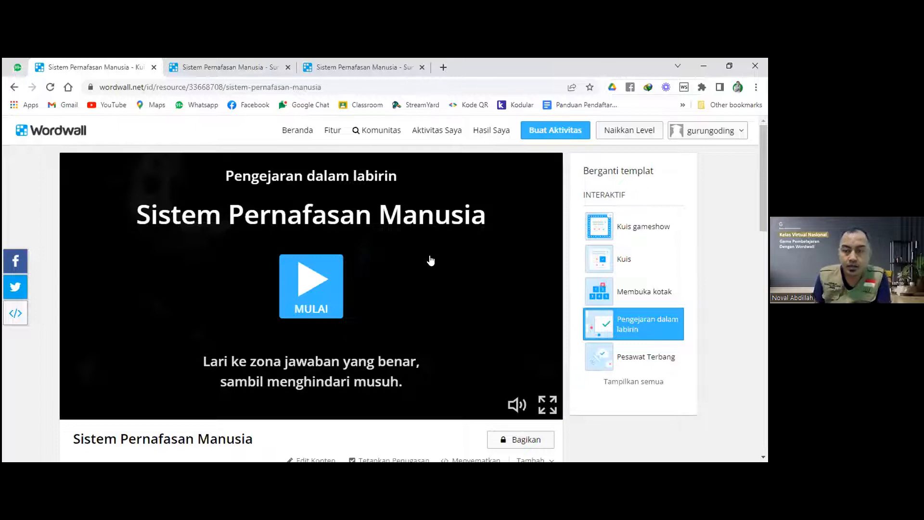
scroll(452, 300, down, 2)
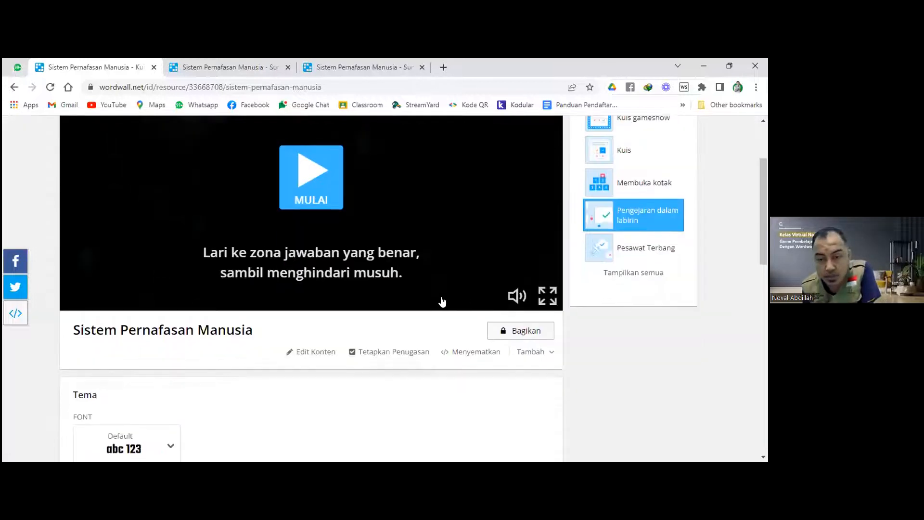
click(309, 350)
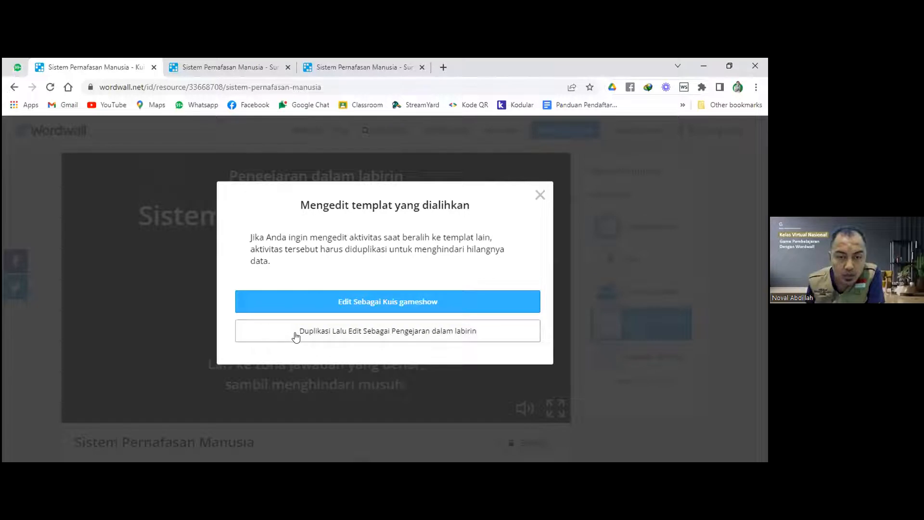
click(409, 333)
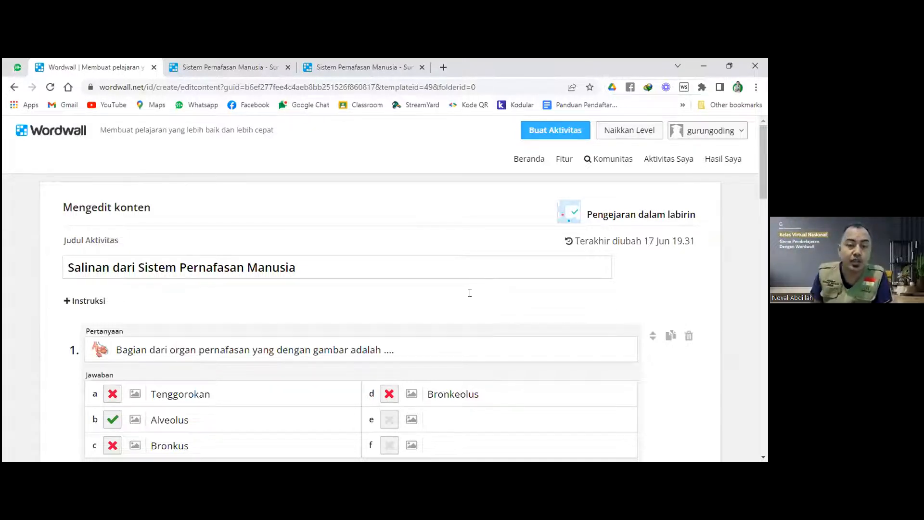
Review the six questions of Salinan dari Sistem Pernafasan Manusia, then go to Beranda.
scroll(274, 306, down, 3)
click(404, 237)
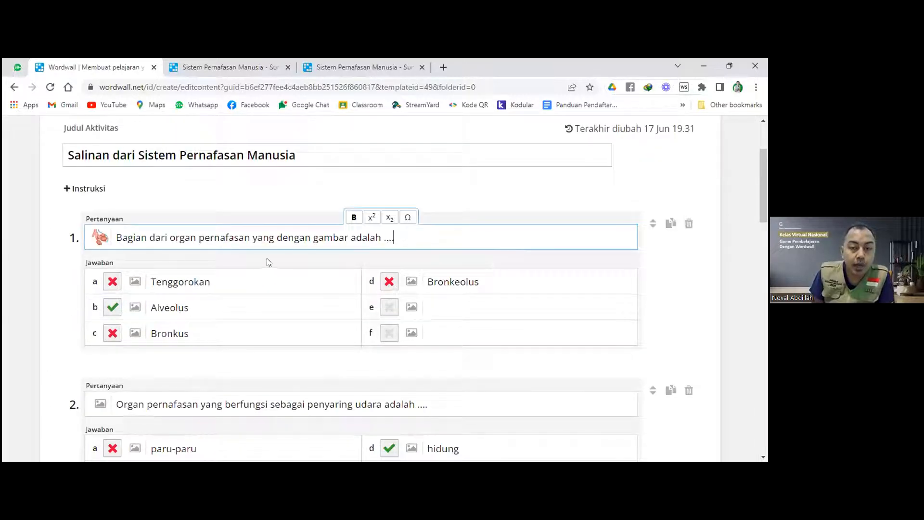
scroll(270, 264, down, 6)
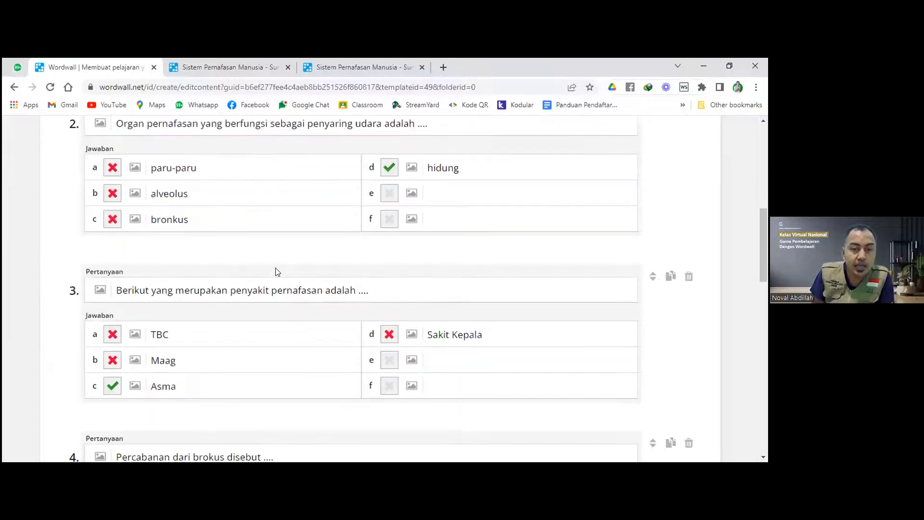
scroll(277, 269, down, 5)
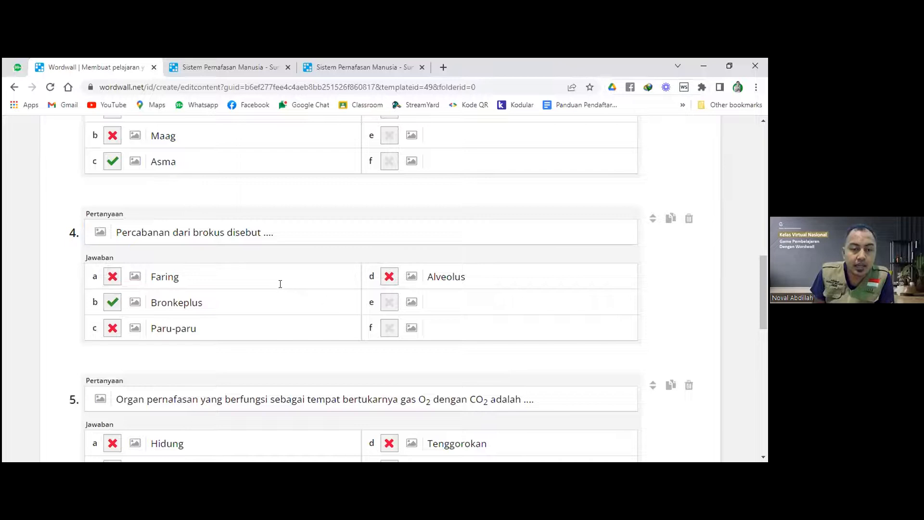
scroll(280, 284, down, 5)
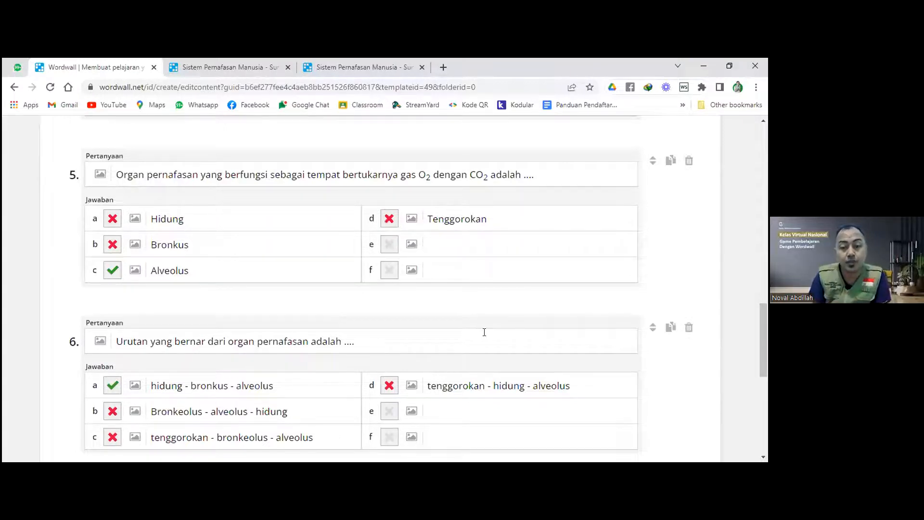
scroll(484, 332, down, 8)
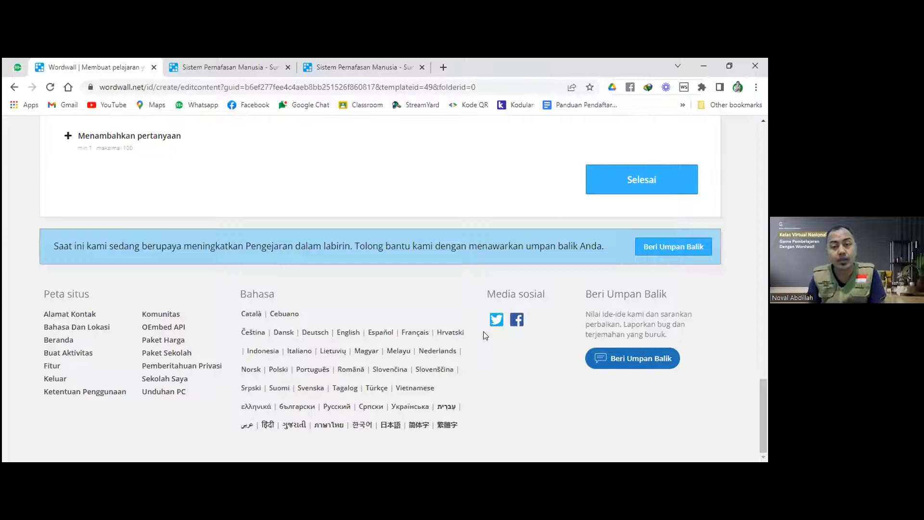
scroll(484, 332, up, 20)
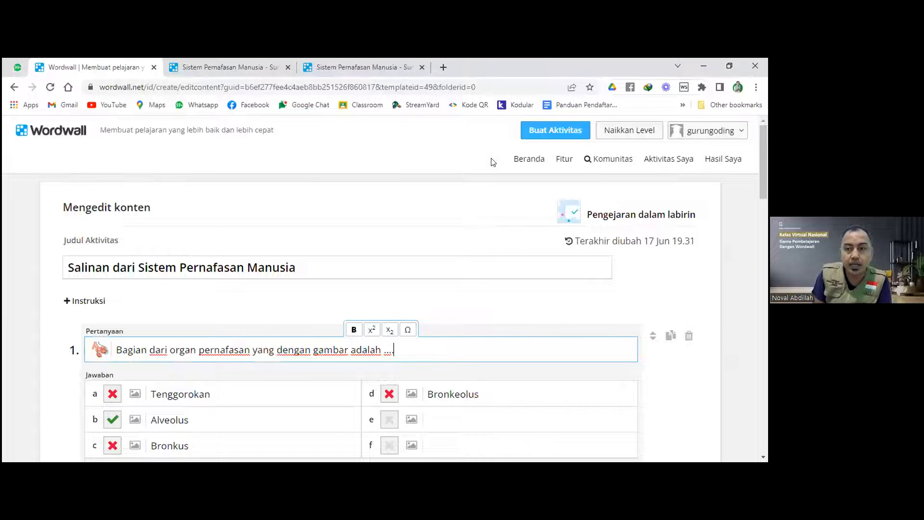
click(525, 159)
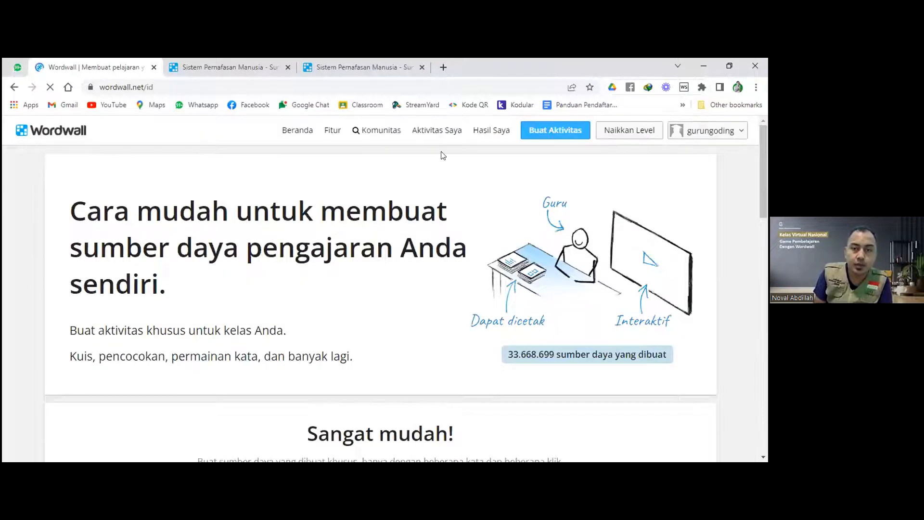
Restore the autosaved maze-chase copy of the breathing quiz from Aktivitas Saya.
click(436, 133)
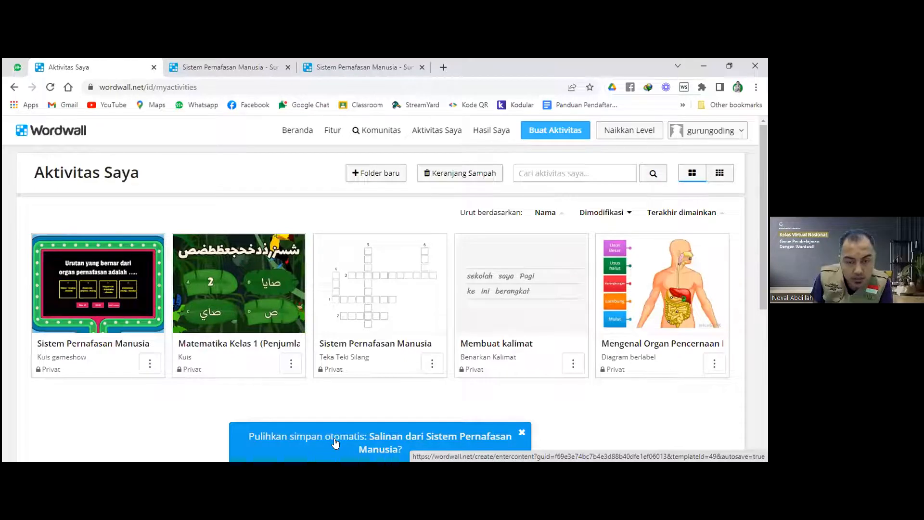
click(431, 451)
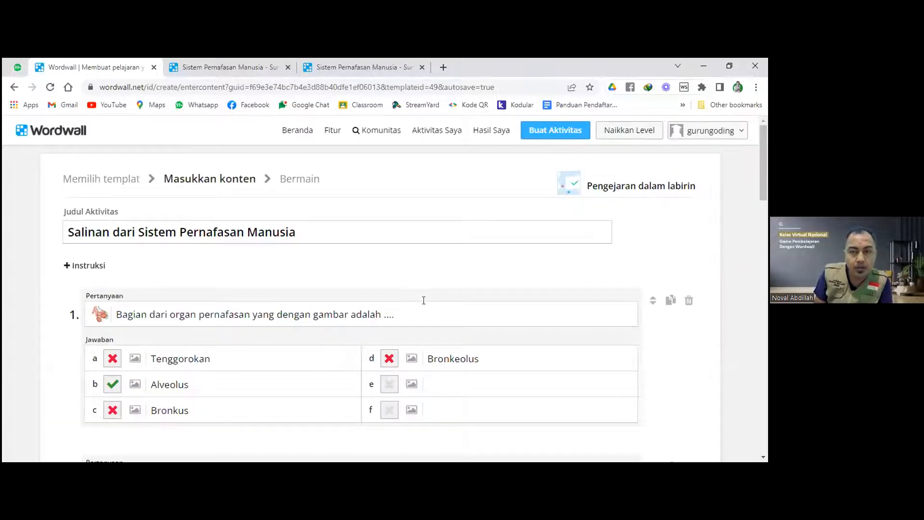
scroll(424, 301, down, 8)
scroll(511, 289, down, 15)
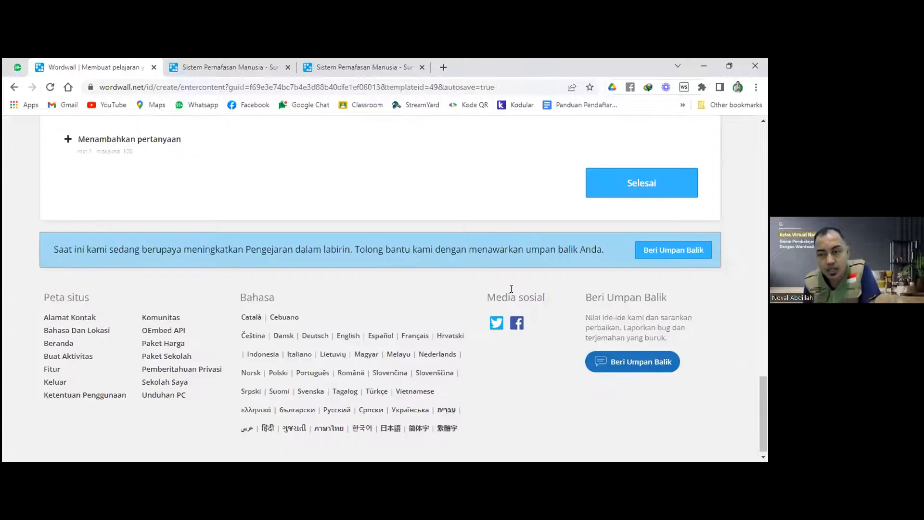
scroll(530, 275, up, 2)
scroll(403, 307, up, 1)
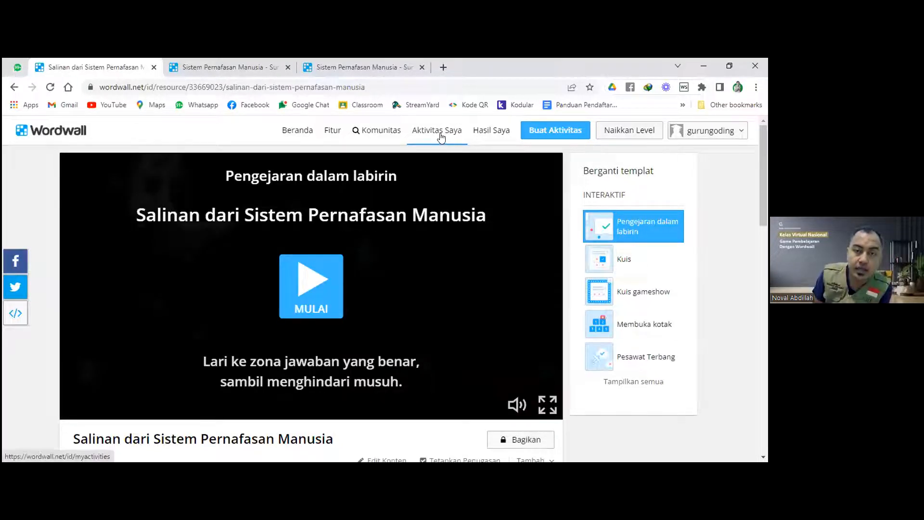
Check the new maze-chase card in Aktivitas Saya, then open Mengenal Organ Pencernaan Manusia.
click(439, 137)
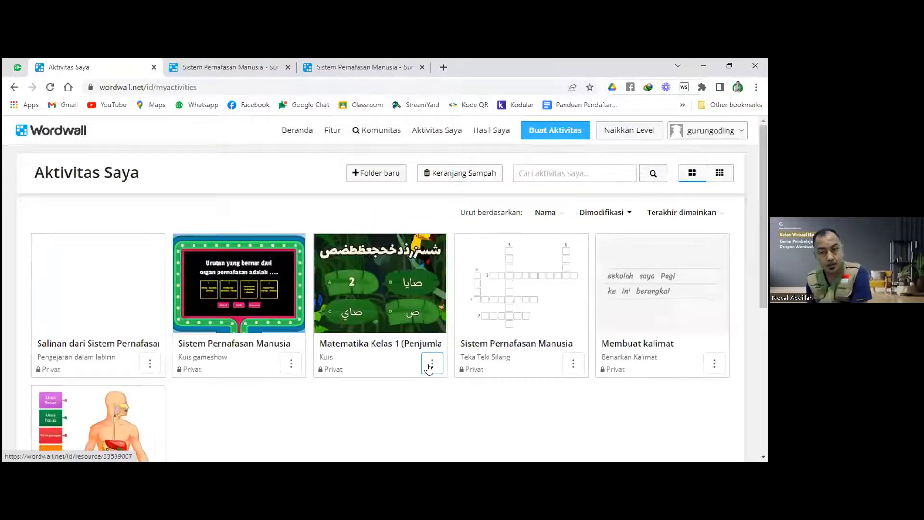
scroll(382, 358, down, 1)
scroll(383, 361, down, 1)
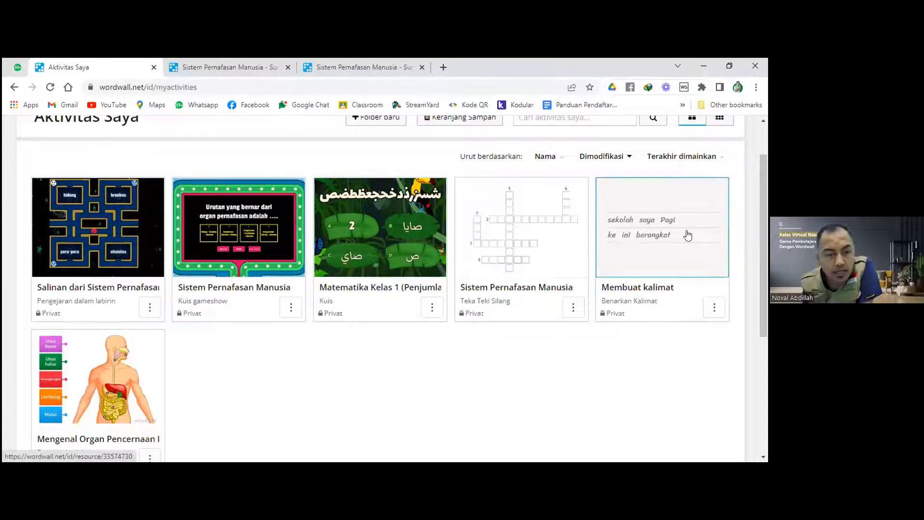
click(103, 377)
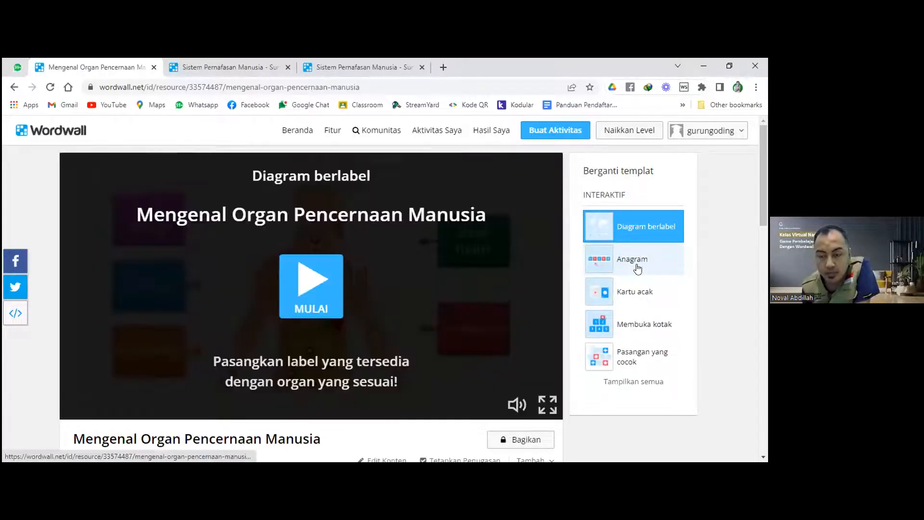
Switch the digestion diagram to the Pasangan yang cocok template and choose Edit Konten.
scroll(638, 268, down, 2)
scroll(638, 268, up, 2)
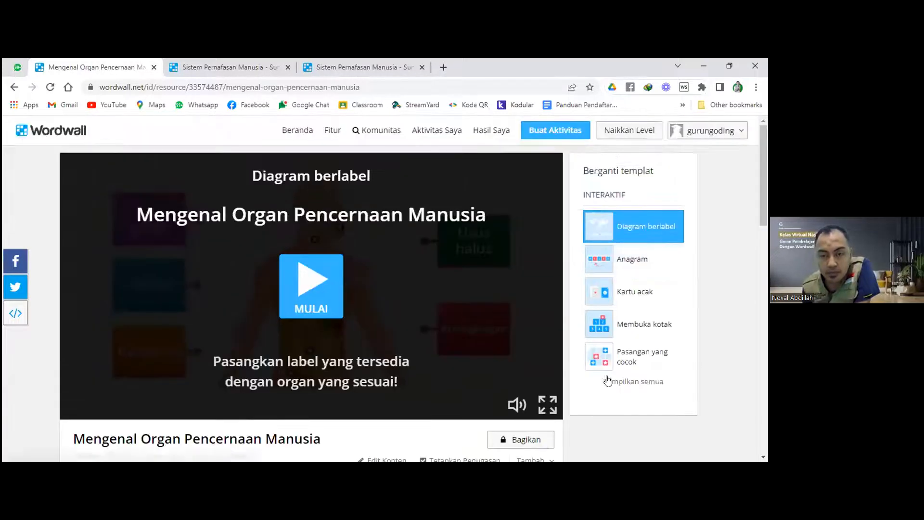
click(614, 382)
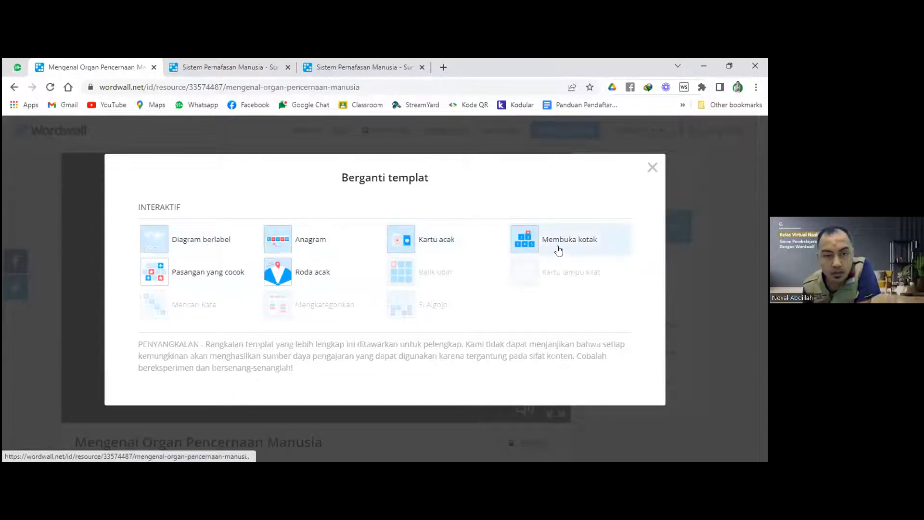
click(220, 275)
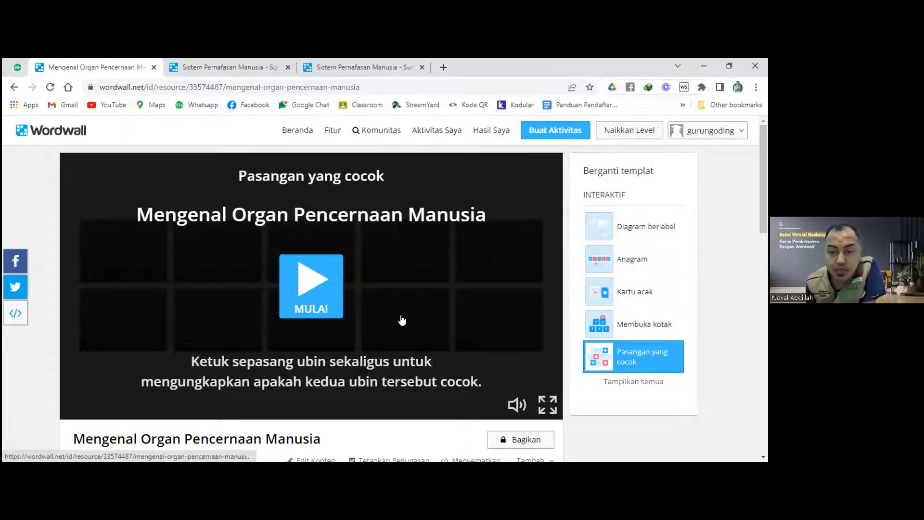
scroll(402, 320, down, 3)
click(315, 294)
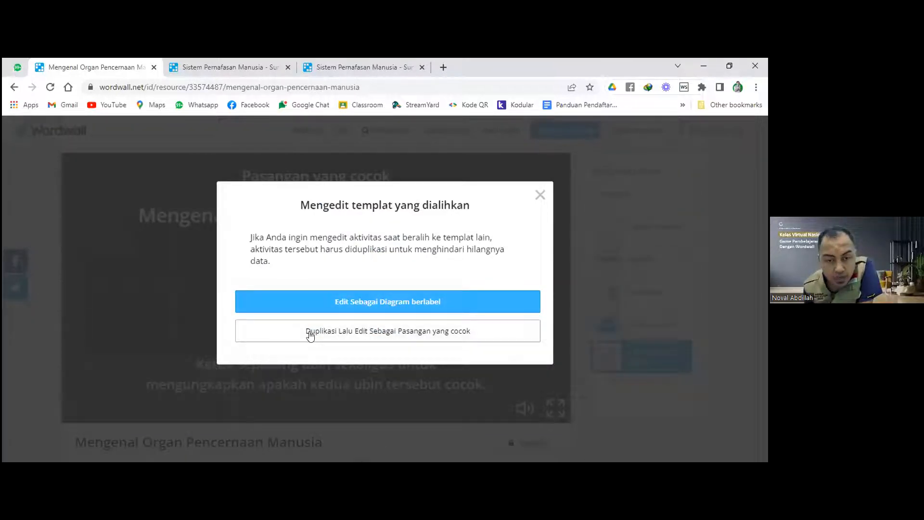
Duplicate the digestion diagram for editing as a Pasangan yang cocok copy.
click(385, 336)
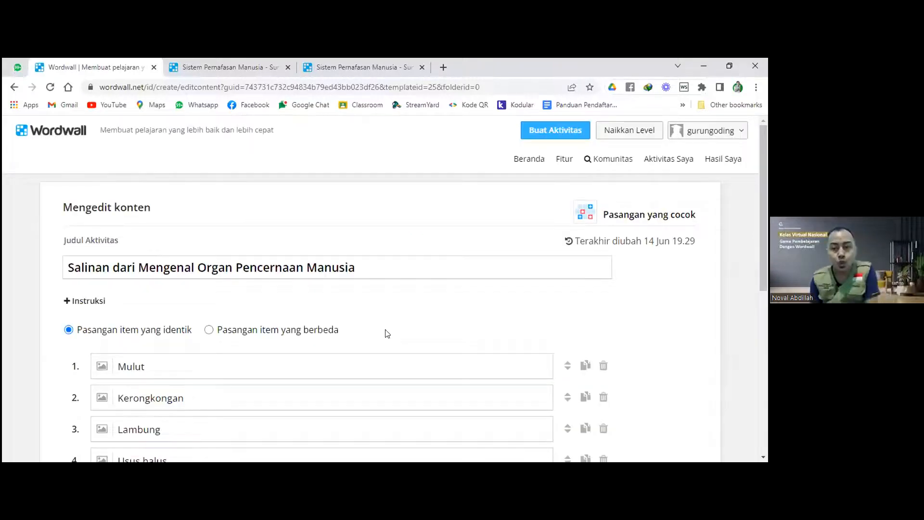
scroll(515, 288, down, 4)
scroll(515, 288, up, 1)
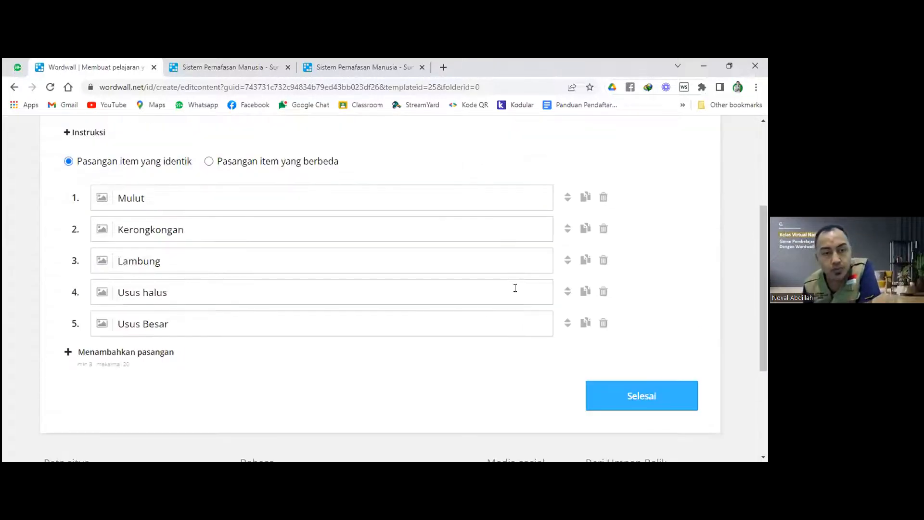
scroll(515, 288, up, 1)
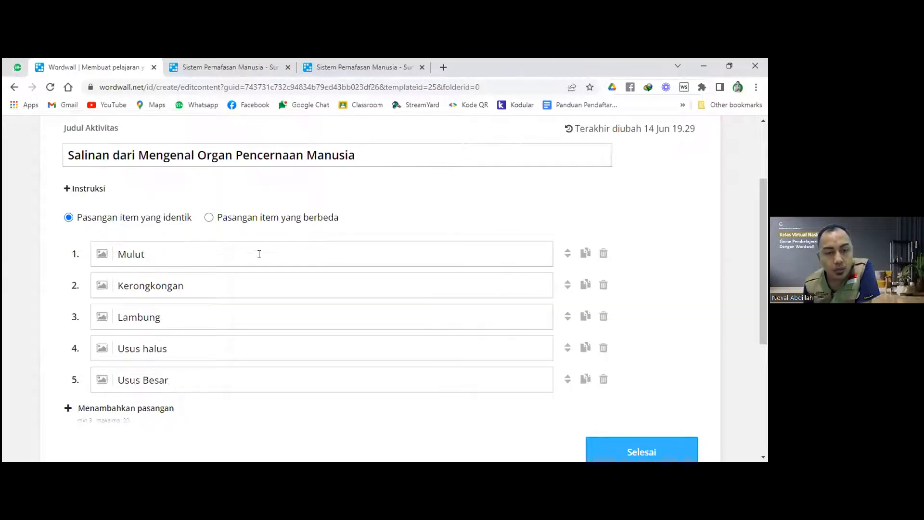
Set the pair type to identical items and save the five-organ copy.
click(209, 217)
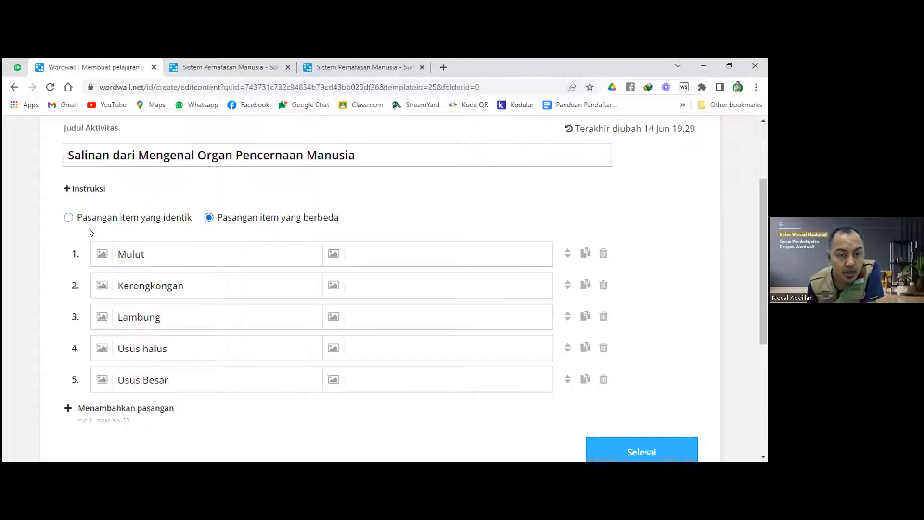
click(69, 217)
click(209, 218)
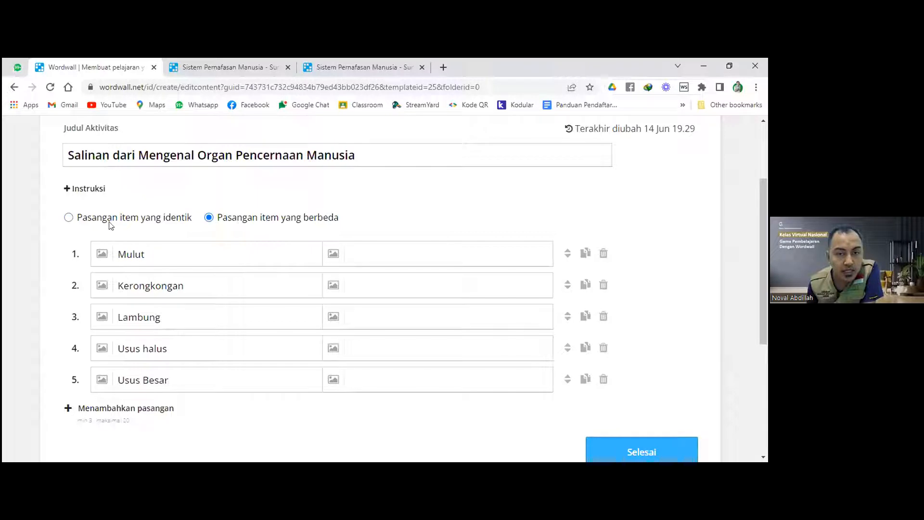
click(69, 217)
scroll(654, 380, down, 1)
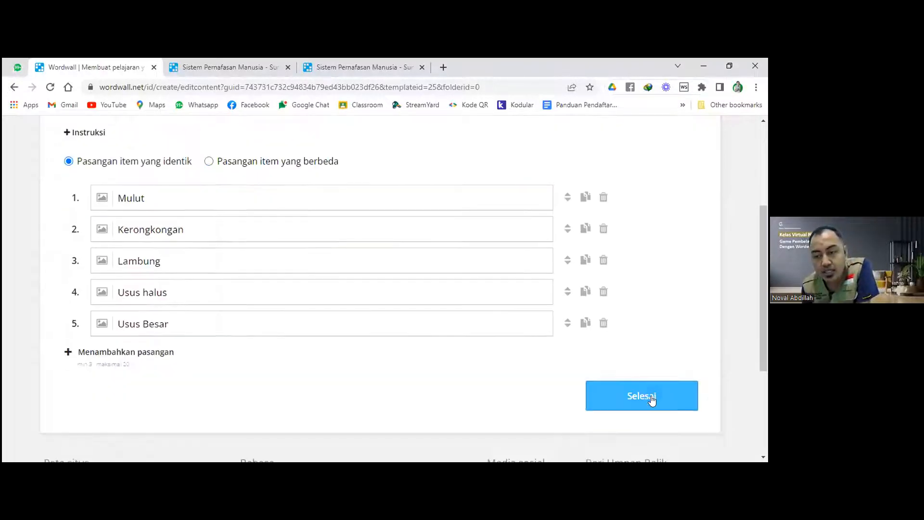
click(652, 397)
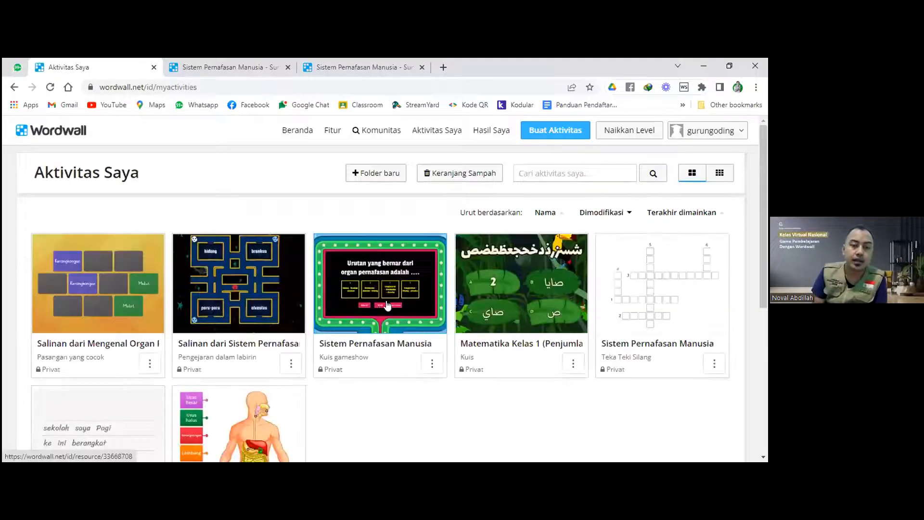
Scroll Aktivitas Saya to view the new Salinan dari Mengenal Organ… matching-pairs card.
scroll(145, 277, down, 1)
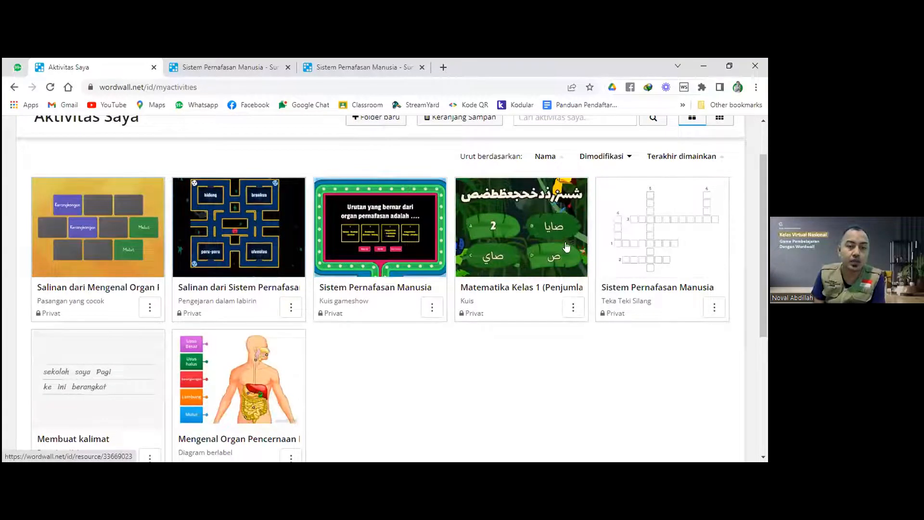
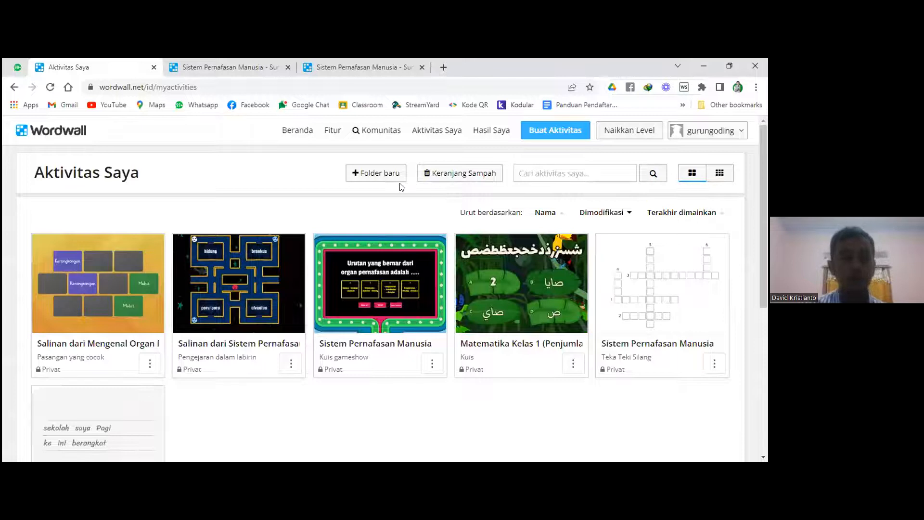
Open Keranjang Sampah holding the deleted Mengenal Organ Pencernaan diagram, try restoring it, then go back.
click(478, 179)
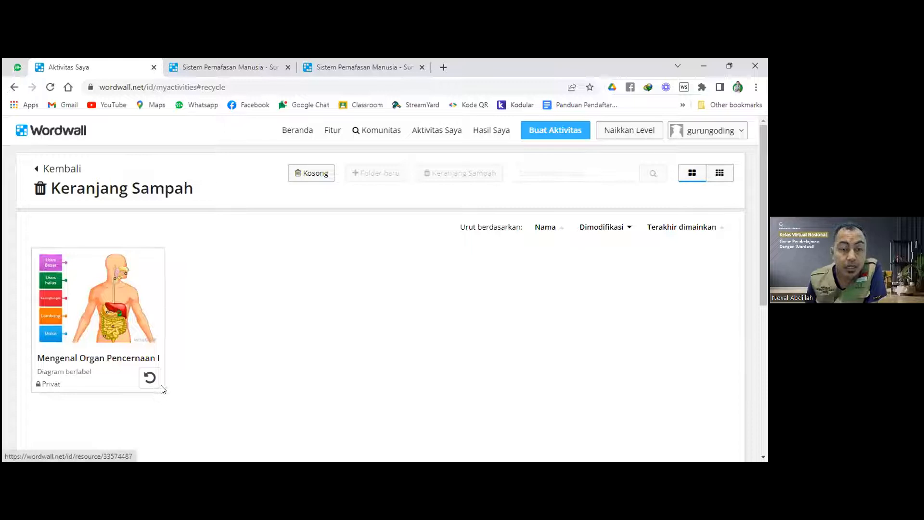
click(148, 381)
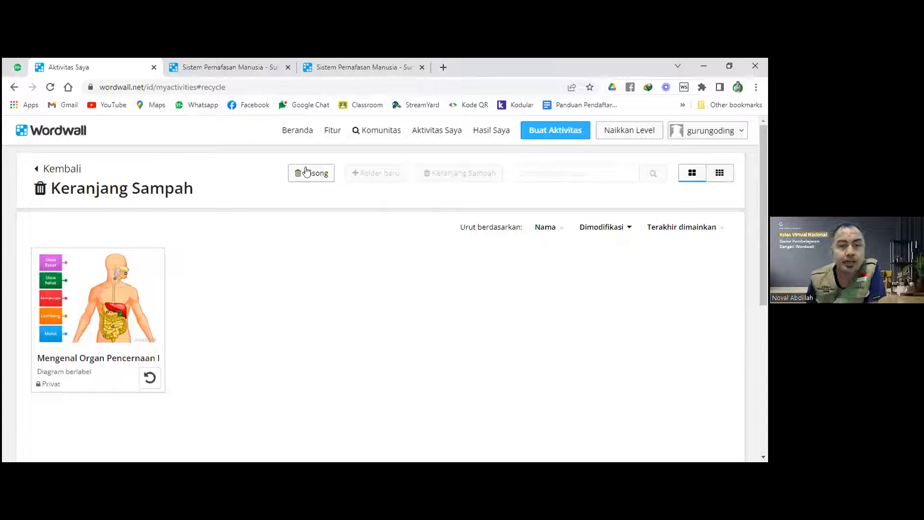
click(14, 87)
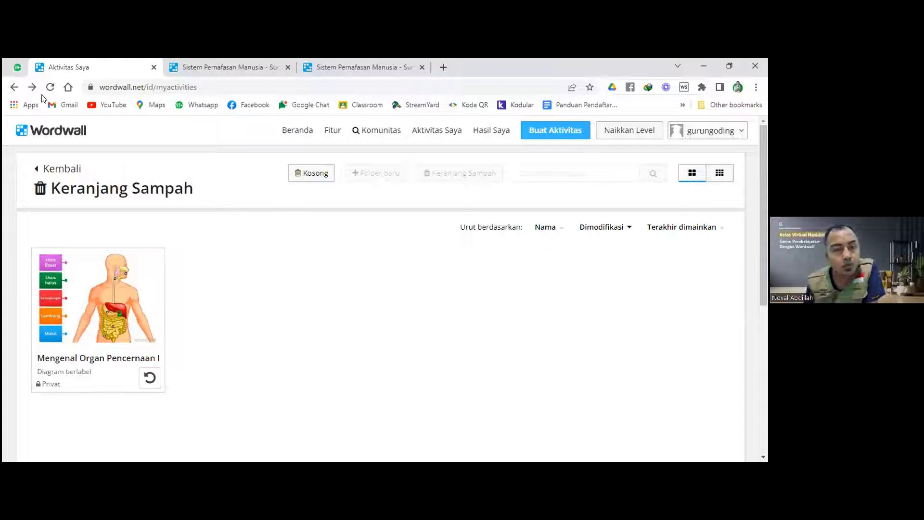
Go back to Aktivitas Saya and open the Folder baru dialog.
click(15, 87)
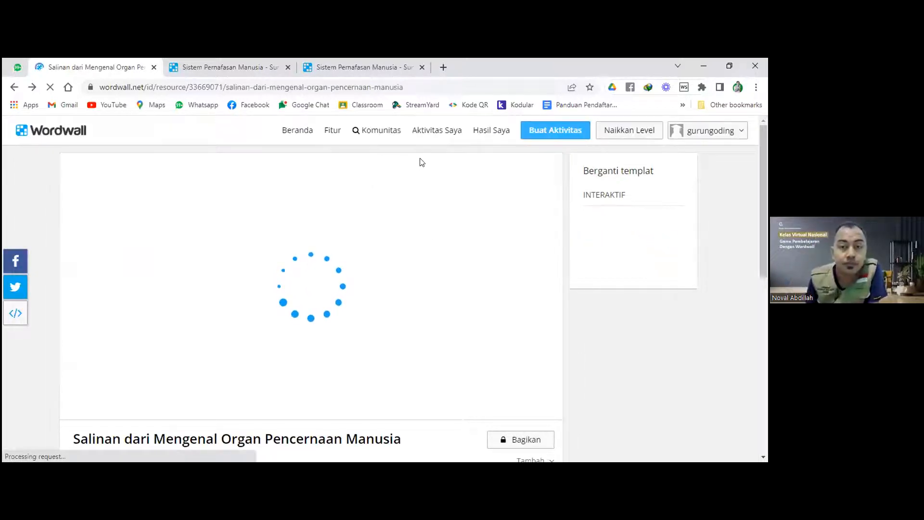
click(437, 130)
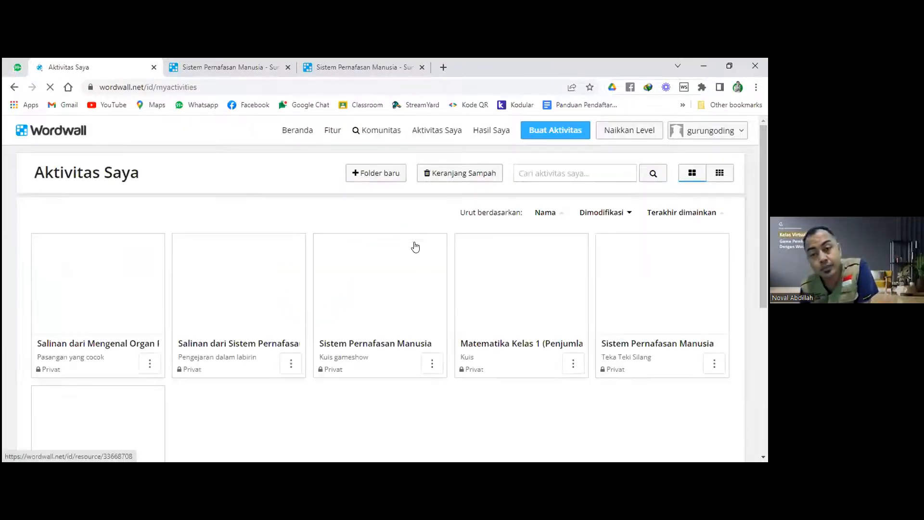
scroll(372, 369, down, 2)
scroll(372, 369, up, 2)
click(379, 173)
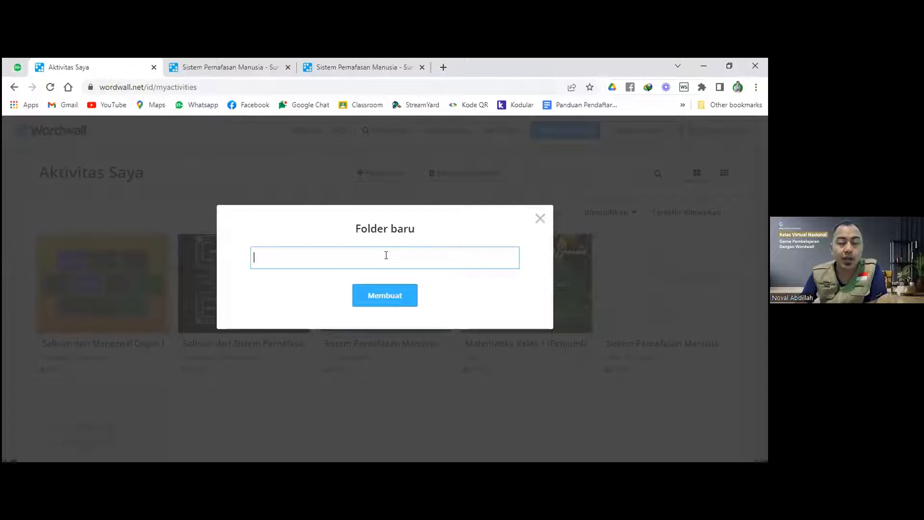
Name the folder Kelas X, replace it with Tema 1, then close without creating it.
text(Kel)
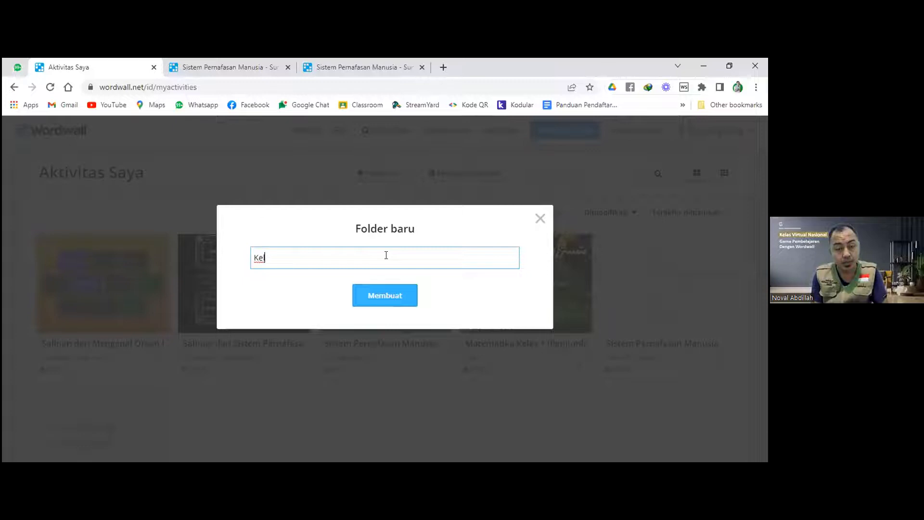
text(as)
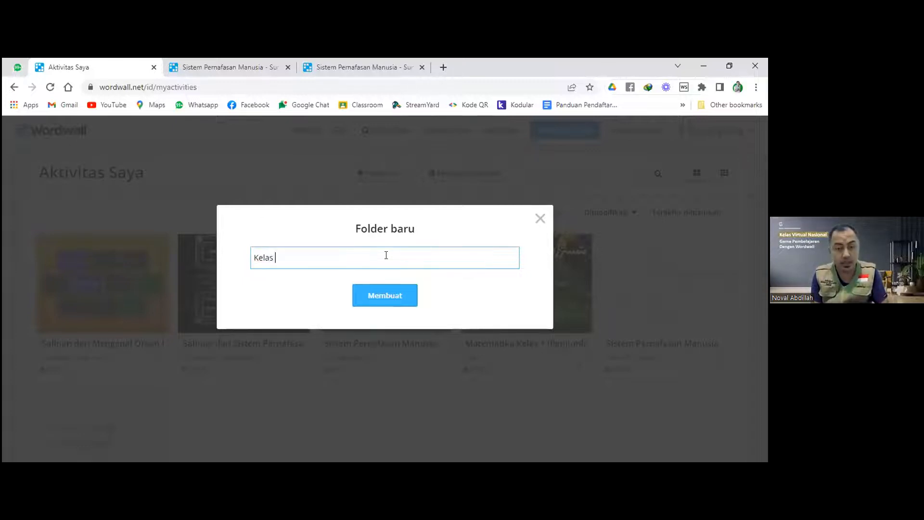
text( X)
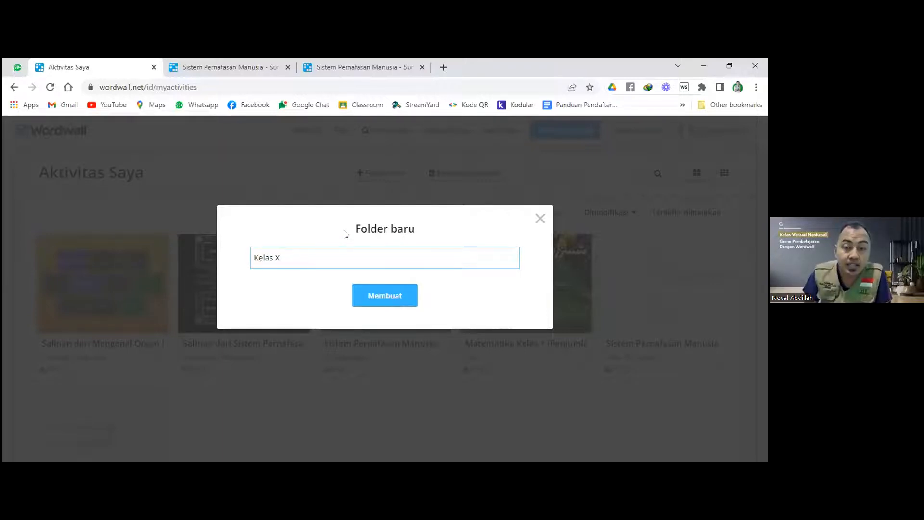
drag(296, 254, 248, 258)
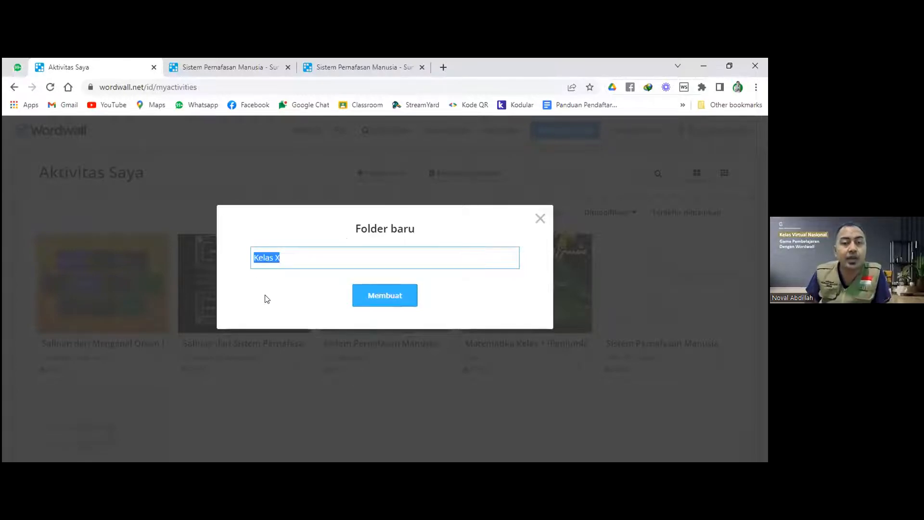
text(Te)
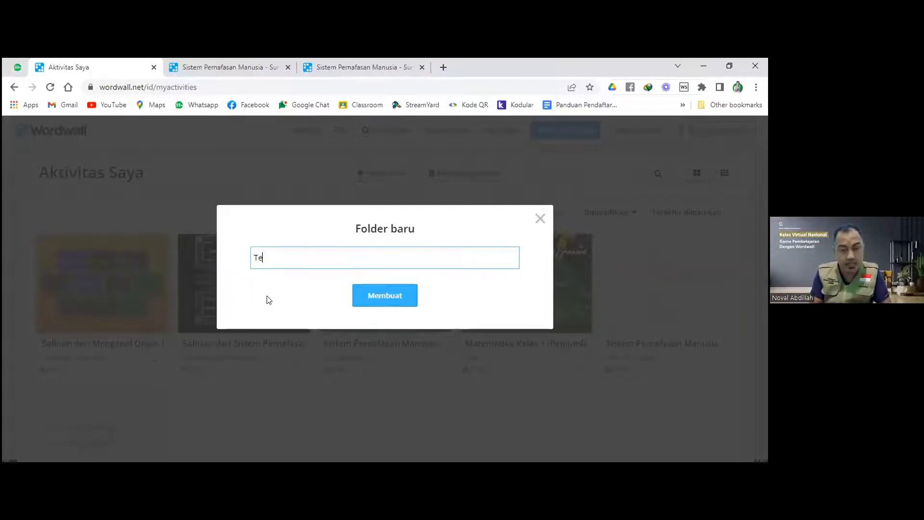
text(ma 1)
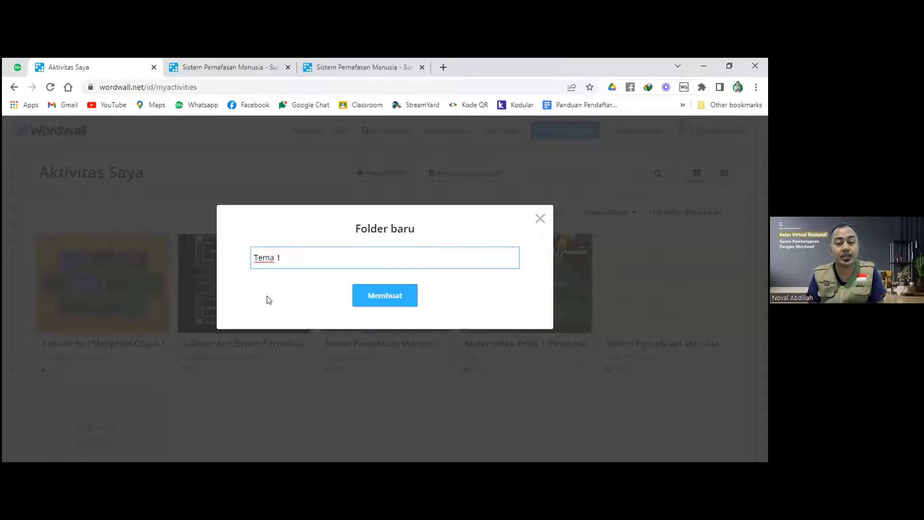
click(540, 219)
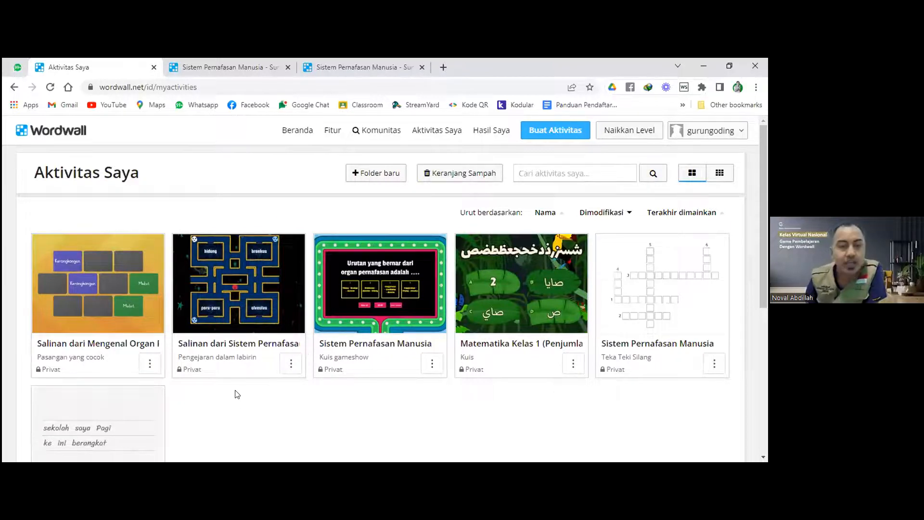
scroll(235, 392, down, 3)
scroll(235, 392, up, 2)
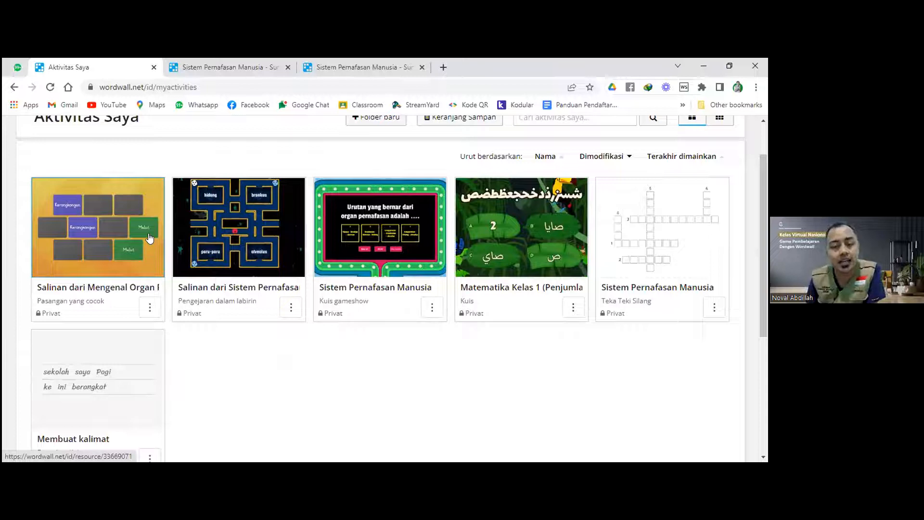
scroll(200, 385, down, 4)
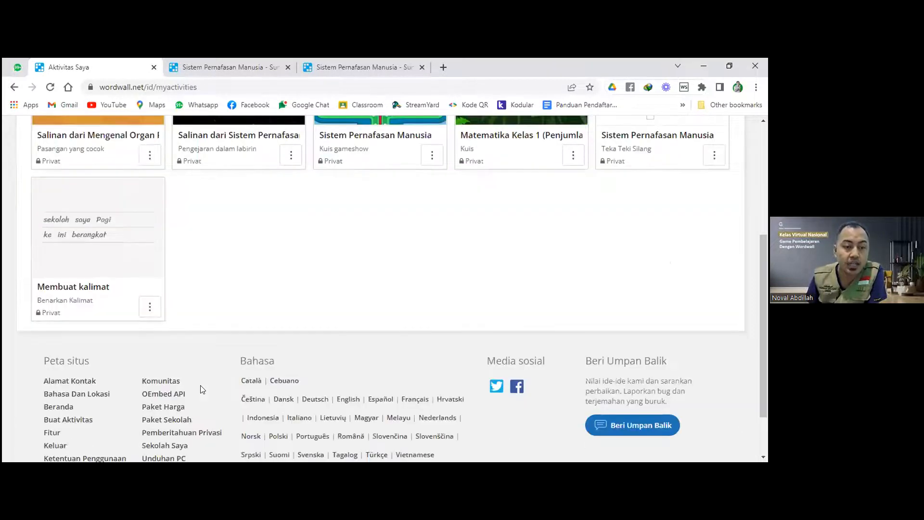
scroll(239, 297, up, 2)
scroll(239, 297, down, 1)
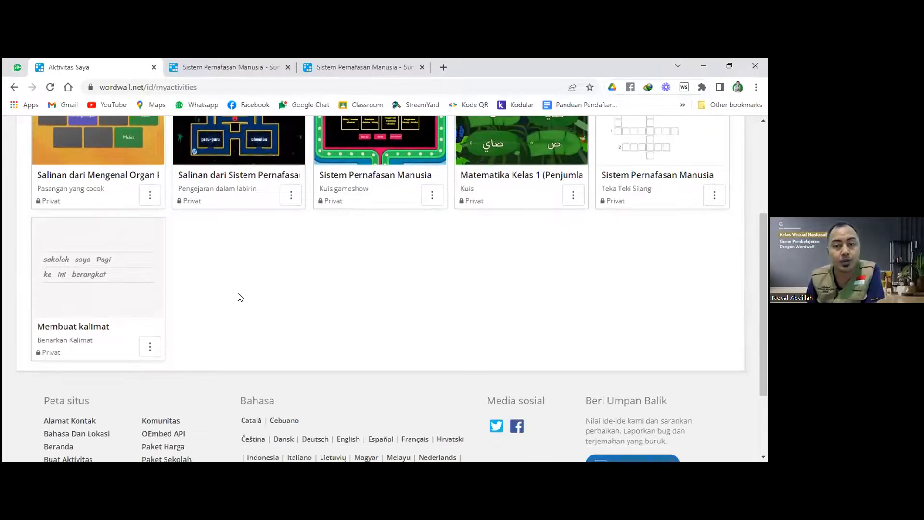
Duplicate Membuat kalimat, then duplicate the resulting Copy of Membuat kalimat.
click(149, 346)
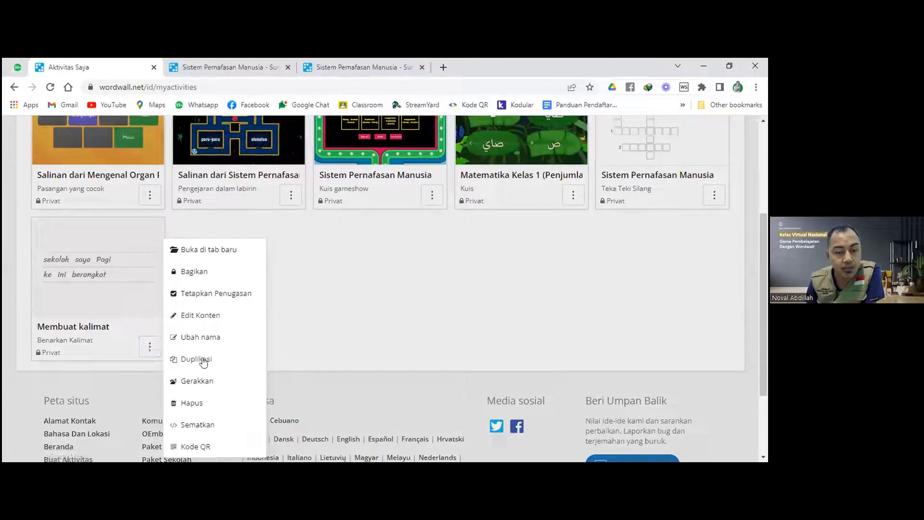
click(321, 315)
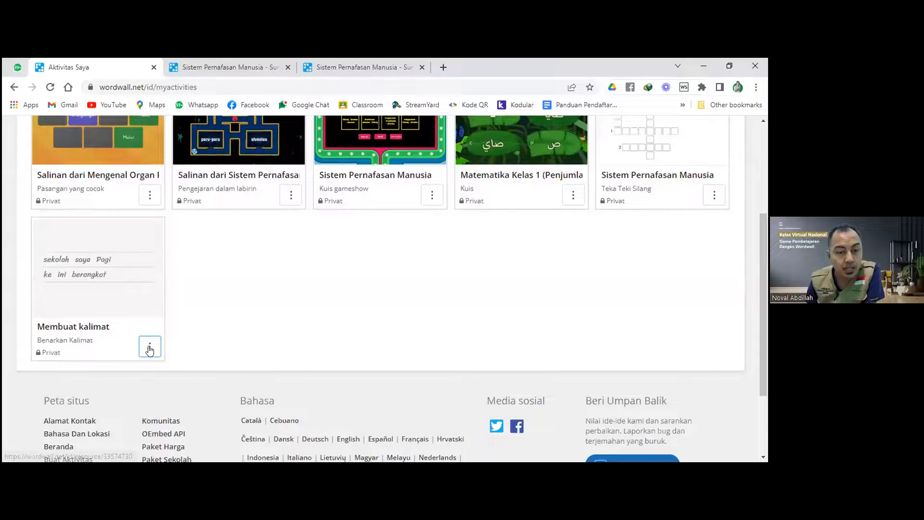
click(150, 348)
click(190, 359)
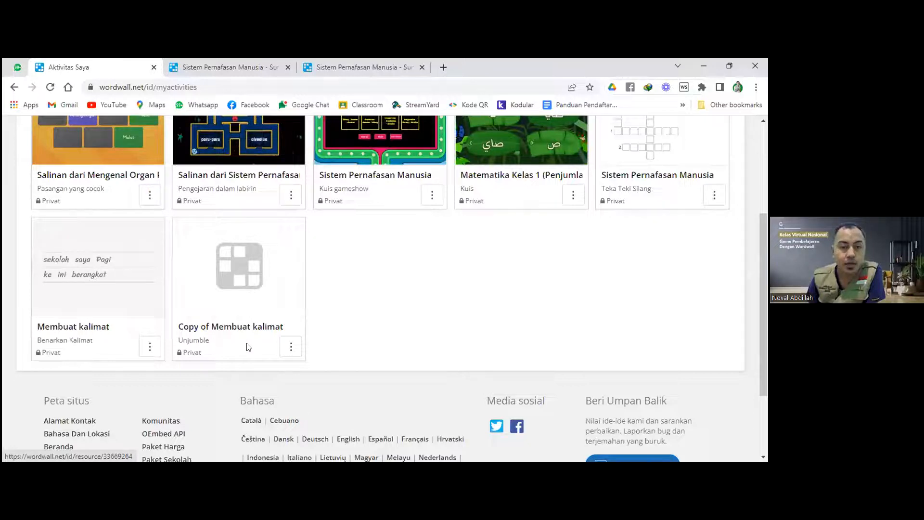
click(291, 347)
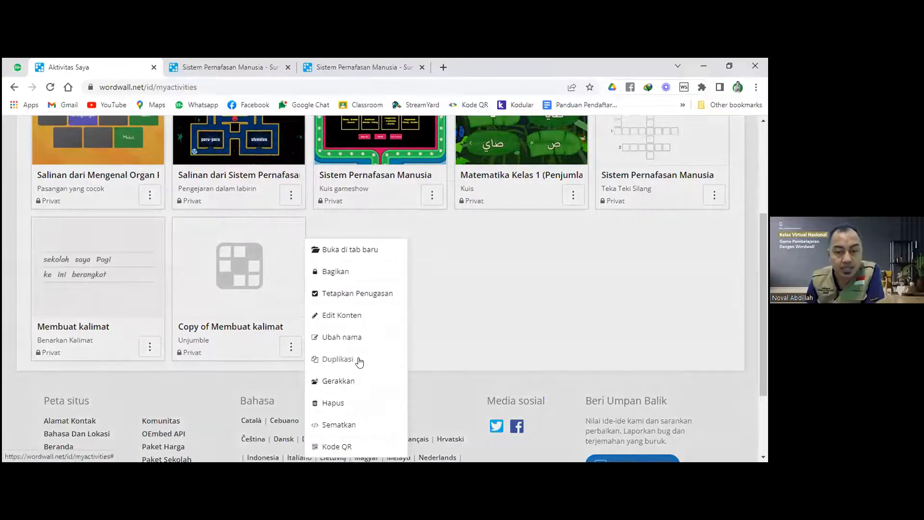
click(361, 358)
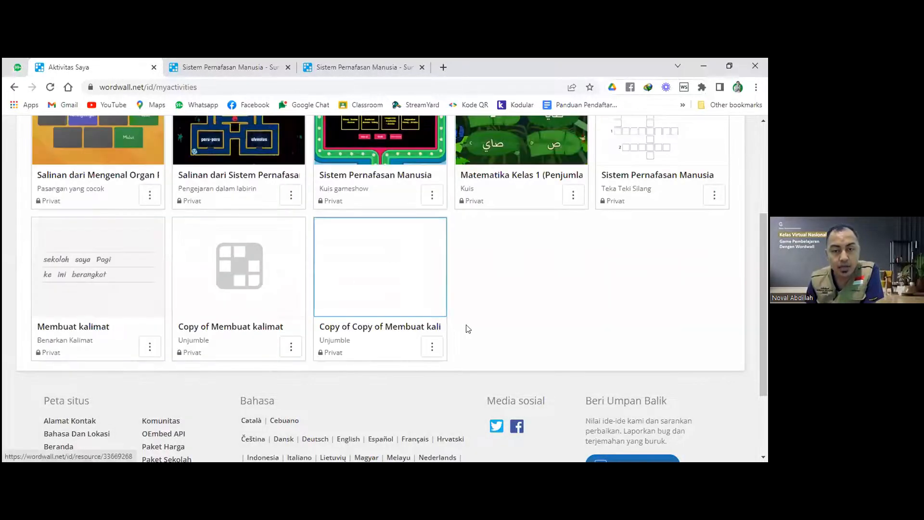
Delete the Copy of Membuat kalimat duplicates from the activity list.
click(285, 352)
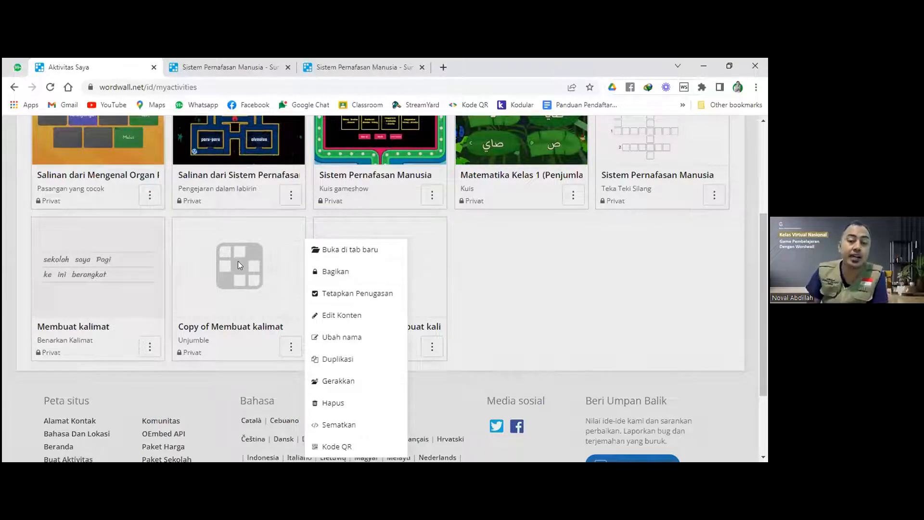
click(357, 407)
click(291, 346)
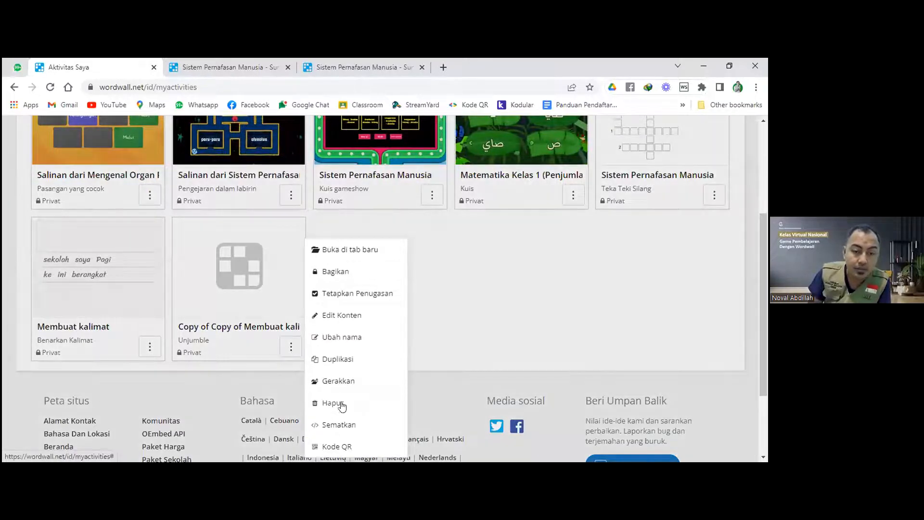
click(342, 403)
scroll(403, 295, up, 1)
scroll(404, 295, up, 2)
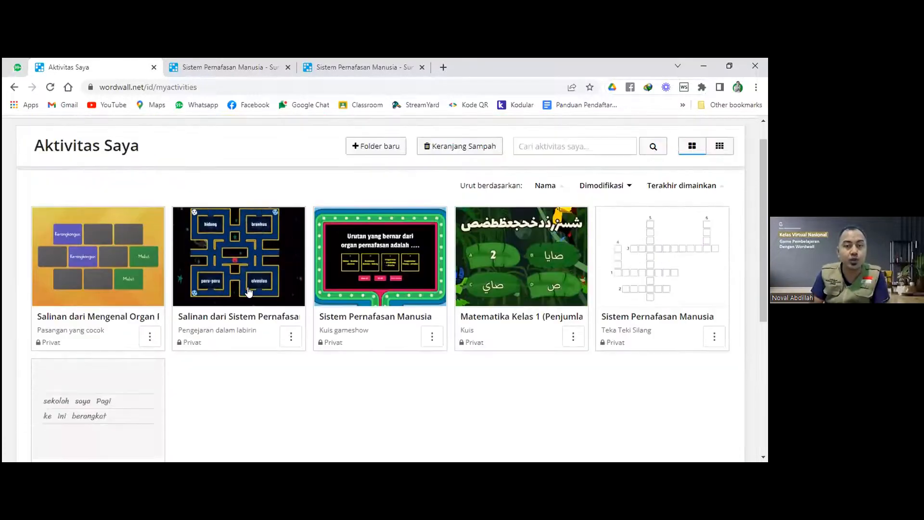
scroll(516, 314, up, 1)
scroll(385, 334, down, 2)
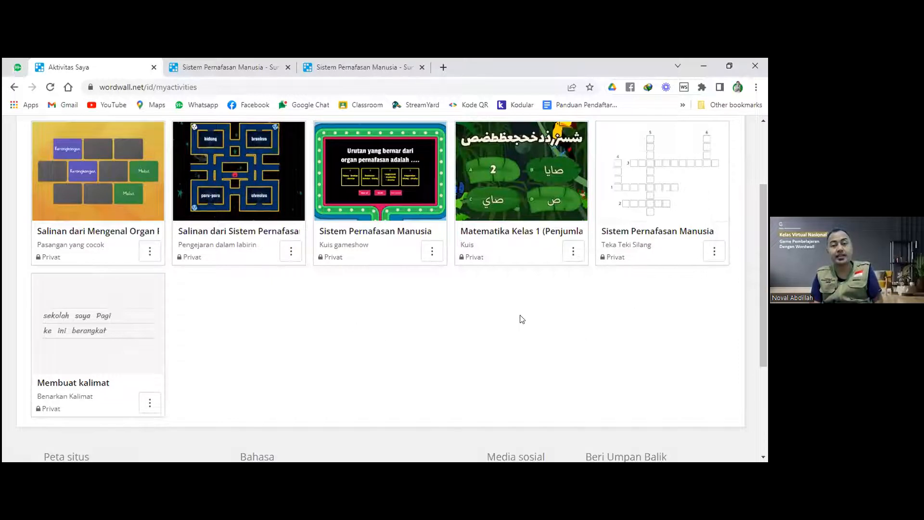
scroll(522, 319, up, 1)
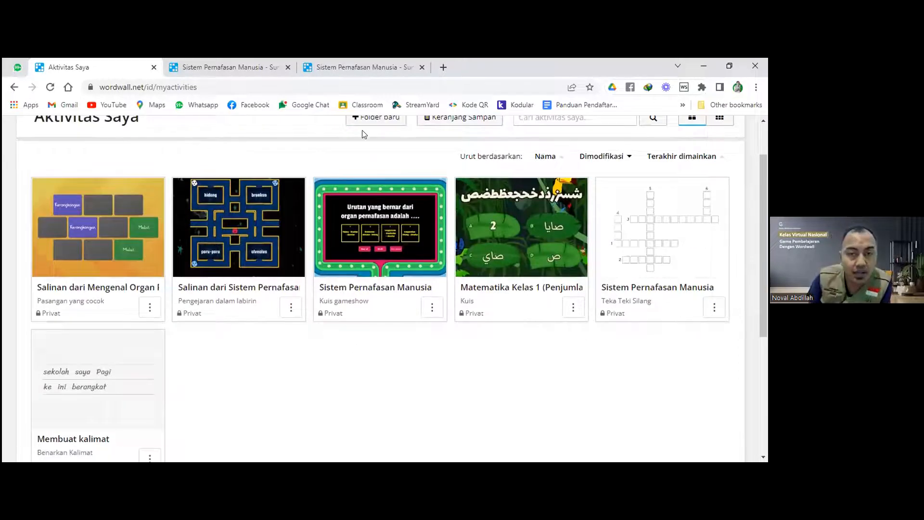
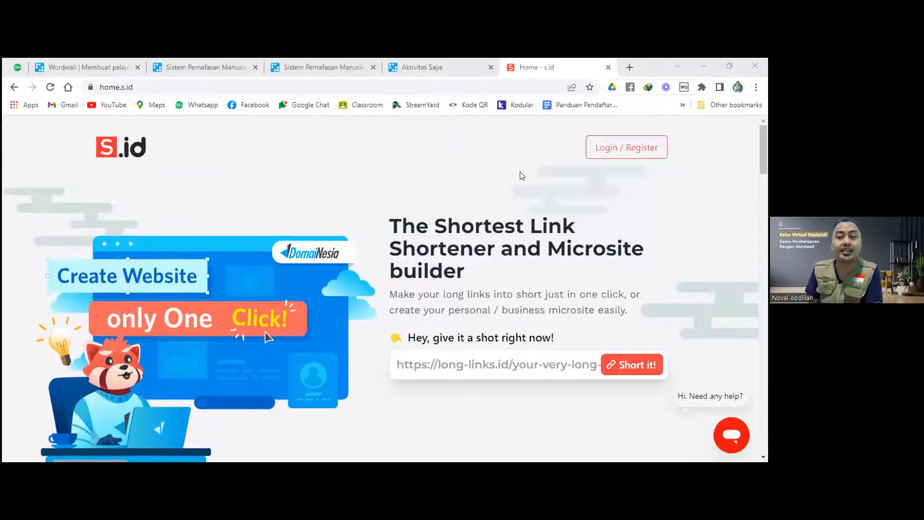
Log in to s.id with a Google account from the Login / Register page.
click(619, 148)
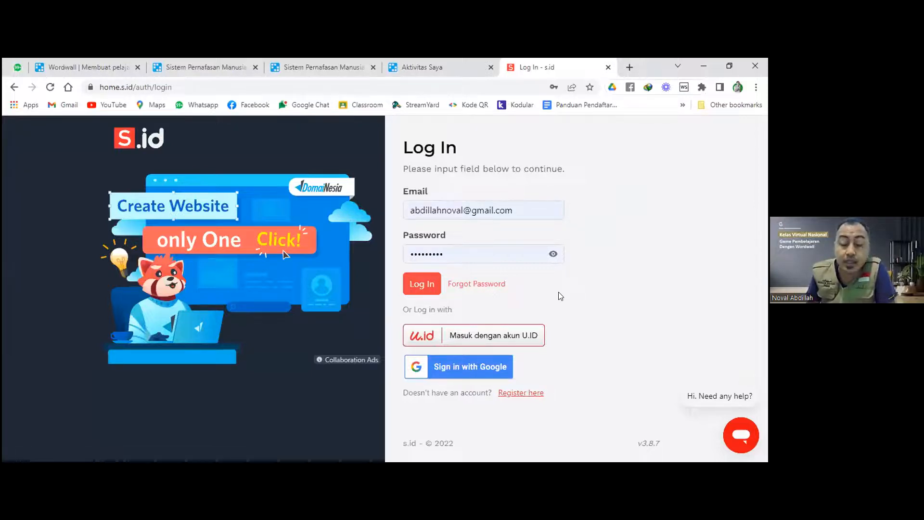
click(471, 369)
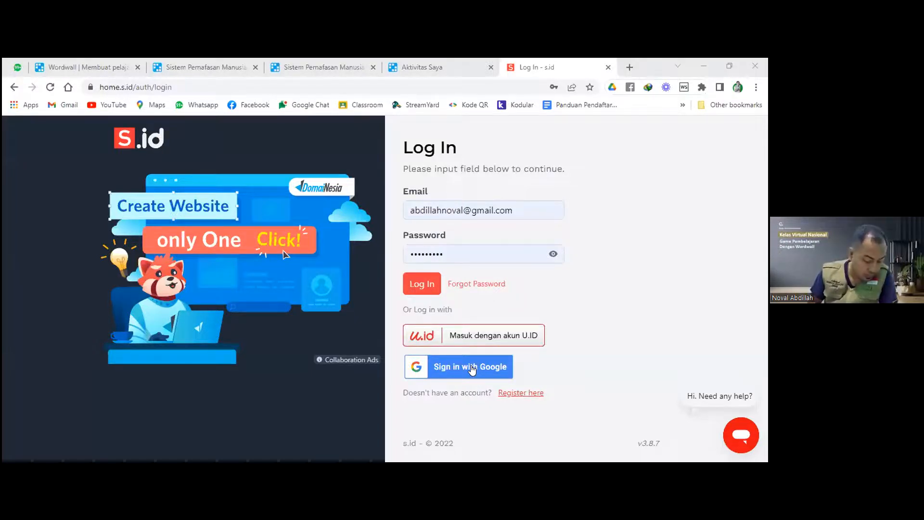
click(472, 369)
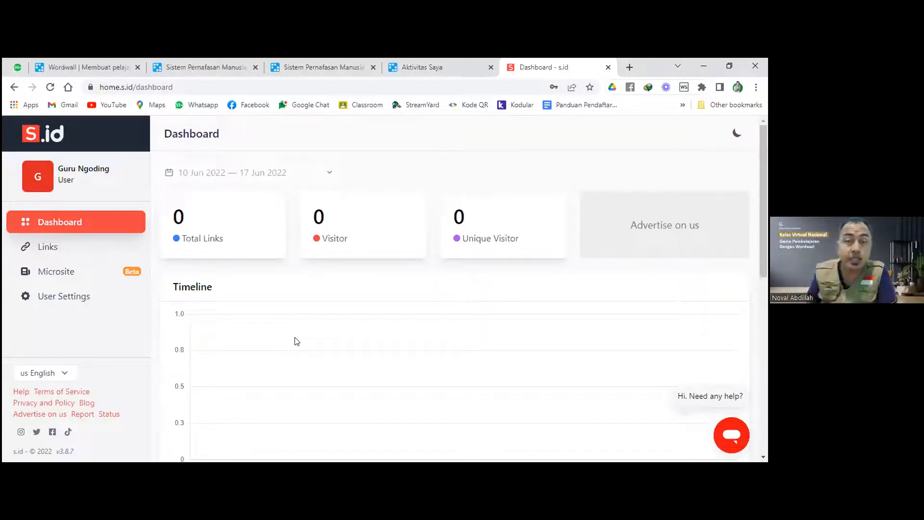
Open the Permainan Edukasi microsite from the Microsite list and scroll through its components.
click(61, 279)
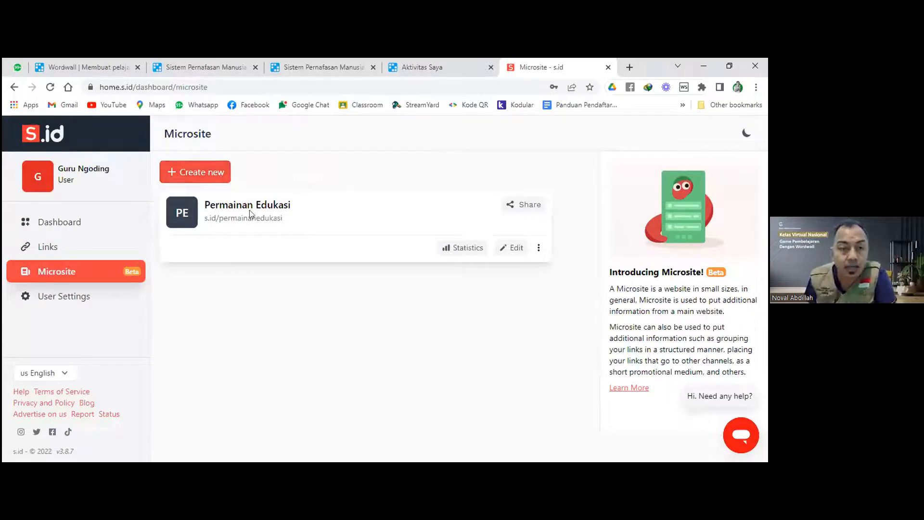
click(512, 251)
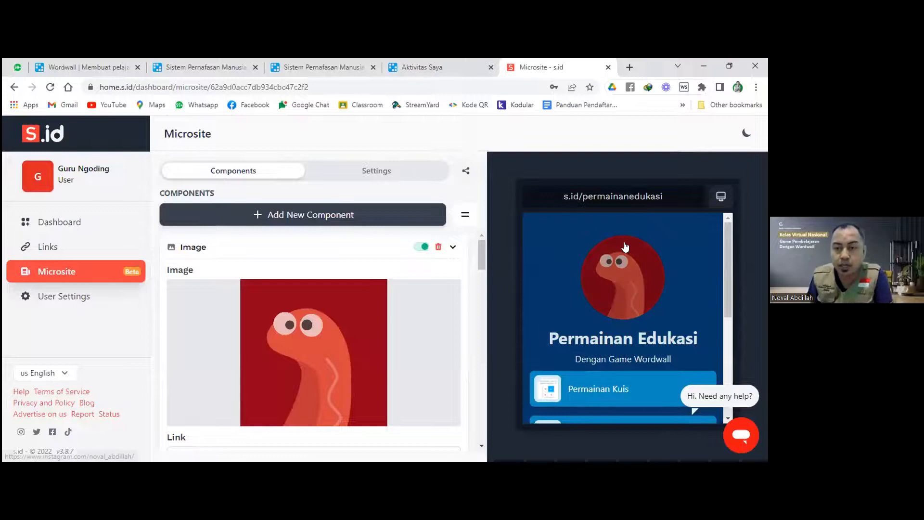
scroll(617, 263, down, 1)
scroll(617, 263, down, 2)
scroll(605, 292, up, 3)
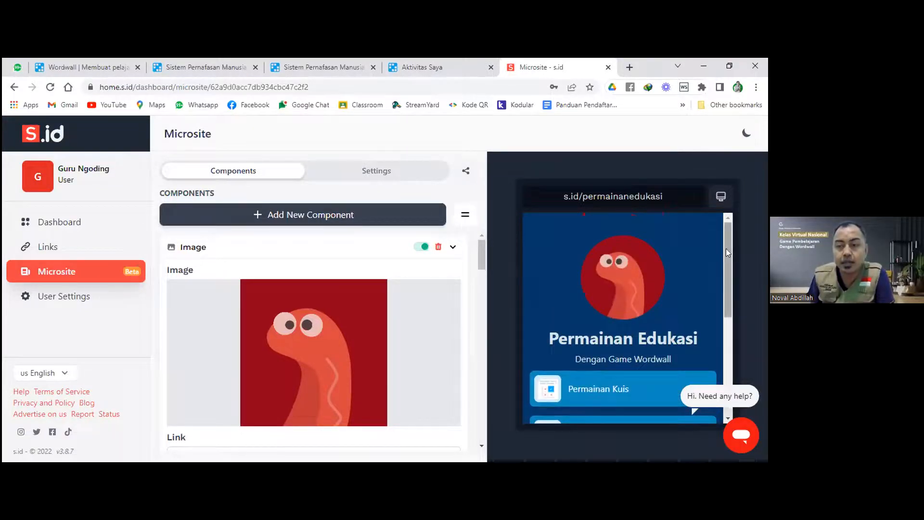
scroll(608, 283, down, 2)
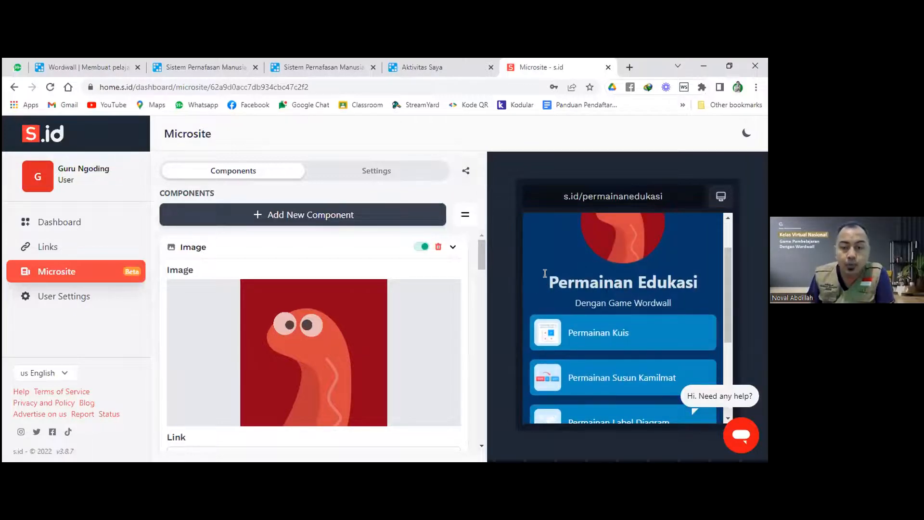
scroll(621, 283, up, 2)
scroll(621, 274, down, 2)
scroll(621, 273, up, 2)
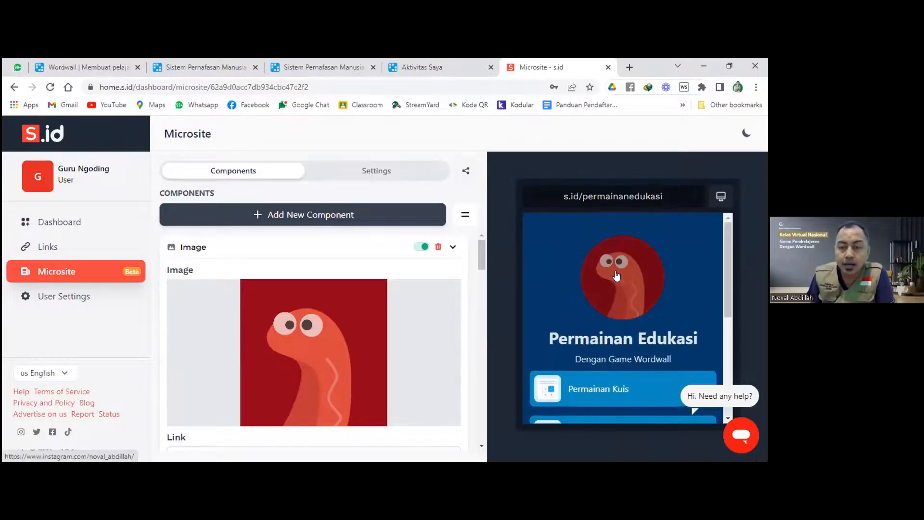
mouse_move(406, 310)
scroll(310, 279, down, 2)
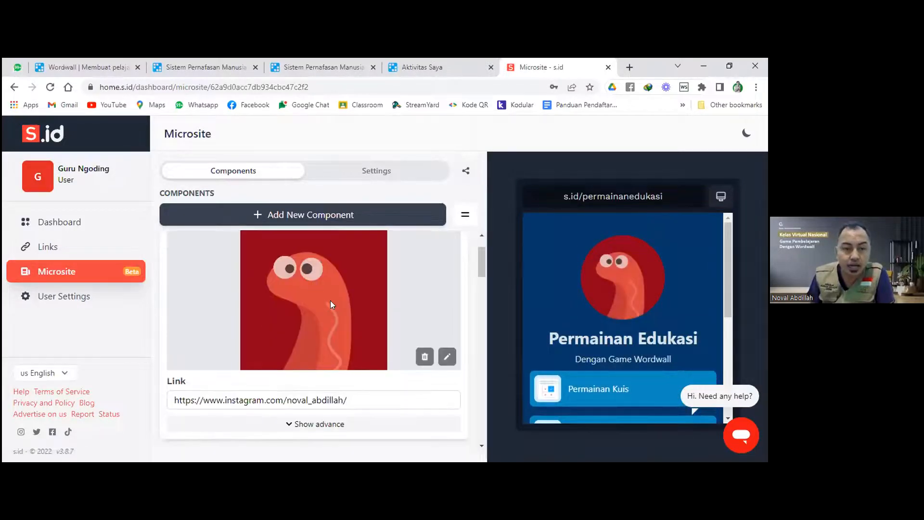
scroll(263, 336, up, 2)
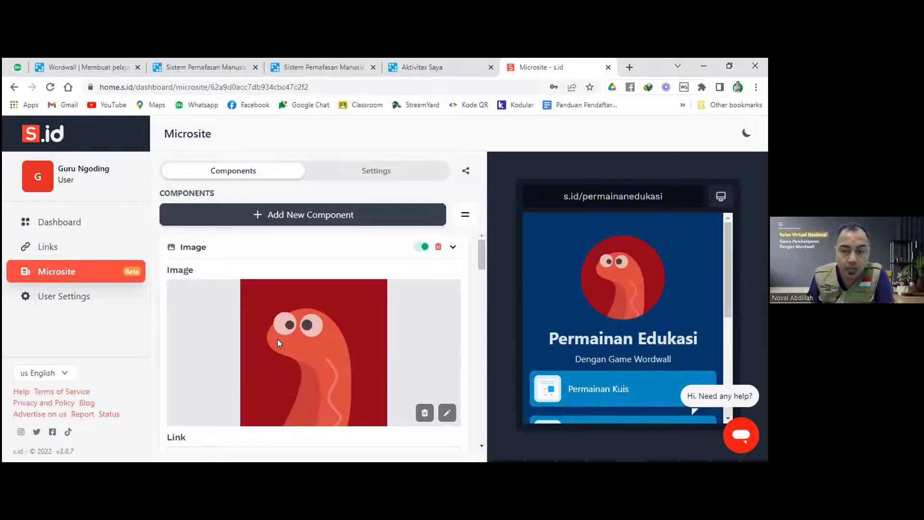
click(447, 412)
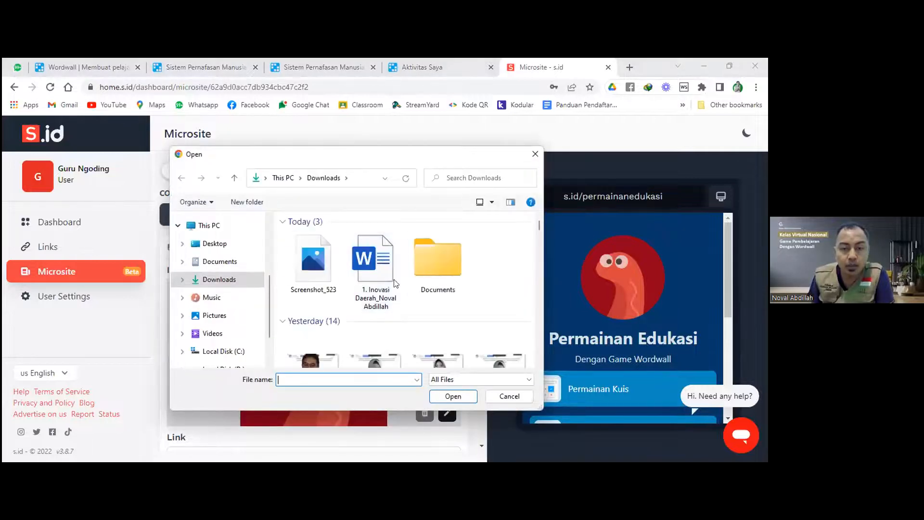
scroll(409, 290, down, 3)
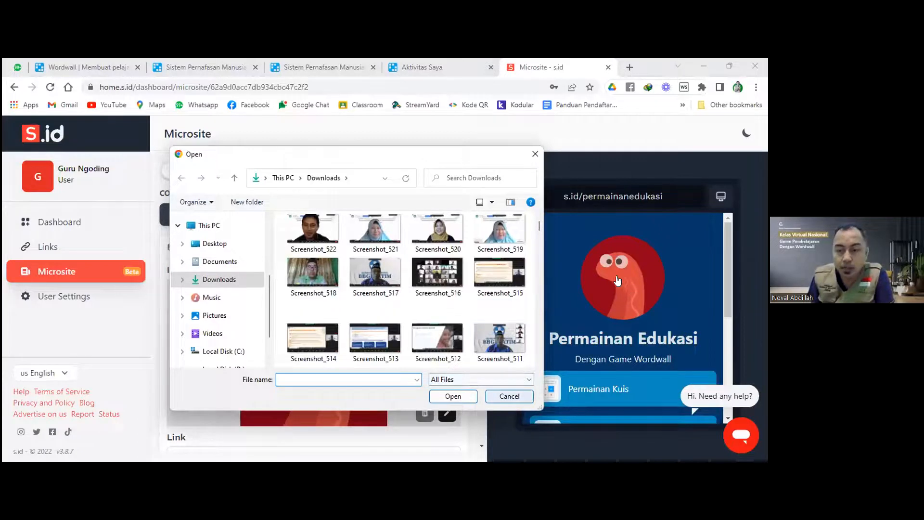
click(509, 397)
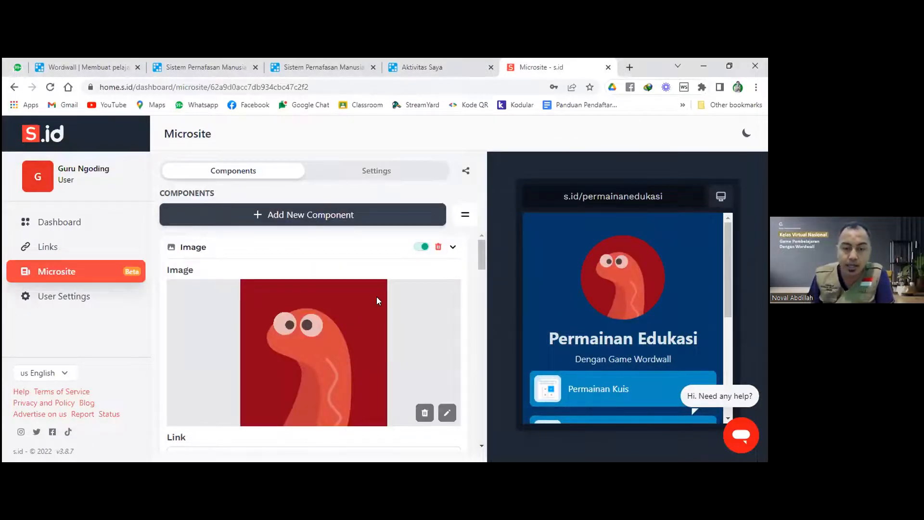
scroll(476, 266, down, 3)
drag(480, 273, 480, 290)
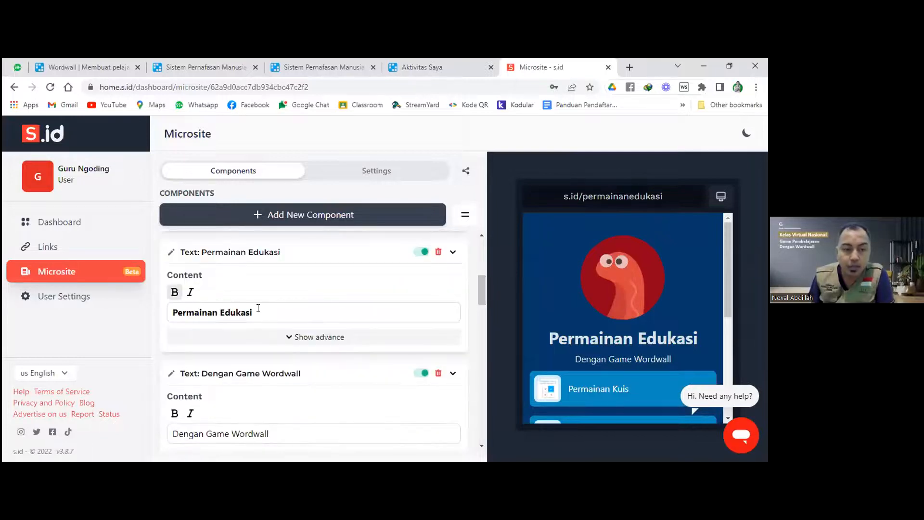
drag(257, 312, 171, 315)
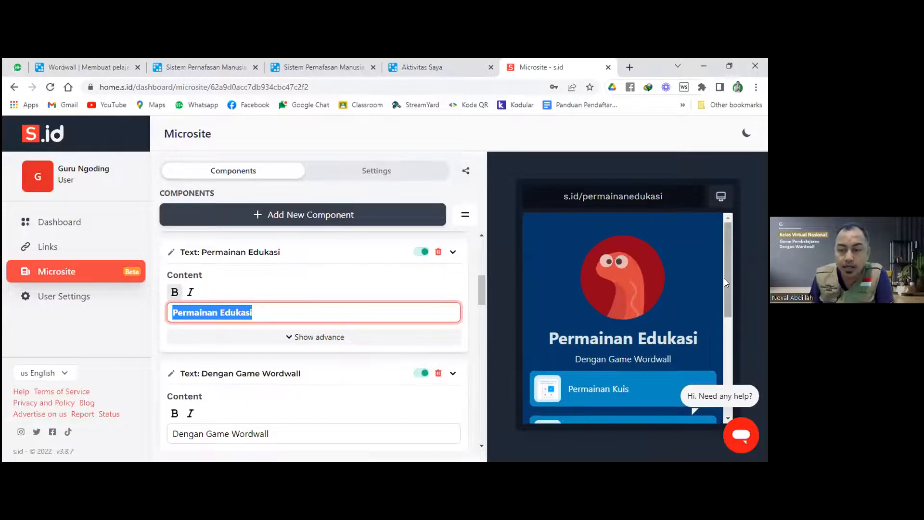
drag(724, 279, 725, 296)
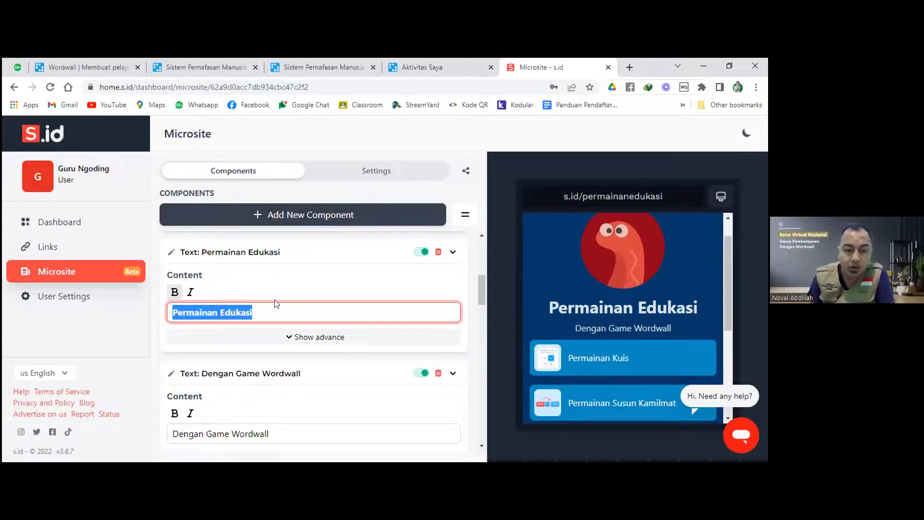
scroll(278, 320, down, 2)
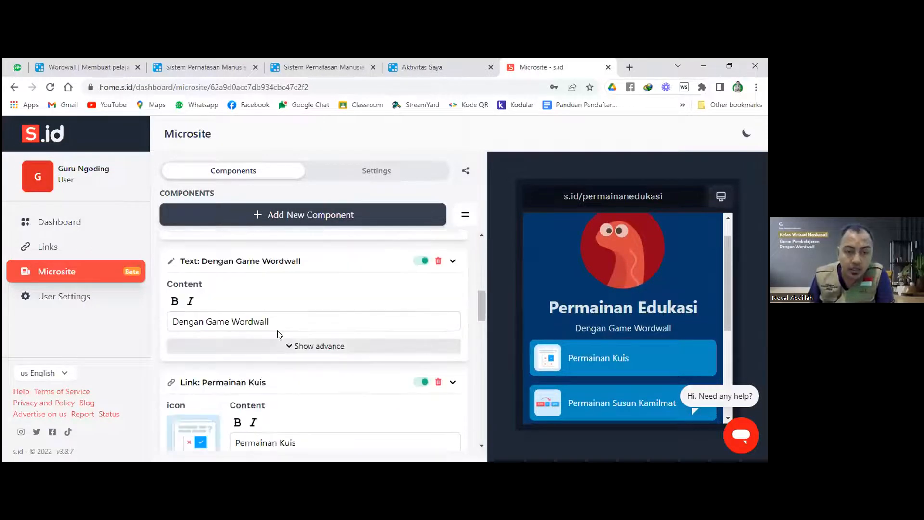
click(280, 321)
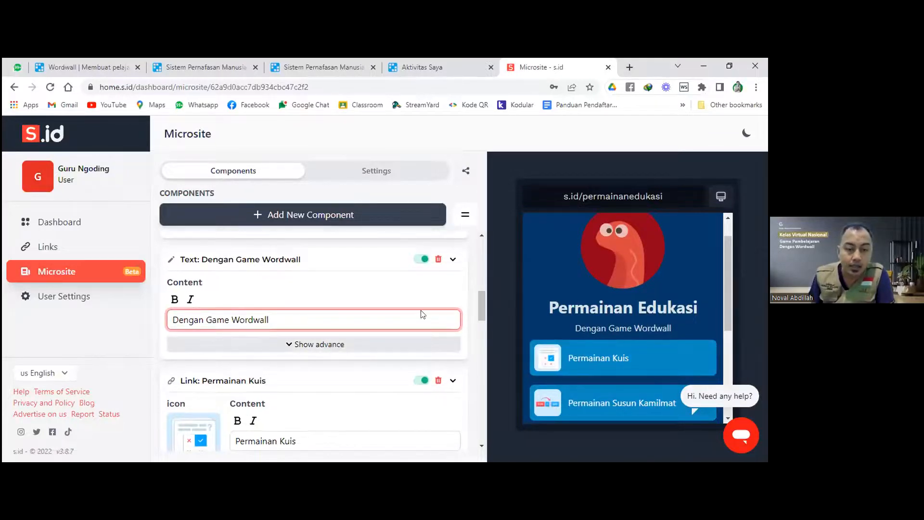
scroll(422, 318, down, 2)
drag(479, 327, 478, 324)
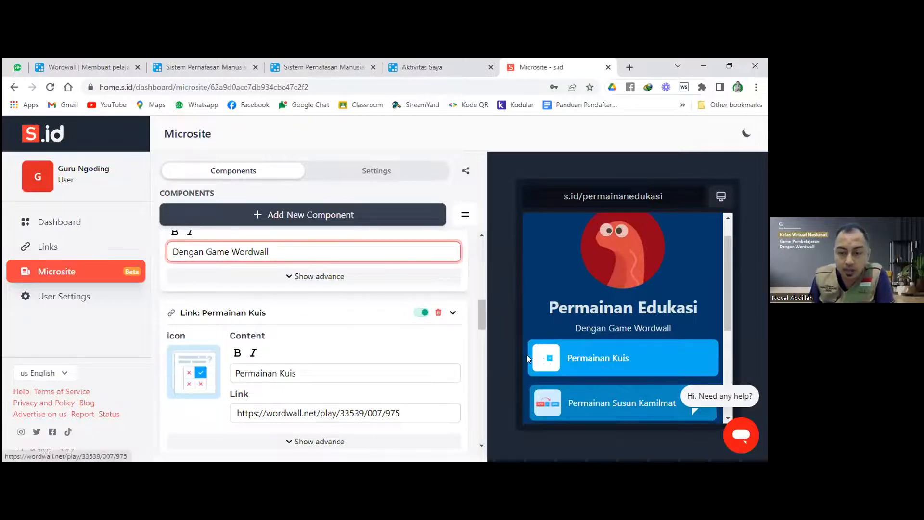
triple_click(263, 372)
mouse_move(217, 375)
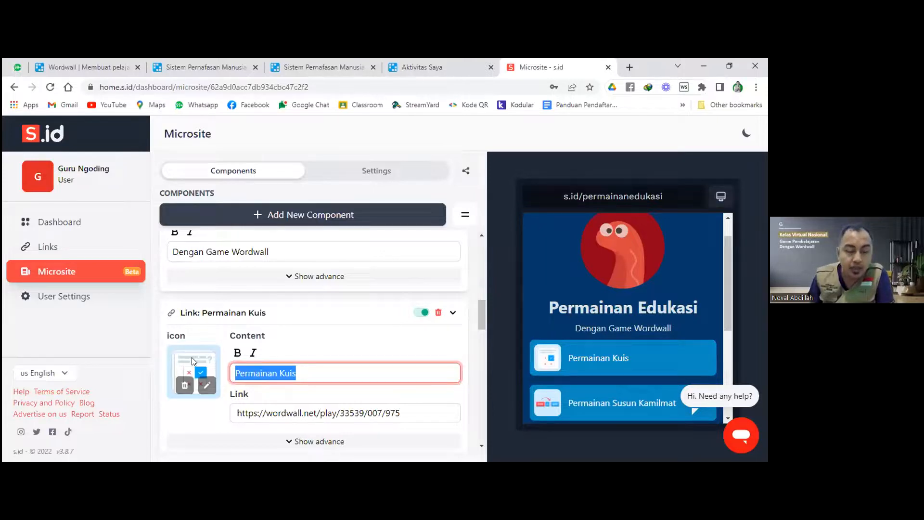
click(208, 386)
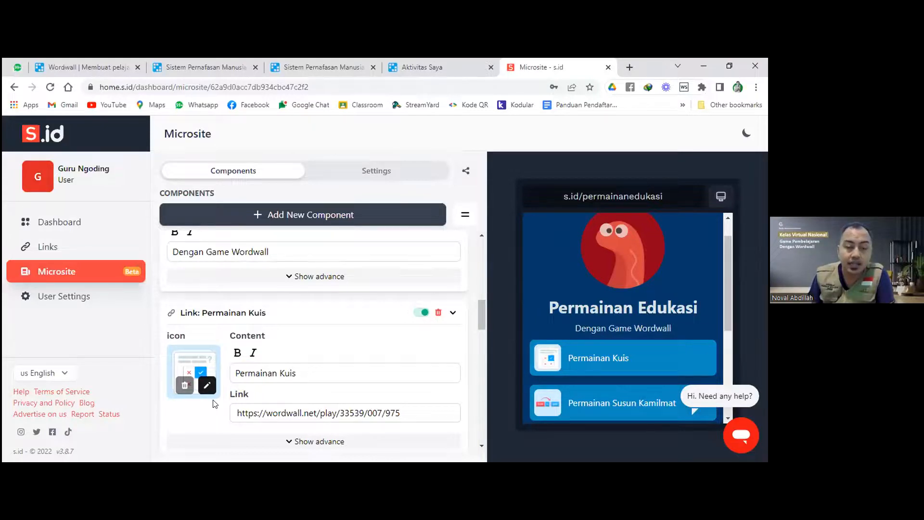
click(207, 385)
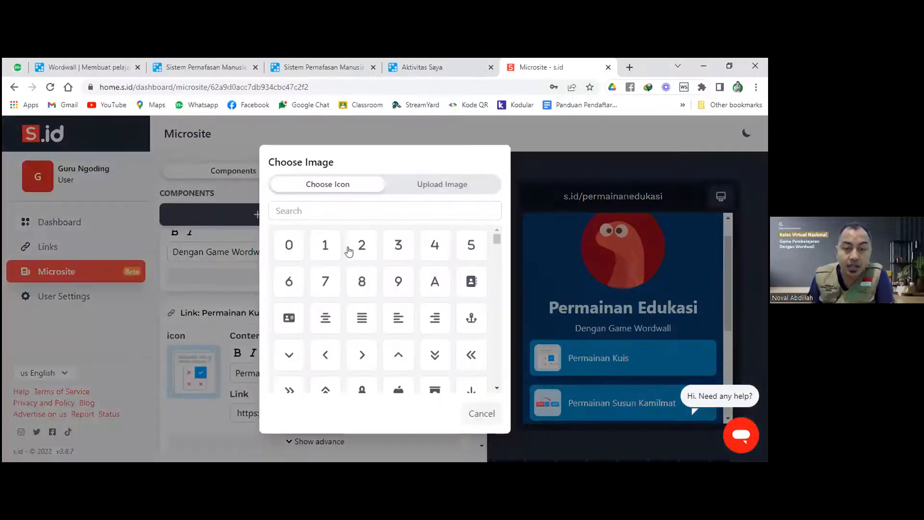
click(454, 188)
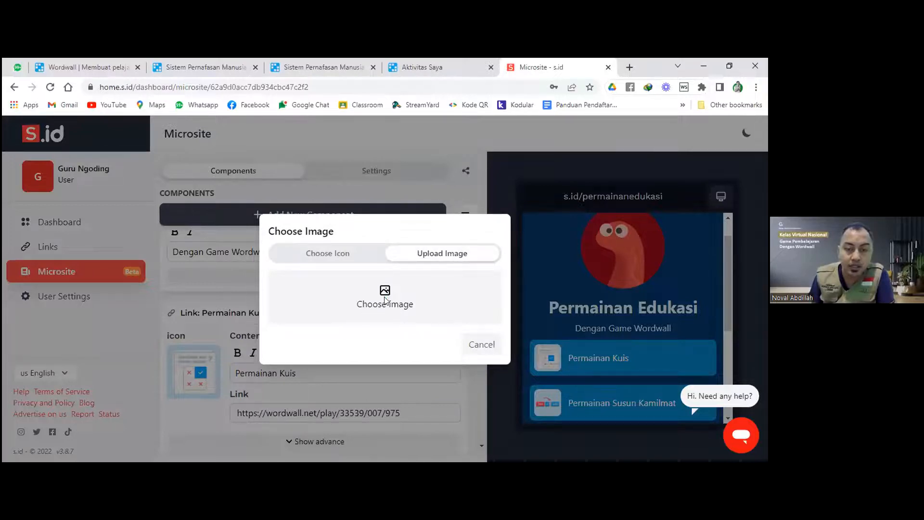
click(350, 279)
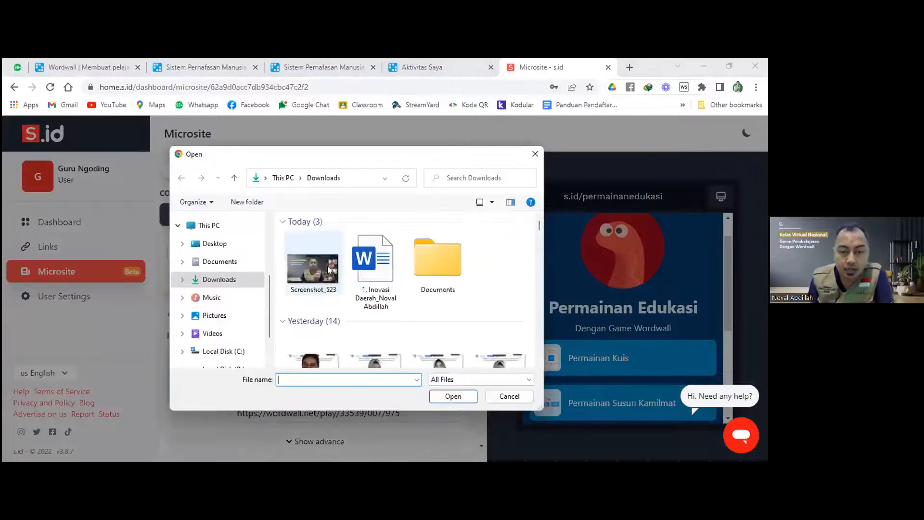
click(509, 396)
click(485, 346)
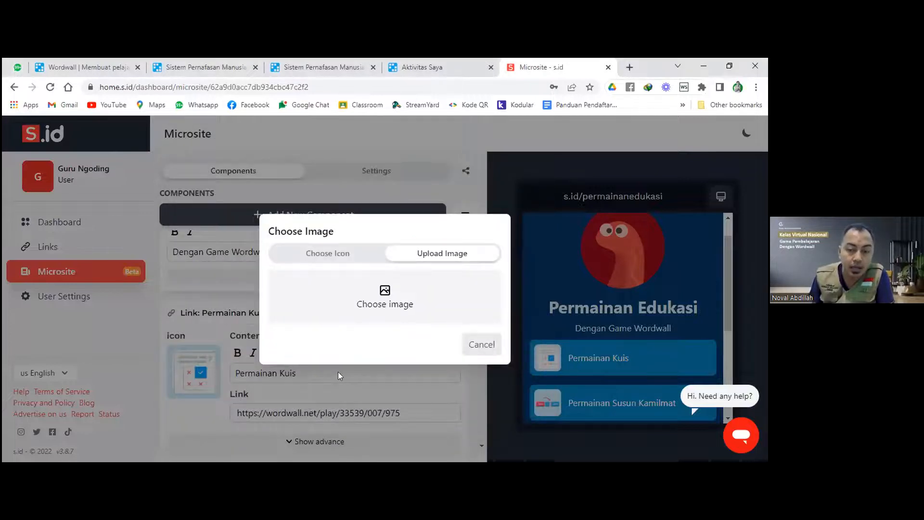
scroll(289, 355, down, 1)
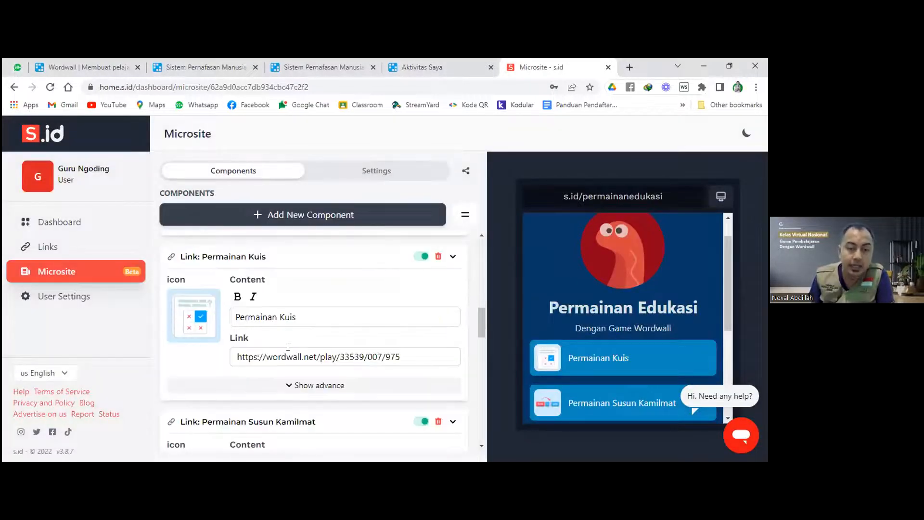
Review the Permainan Kuis game link's URL field.
click(412, 353)
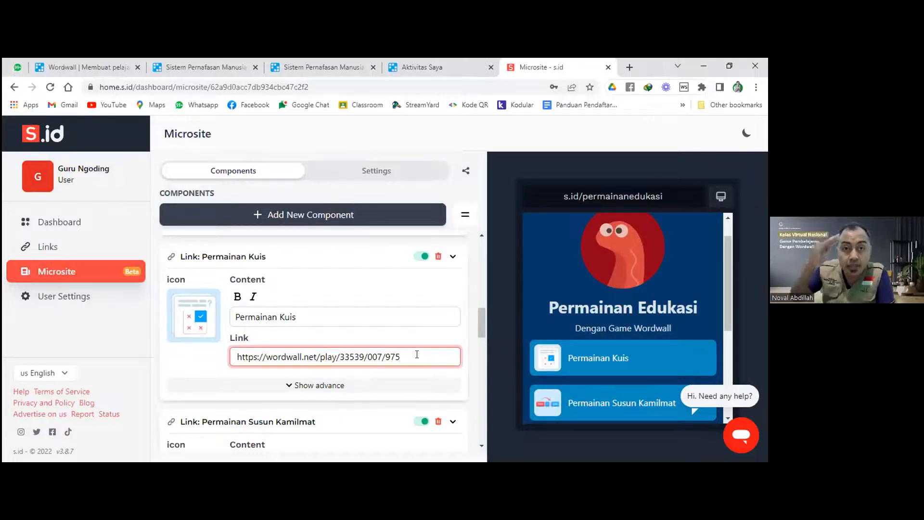
drag(401, 356, 227, 349)
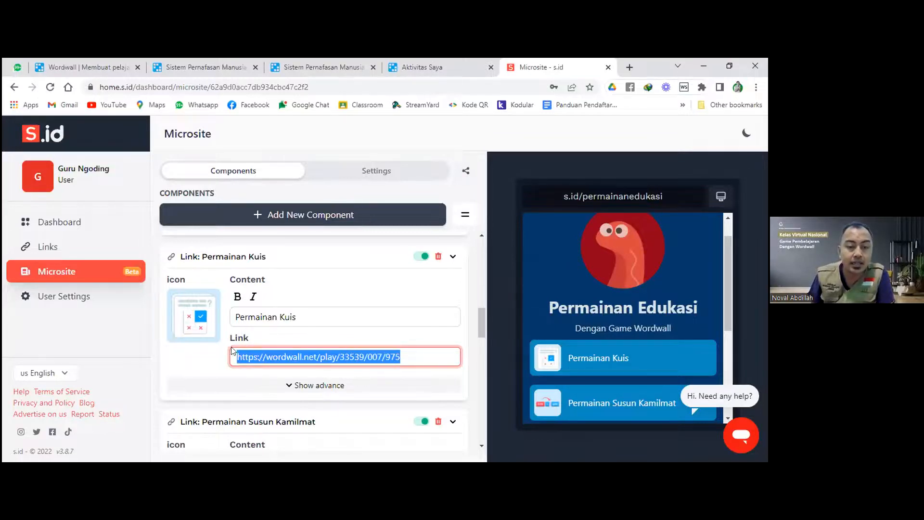
click(299, 340)
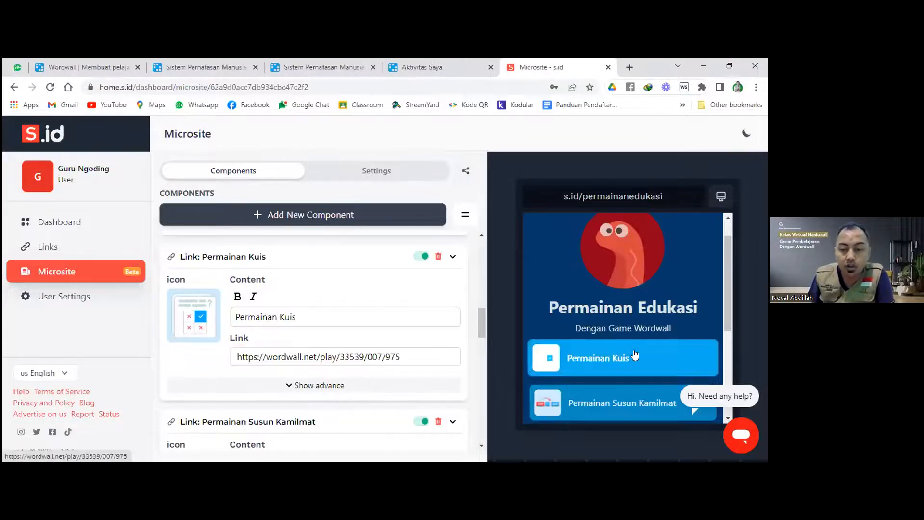
scroll(314, 315, down, 3)
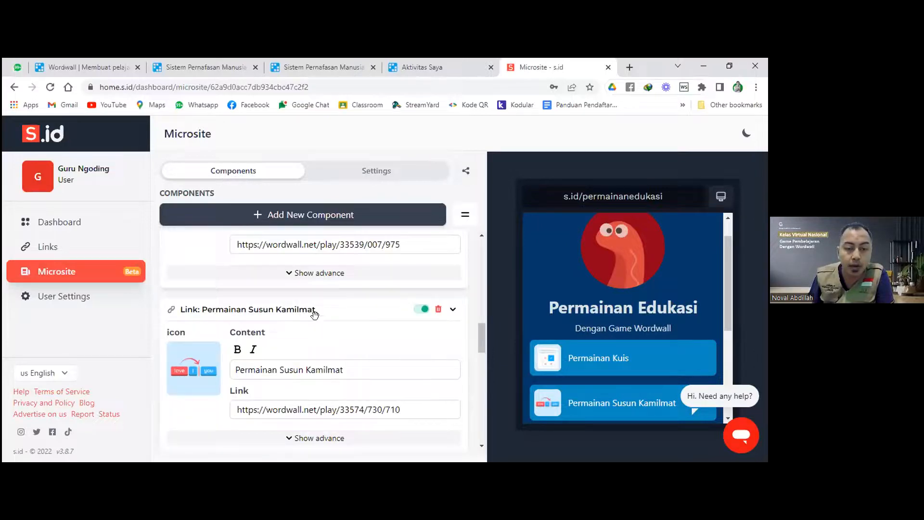
scroll(463, 341, down, 1)
scroll(687, 297, down, 3)
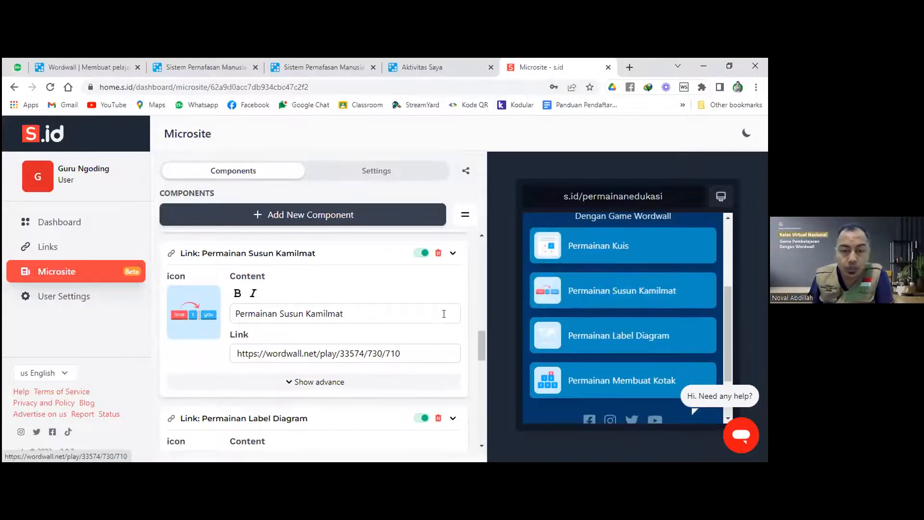
Check the Susun, Label Diagram and Membuat Kotak game links, then open Add New Component.
drag(417, 353, 231, 346)
scroll(306, 343, down, 2)
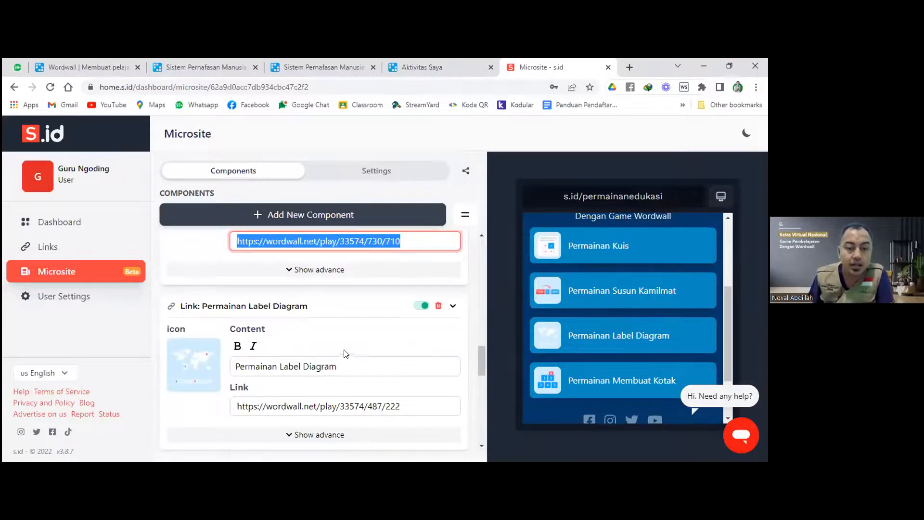
scroll(308, 337, down, 1)
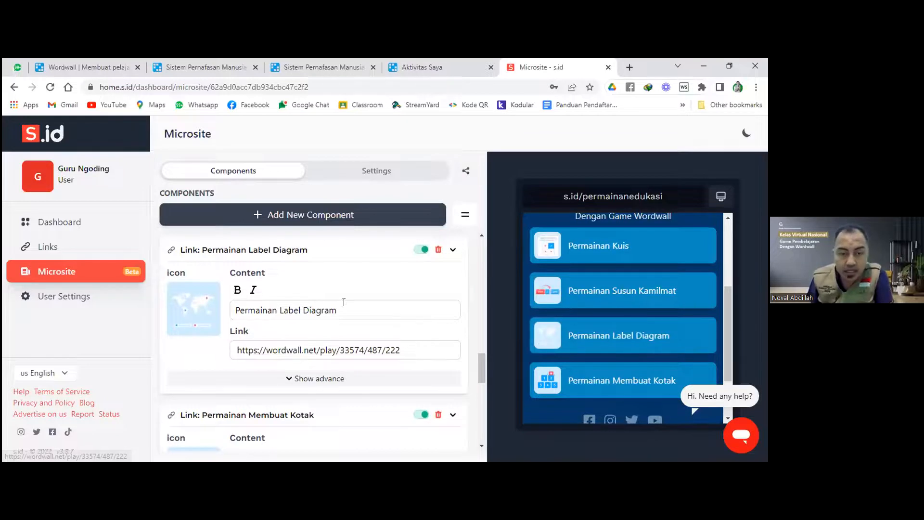
drag(337, 310, 227, 313)
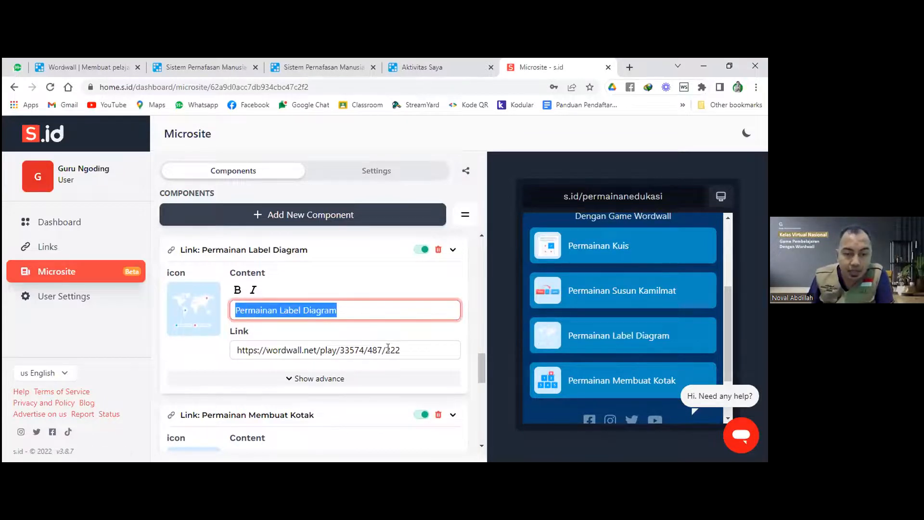
click(388, 349)
scroll(290, 308, down, 3)
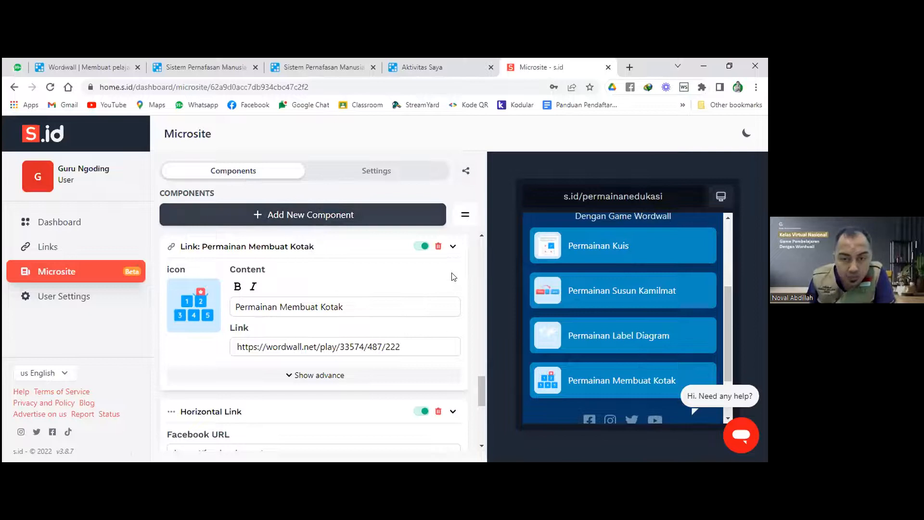
click(365, 302)
scroll(367, 303, down, 1)
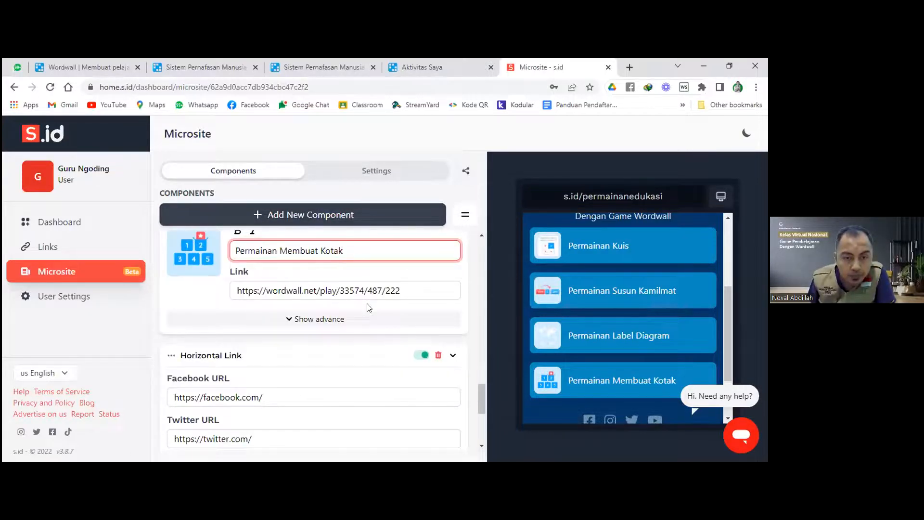
click(295, 216)
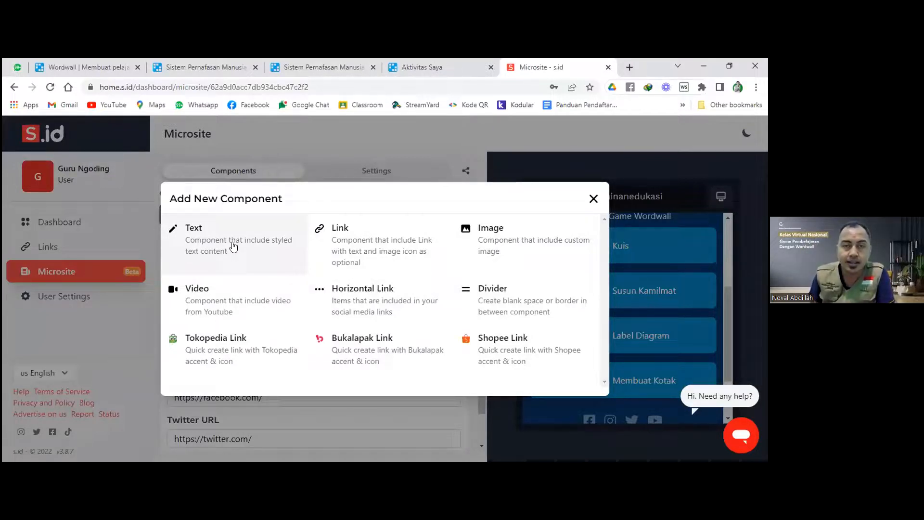
Add a new Link component and scroll to locate its blank card.
click(350, 246)
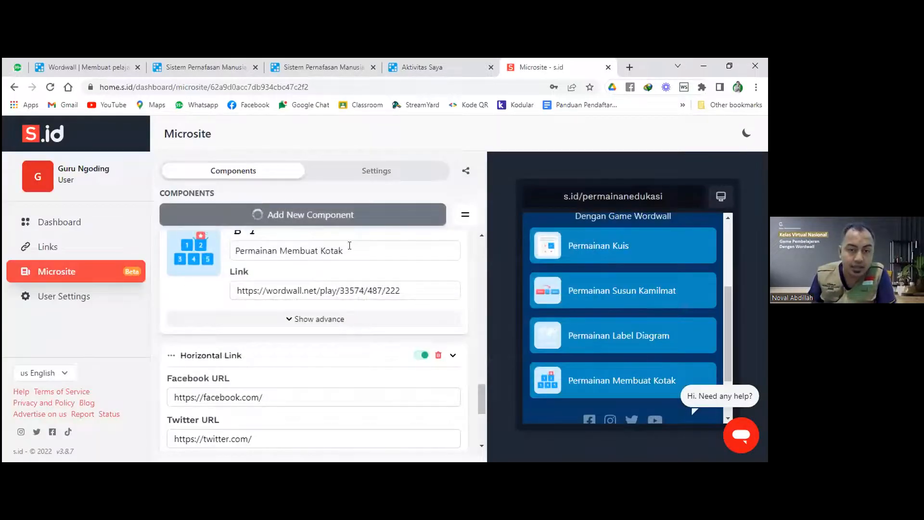
scroll(349, 245, up, 3)
scroll(350, 246, down, 5)
scroll(349, 245, up, 1)
scroll(349, 246, up, 8)
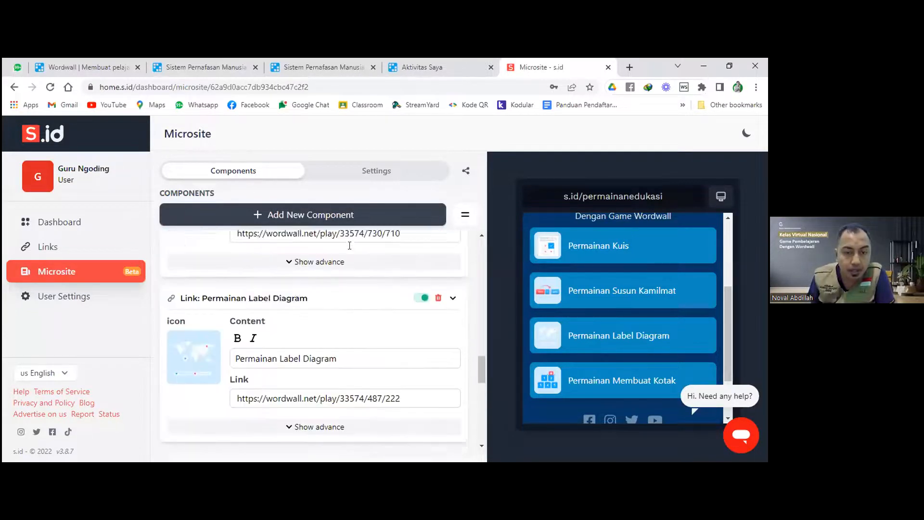
scroll(349, 246, up, 3)
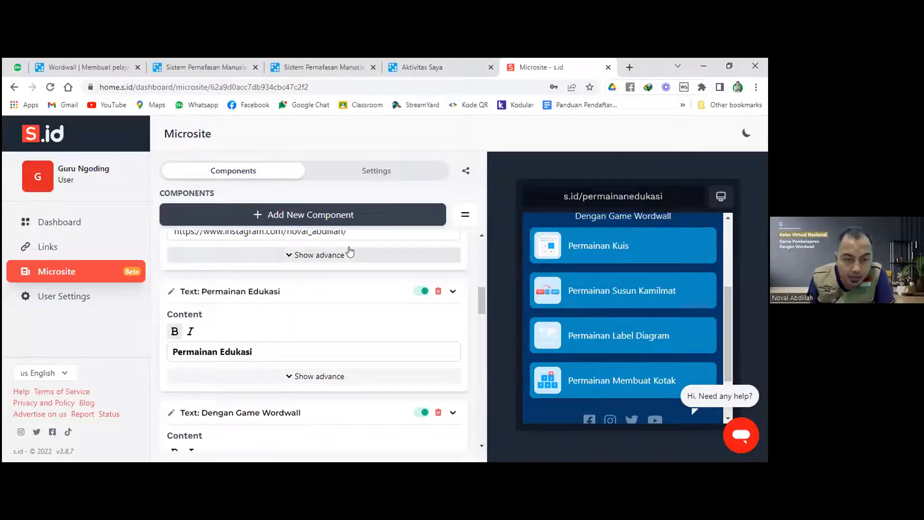
scroll(349, 250, down, 1)
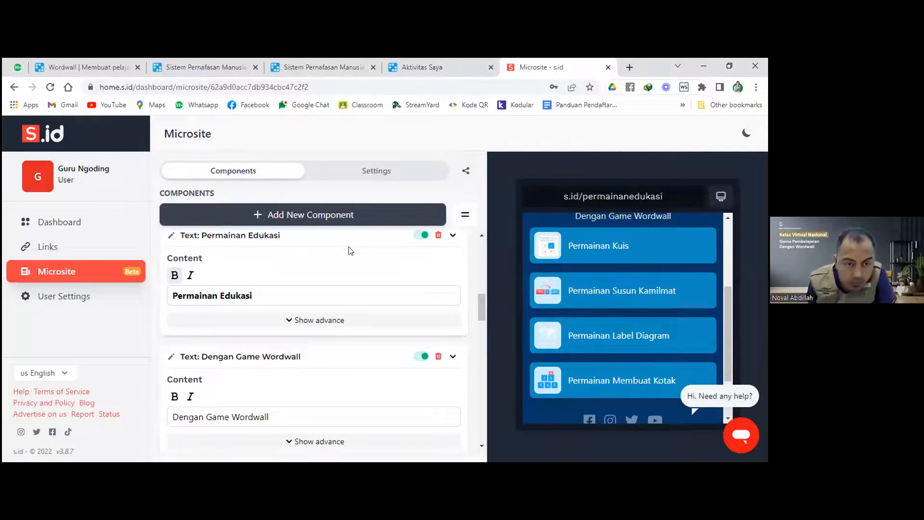
scroll(349, 250, down, 1)
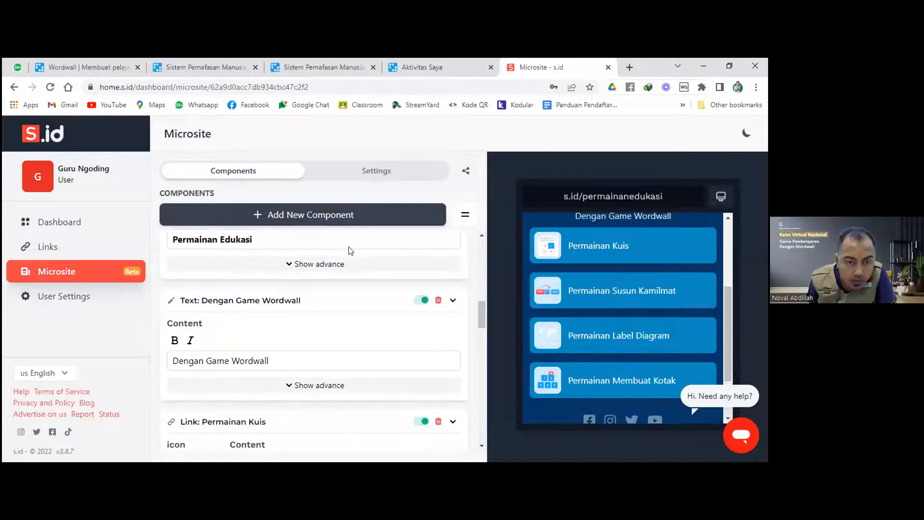
scroll(350, 250, up, 1)
scroll(350, 250, down, 3)
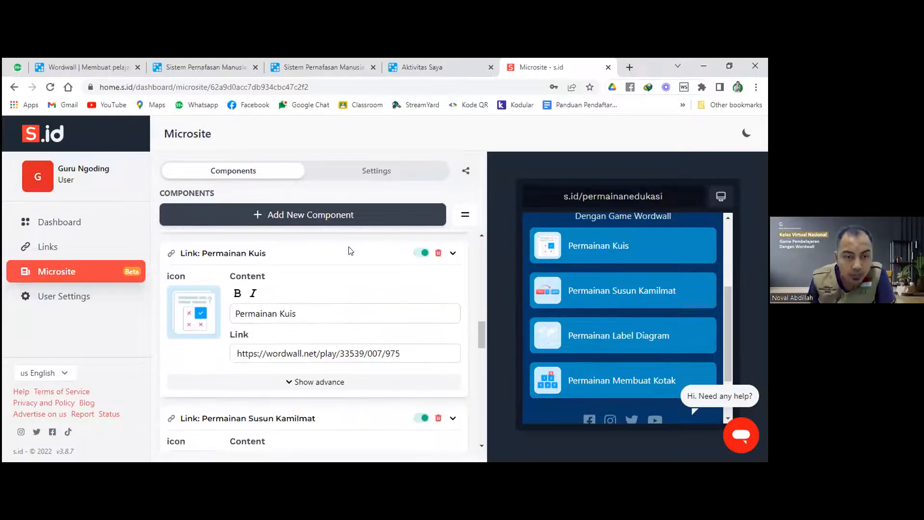
scroll(351, 251, down, 4)
scroll(351, 251, down, 6)
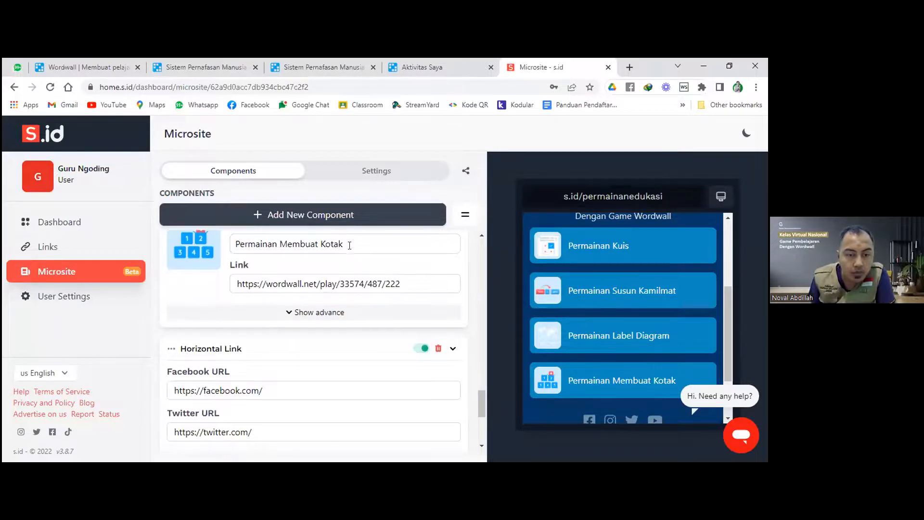
scroll(350, 245, up, 10)
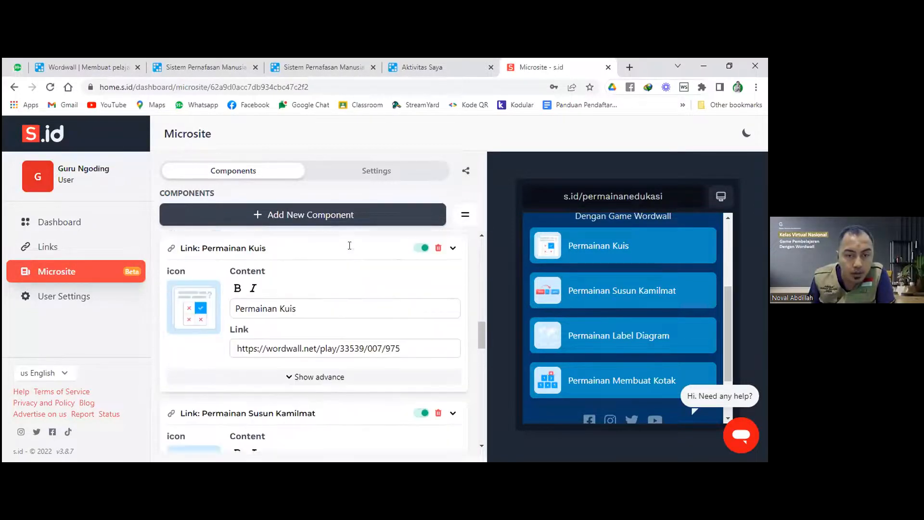
scroll(350, 246, up, 3)
scroll(351, 305, up, 8)
Focus the new link's Content field, then start a new activity in Wordwall.
click(351, 303)
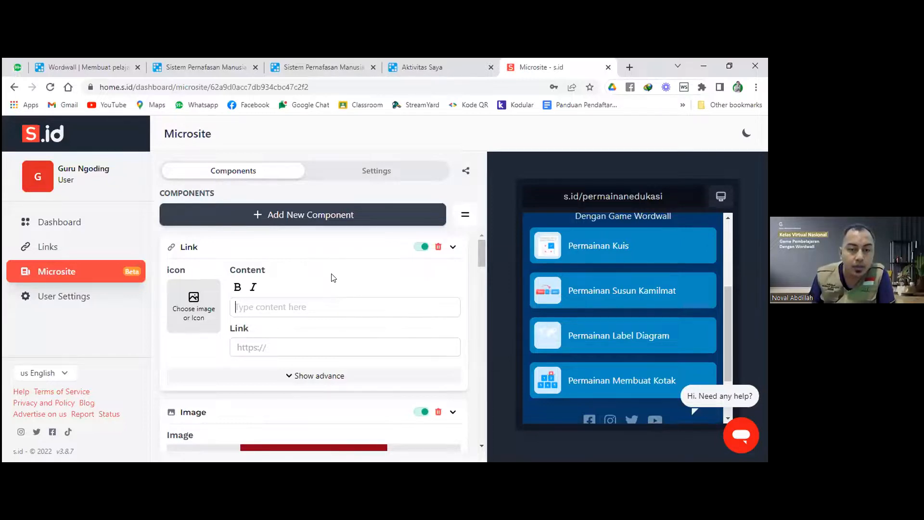
click(447, 63)
click(555, 132)
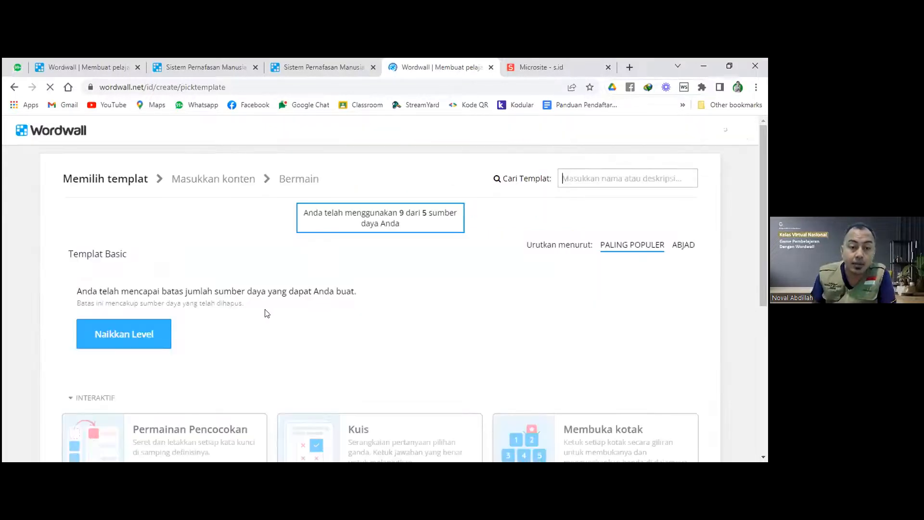
Save the Teka Teki Silang template picture from Wordwall as TTS.png.
scroll(271, 310, down, 6)
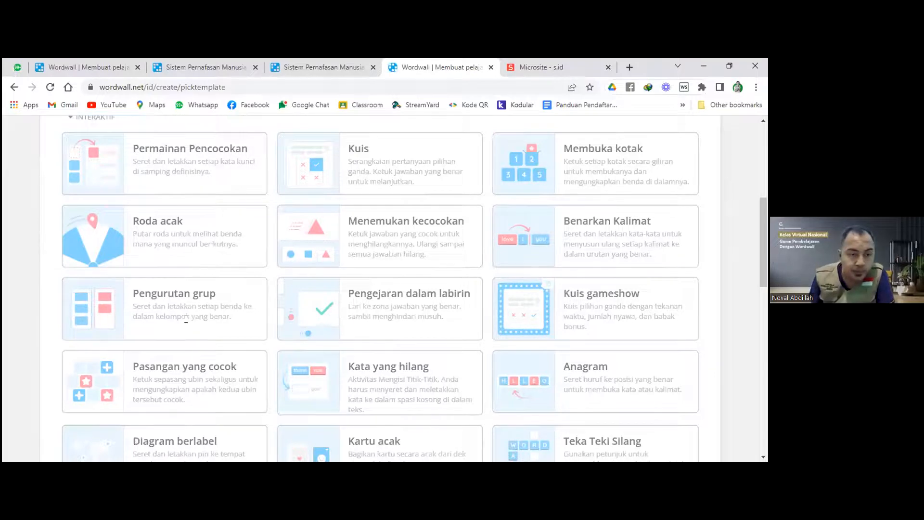
scroll(180, 313, down, 2)
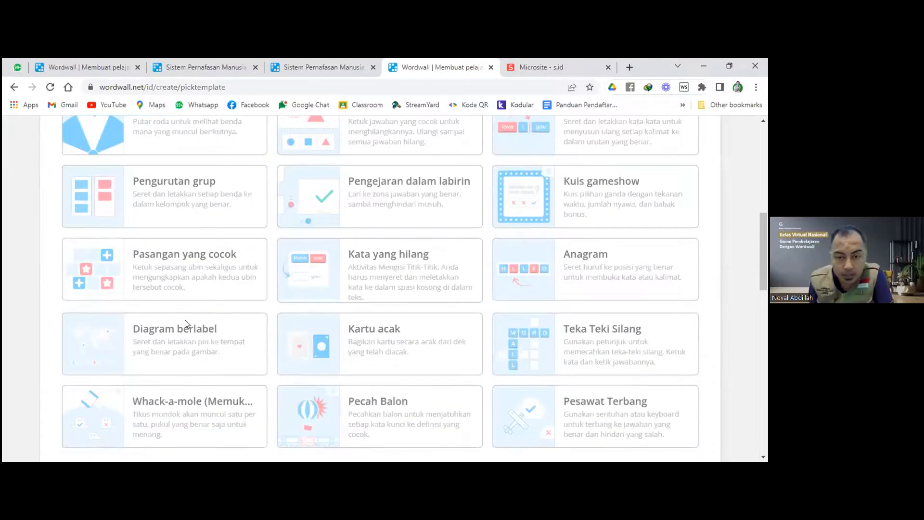
right_click(510, 349)
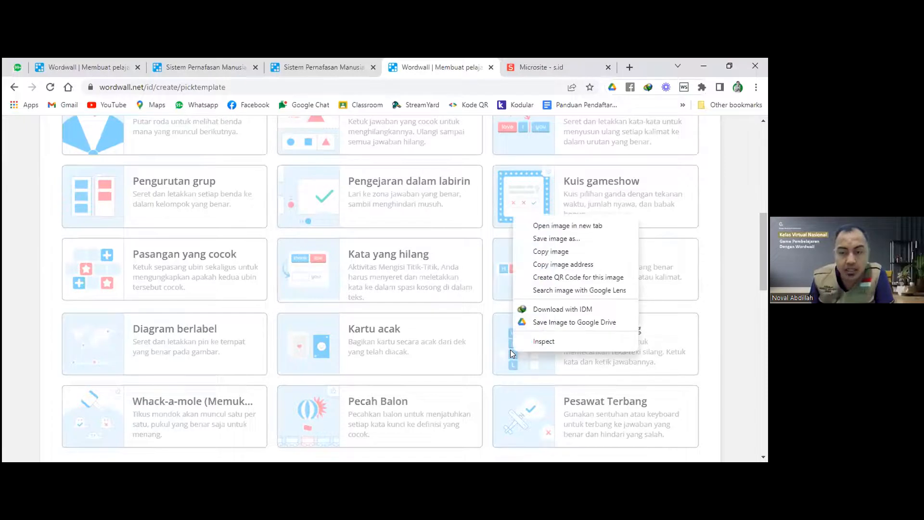
click(571, 242)
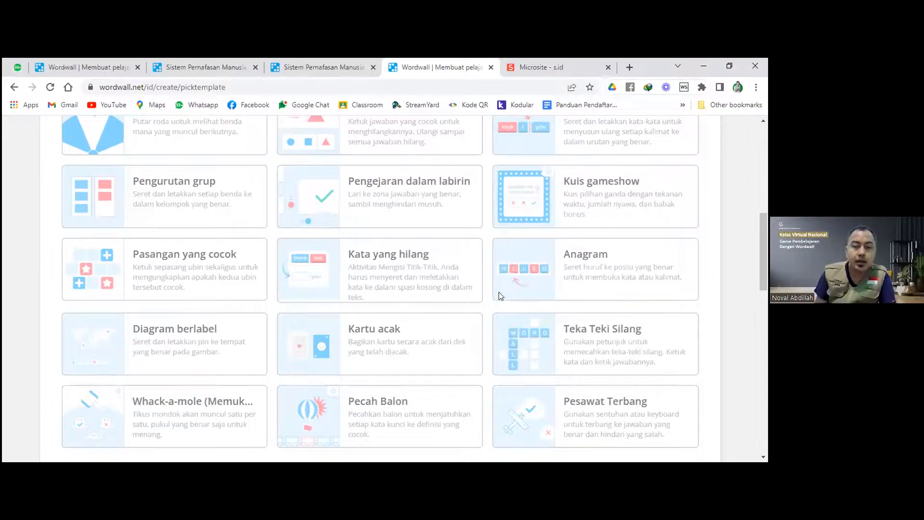
text(TTS)
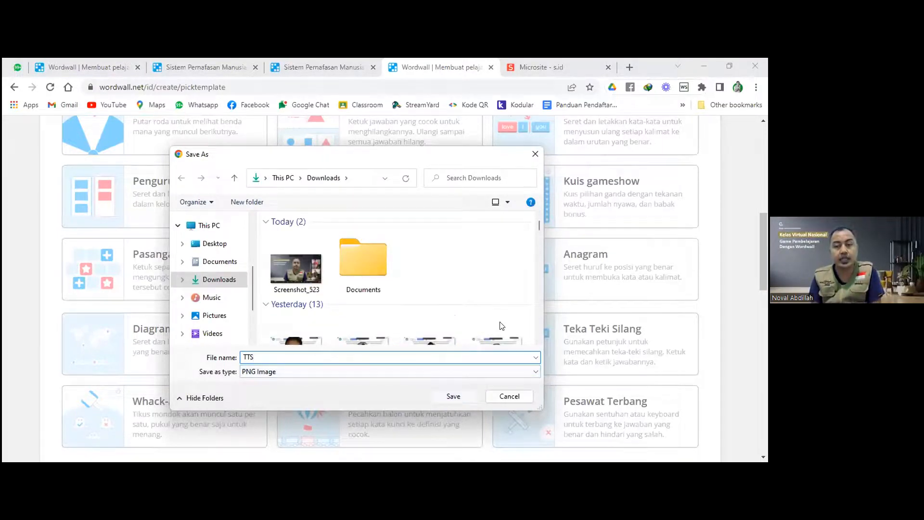
key(Return)
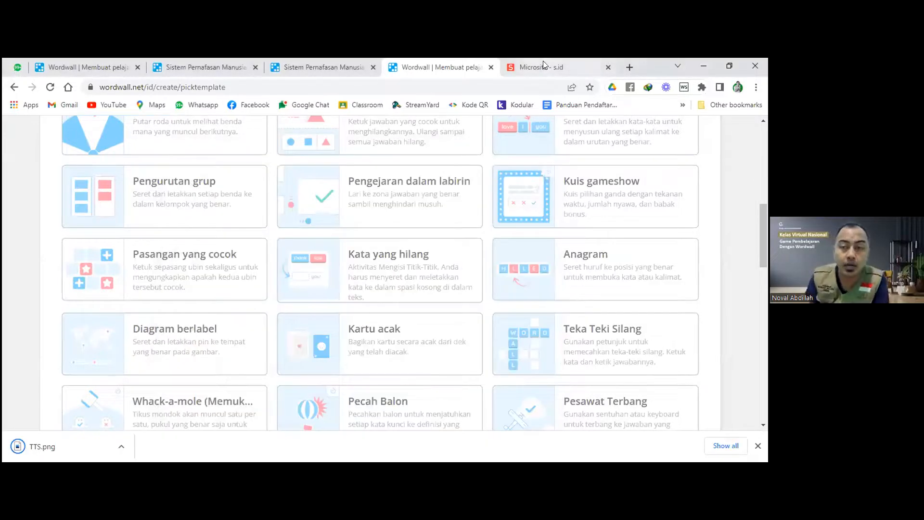
click(543, 62)
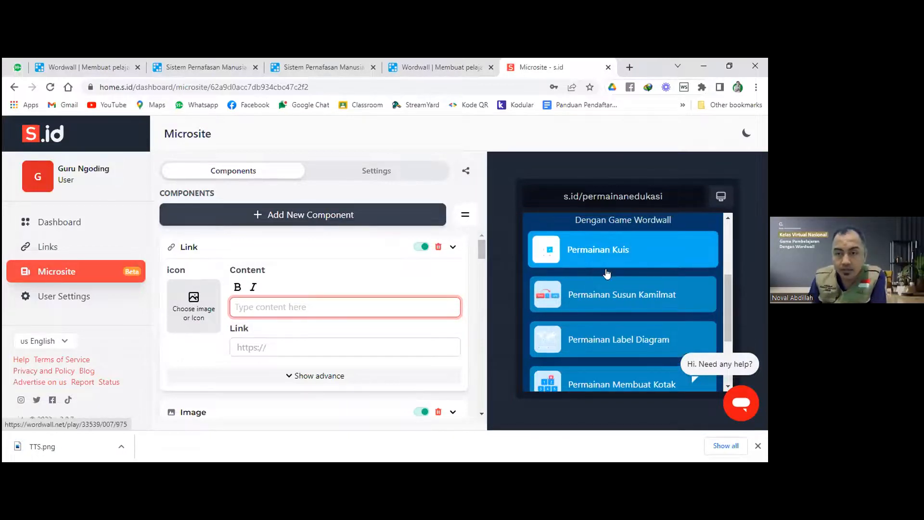
Upload the TTS image from Downloads as the new link's icon.
scroll(604, 267, up, 2)
scroll(604, 270, down, 1)
click(195, 318)
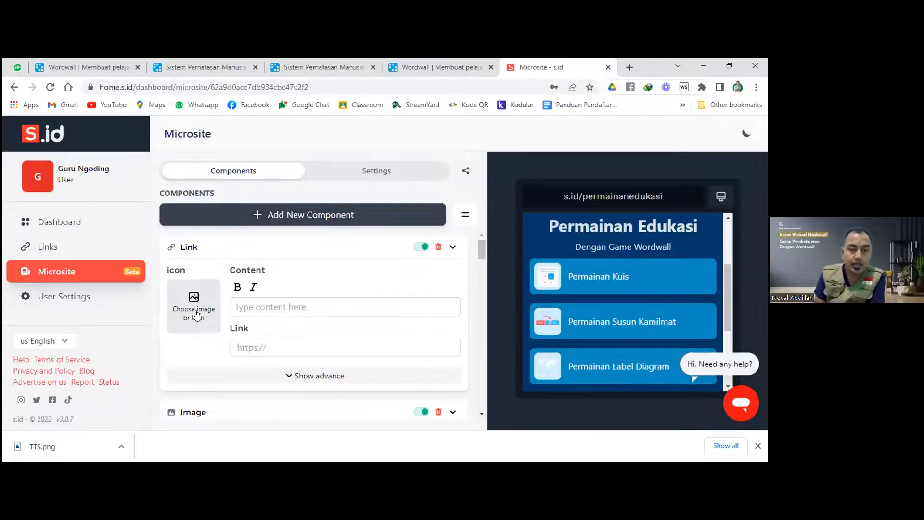
click(203, 319)
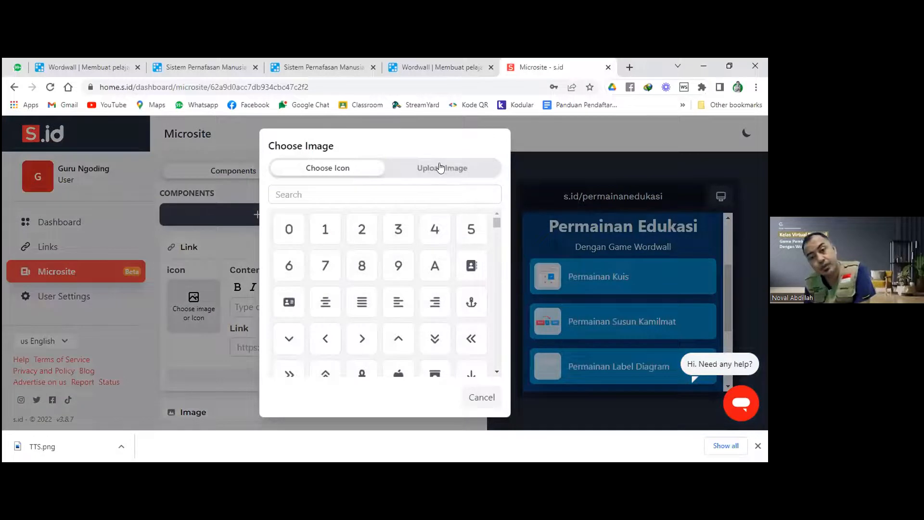
click(440, 170)
click(401, 288)
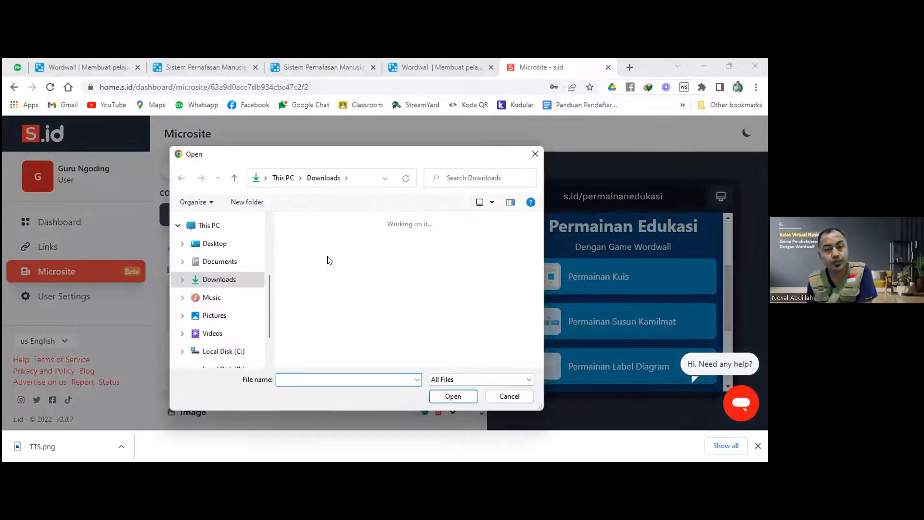
click(330, 261)
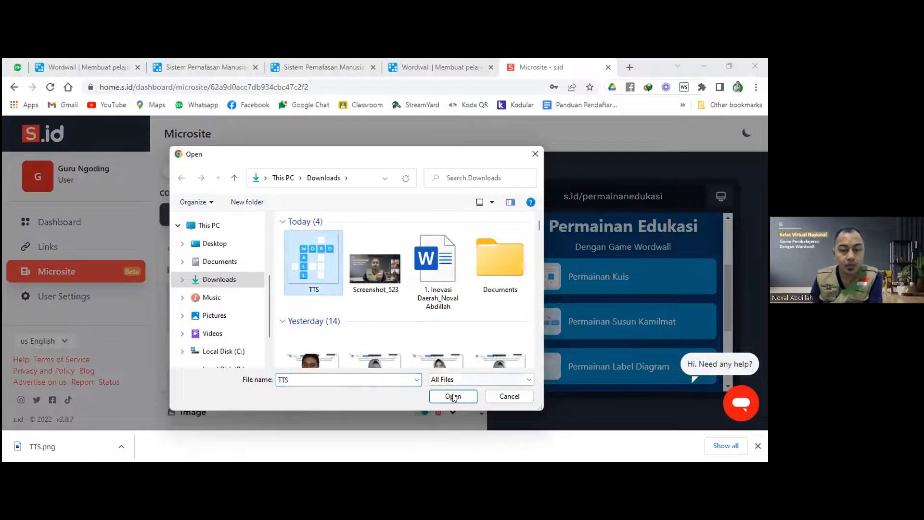
key(Return)
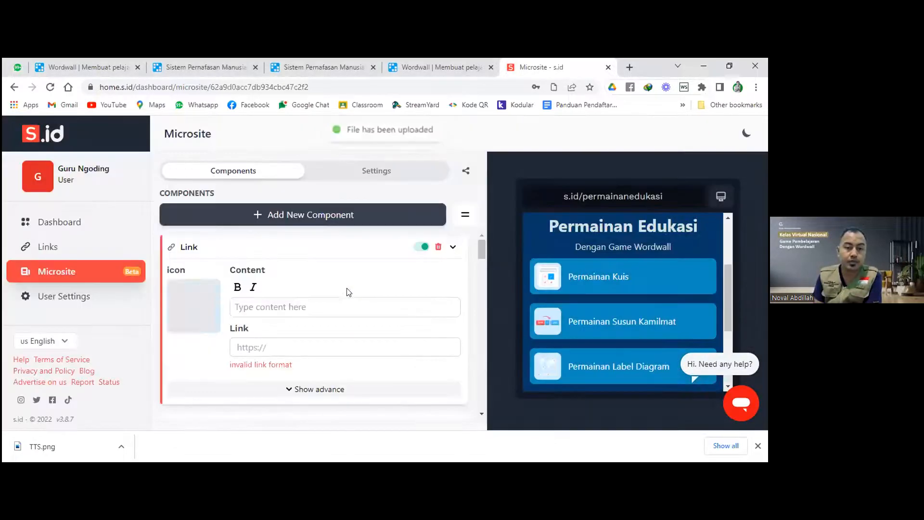
Enter 'Permainan Teka Teki Silang' as the link's Content title.
click(289, 302)
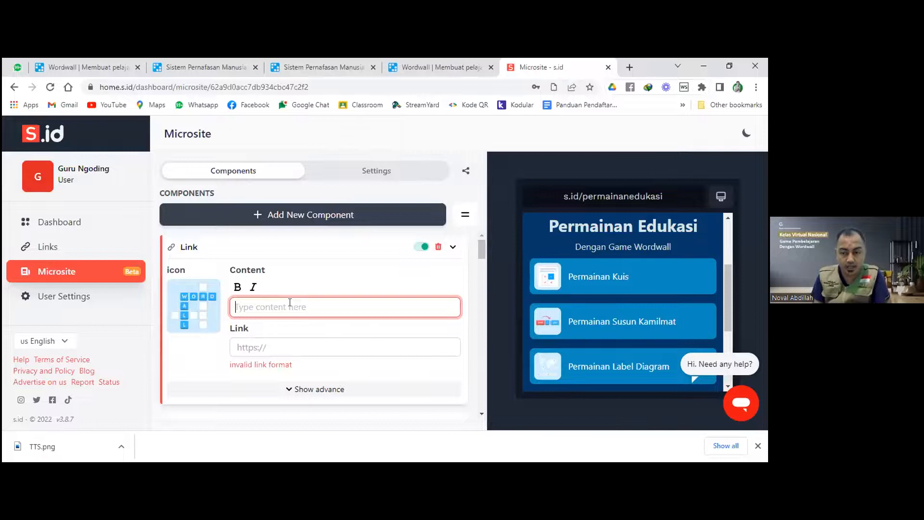
text(Permai)
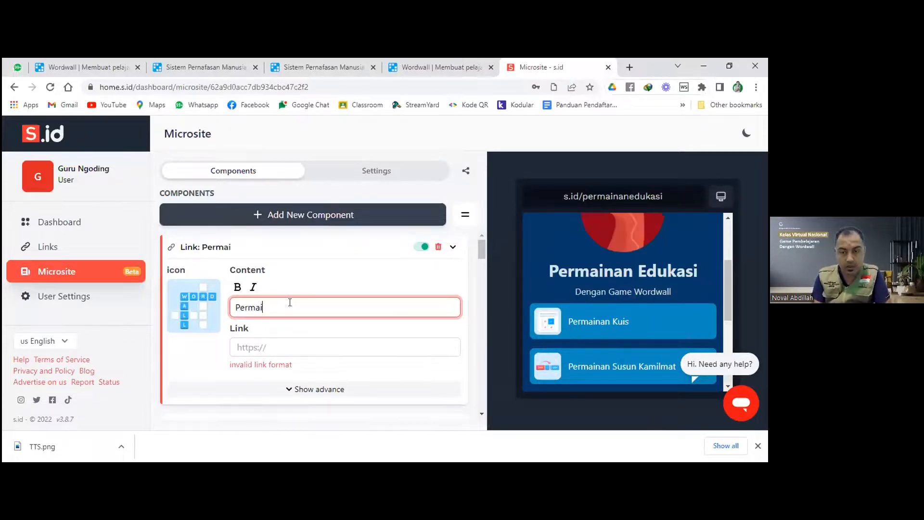
text(nan Teka Teki Silang)
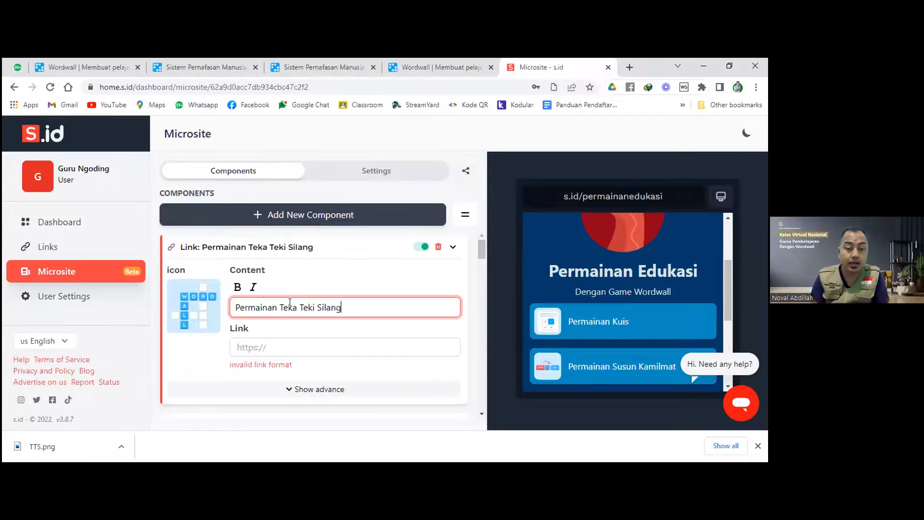
click(427, 68)
Assign the Sistem Pernafasan Manusia crossword with the leaderboard enabled and copy its share link.
click(334, 65)
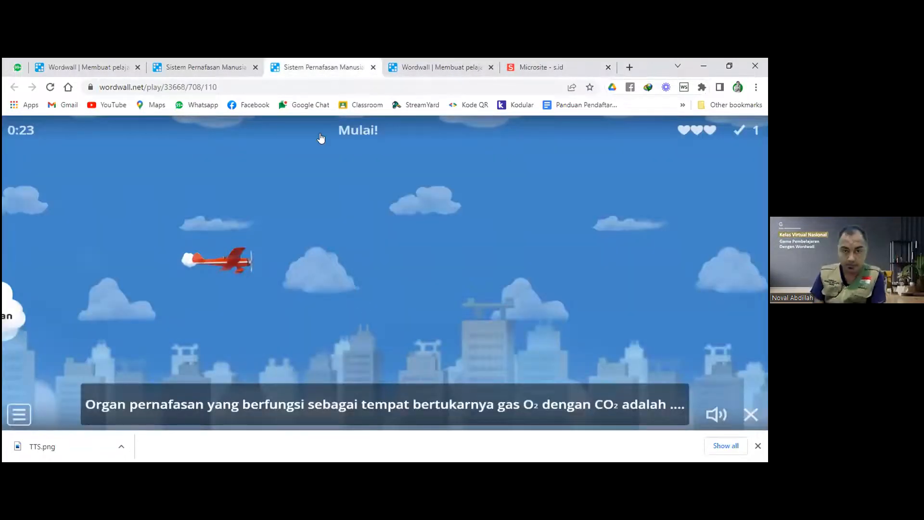
click(80, 67)
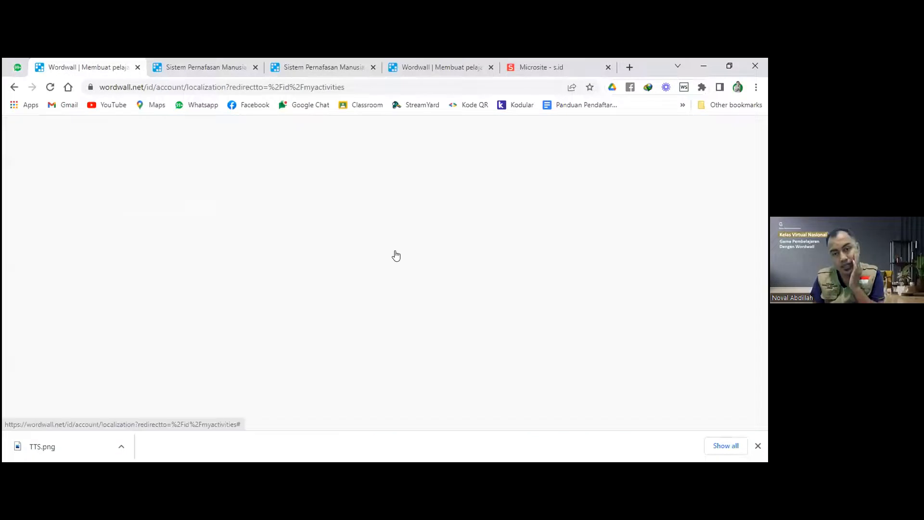
click(447, 135)
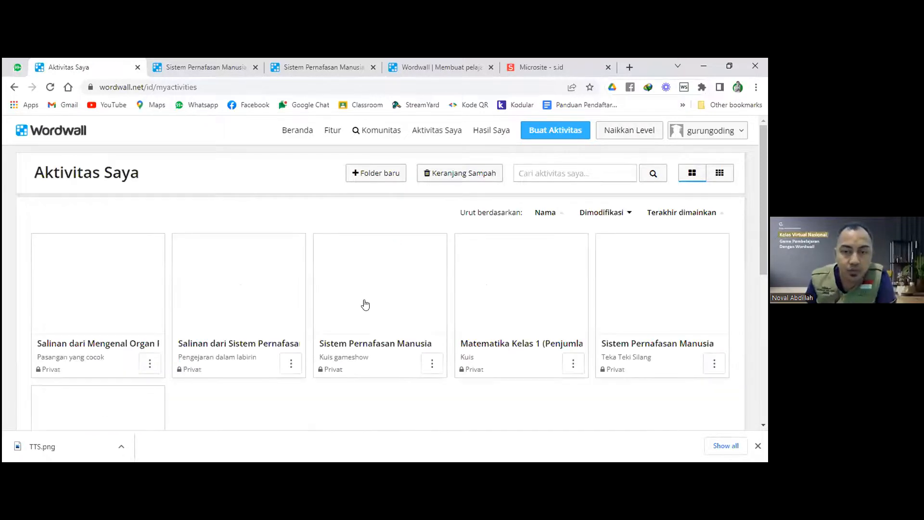
scroll(364, 305, down, 3)
scroll(363, 305, up, 3)
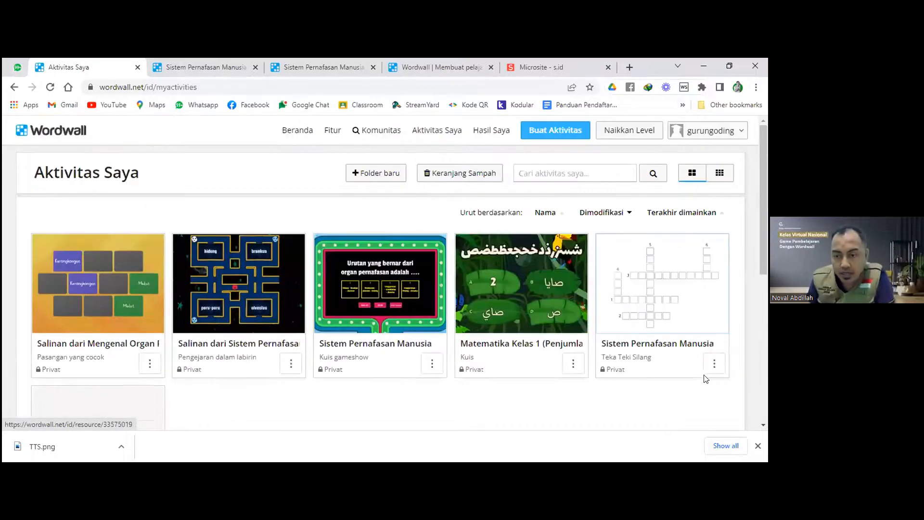
click(714, 364)
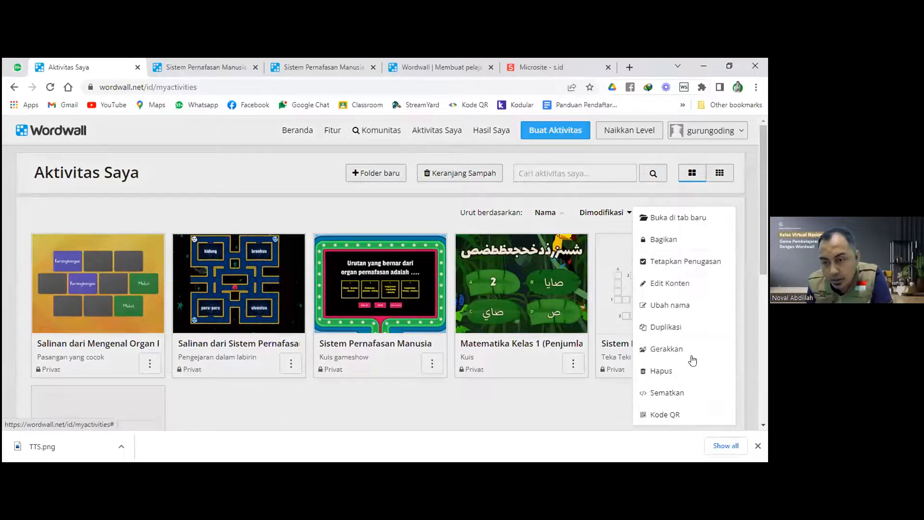
click(684, 263)
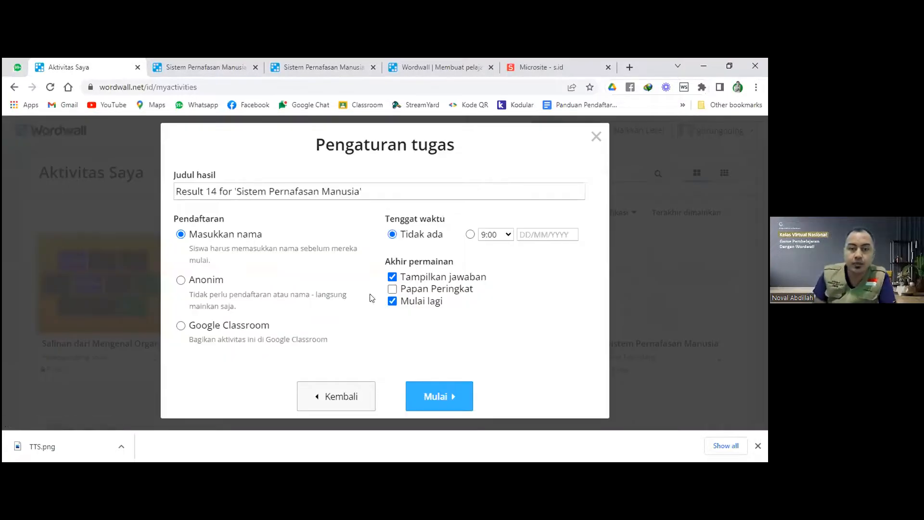
click(470, 403)
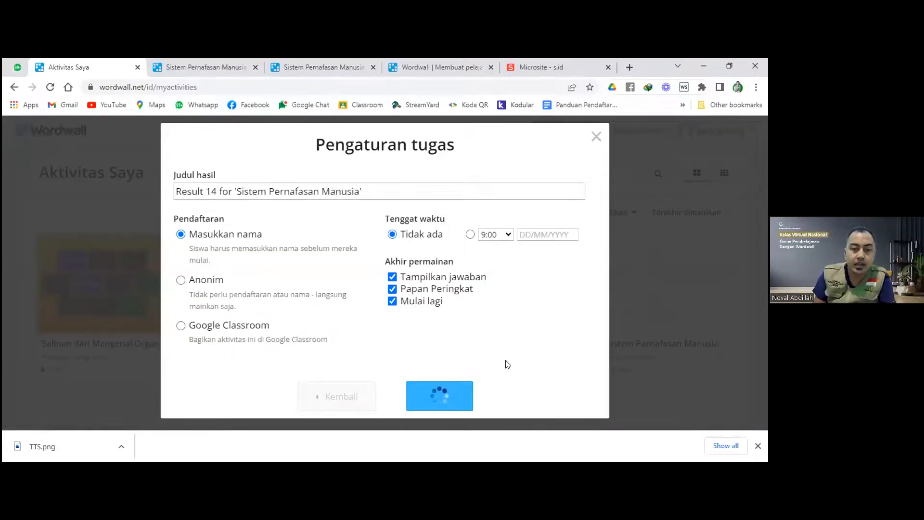
click(507, 236)
key(ctrl+c)
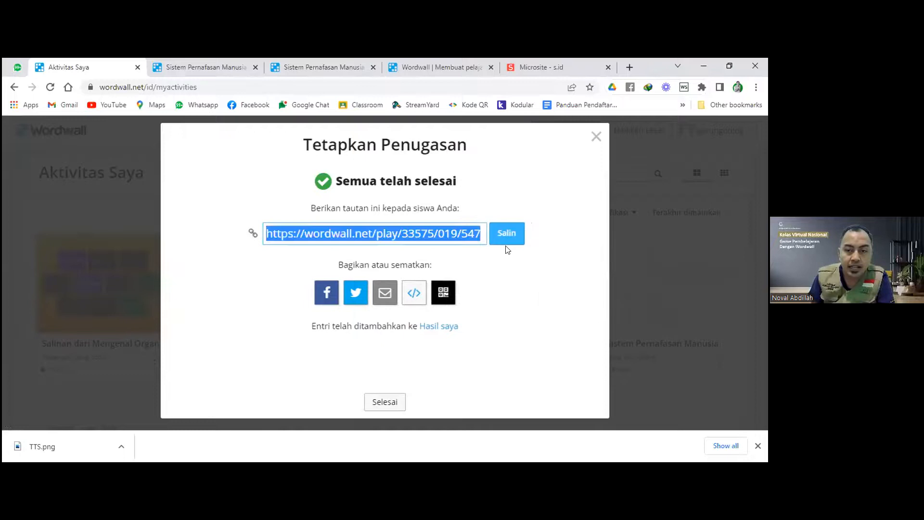
click(530, 67)
click(265, 347)
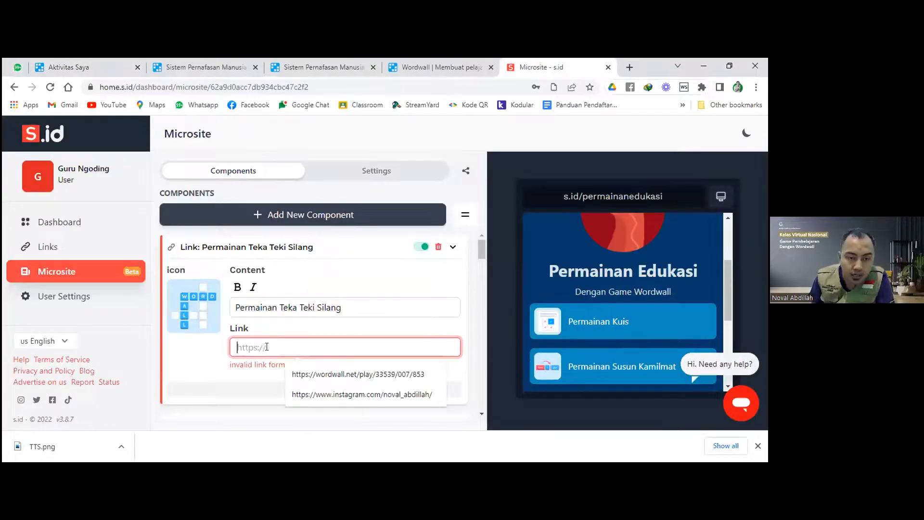
right_click(266, 346)
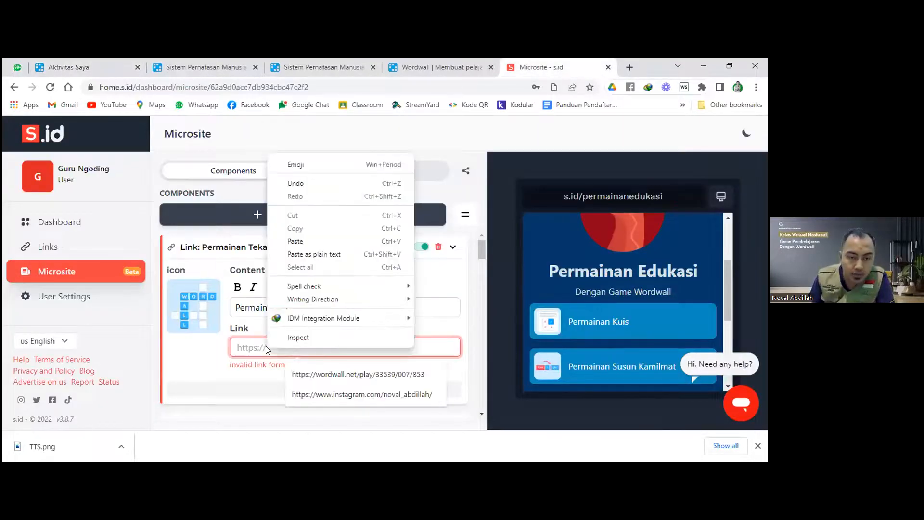
click(296, 241)
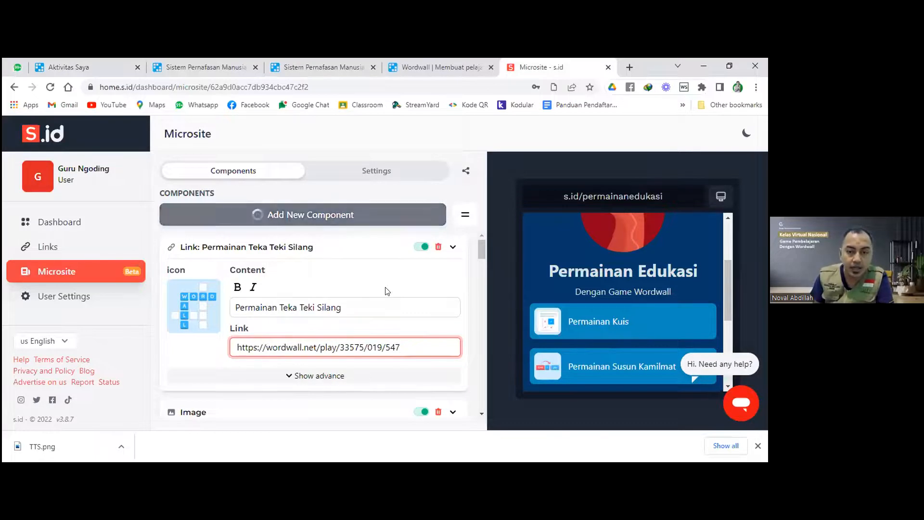
scroll(587, 272, down, 5)
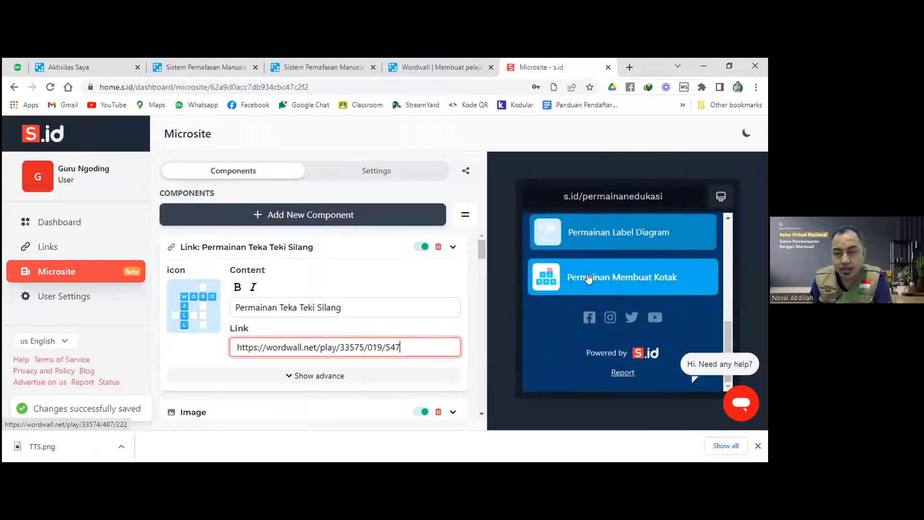
click(472, 300)
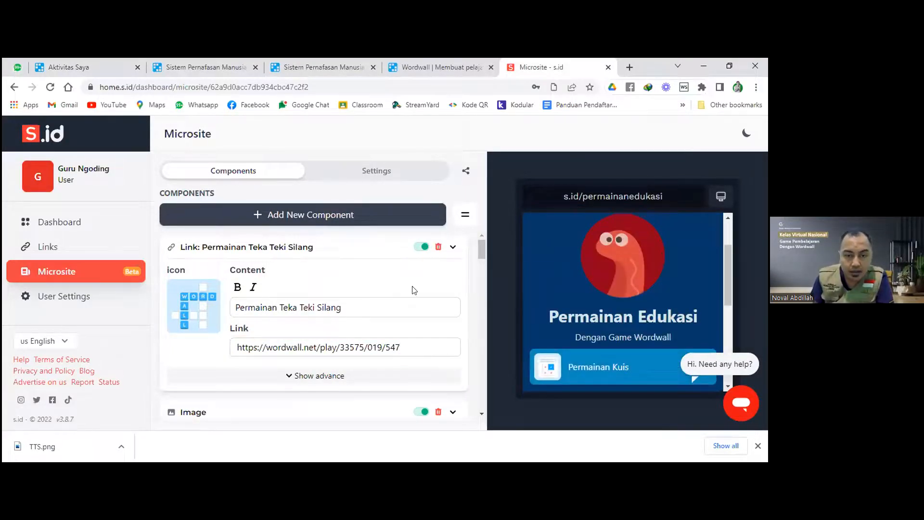
click(422, 247)
click(421, 247)
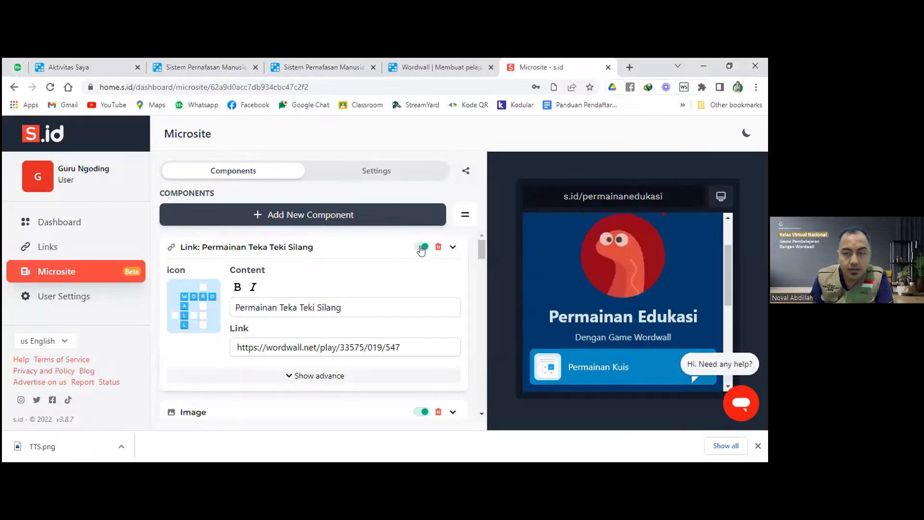
scroll(609, 286, down, 5)
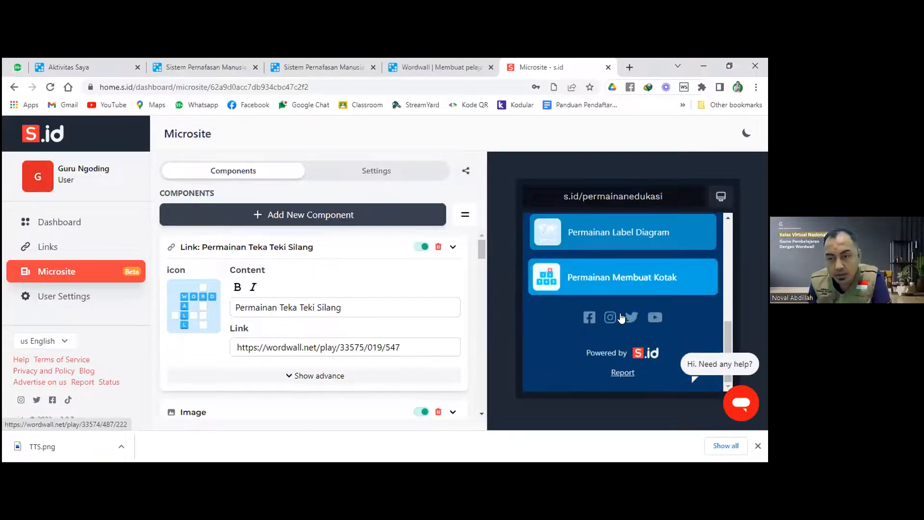
scroll(602, 308, down, 3)
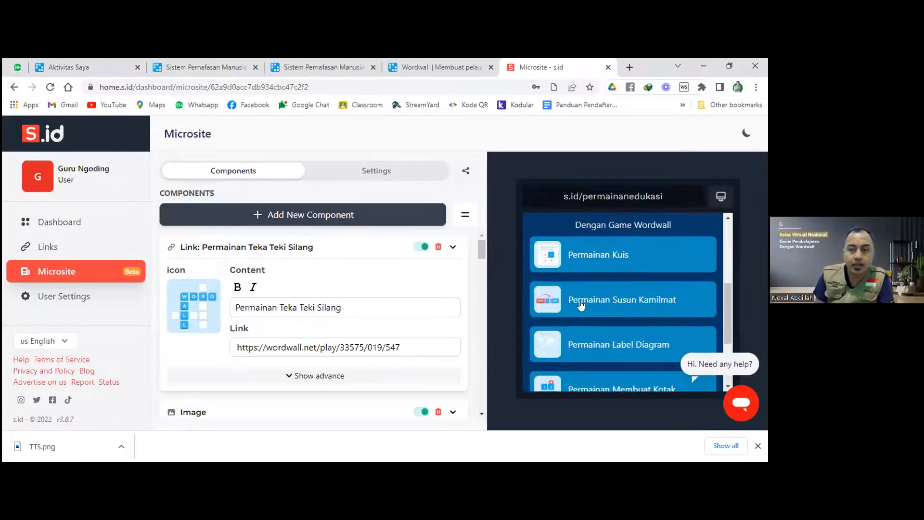
Move the Permainan Teka Teki Silang link down in the component list.
drag(349, 248, 355, 316)
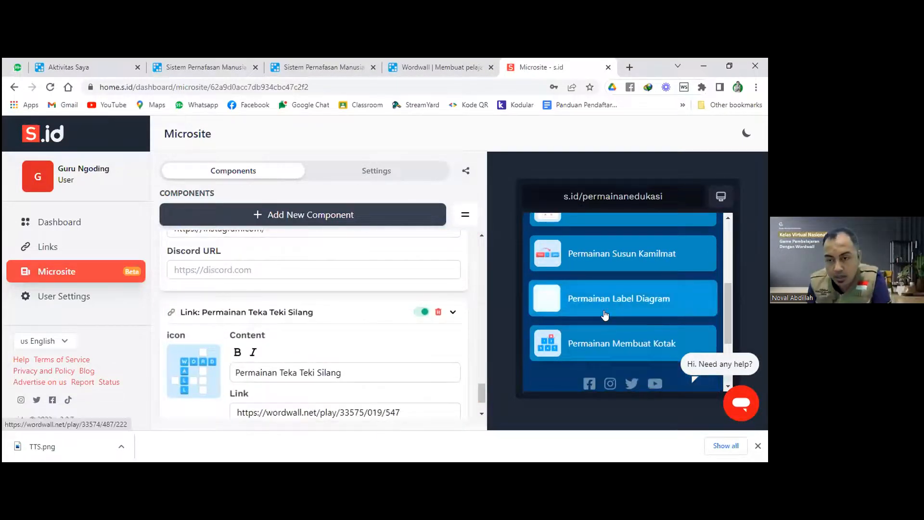
scroll(621, 320, down, 3)
scroll(604, 317, up, 1)
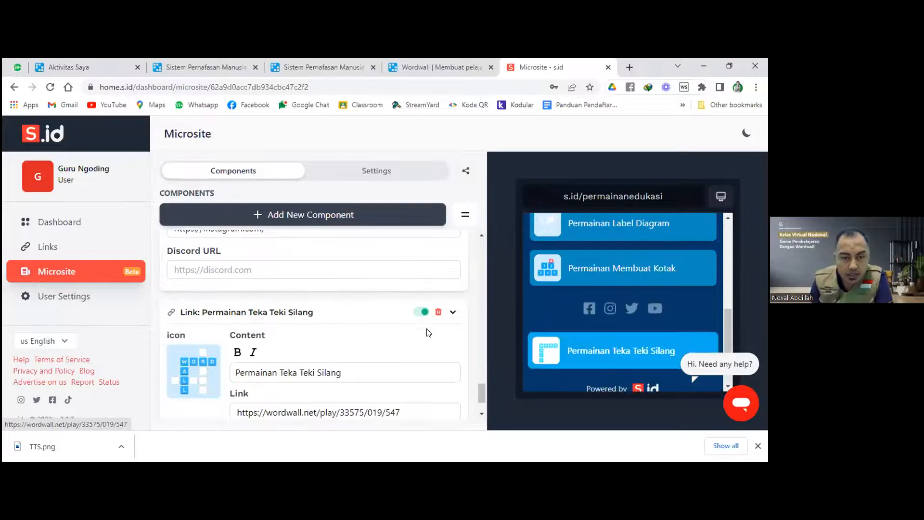
scroll(377, 303, up, 6)
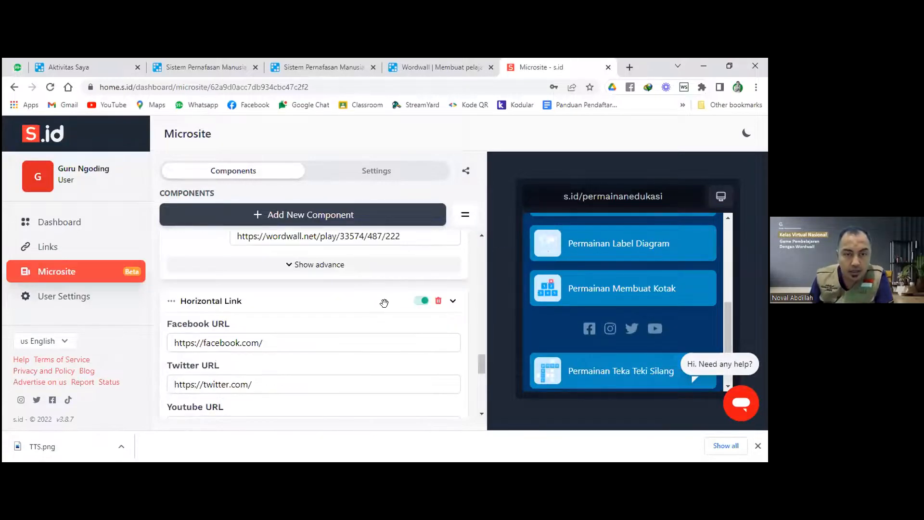
Drag the social media icons row below Permainan Teka Teki Silang and check the order.
drag(309, 305, 318, 399)
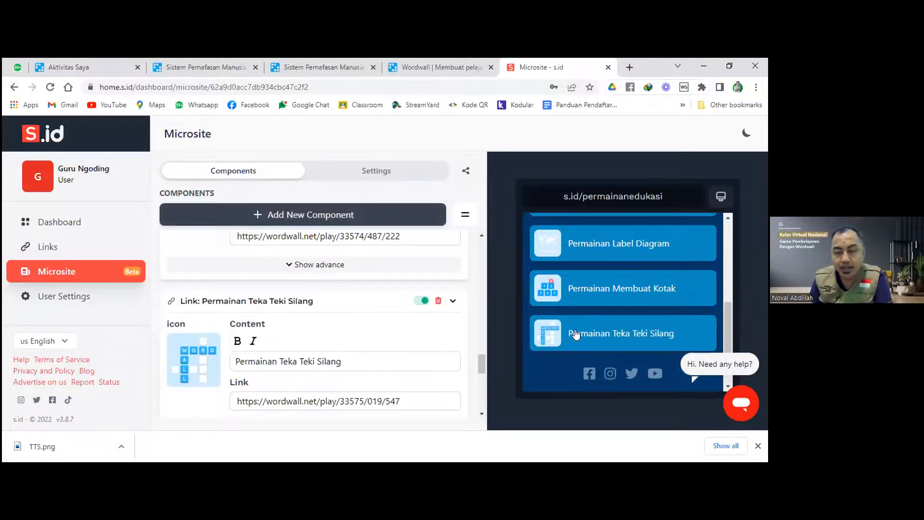
scroll(582, 331, up, 10)
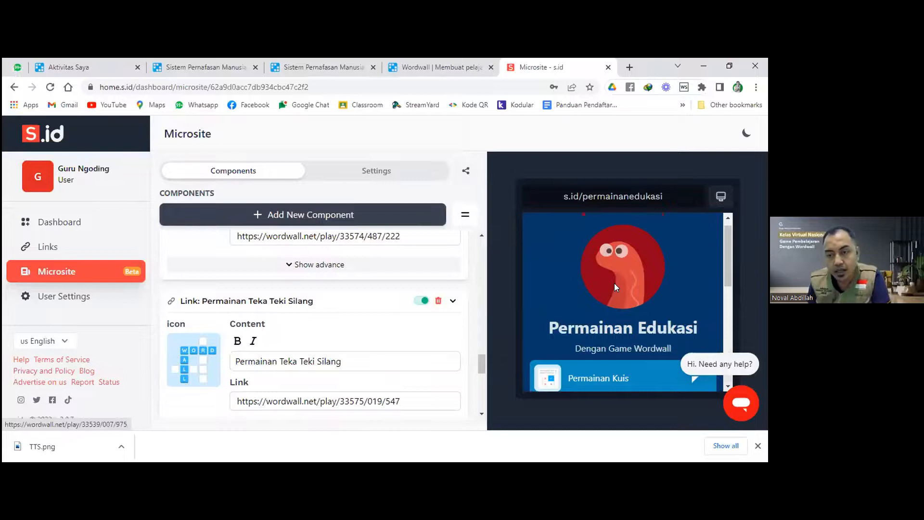
scroll(620, 284, down, 5)
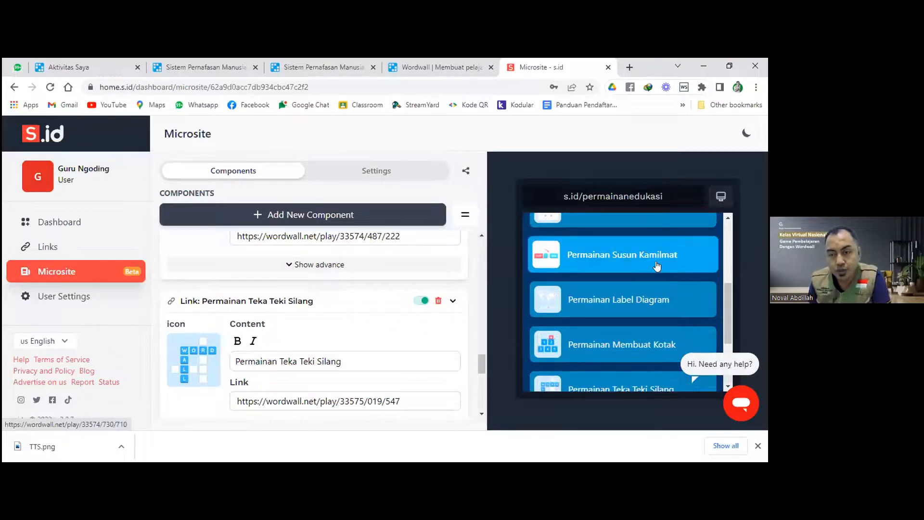
scroll(657, 267, down, 2)
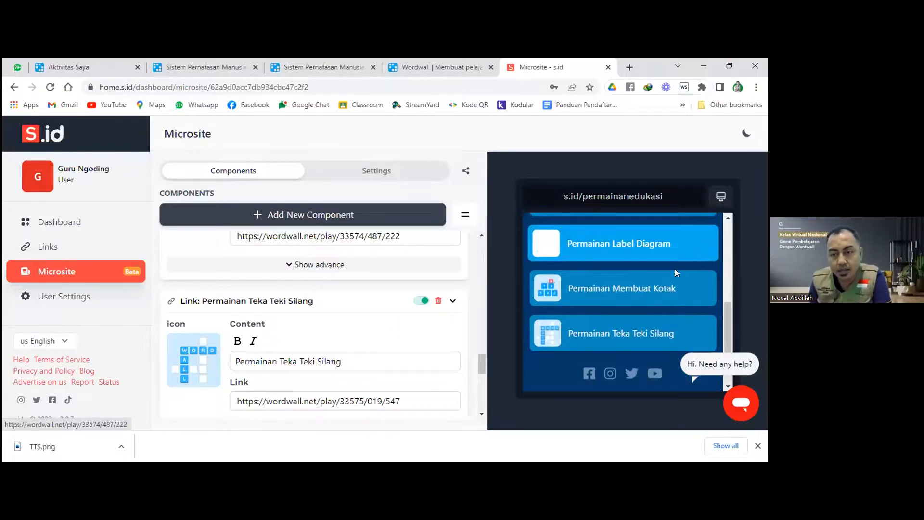
scroll(654, 287, down, 2)
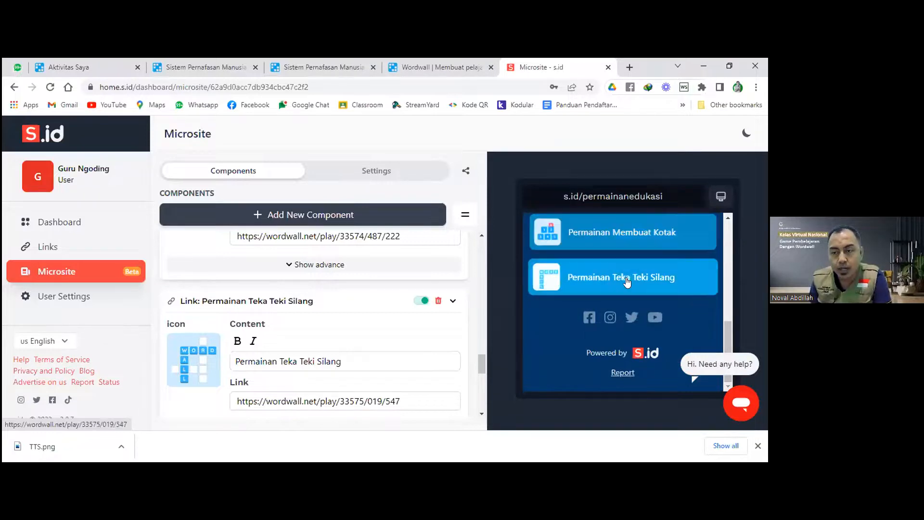
scroll(448, 183, up, 2)
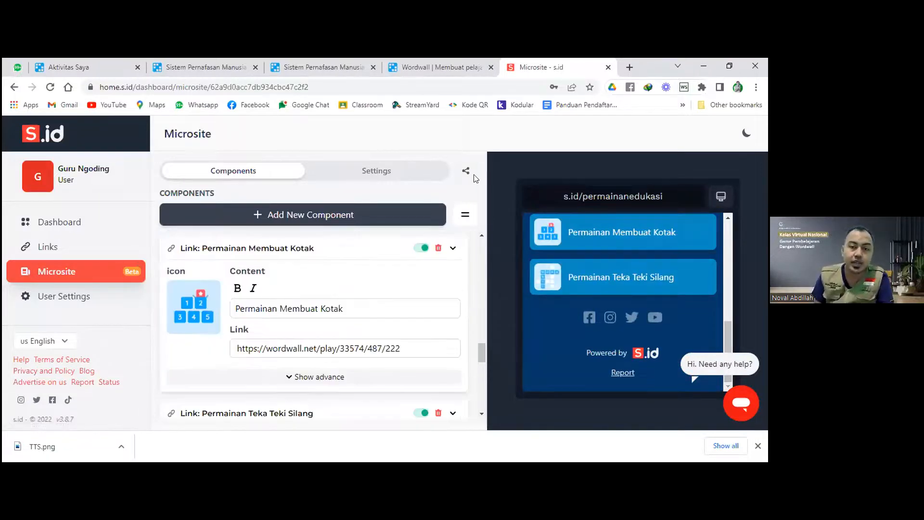
Copy the s.id/permainanedukasi microsite link via Share and open a new browser tab.
click(465, 172)
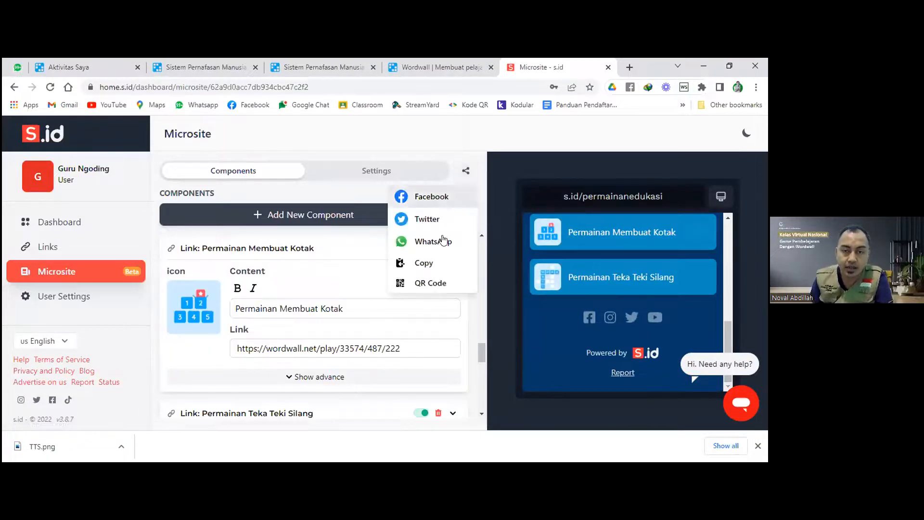
click(444, 264)
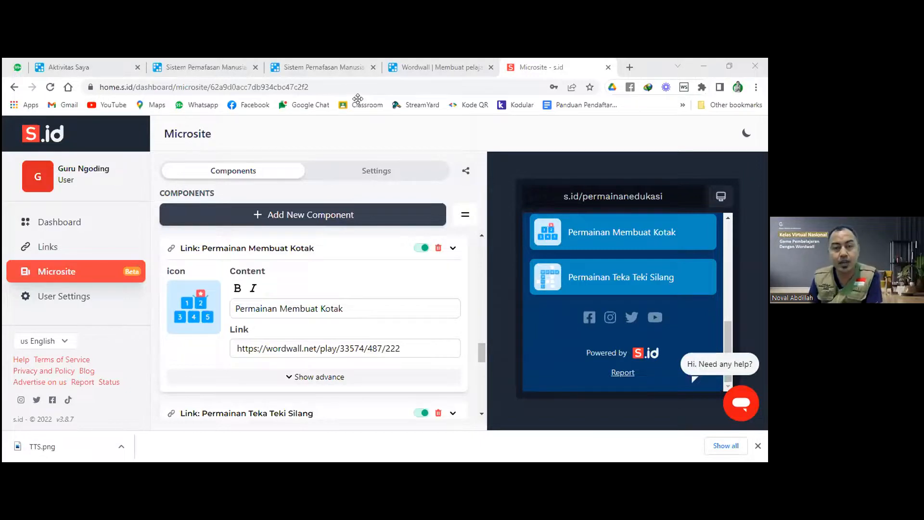
scroll(384, 287, up, 3)
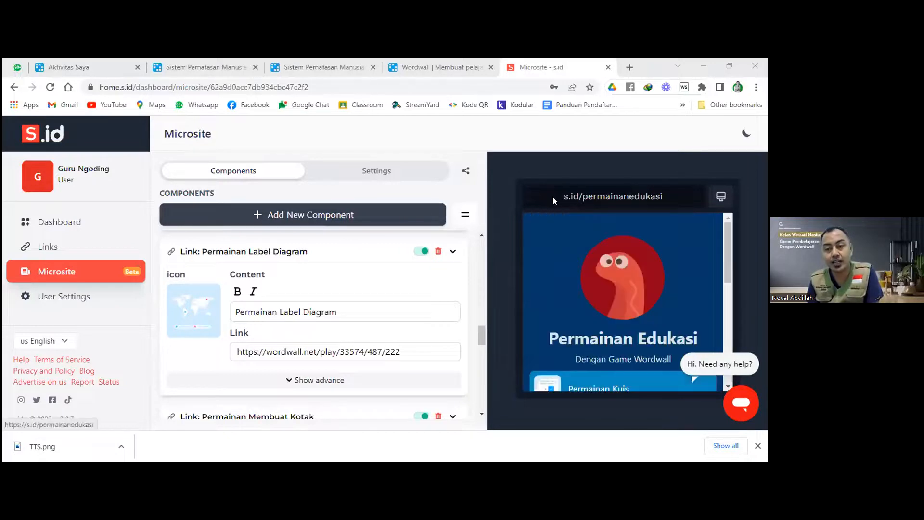
triple_click(628, 202)
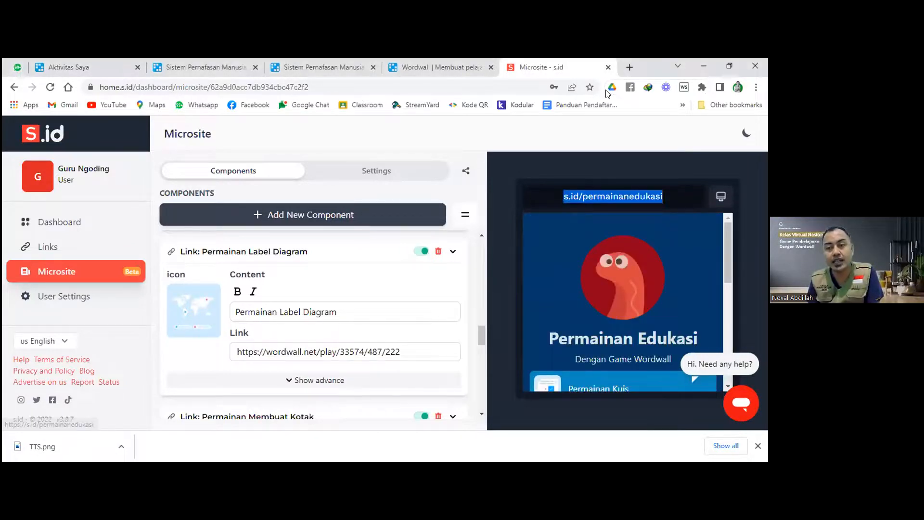
click(629, 67)
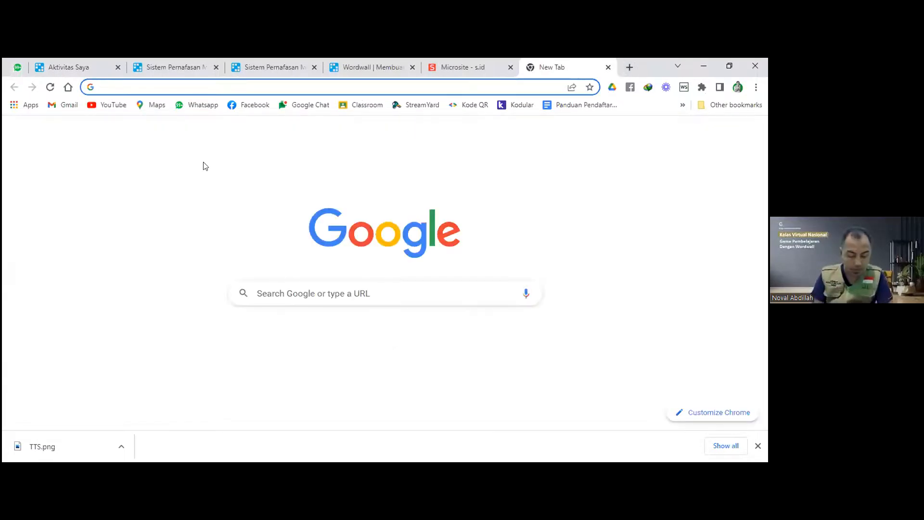
Search Google for appsgeyser and open the AppsGeyser: Free App Creator site.
text(app)
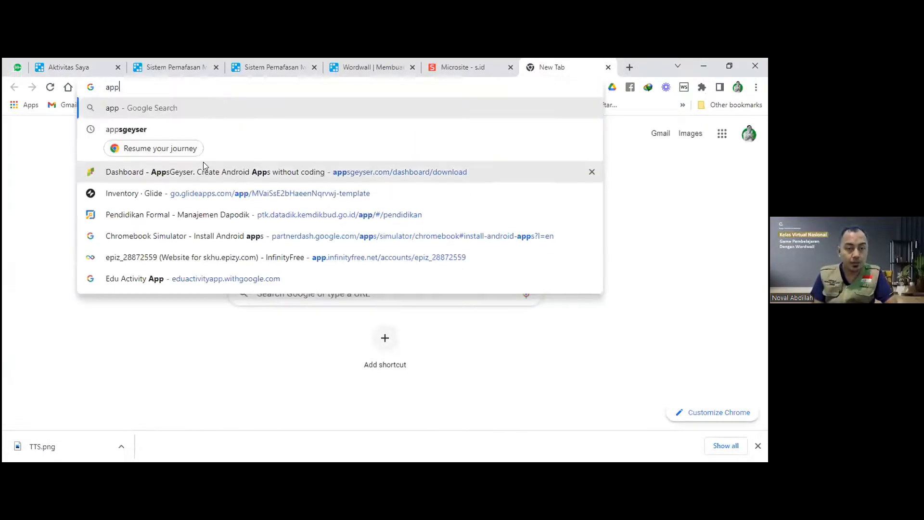
text(geyser)
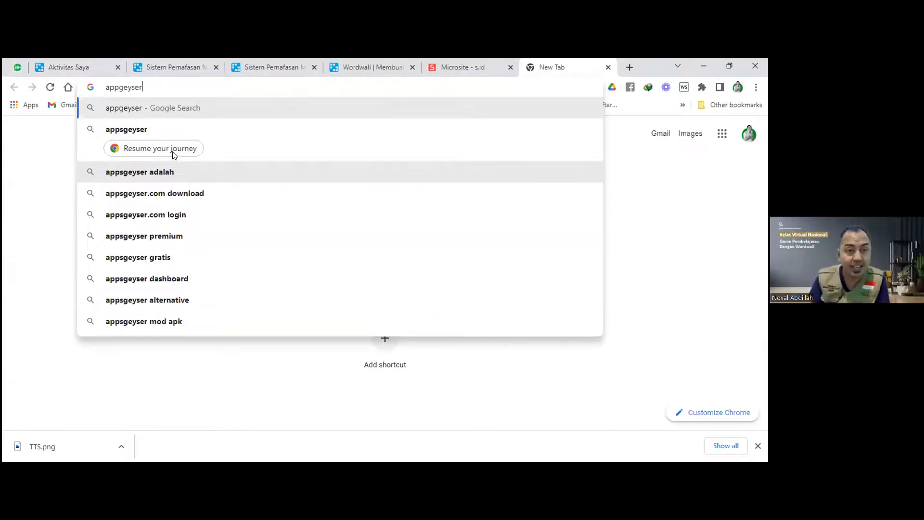
click(118, 86)
text(s)
key(Return)
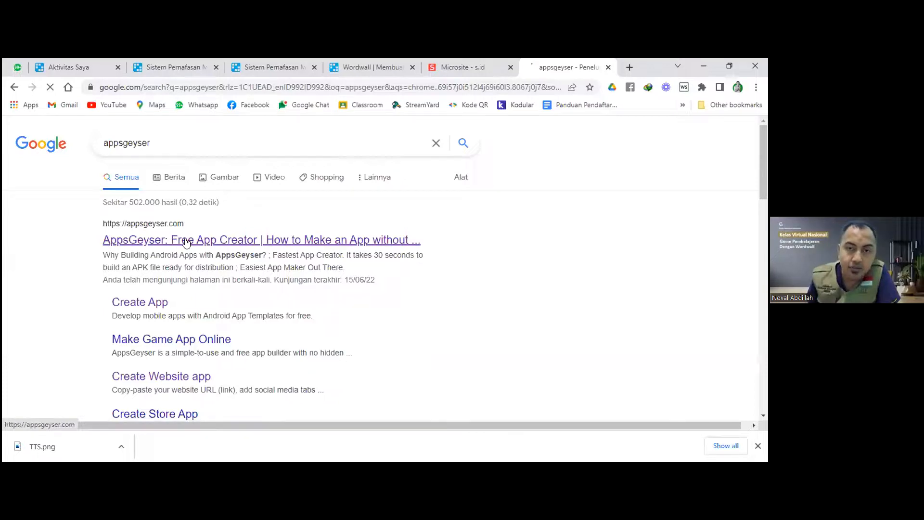
click(186, 241)
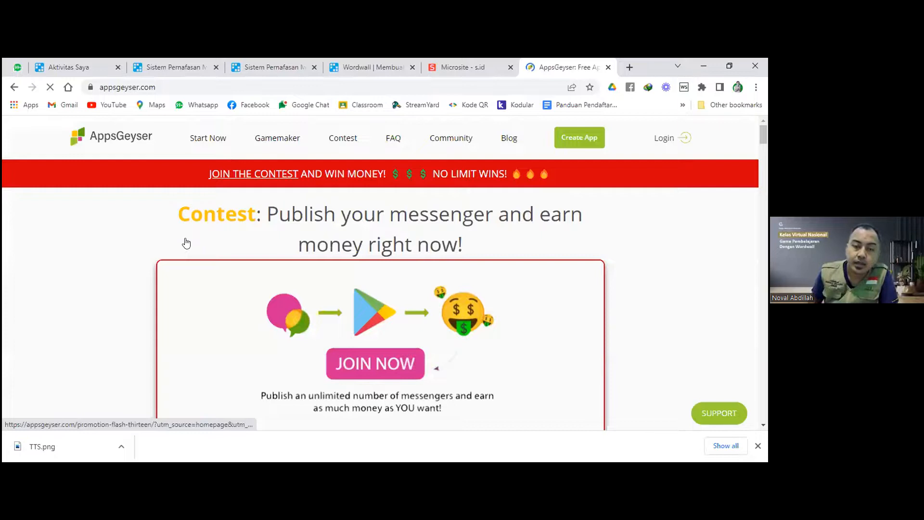
Dismiss the downloads bar and log in to AppsGeyser with the Google account.
click(758, 446)
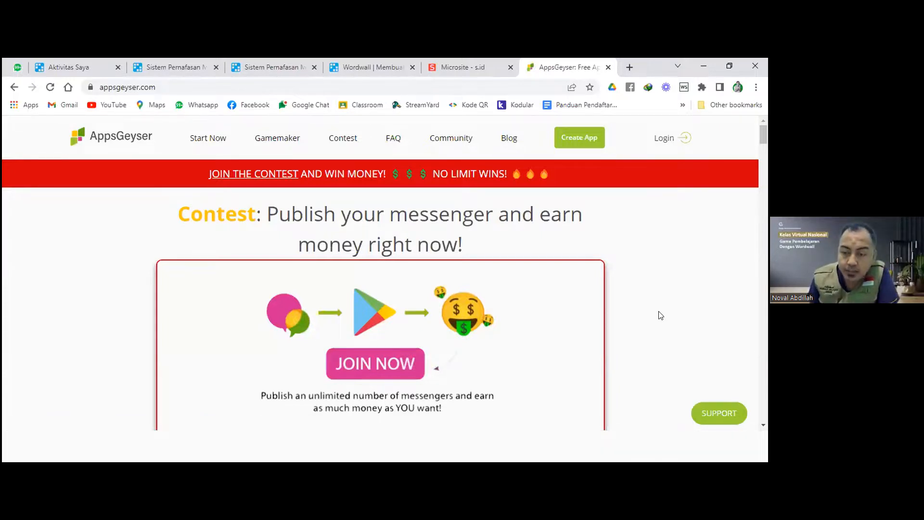
click(663, 139)
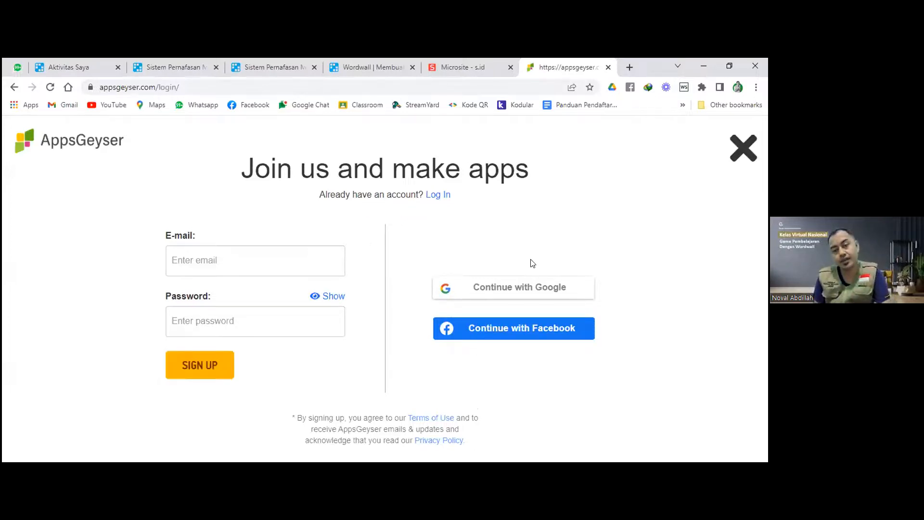
click(523, 294)
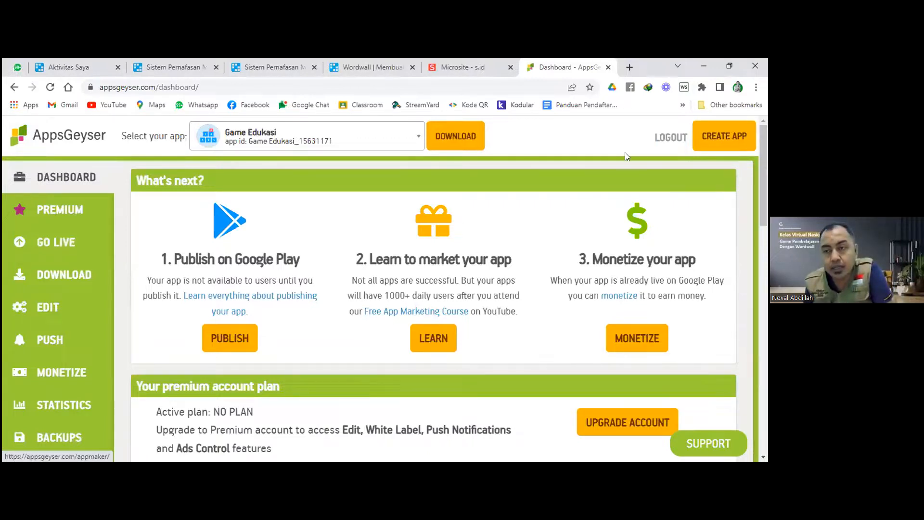
Start a new app and choose the Website template from the Individual category.
click(727, 138)
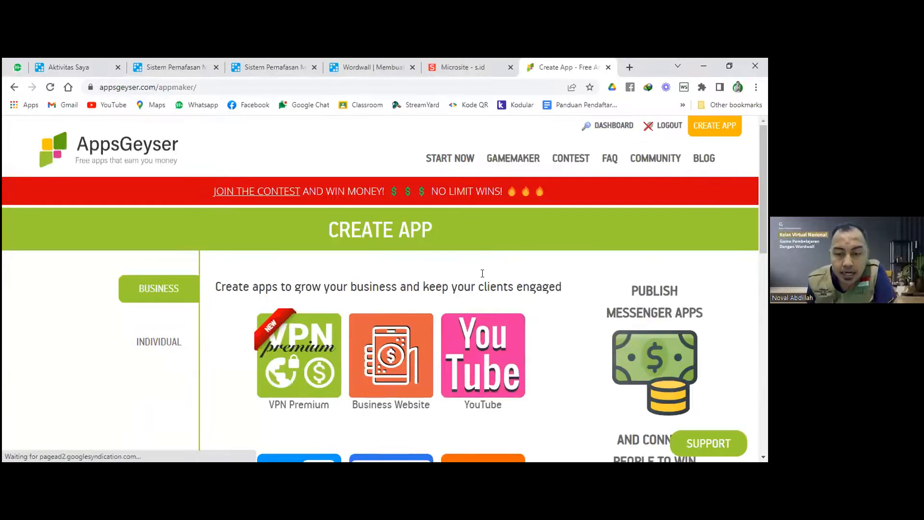
scroll(483, 275, down, 4)
scroll(482, 278, down, 4)
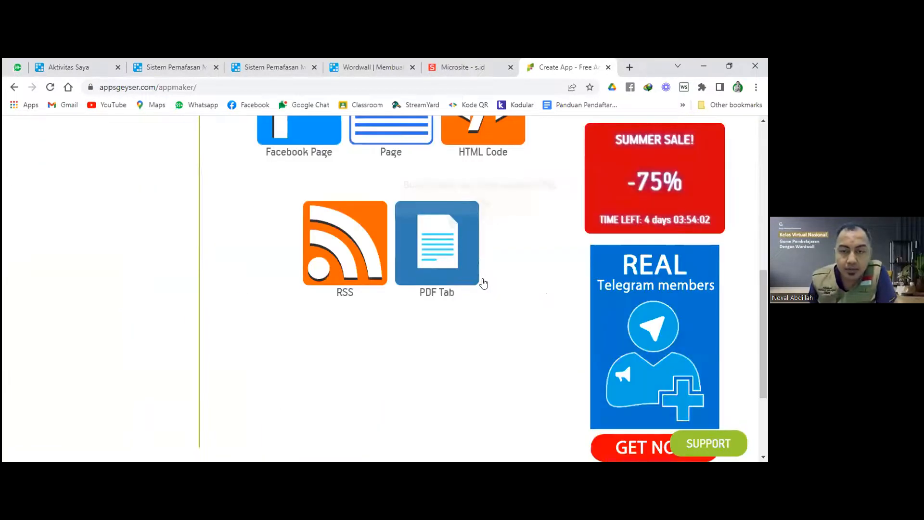
scroll(557, 275, up, 10)
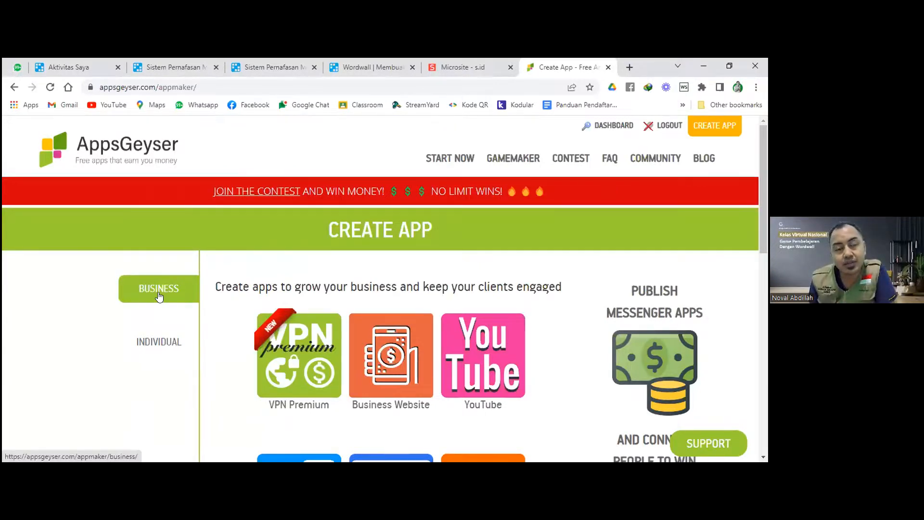
click(181, 352)
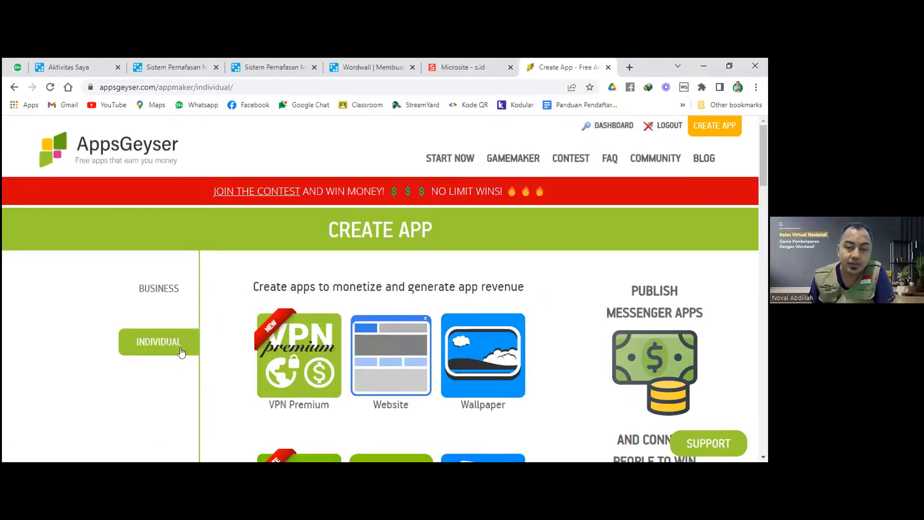
scroll(181, 352, down, 1)
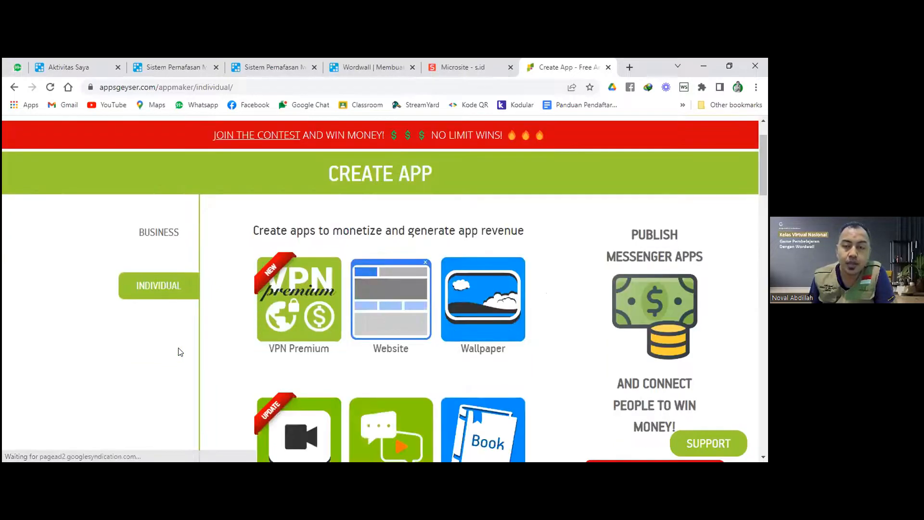
scroll(179, 350, up, 1)
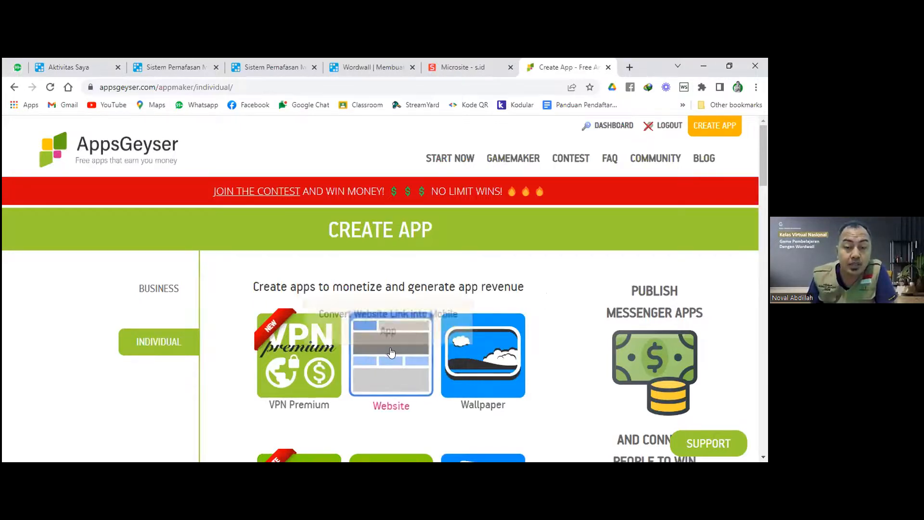
scroll(391, 356, down, 1)
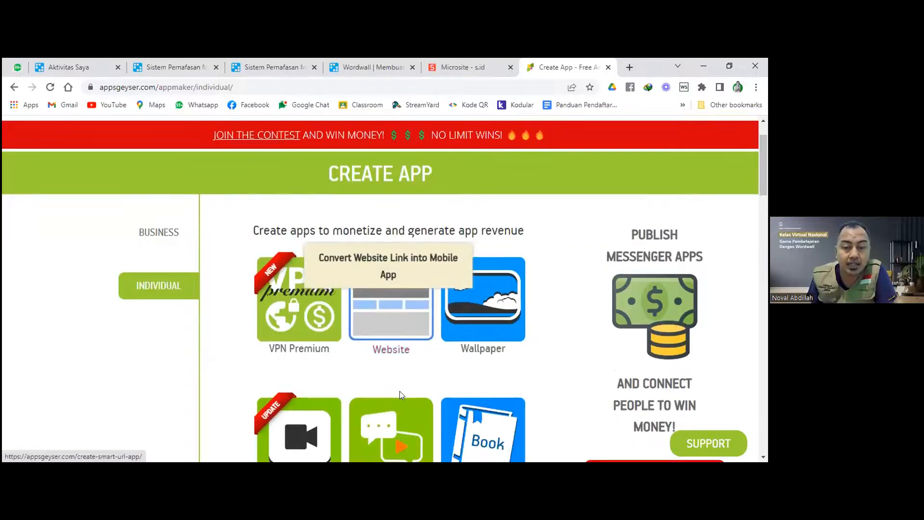
click(383, 315)
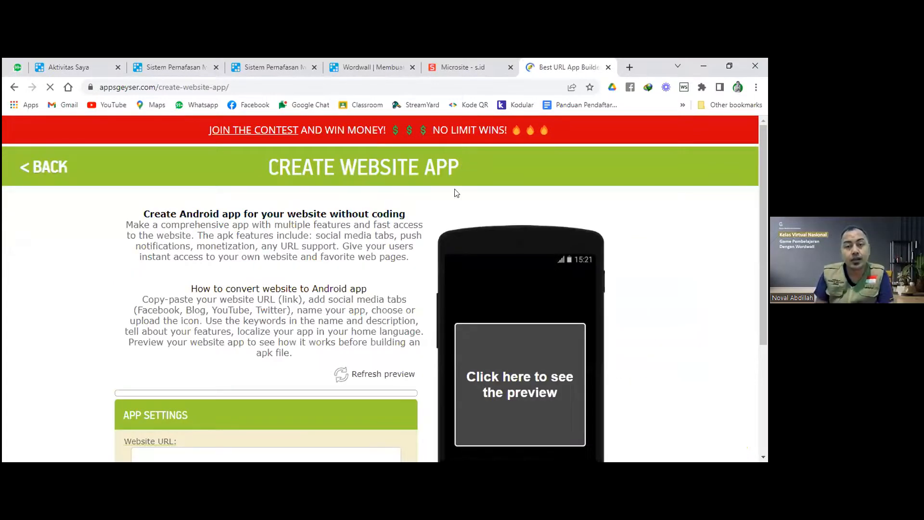
scroll(428, 193, down, 2)
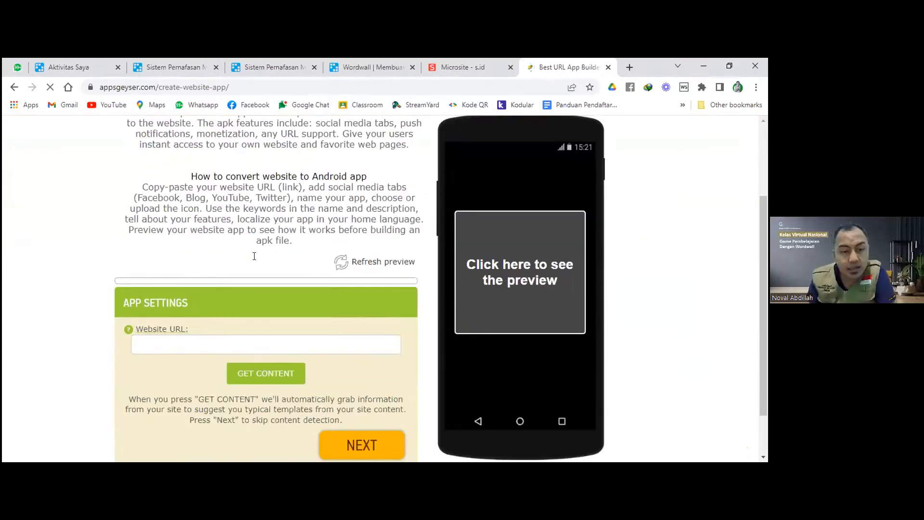
scroll(254, 256, down, 1)
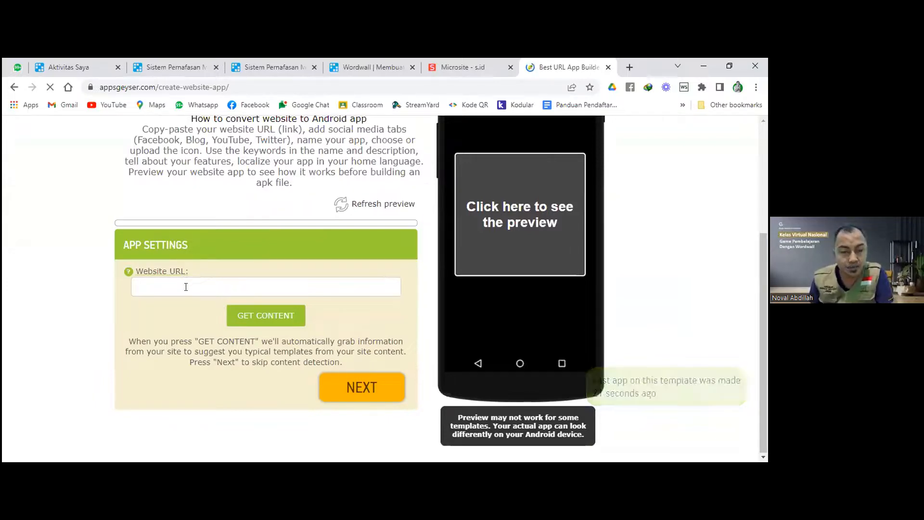
right_click(186, 288)
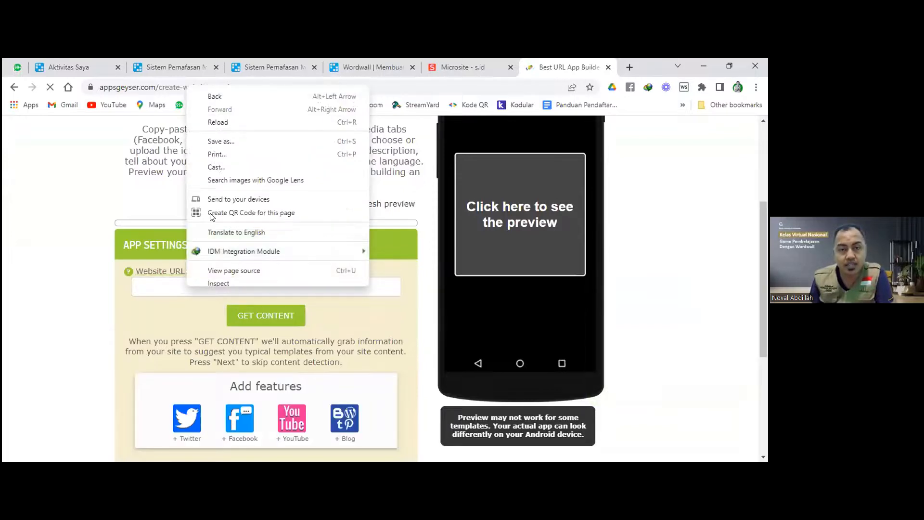
click(177, 288)
click(178, 288)
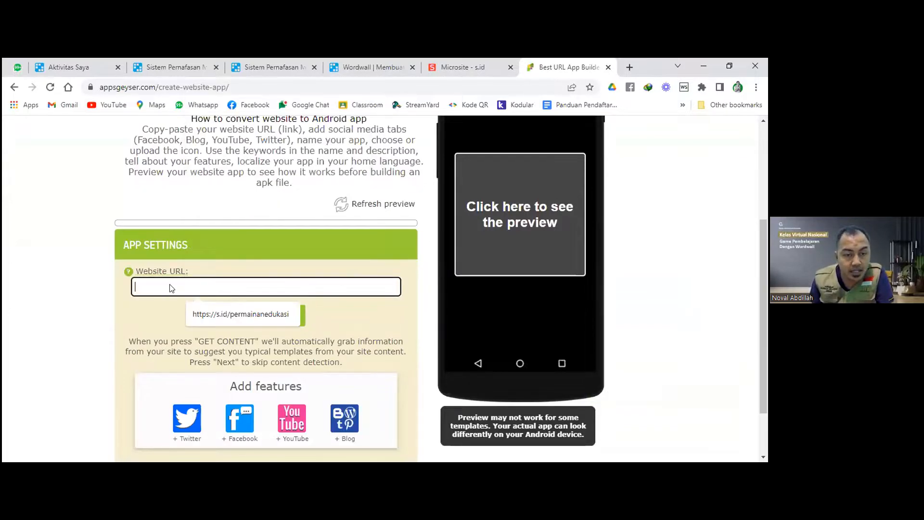
right_click(172, 284)
click(203, 178)
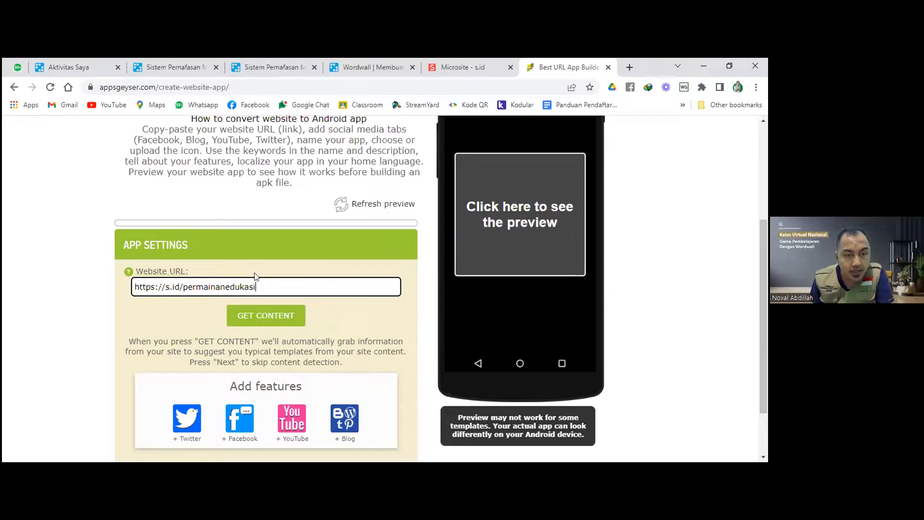
scroll(254, 273, down, 2)
click(378, 418)
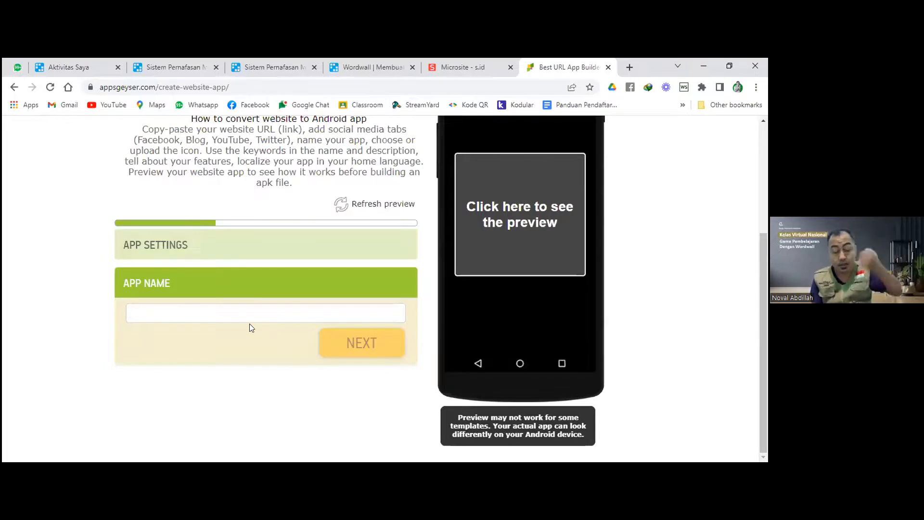
Replace the app name with 'Permainan Edukasi' and proceed.
click(246, 311)
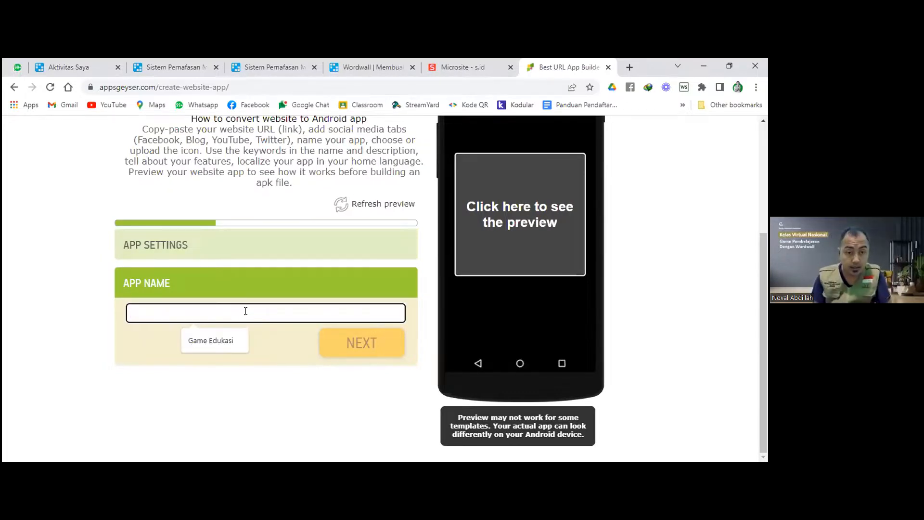
click(210, 340)
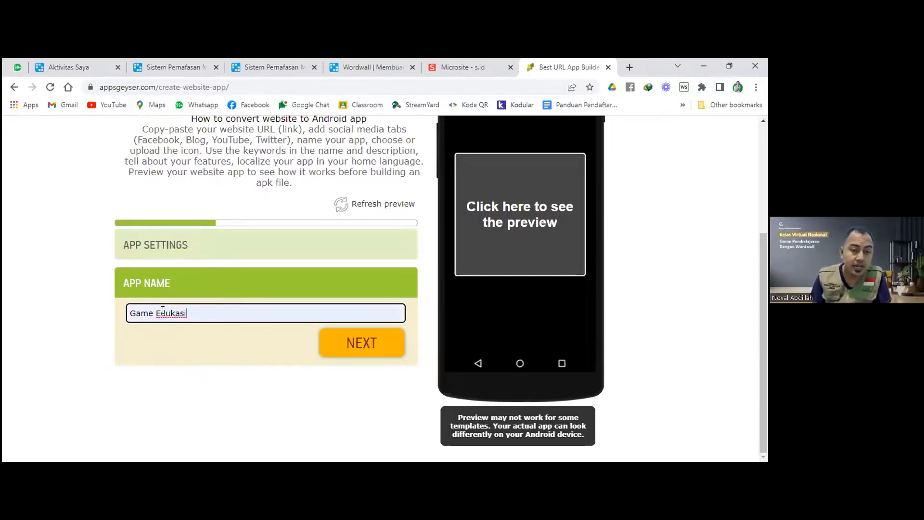
drag(205, 313, 66, 318)
text(Pern)
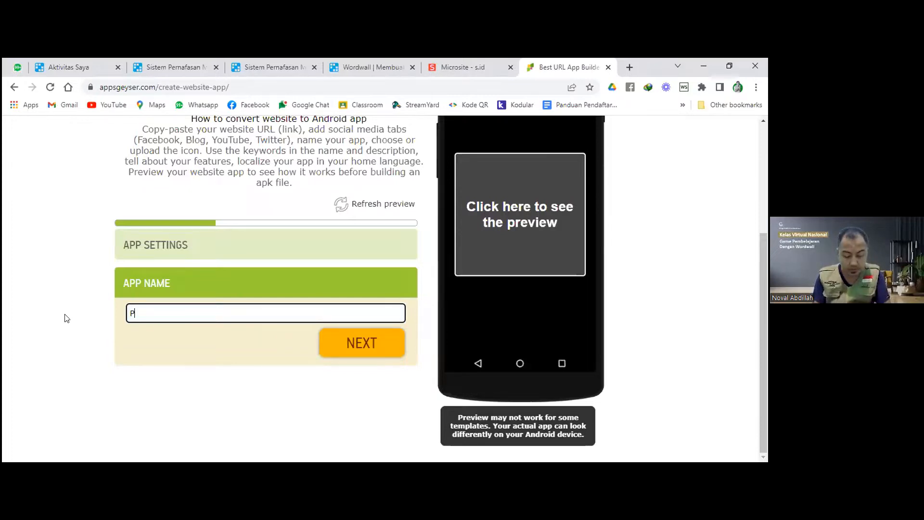
key(BackSpace)
text(mainan Edu)
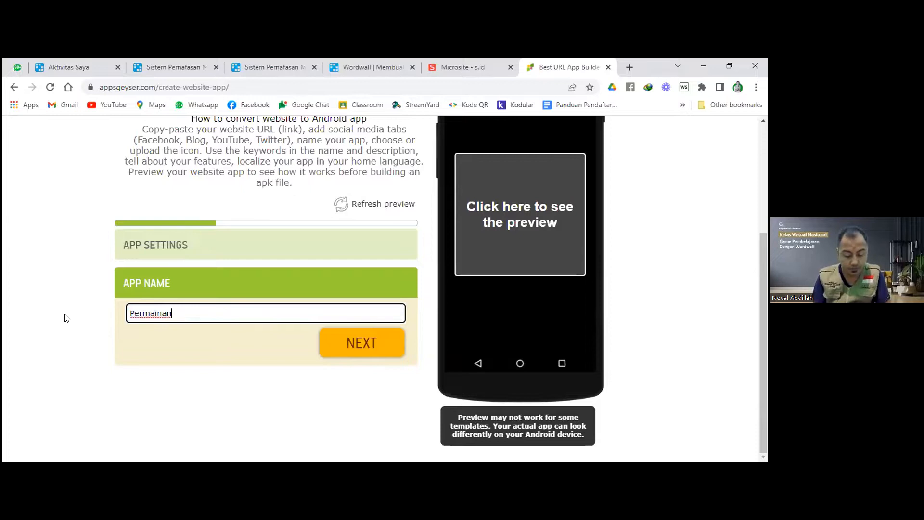
text(kasi)
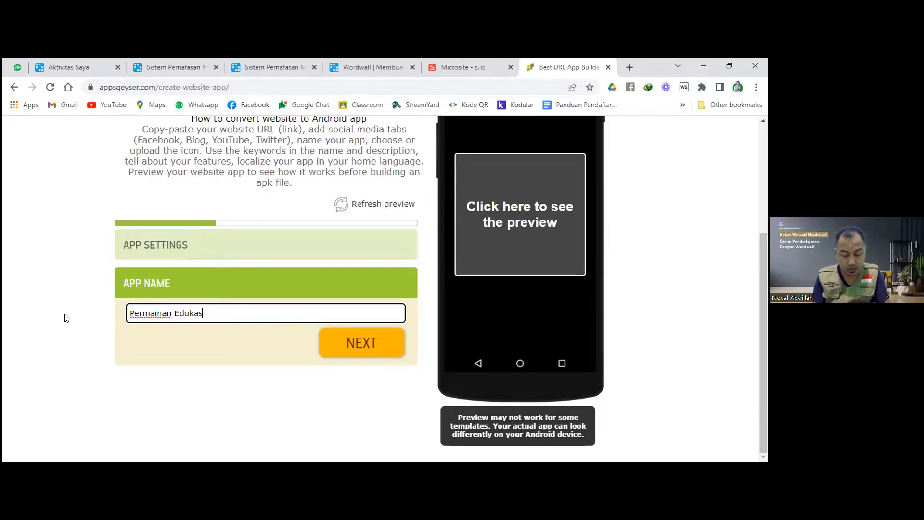
click(384, 351)
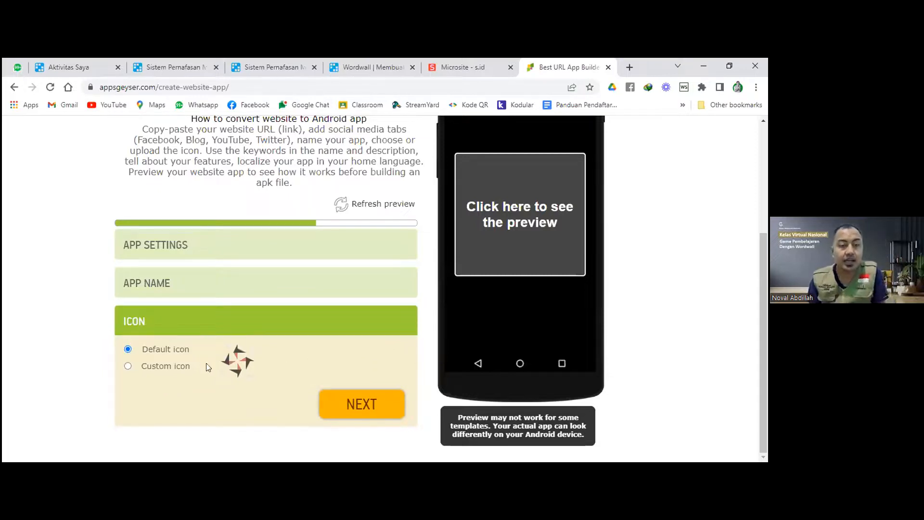
Set a custom icon from the cropped TTS crossword image and complete setup.
click(128, 366)
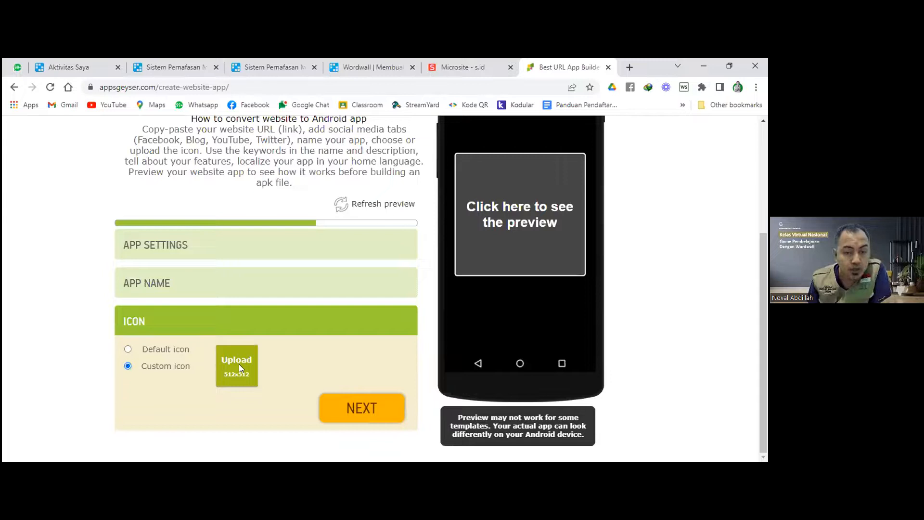
click(239, 362)
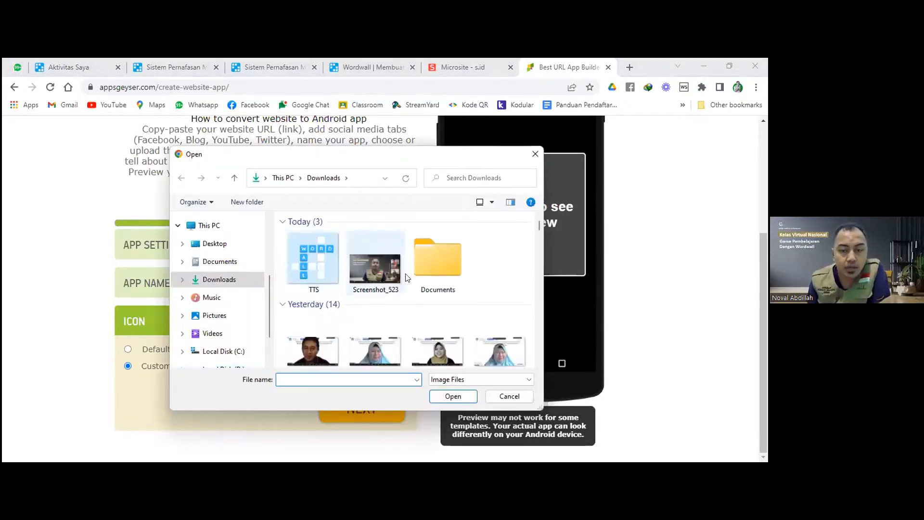
click(319, 263)
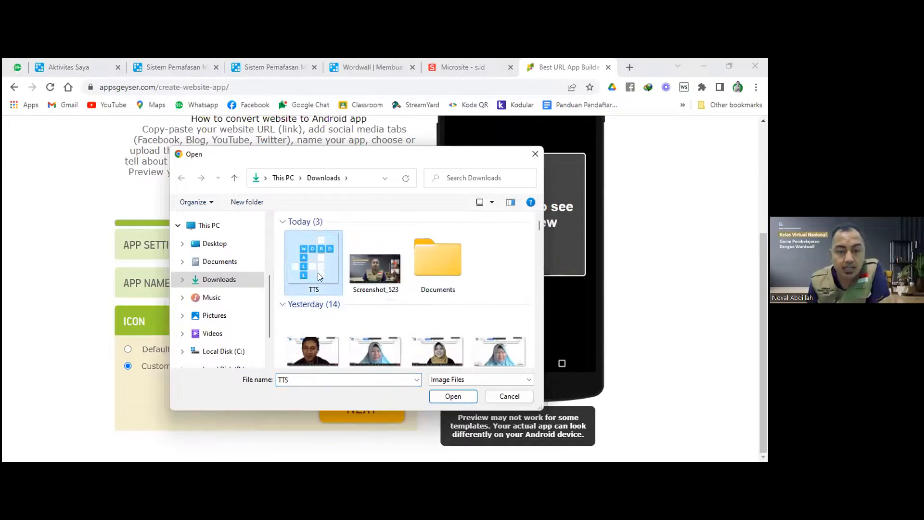
click(441, 398)
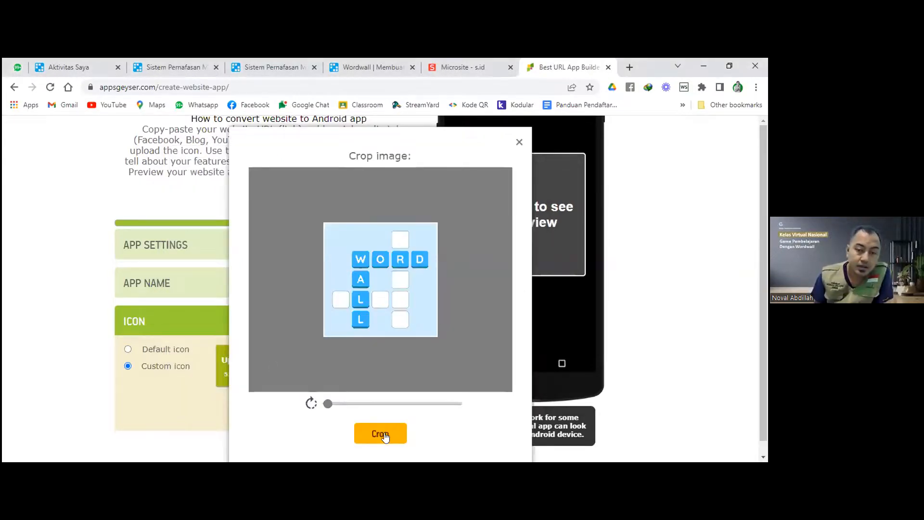
click(381, 434)
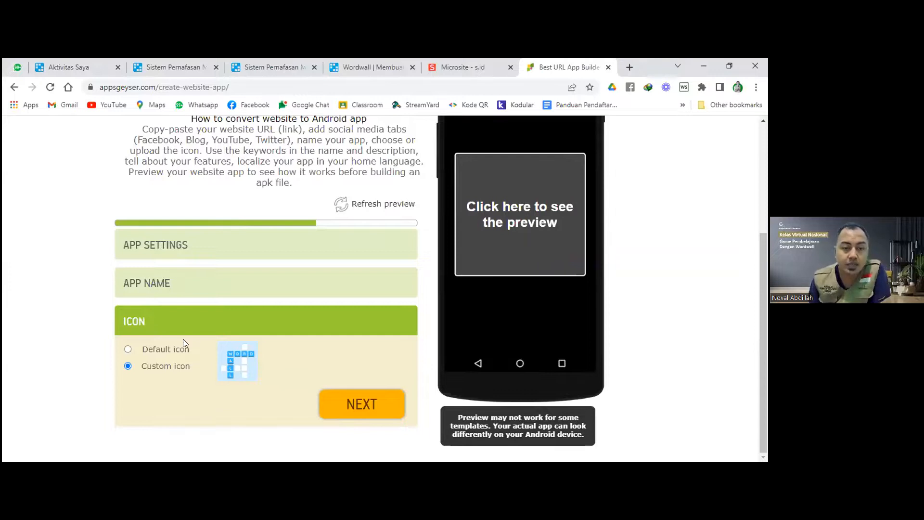
click(374, 409)
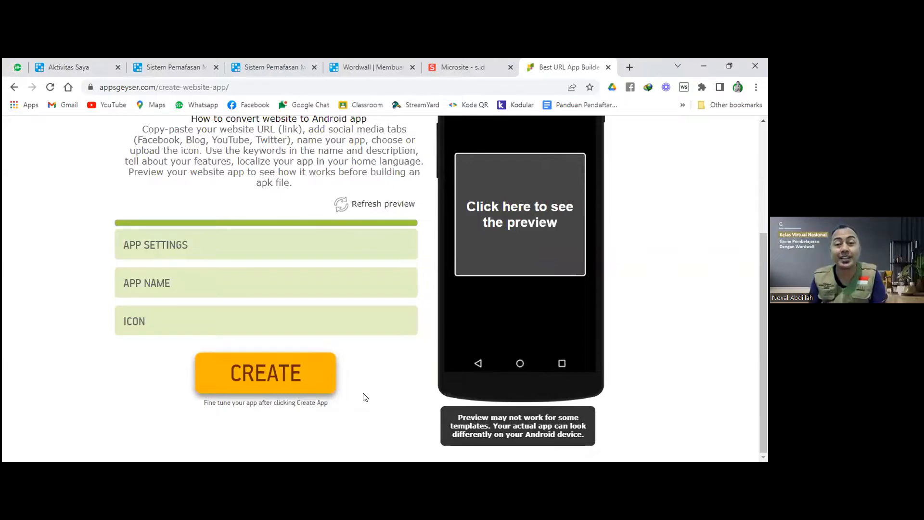
Build the Permainan Edukasi app and reach its Download page with .apk/.aab options.
scroll(365, 390, up, 3)
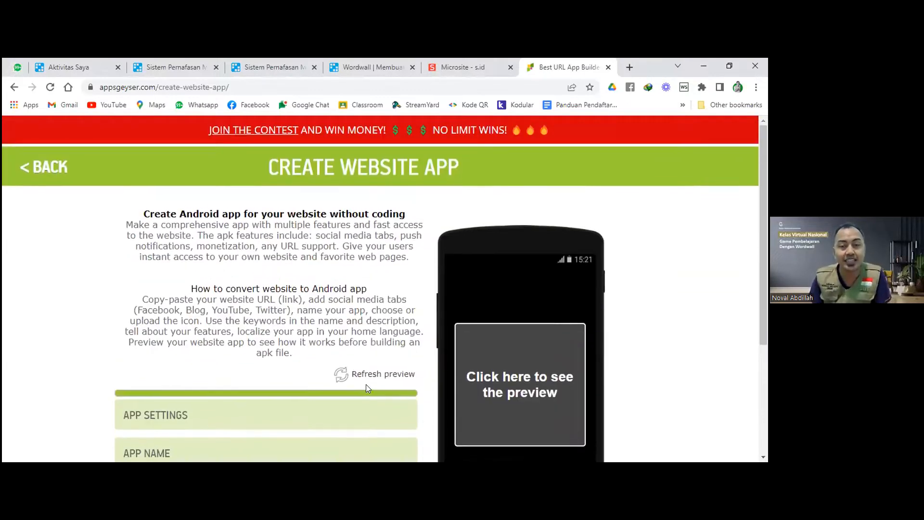
scroll(367, 385, down, 3)
scroll(367, 347, up, 3)
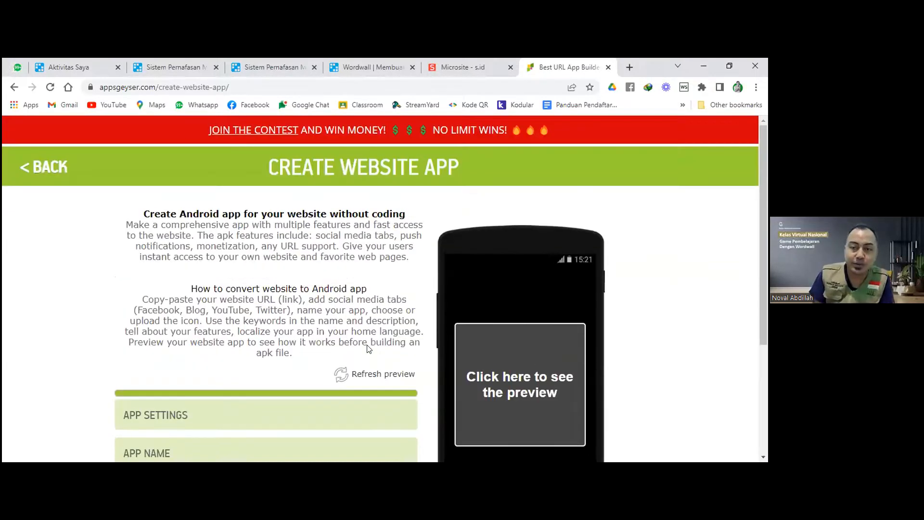
scroll(356, 349, down, 3)
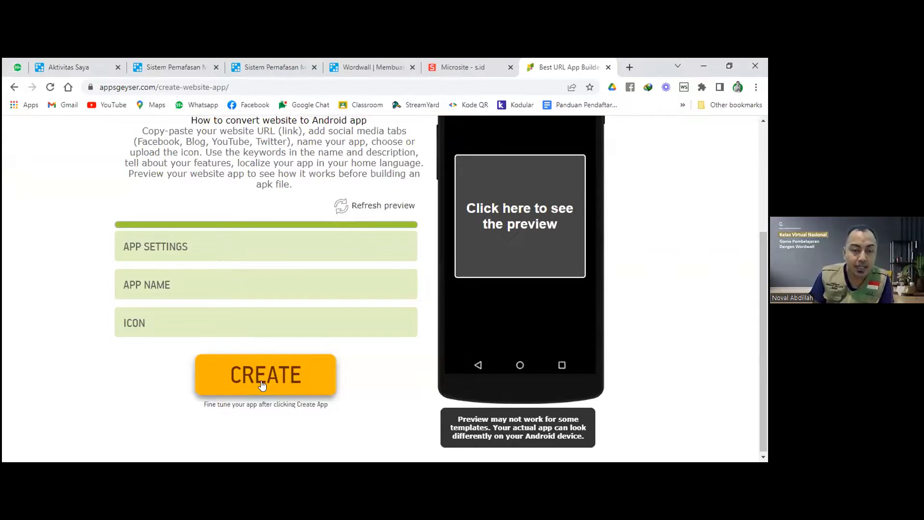
scroll(355, 352, up, 4)
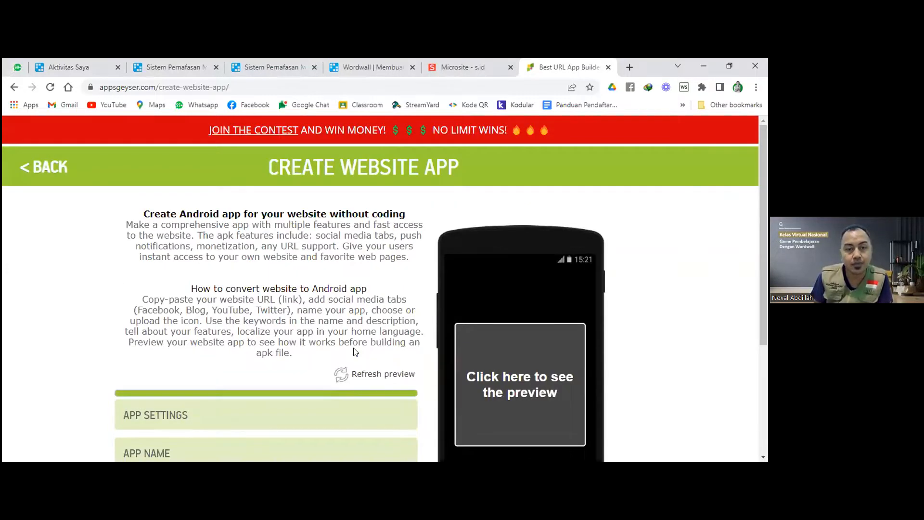
key(F5)
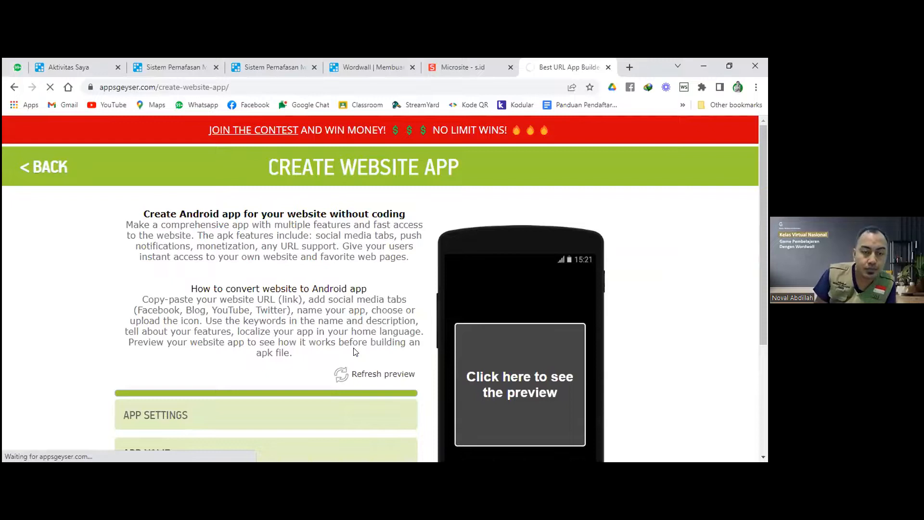
scroll(354, 351, down, 4)
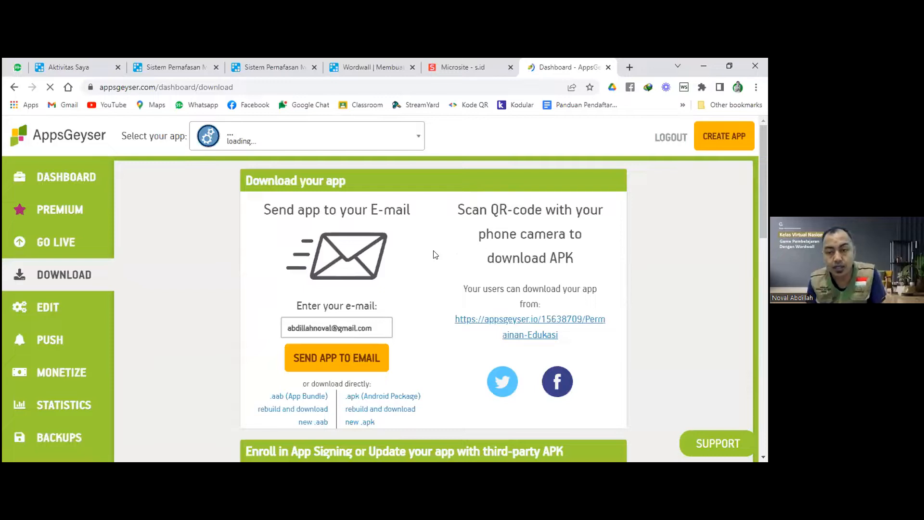
scroll(436, 254, down, 1)
scroll(462, 264, up, 1)
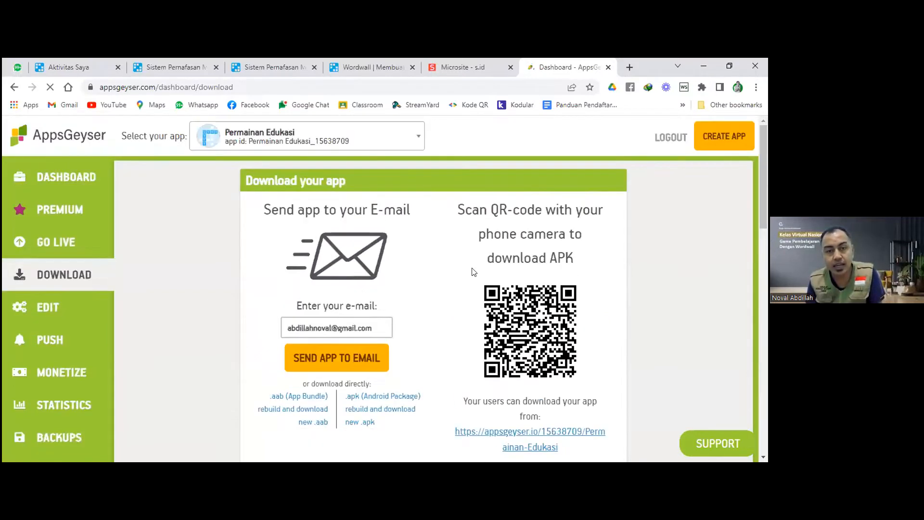
scroll(472, 163, down, 2)
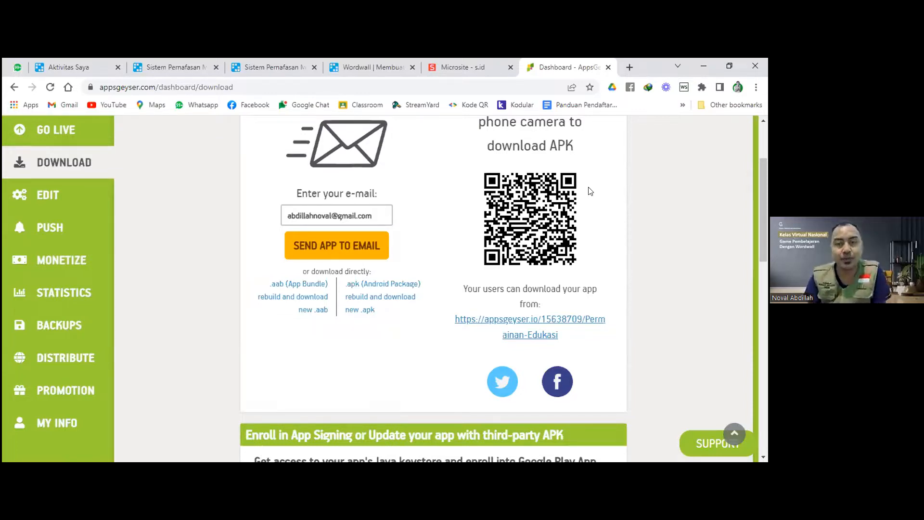
scroll(596, 194, up, 2)
scroll(596, 192, up, 1)
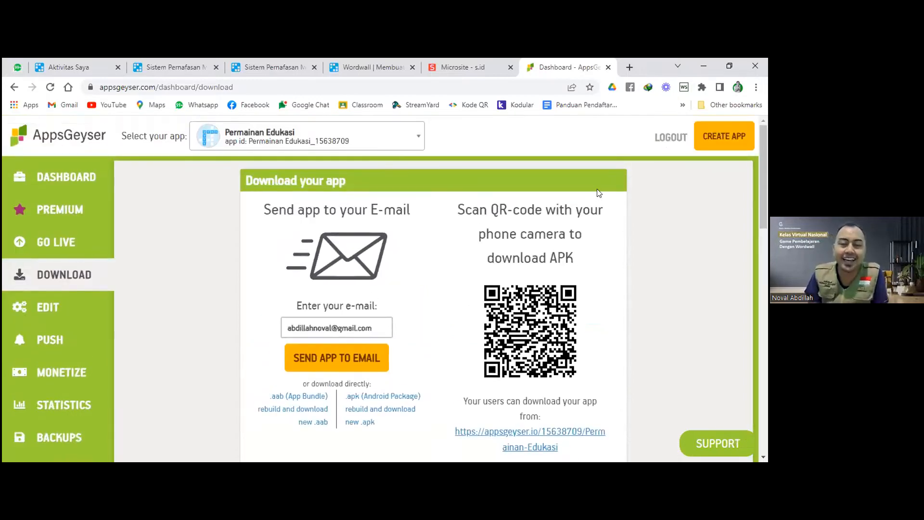